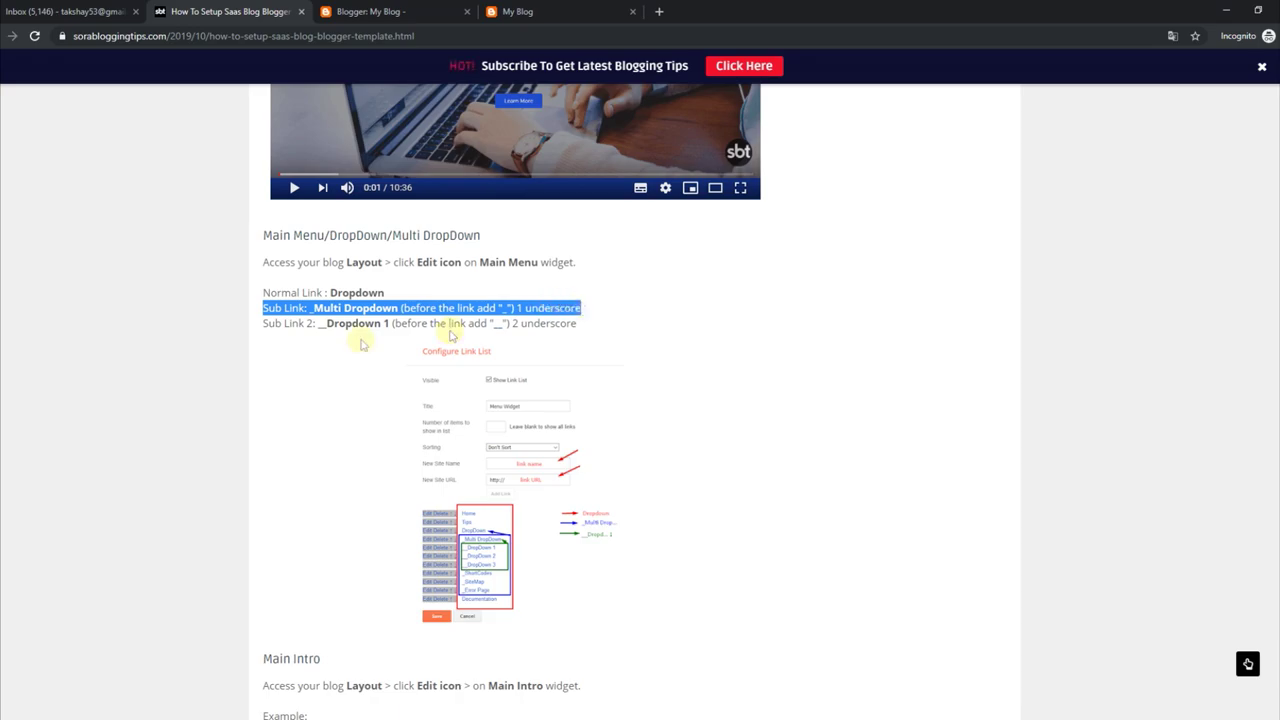
Step: Review the tutorial's double-underscore rule for second-level links and the live blog's Dropdown and Multi Dropdown menus
{"action": "left_click_drag", "start_coordinate": [263, 320], "coordinate": [600, 323]}
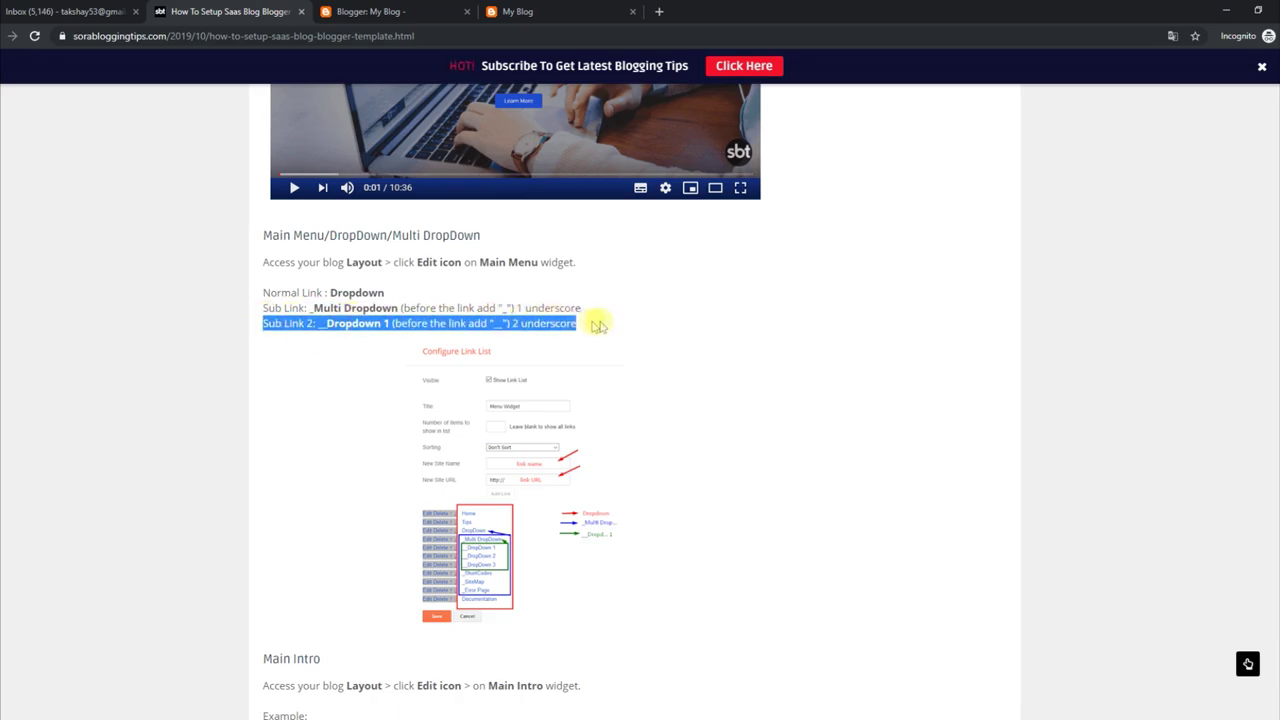
{"action": "left_click", "coordinate": [512, 11]}
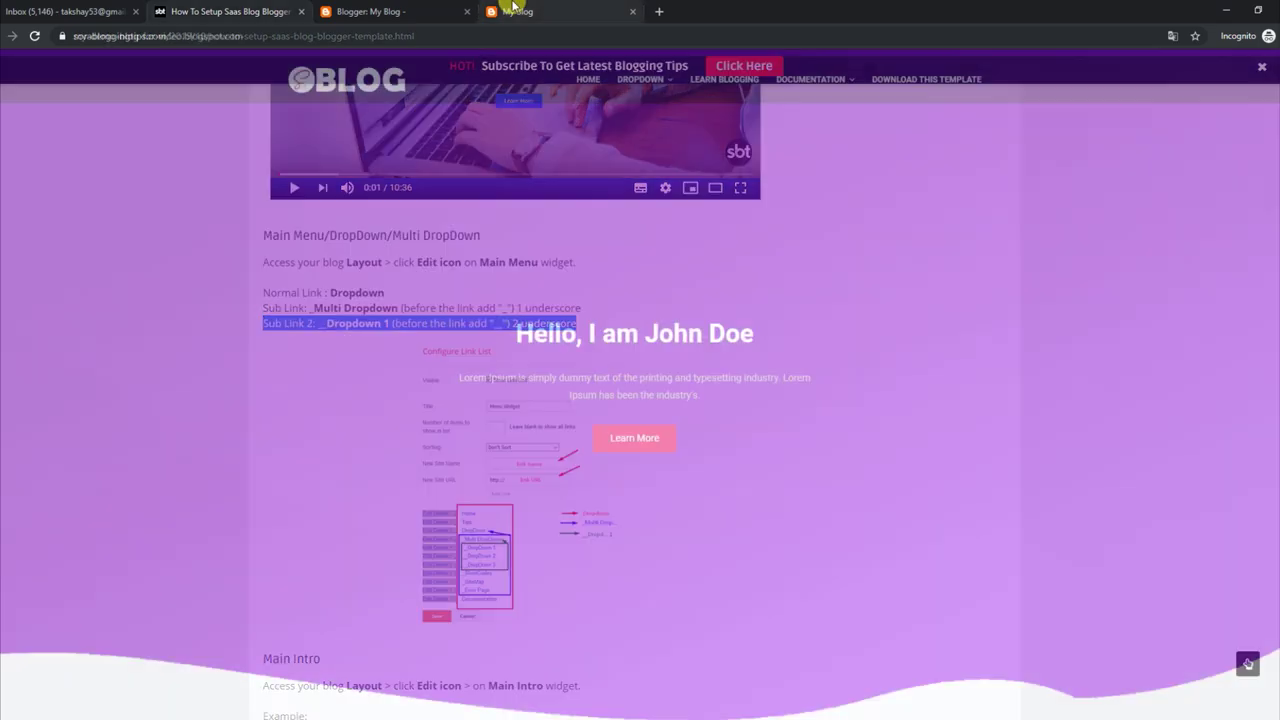
{"action": "mouse_move", "coordinate": [645, 87]}
{"action": "mouse_move", "coordinate": [650, 114]}
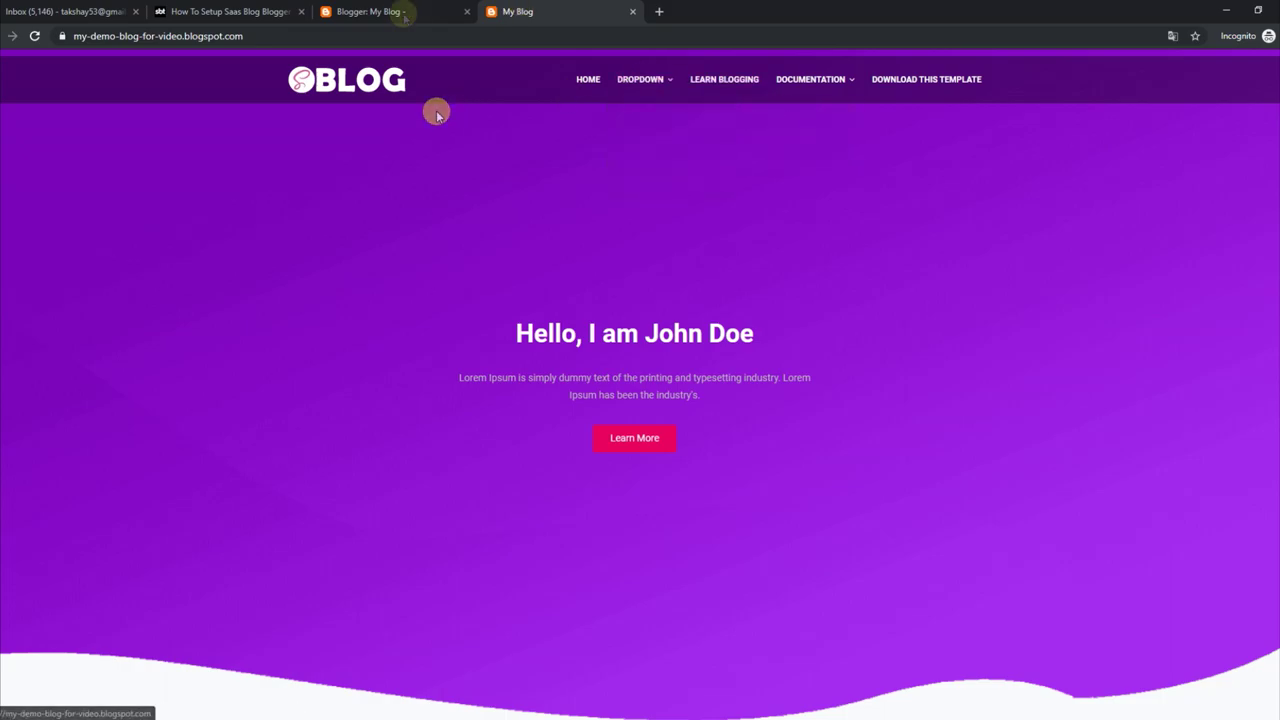
Step: In the Main Menu widget of the blog layout, rename the __DropDown 1 link as __link1 and save the widget
{"action": "left_click", "coordinate": [404, 11]}
{"action": "left_click", "coordinate": [30, 295]}
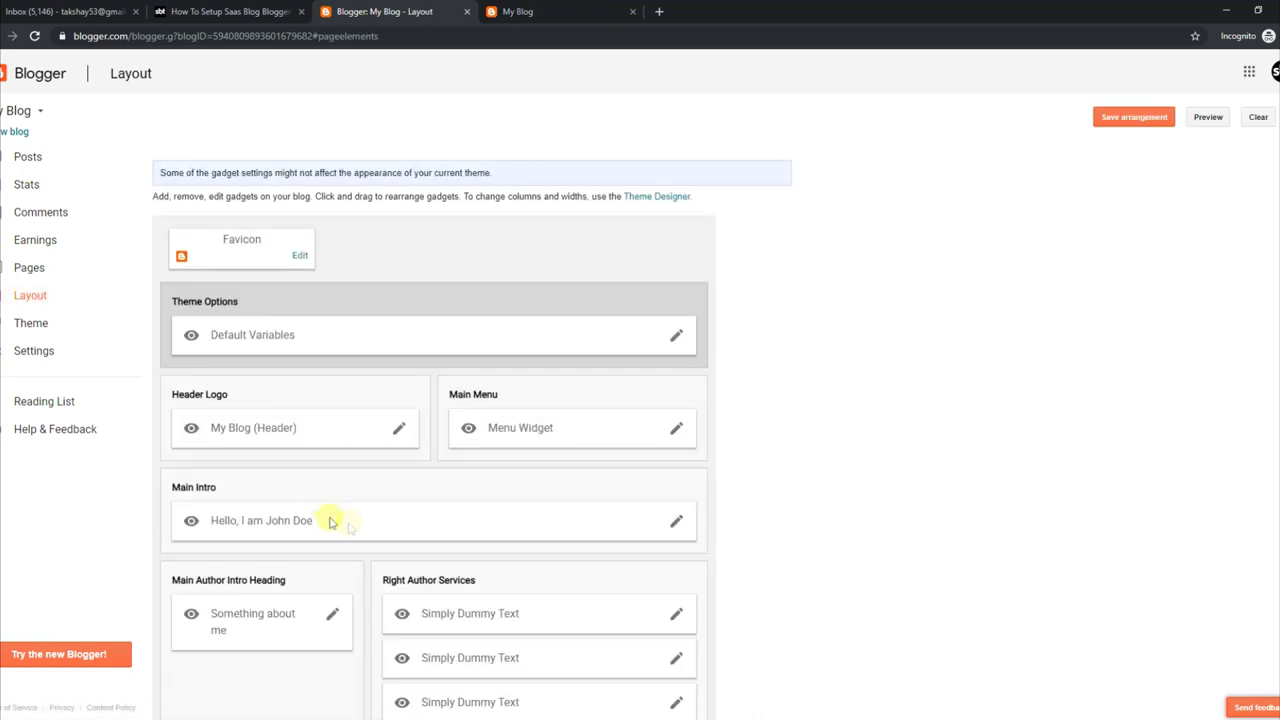
{"action": "left_click", "coordinate": [676, 428]}
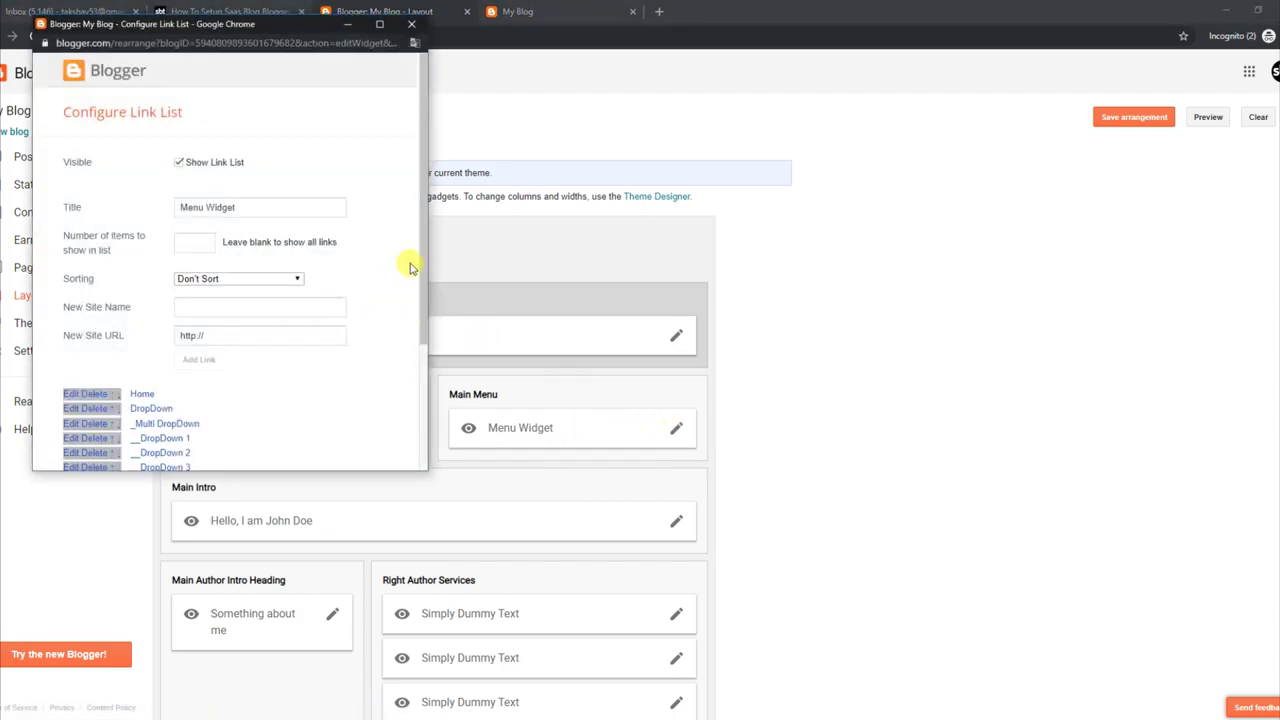
{"action": "scroll", "coordinate": [414, 290], "scroll_direction": "down", "scroll_amount": 2}
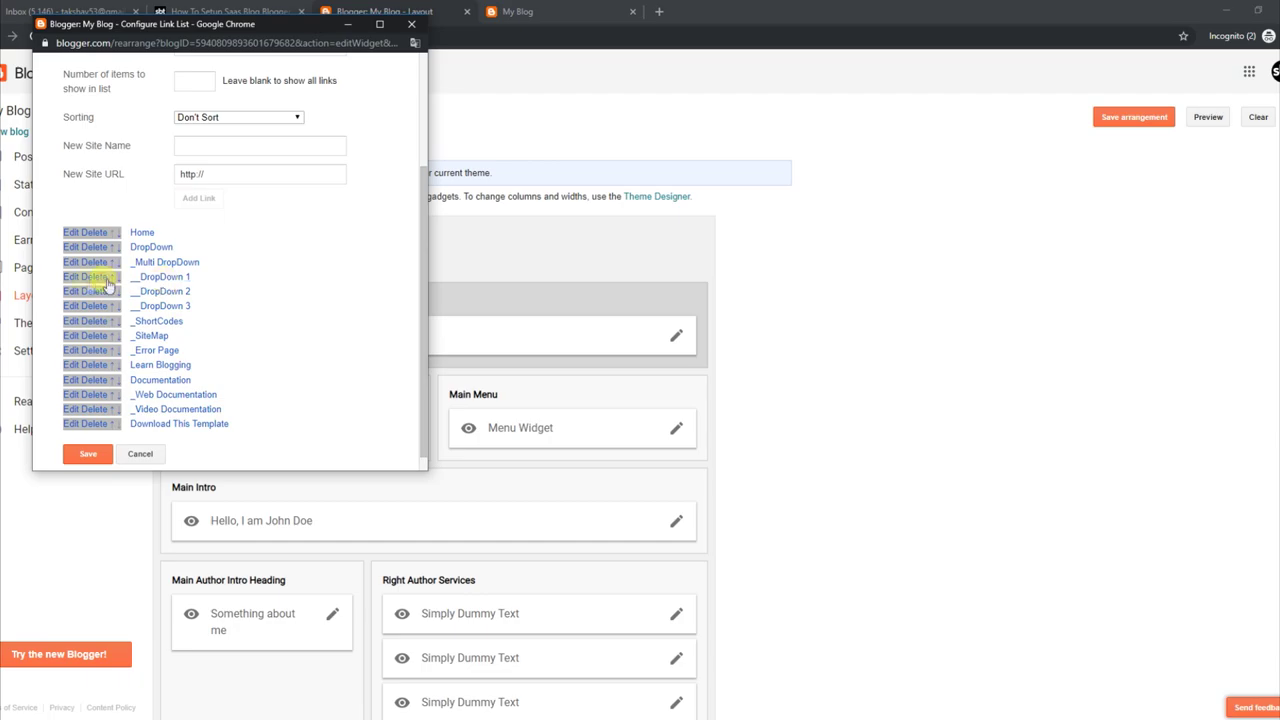
{"action": "left_click", "coordinate": [71, 277]}
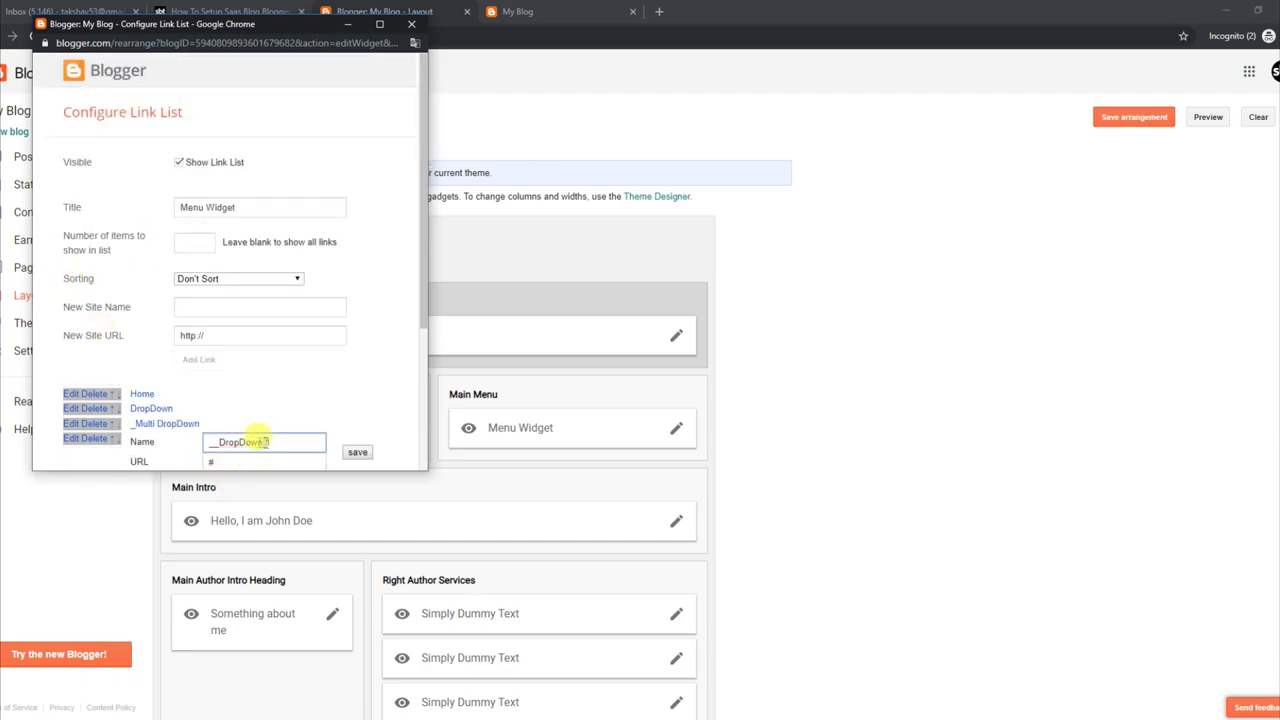
{"action": "type", "text": "__link1"}
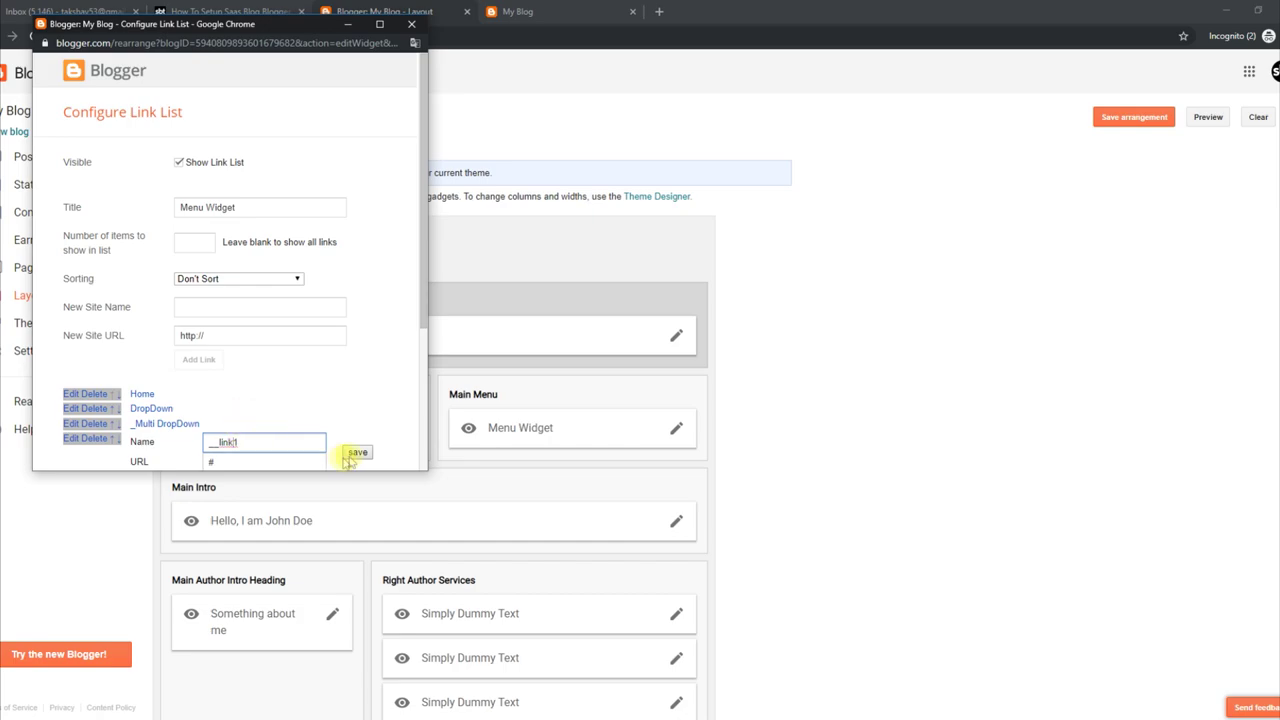
{"action": "left_click", "coordinate": [350, 456]}
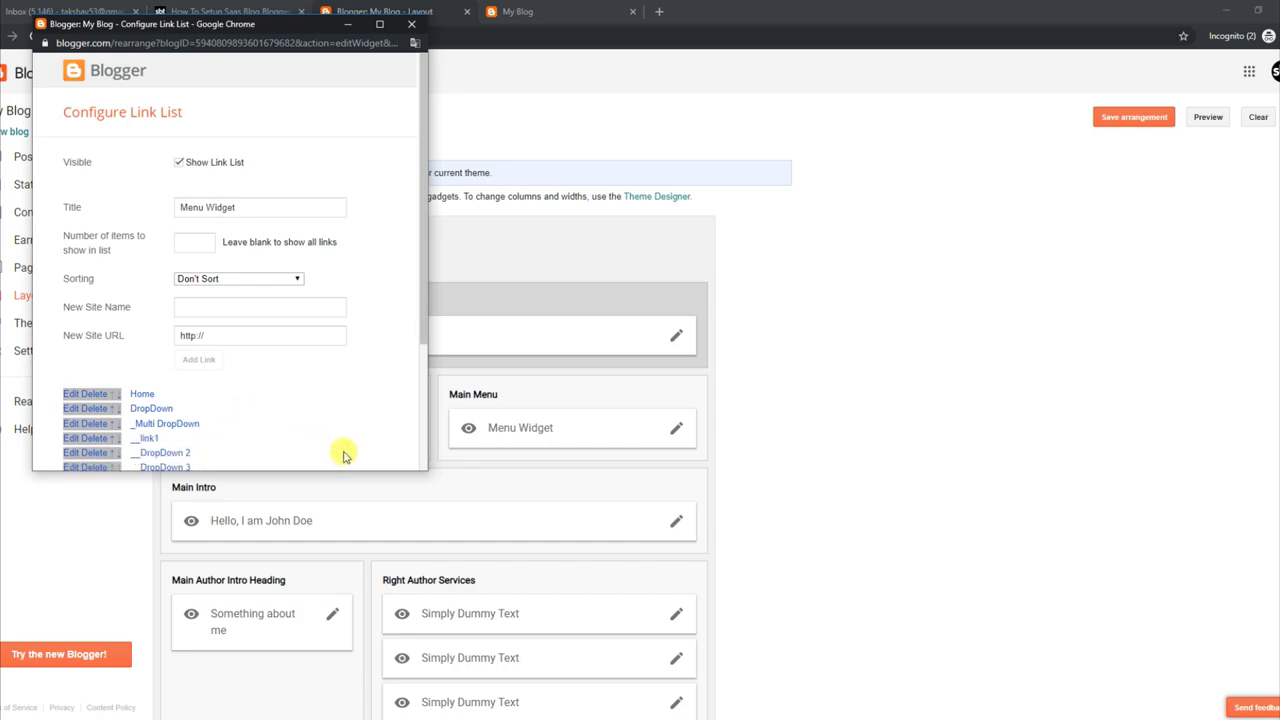
{"action": "left_click_drag", "start_coordinate": [423, 334], "coordinate": [423, 458]}
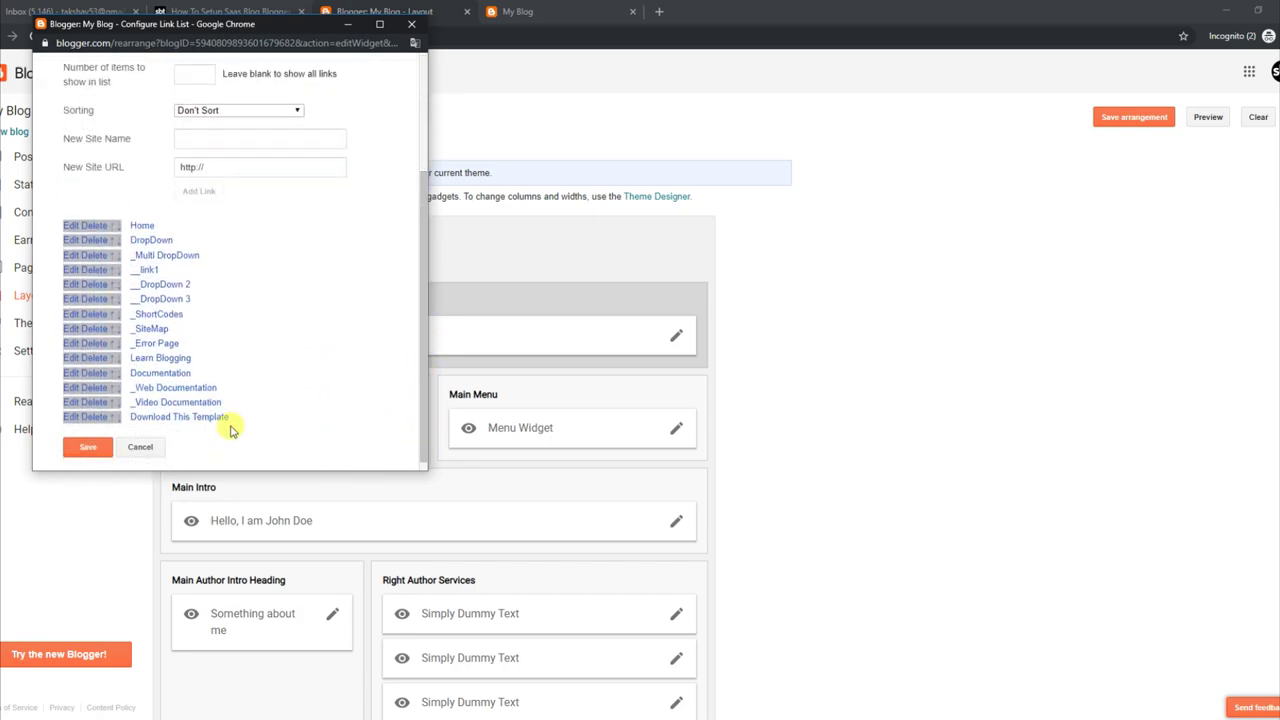
{"action": "left_click", "coordinate": [90, 447]}
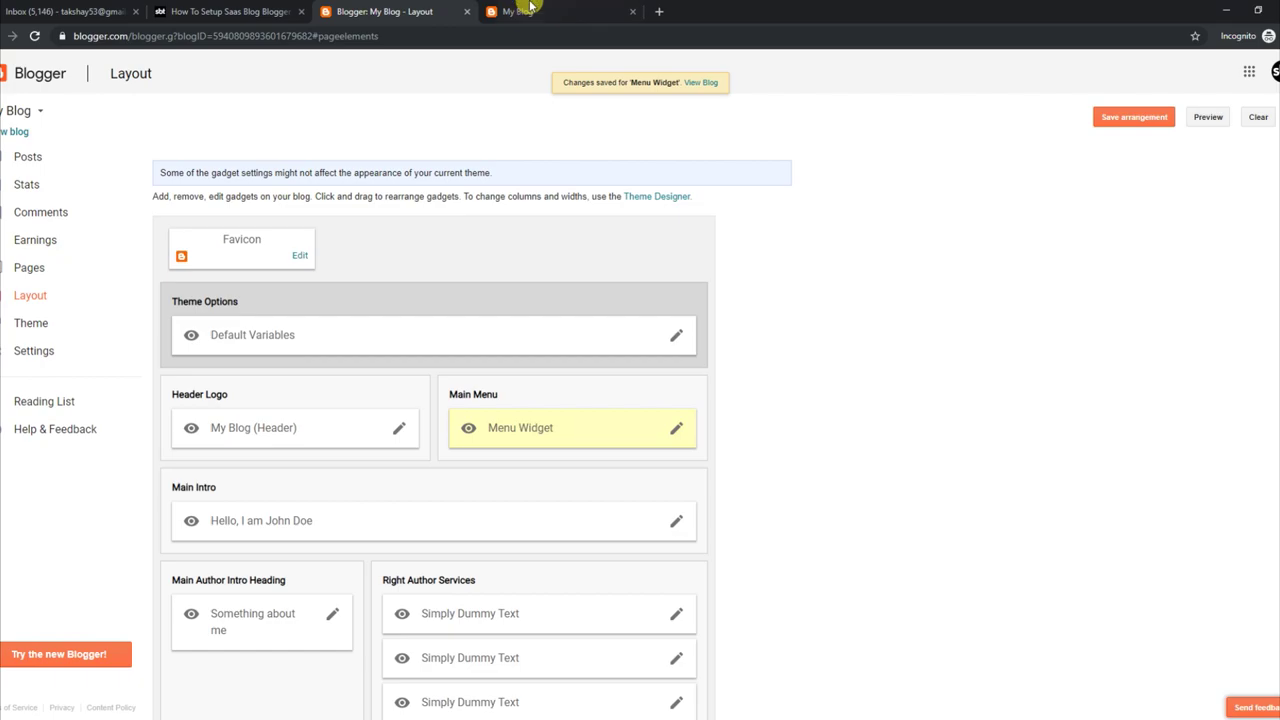
Step: Reload the live blog and check the renamed link in the Multi Dropdown submenu
{"action": "left_click", "coordinate": [520, 9]}
{"action": "mouse_move", "coordinate": [640, 80]}
{"action": "mouse_move", "coordinate": [720, 114]}
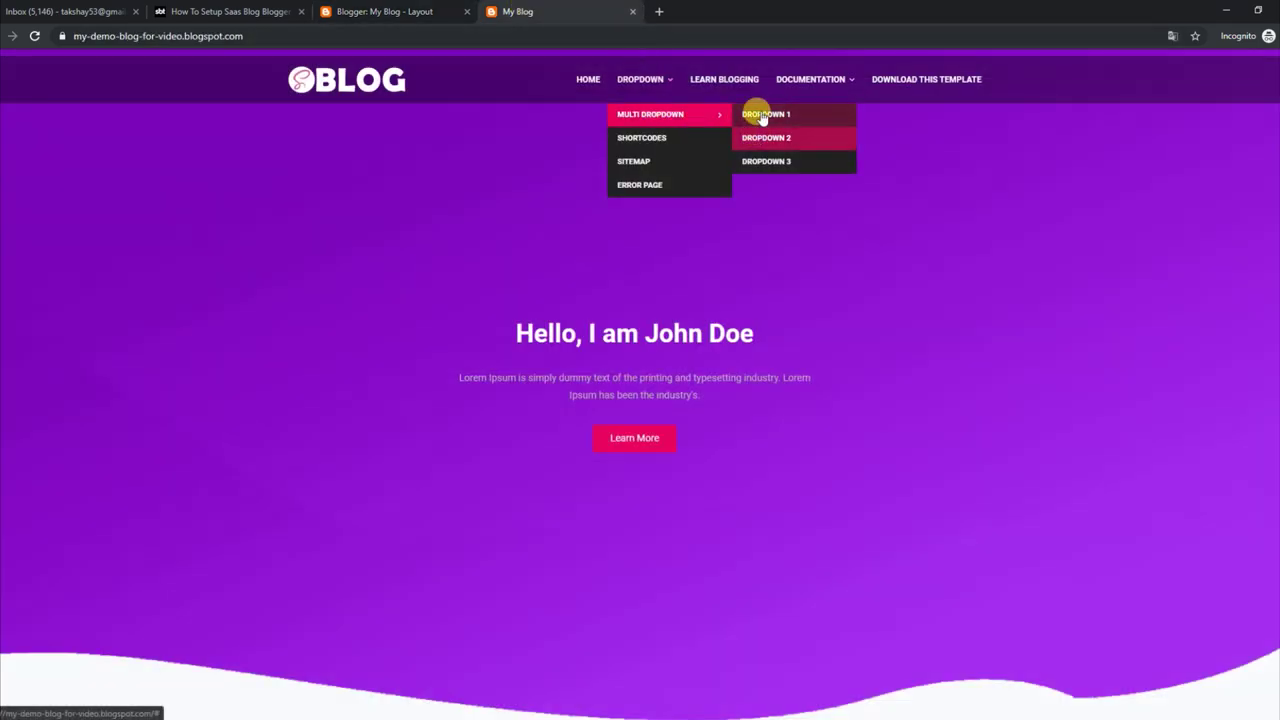
{"action": "left_click", "coordinate": [34, 36]}
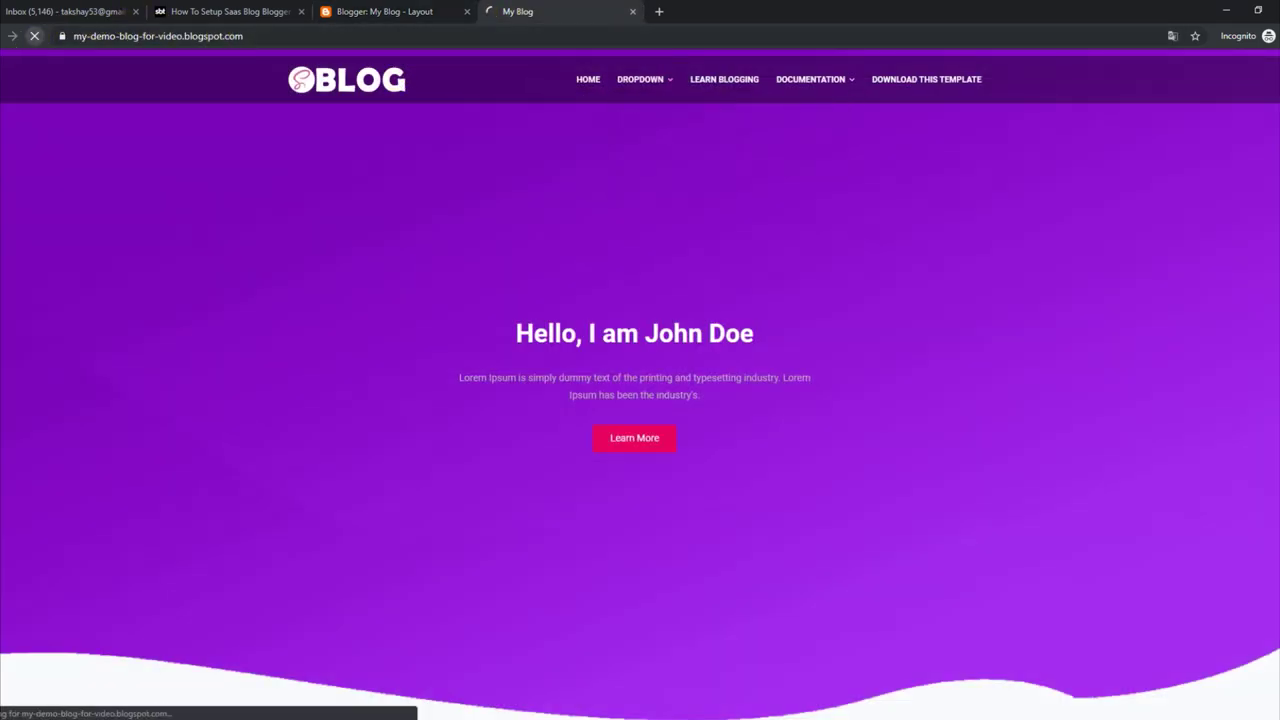
{"action": "mouse_move", "coordinate": [645, 82]}
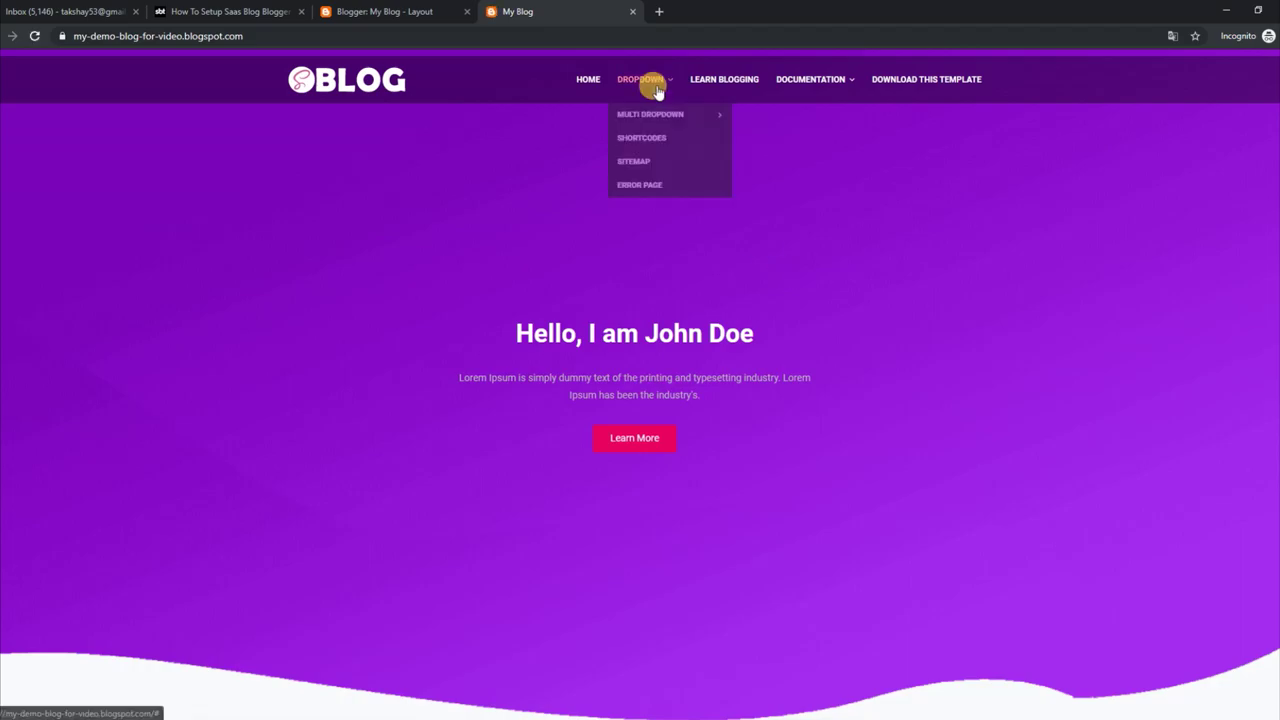
{"action": "mouse_move", "coordinate": [654, 114]}
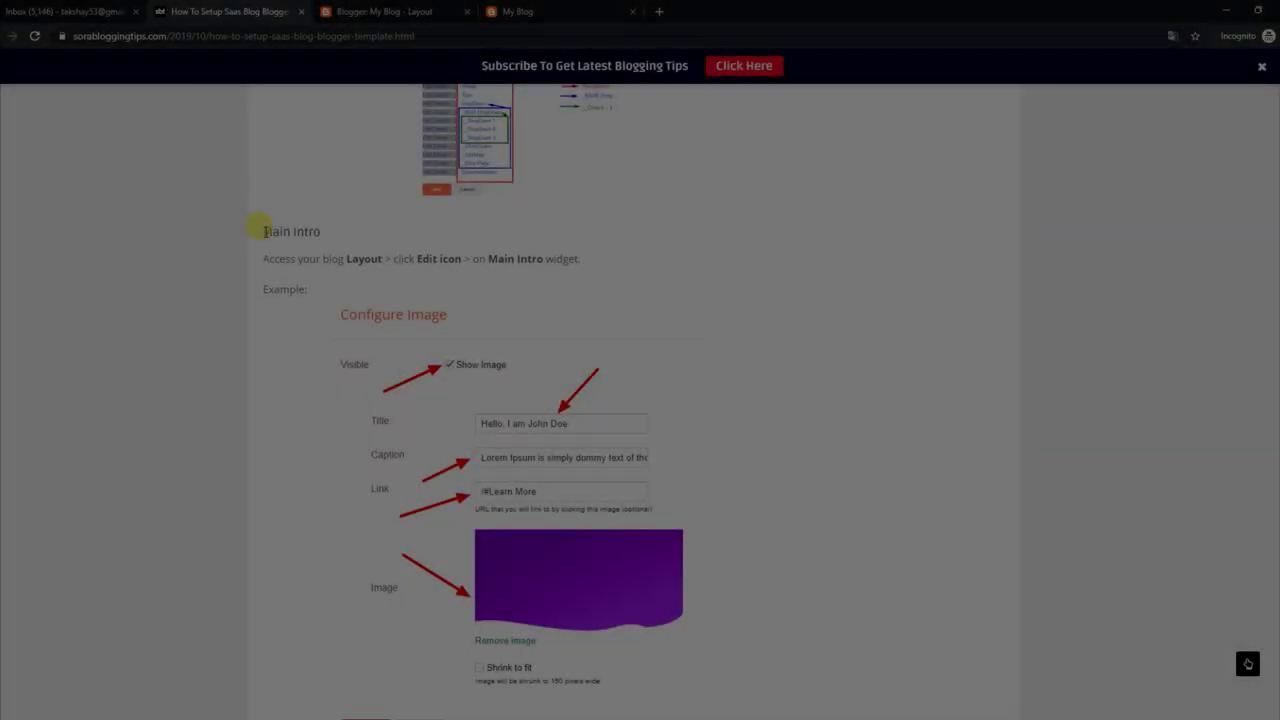
Step: Read the tutorial's Main Intro instructions and example, and locate the intro section on the live blog
{"action": "left_click_drag", "start_coordinate": [258, 226], "coordinate": [588, 271]}
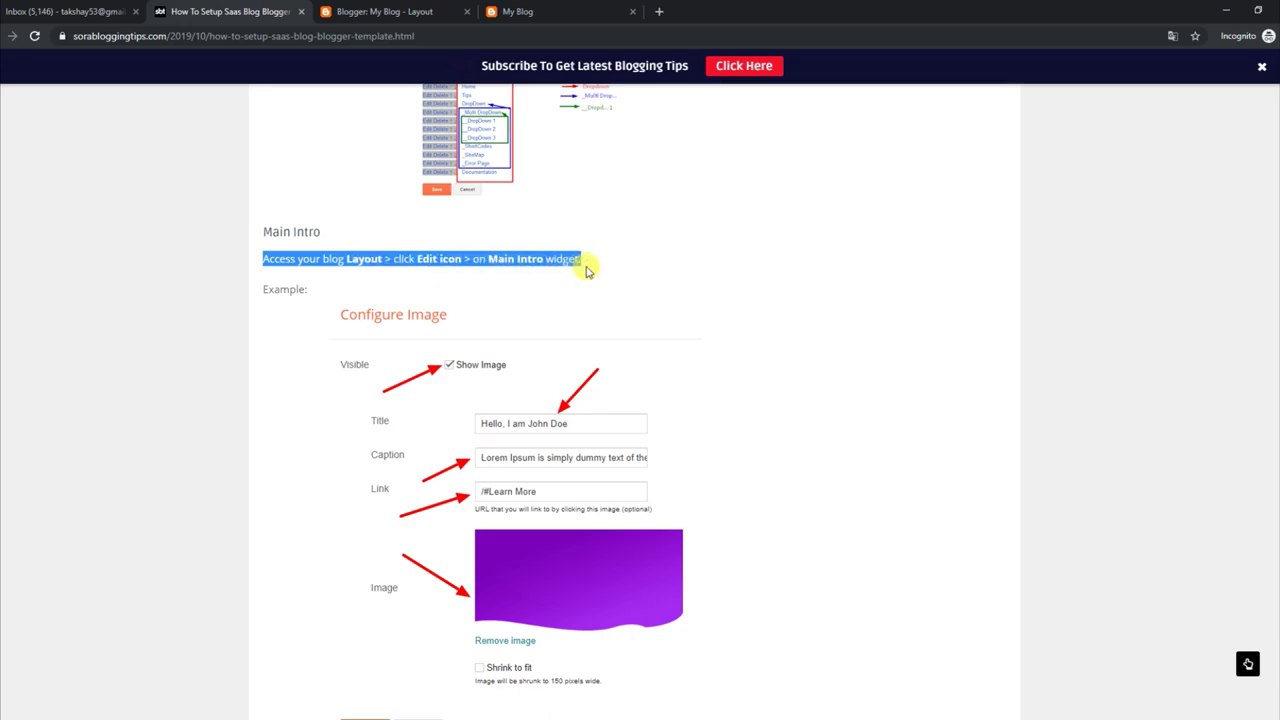
{"action": "left_click_drag", "start_coordinate": [263, 289], "coordinate": [309, 289]}
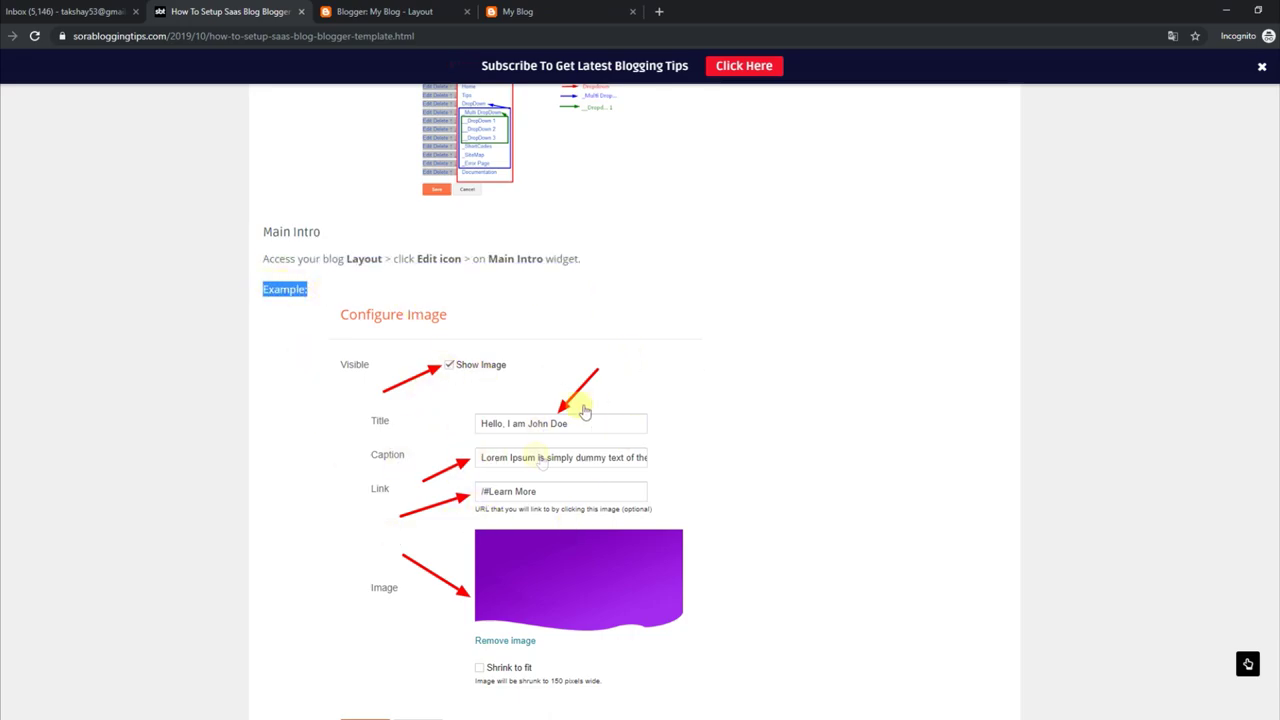
{"action": "left_click", "coordinate": [400, 9]}
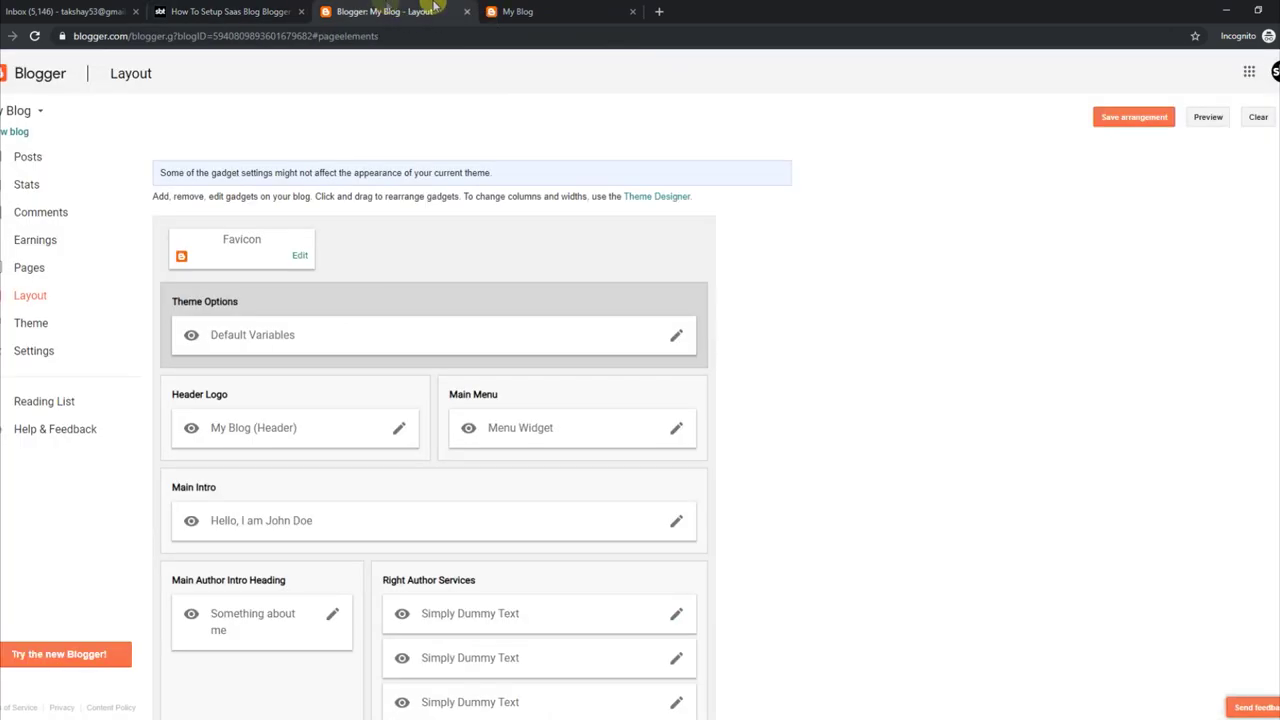
{"action": "left_click", "coordinate": [525, 11]}
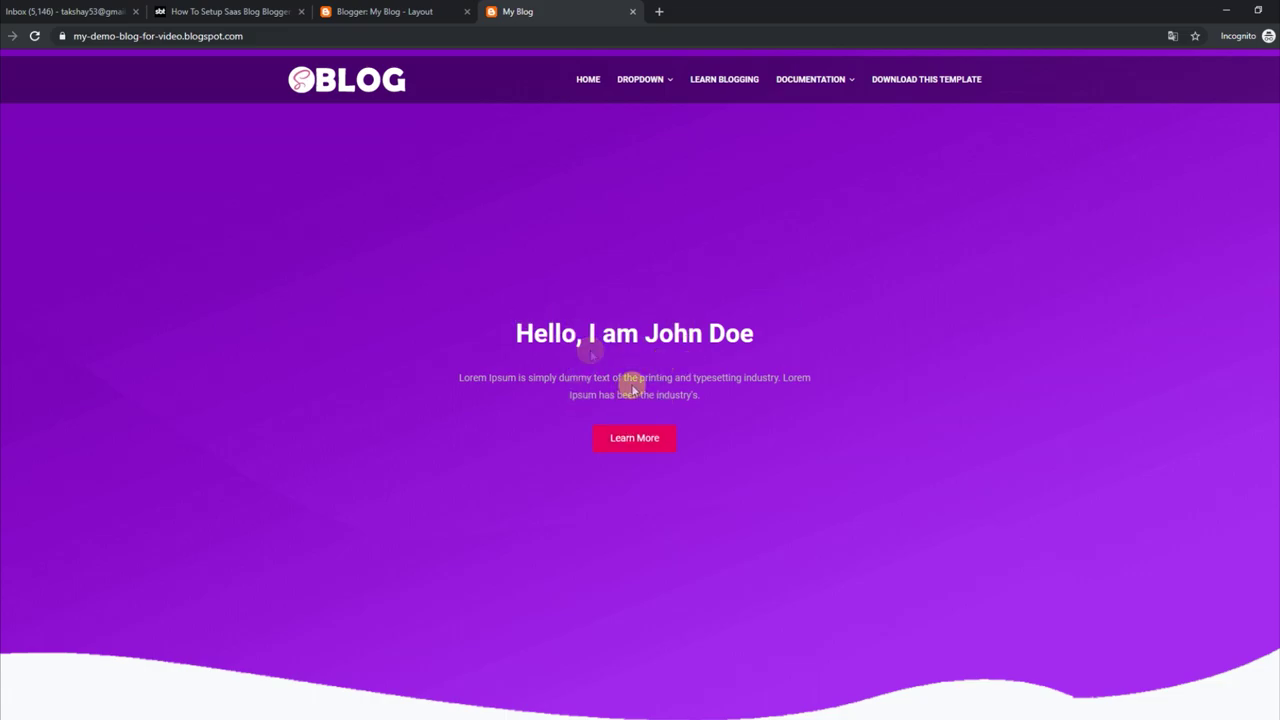
Step: Copy and remove the greeting title of the Main Intro image widget, save it, and reload the live blog
{"action": "left_click", "coordinate": [324, 10]}
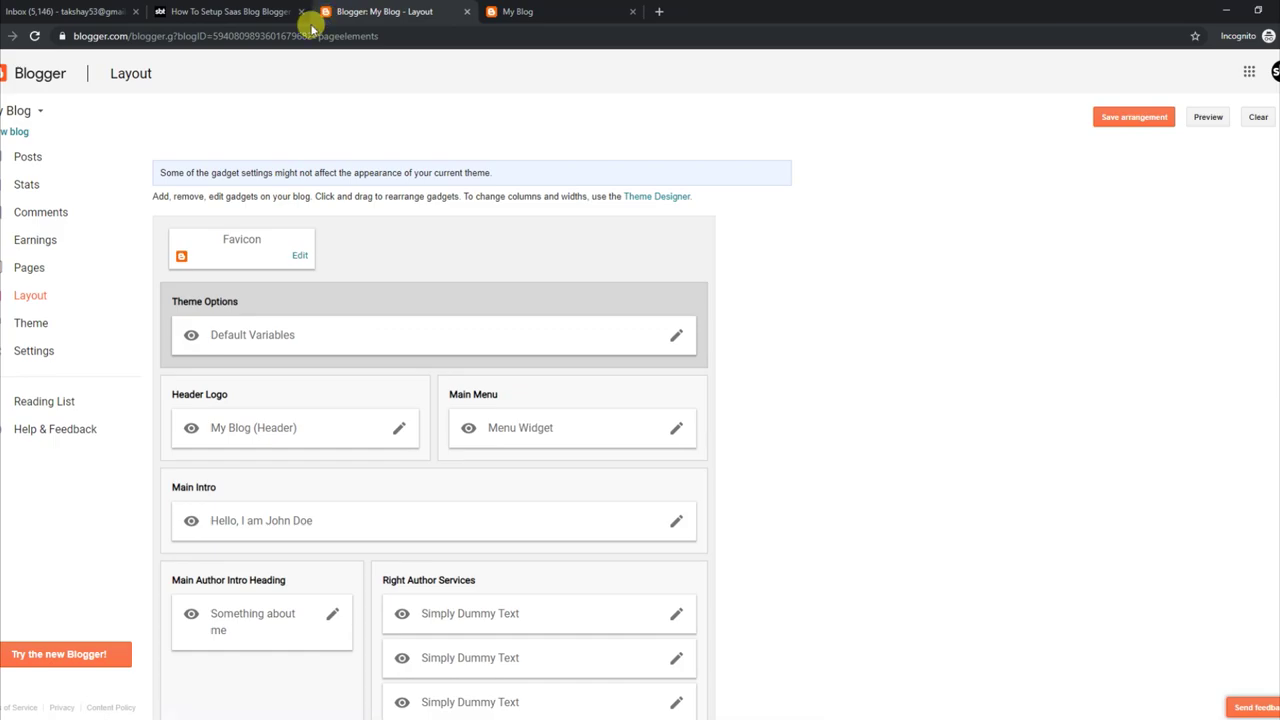
{"action": "left_click", "coordinate": [676, 524]}
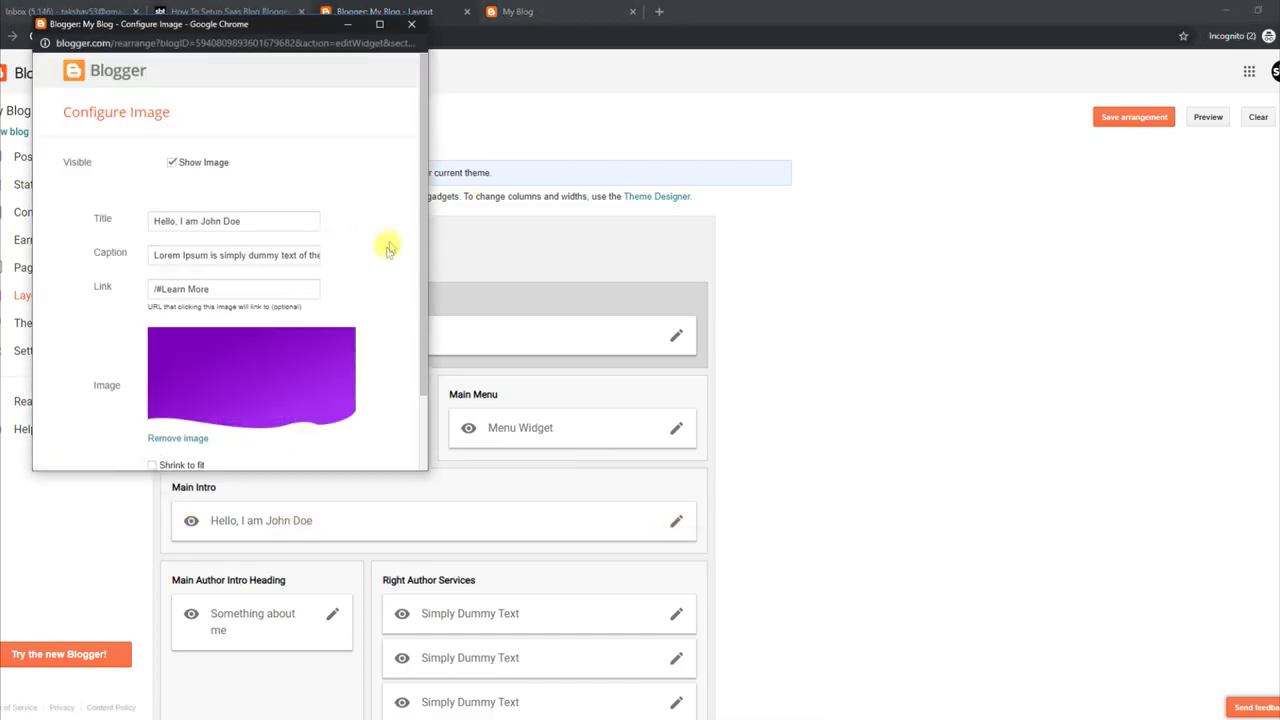
{"action": "scroll", "coordinate": [425, 226], "scroll_direction": "down", "scroll_amount": 2}
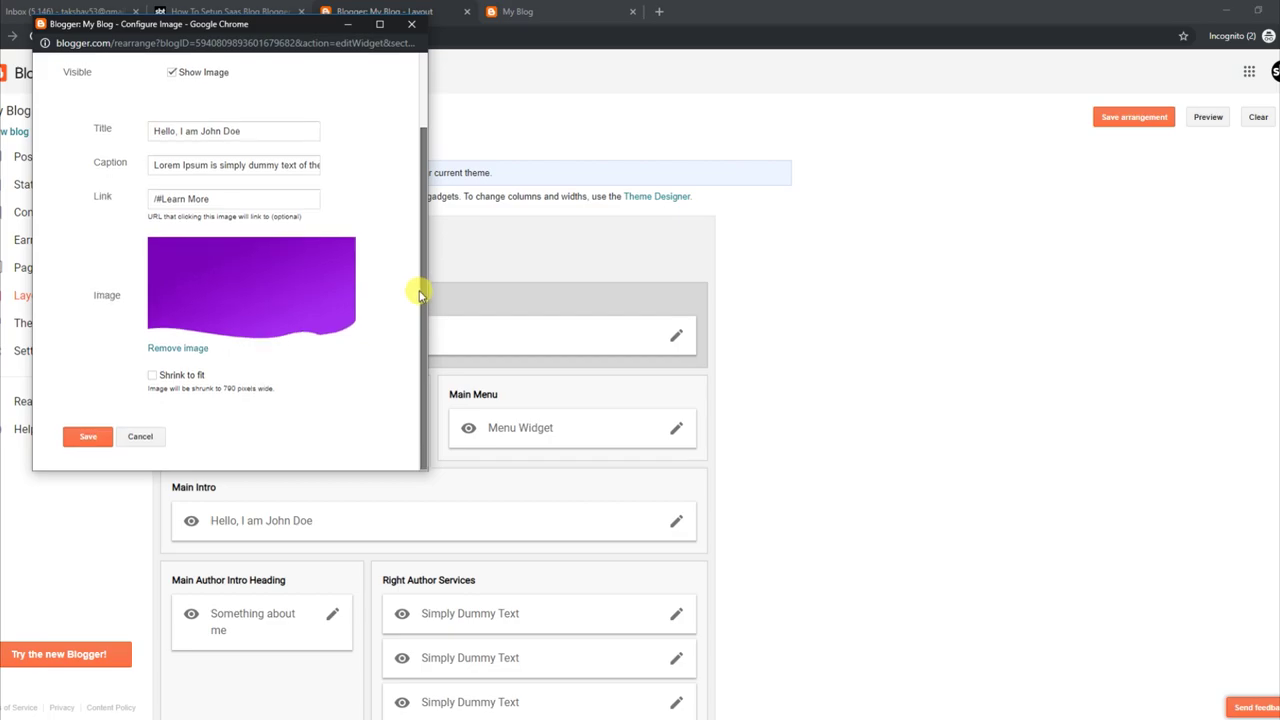
{"action": "scroll", "coordinate": [420, 294], "scroll_direction": "up", "scroll_amount": 1}
{"action": "left_click_drag", "start_coordinate": [251, 168], "coordinate": [145, 171]}
{"action": "right_click", "coordinate": [176, 172]}
{"action": "left_click", "coordinate": [218, 224]}
{"action": "key", "text": "BackSpace"}
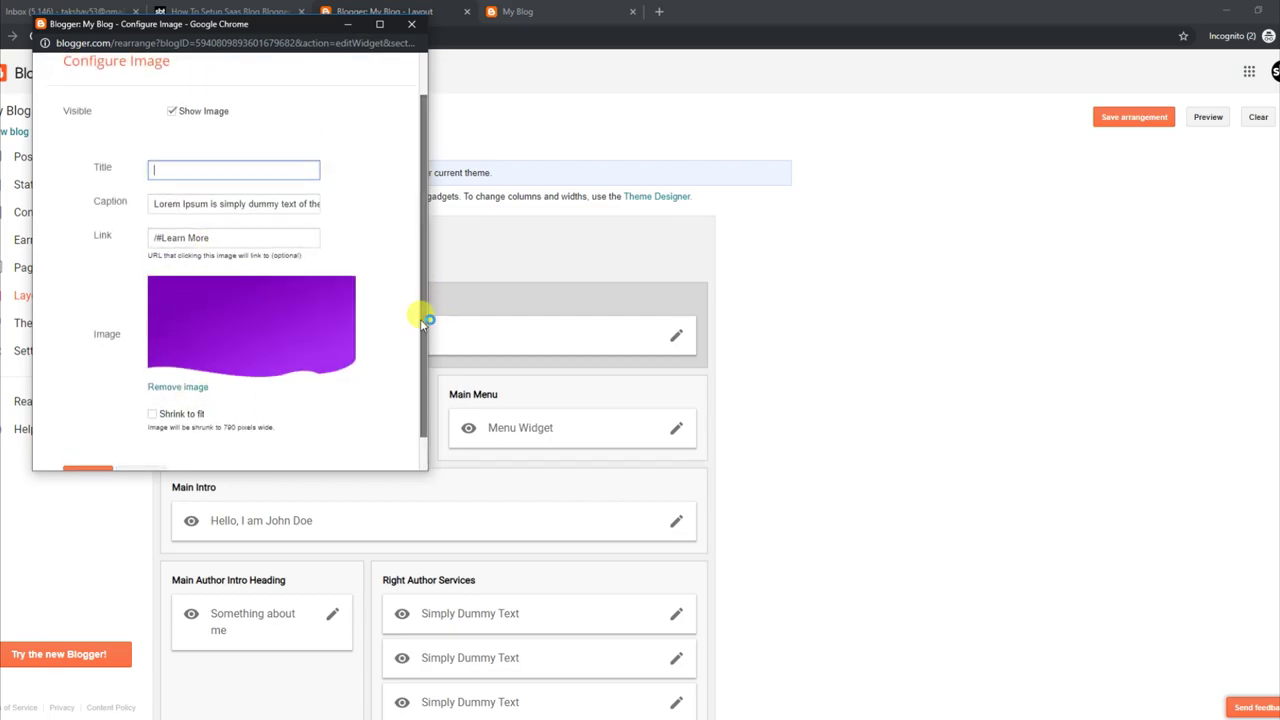
{"action": "scroll", "coordinate": [423, 314], "scroll_direction": "down", "scroll_amount": 1}
{"action": "left_click", "coordinate": [88, 436]}
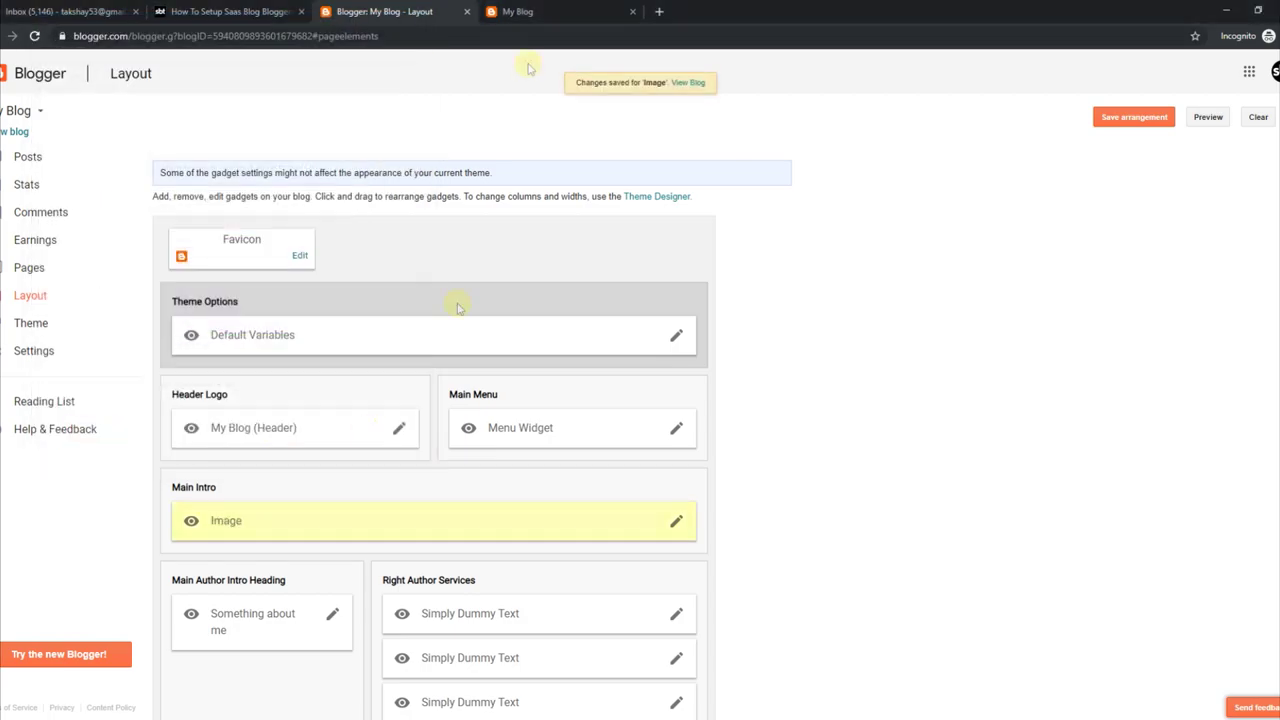
{"action": "left_click", "coordinate": [547, 11]}
{"action": "left_click", "coordinate": [35, 37]}
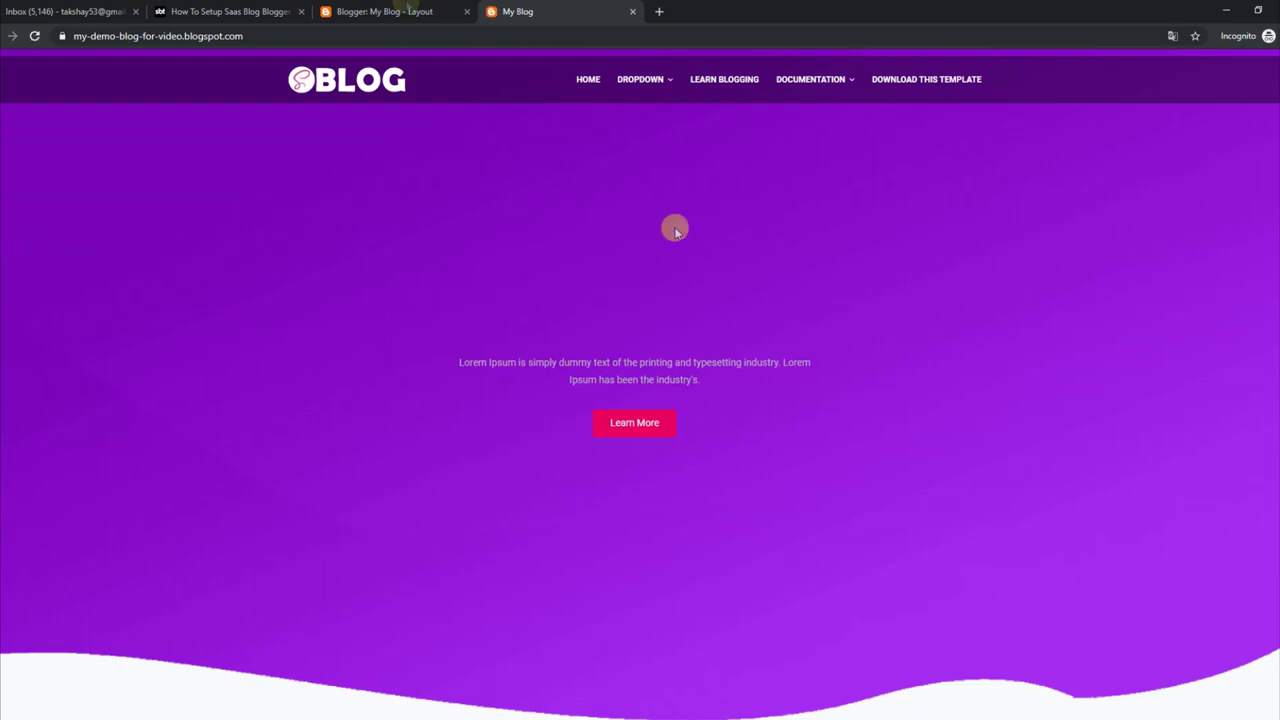
Step: Paste the copied greeting back as the Main Intro widget's title, save it, and reload the live blog
{"action": "left_click", "coordinate": [395, 10]}
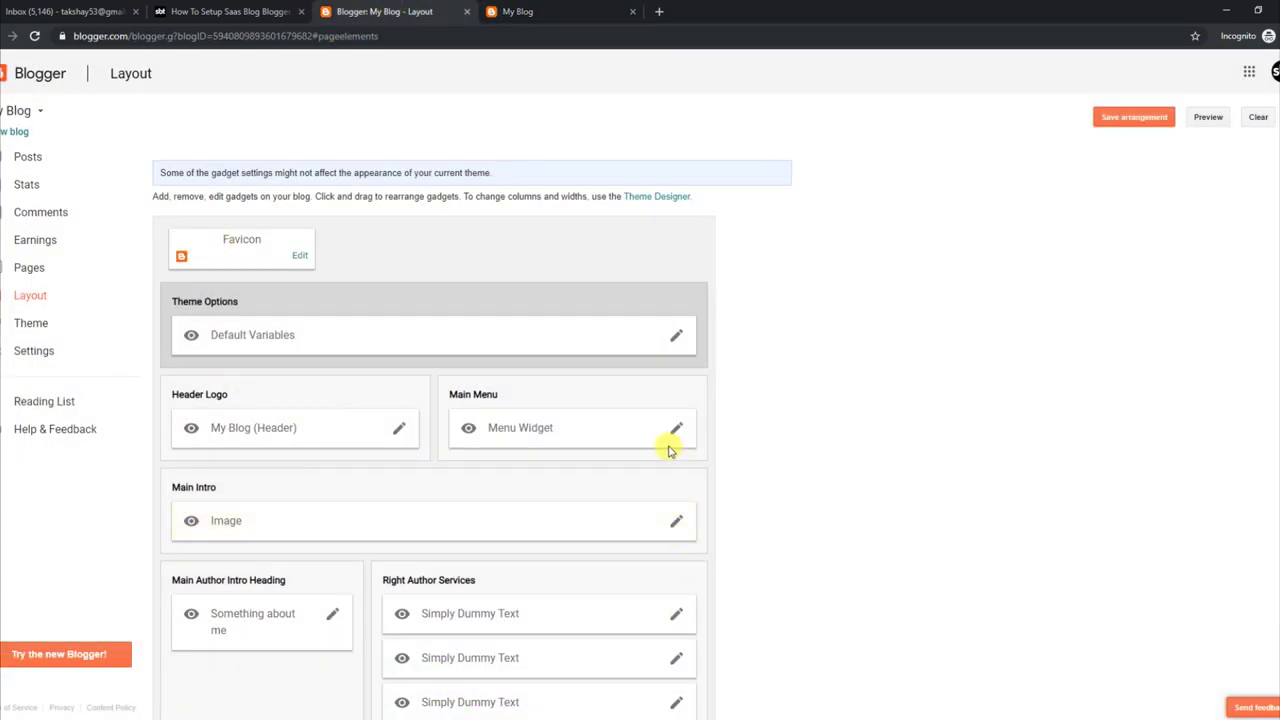
{"action": "left_click", "coordinate": [676, 521]}
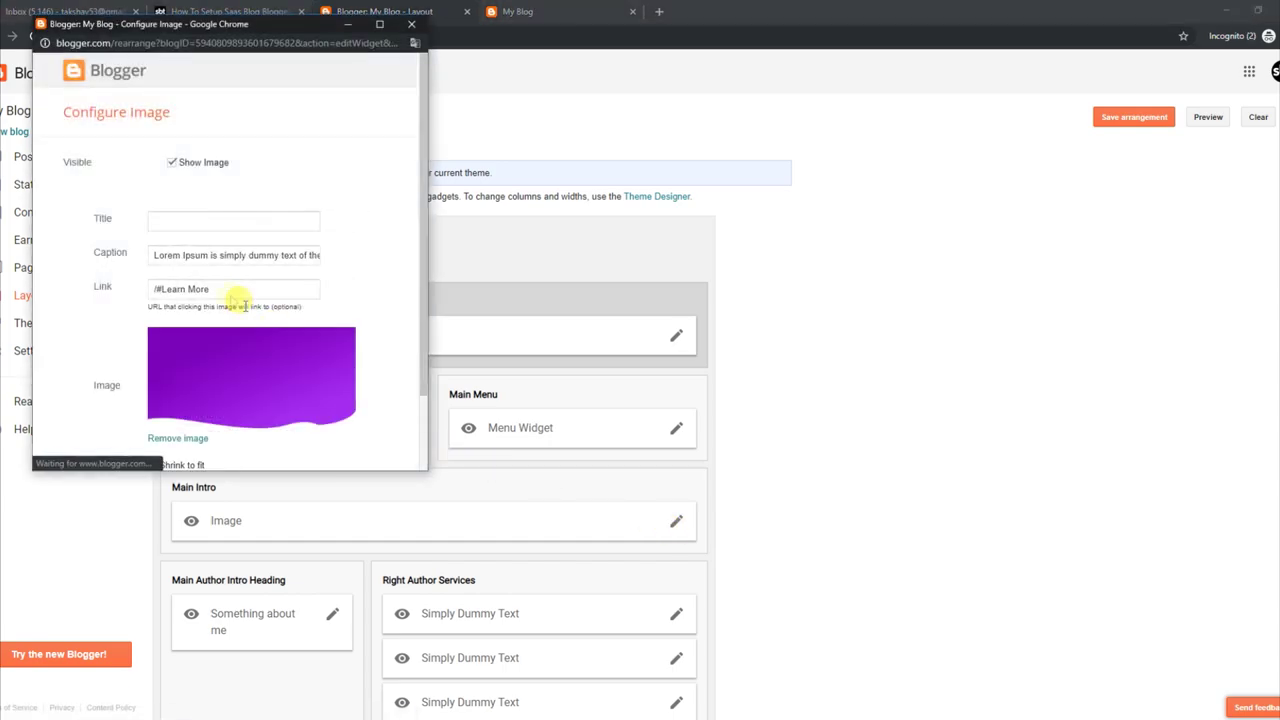
{"action": "right_click", "coordinate": [214, 221]}
{"action": "left_click", "coordinate": [240, 326]}
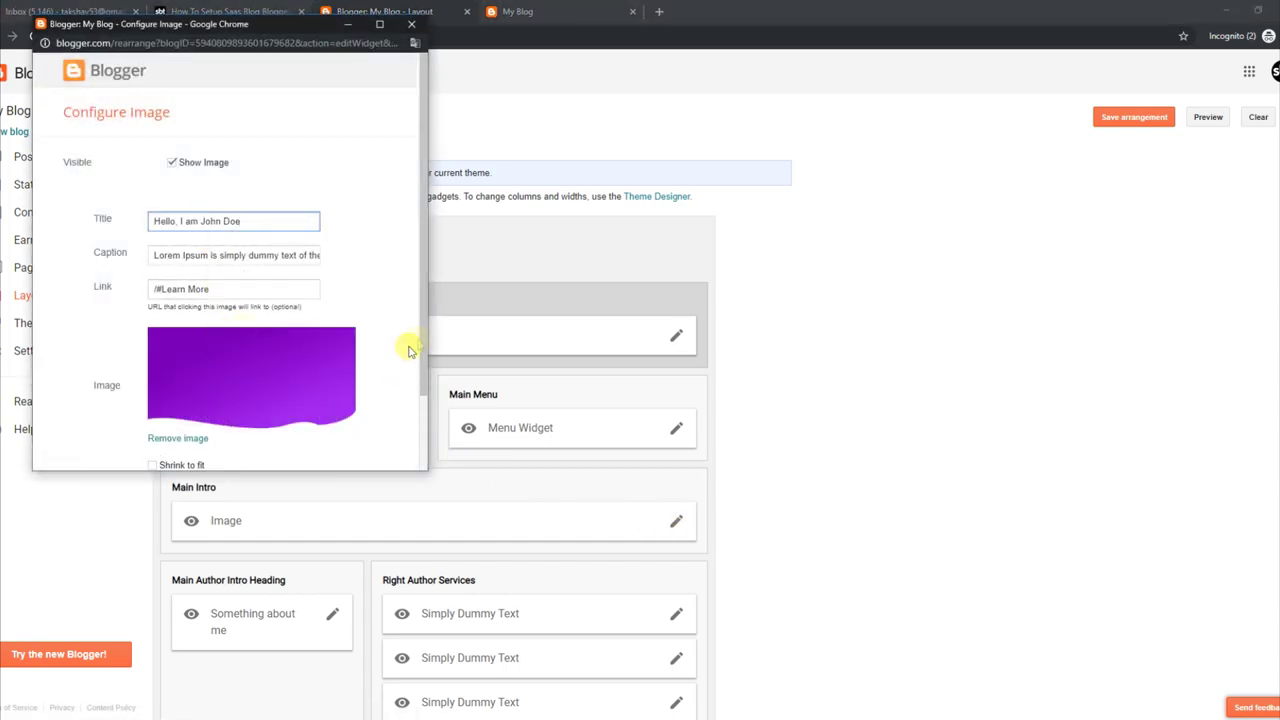
{"action": "left_click_drag", "start_coordinate": [422, 338], "coordinate": [414, 408]}
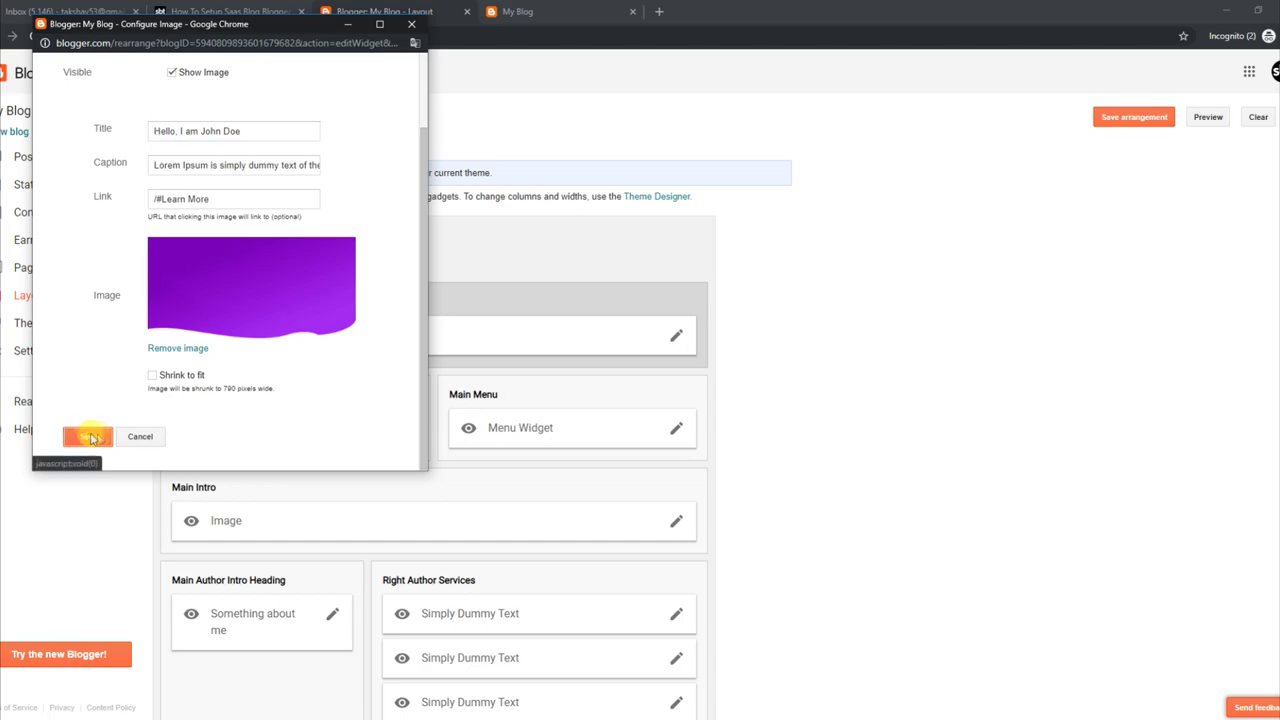
{"action": "left_click", "coordinate": [89, 437]}
{"action": "left_click", "coordinate": [522, 10]}
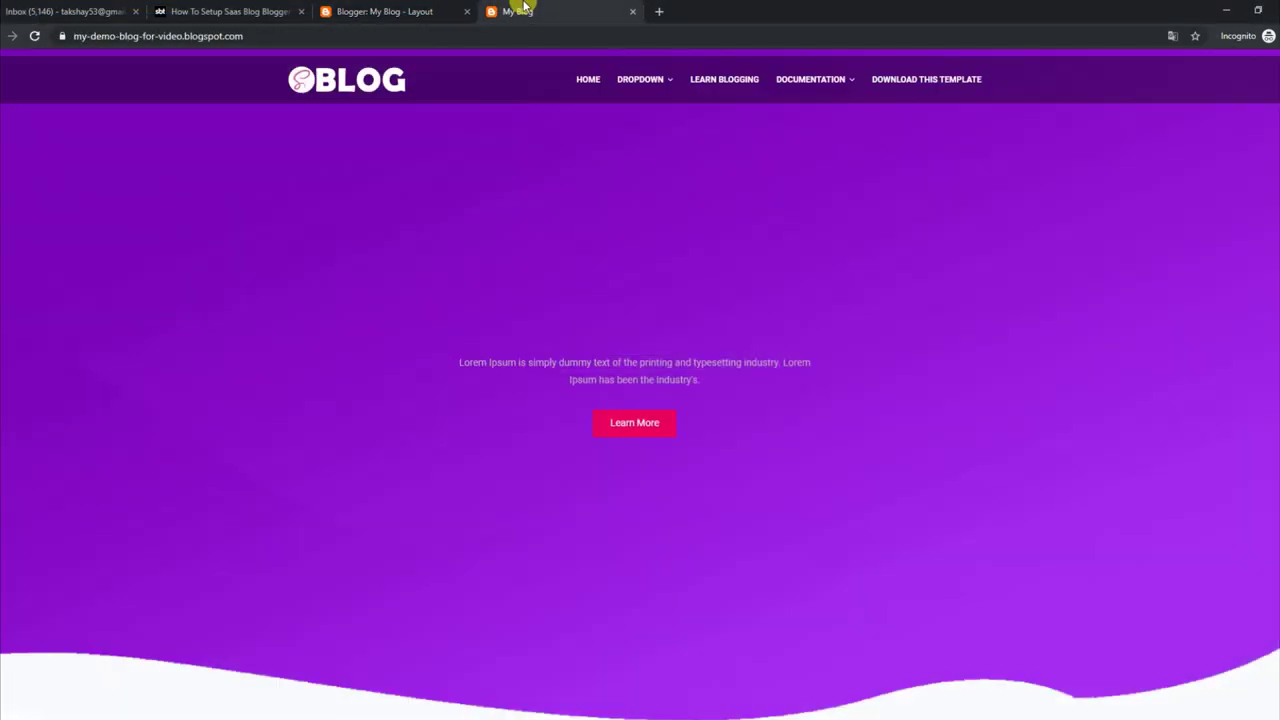
{"action": "left_click", "coordinate": [34, 35]}
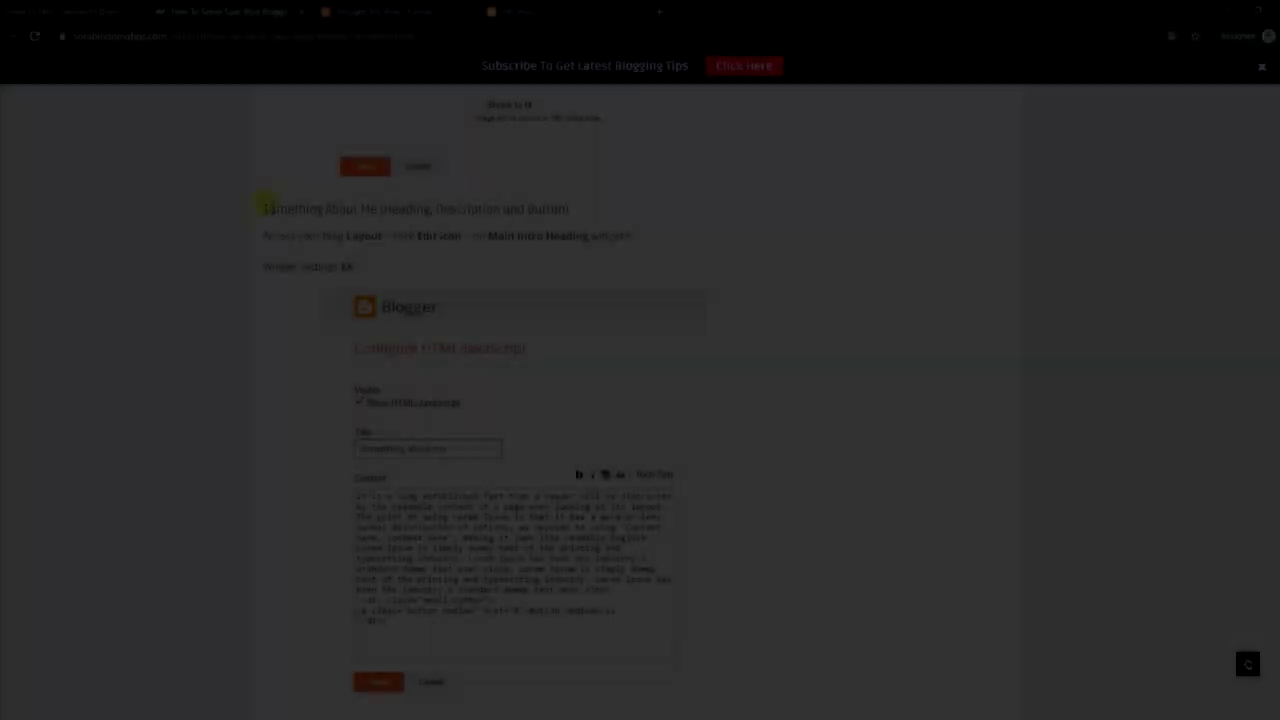
Step: Read the tutorial's Something About Me instructions and view the matching heading, description and button on the live blog
{"action": "left_click_drag", "start_coordinate": [265, 208], "coordinate": [578, 210]}
{"action": "left_click_drag", "start_coordinate": [265, 235], "coordinate": [624, 240]}
{"action": "left_click_drag", "start_coordinate": [265, 266], "coordinate": [356, 267]}
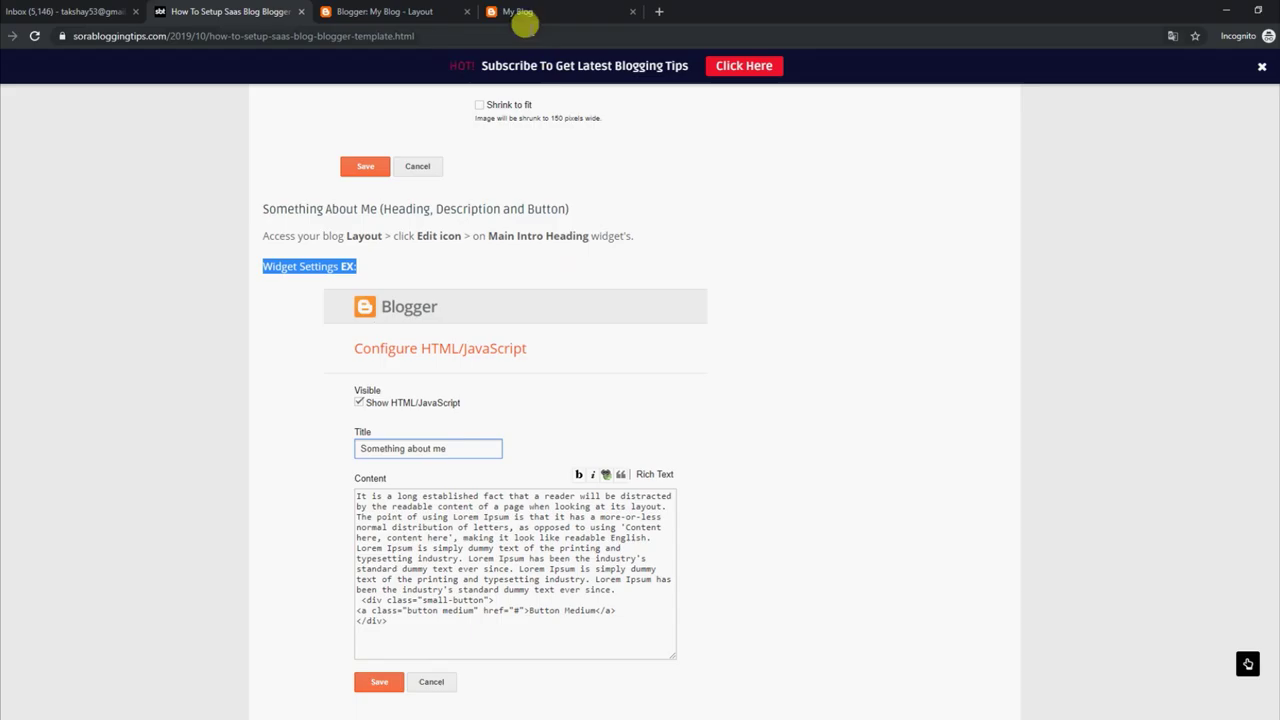
{"action": "left_click", "coordinate": [520, 12]}
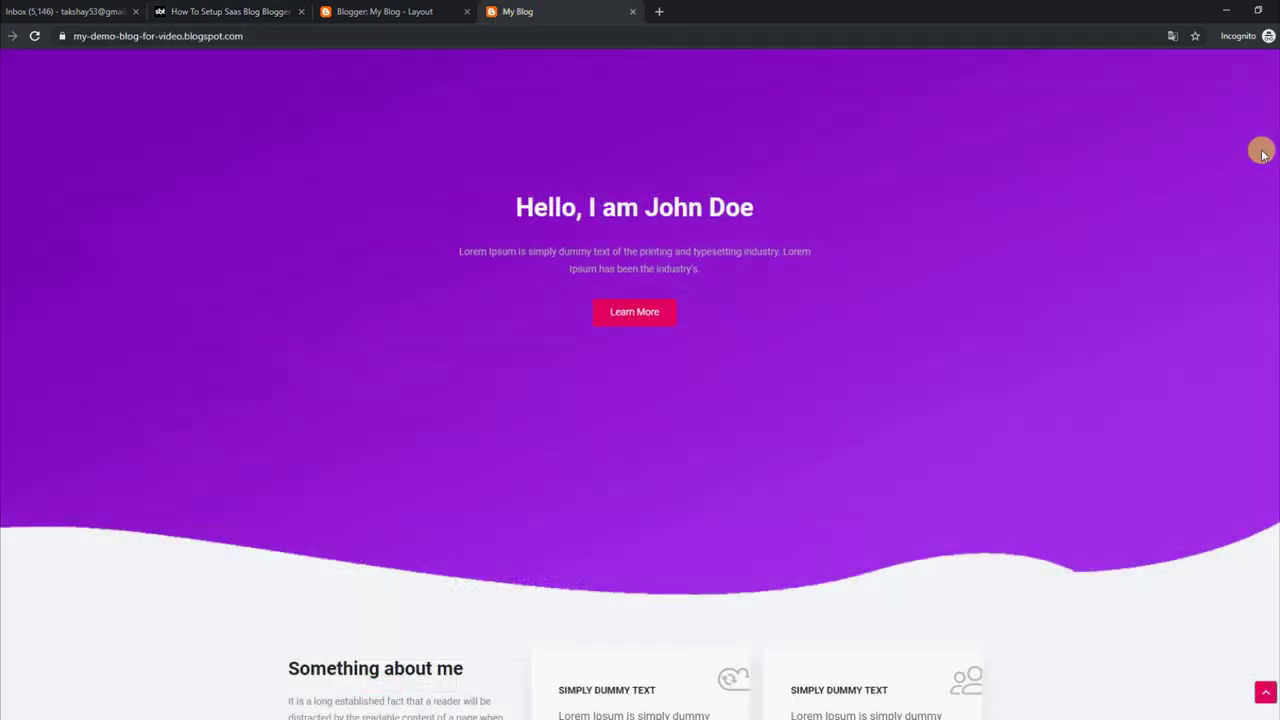
{"action": "scroll", "coordinate": [1237, 146], "scroll_direction": "down", "scroll_amount": 3}
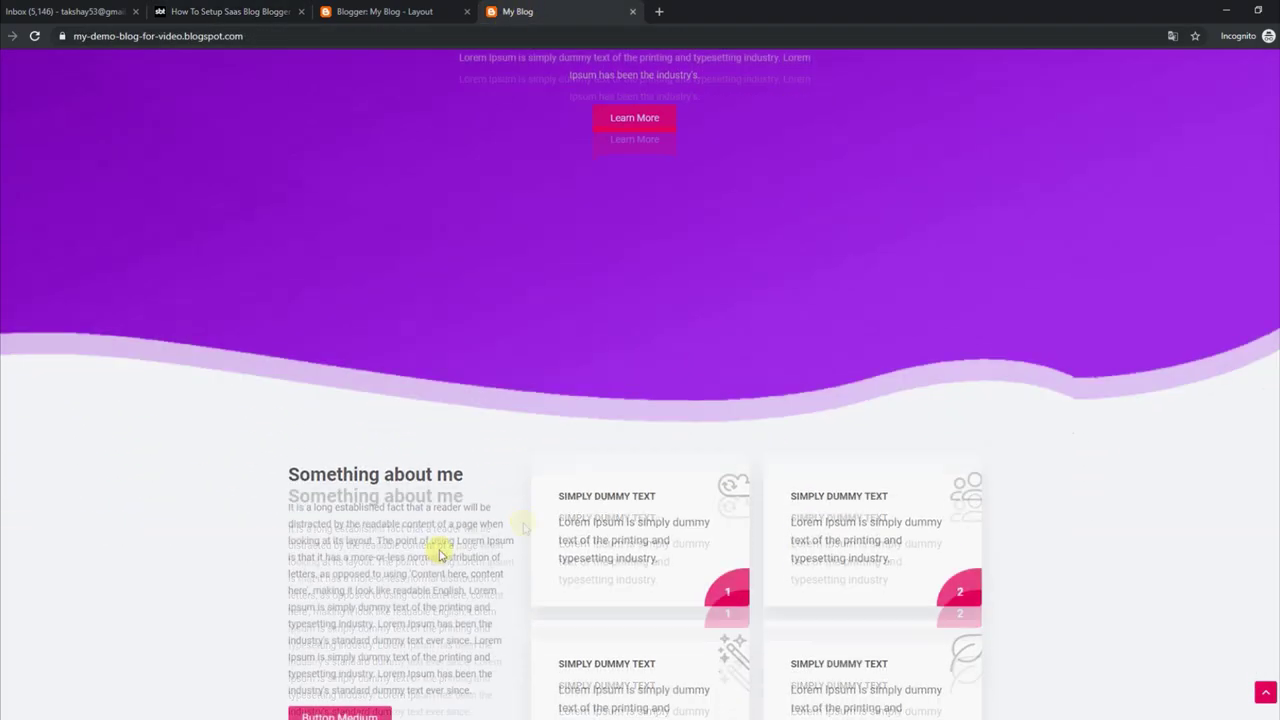
{"action": "scroll", "coordinate": [440, 555], "scroll_direction": "down", "scroll_amount": 1}
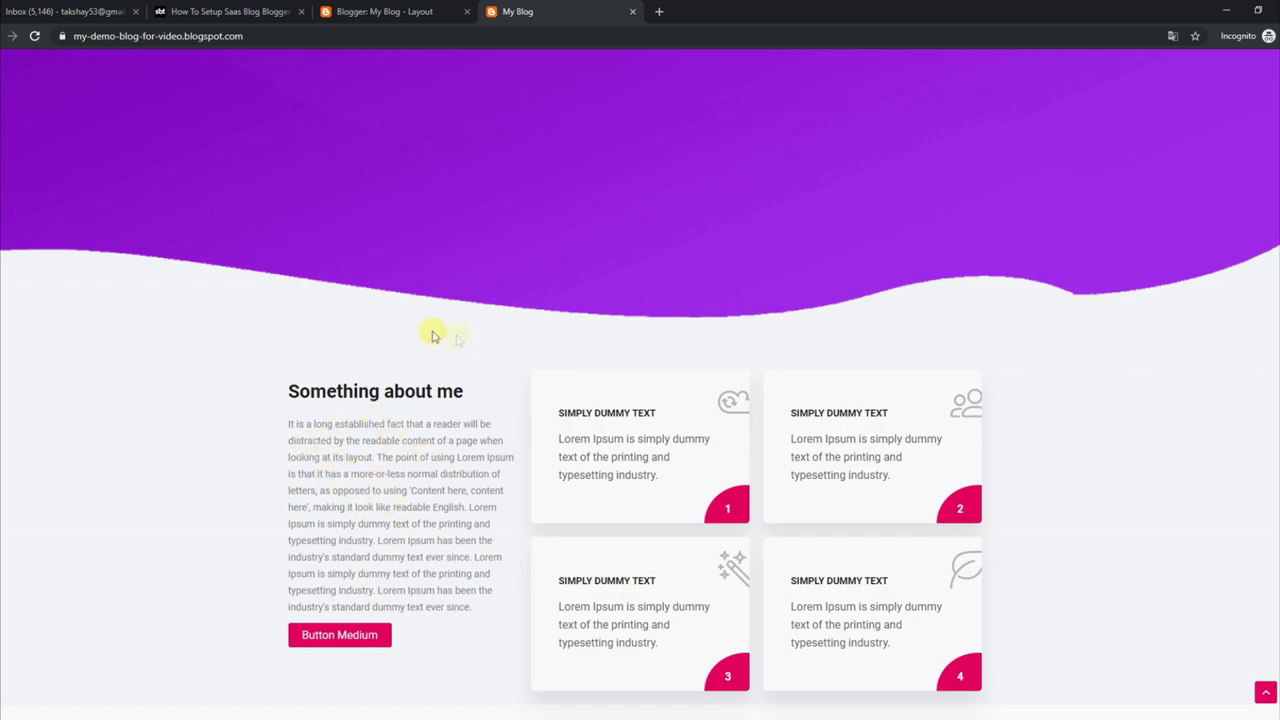
Step: Cut the description paragraph from the Something about me widget's content, keeping the button code, save it, and reload the live blog
{"action": "left_click", "coordinate": [366, 8]}
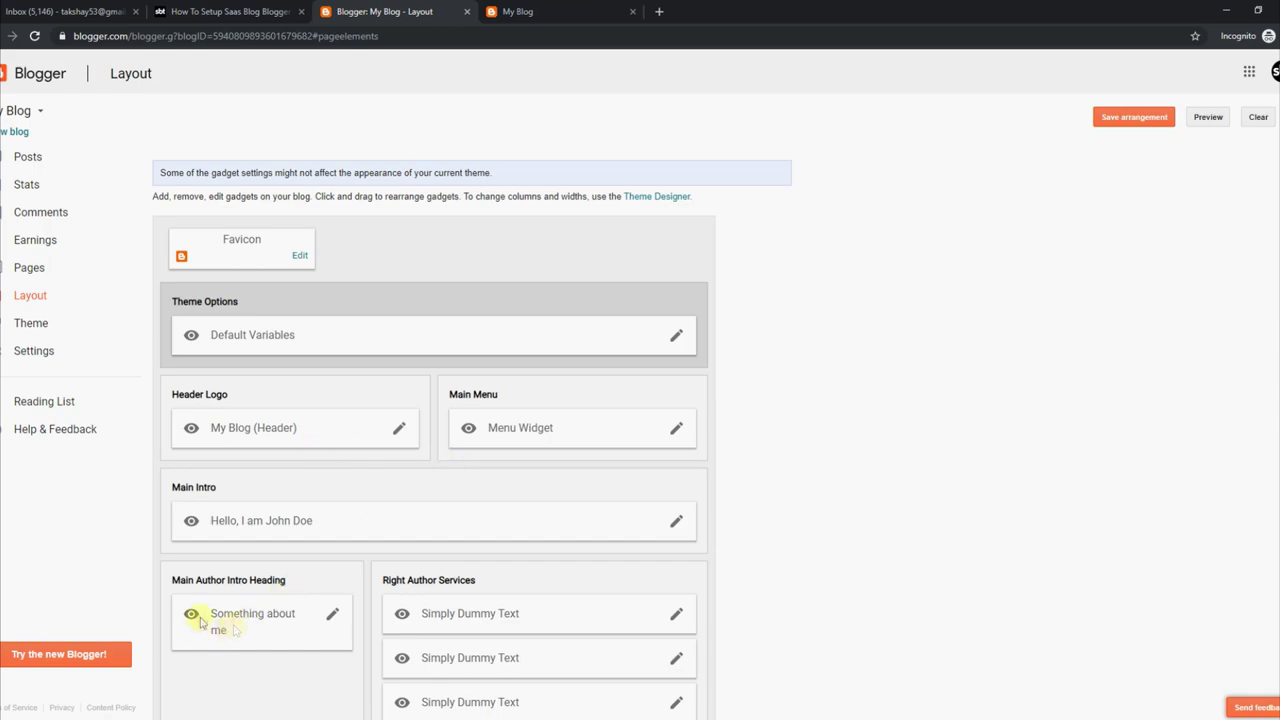
{"action": "left_click", "coordinate": [331, 618]}
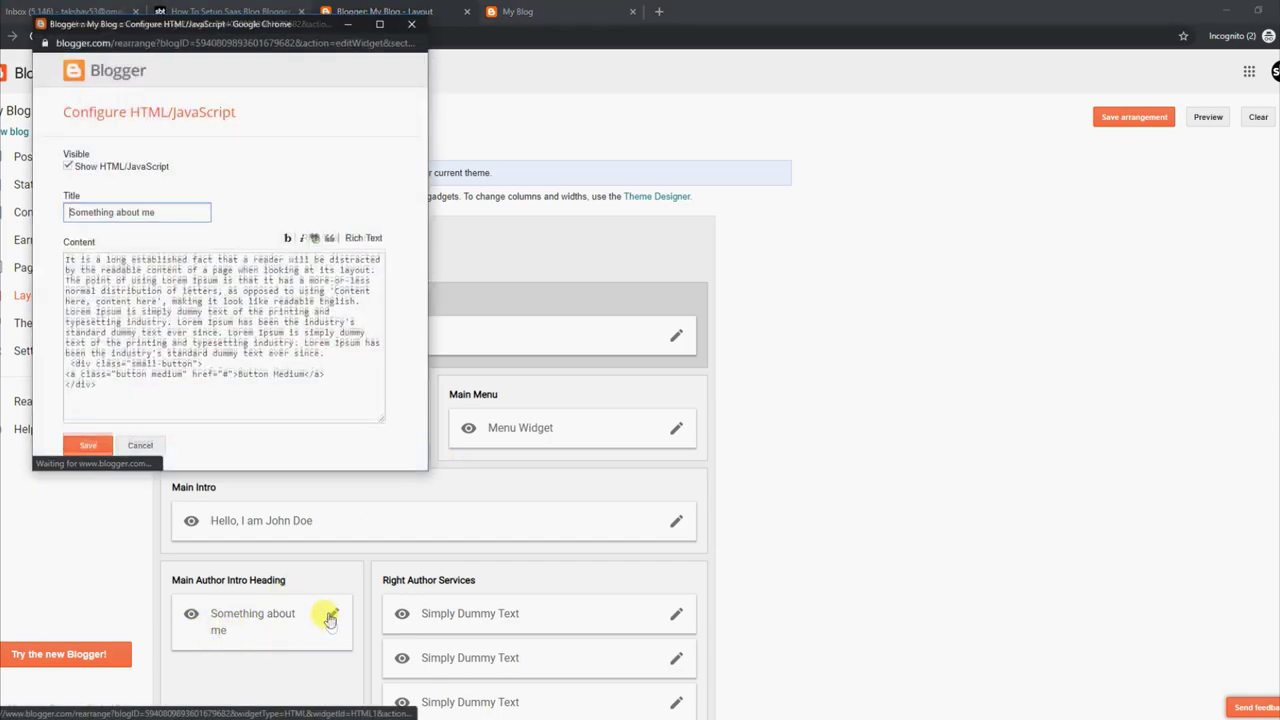
{"action": "left_click", "coordinate": [113, 385]}
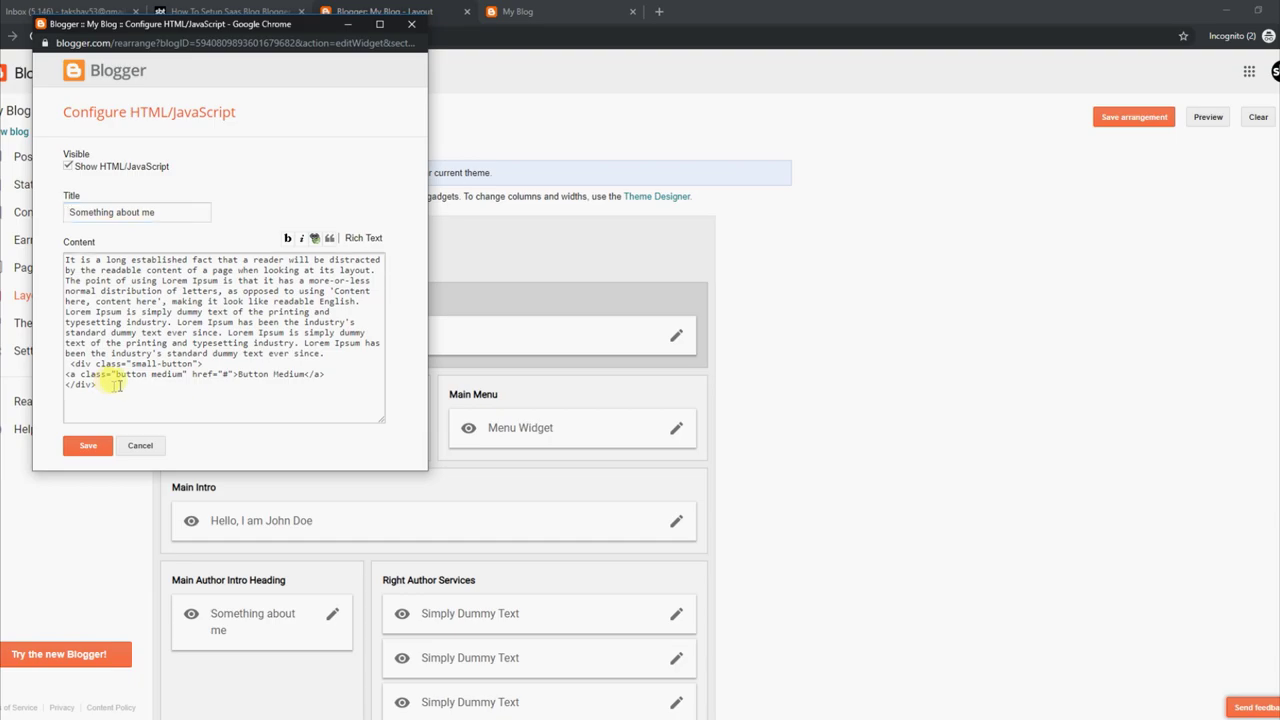
{"action": "left_click_drag", "start_coordinate": [336, 354], "coordinate": [20, 258]}
{"action": "right_click", "coordinate": [114, 266]}
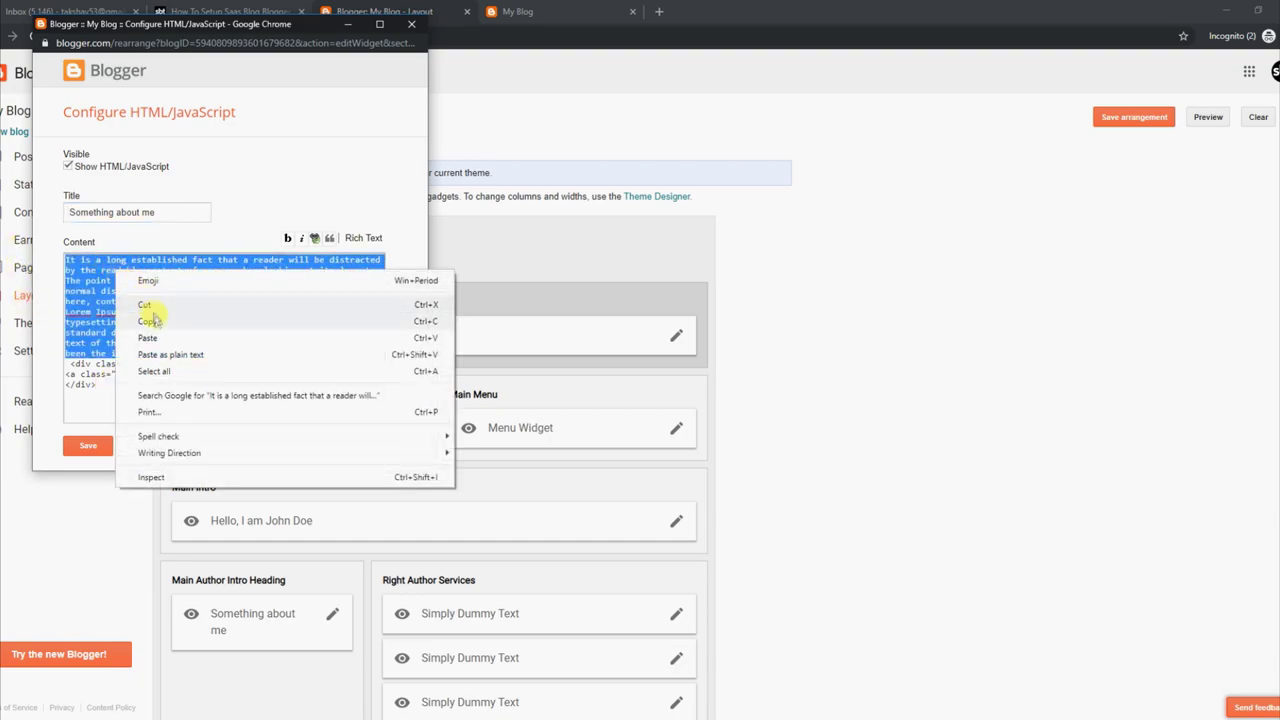
{"action": "left_click", "coordinate": [149, 306]}
{"action": "left_click", "coordinate": [105, 448]}
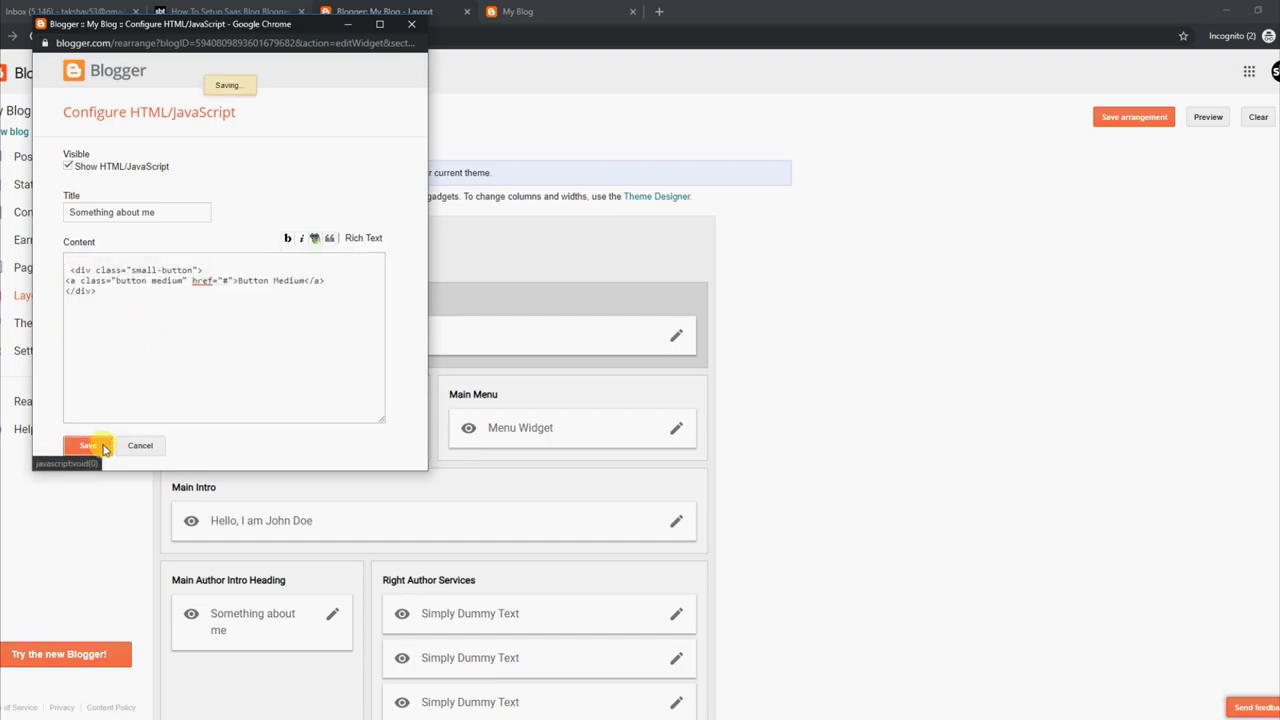
{"action": "left_click", "coordinate": [519, 9]}
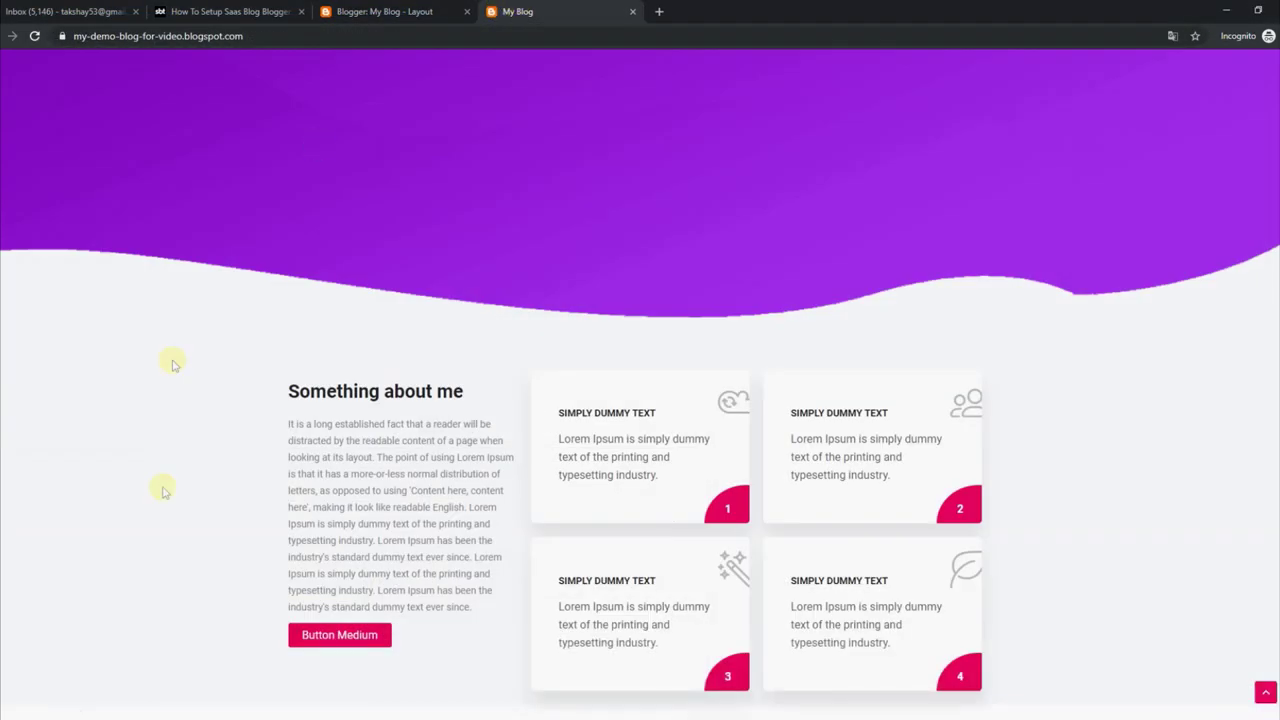
{"action": "left_click", "coordinate": [34, 36]}
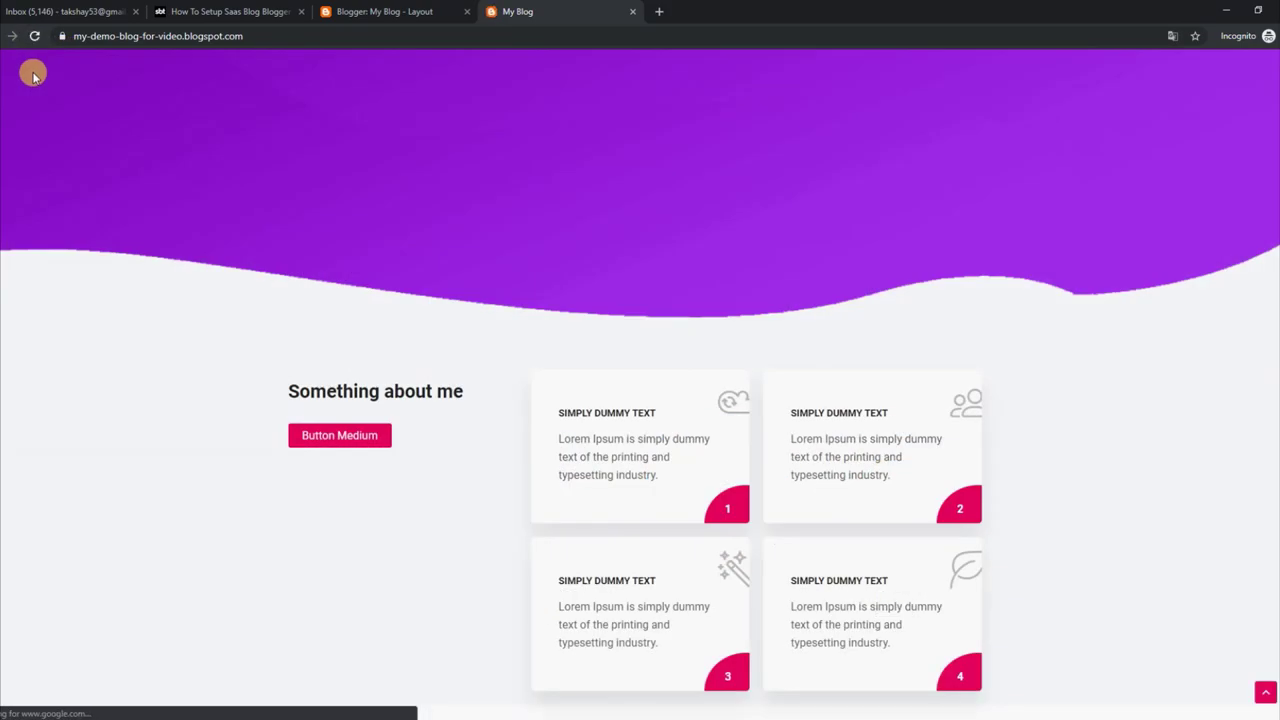
Step: Paste the cut description back above the button code in the Something about me widget, save it, and reload the live blog
{"action": "left_click", "coordinate": [394, 12]}
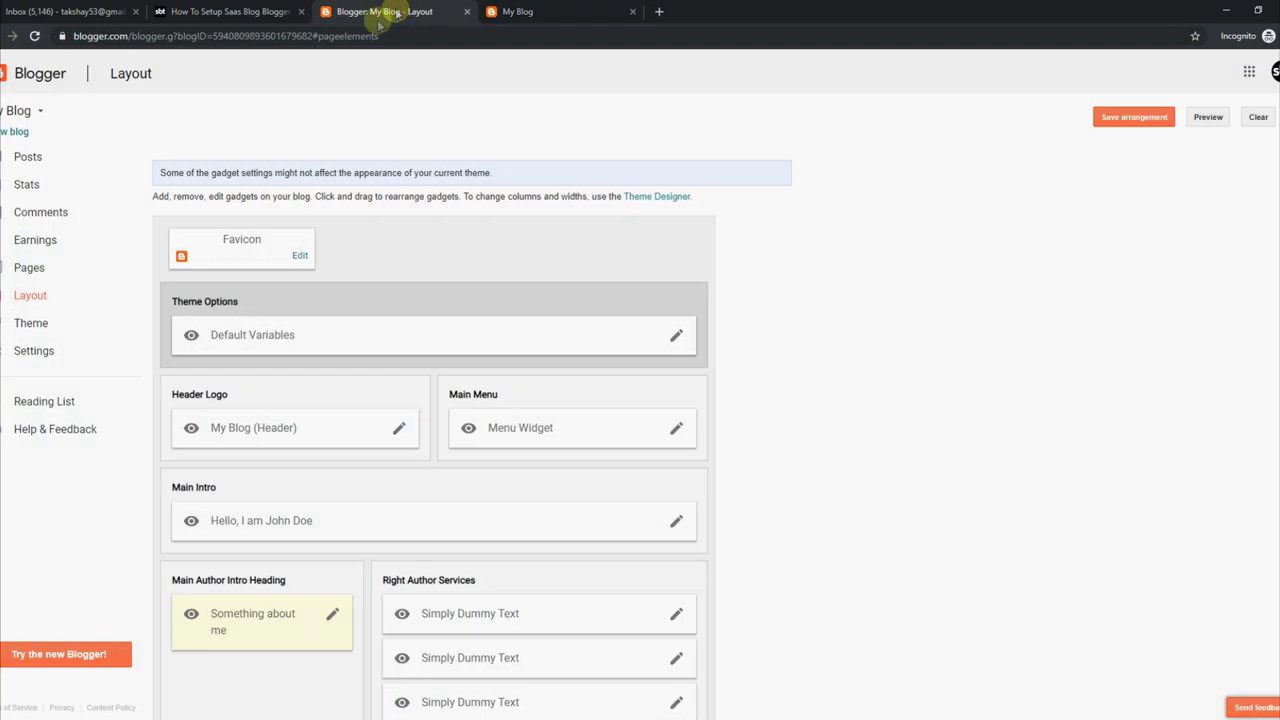
{"action": "left_click", "coordinate": [330, 613]}
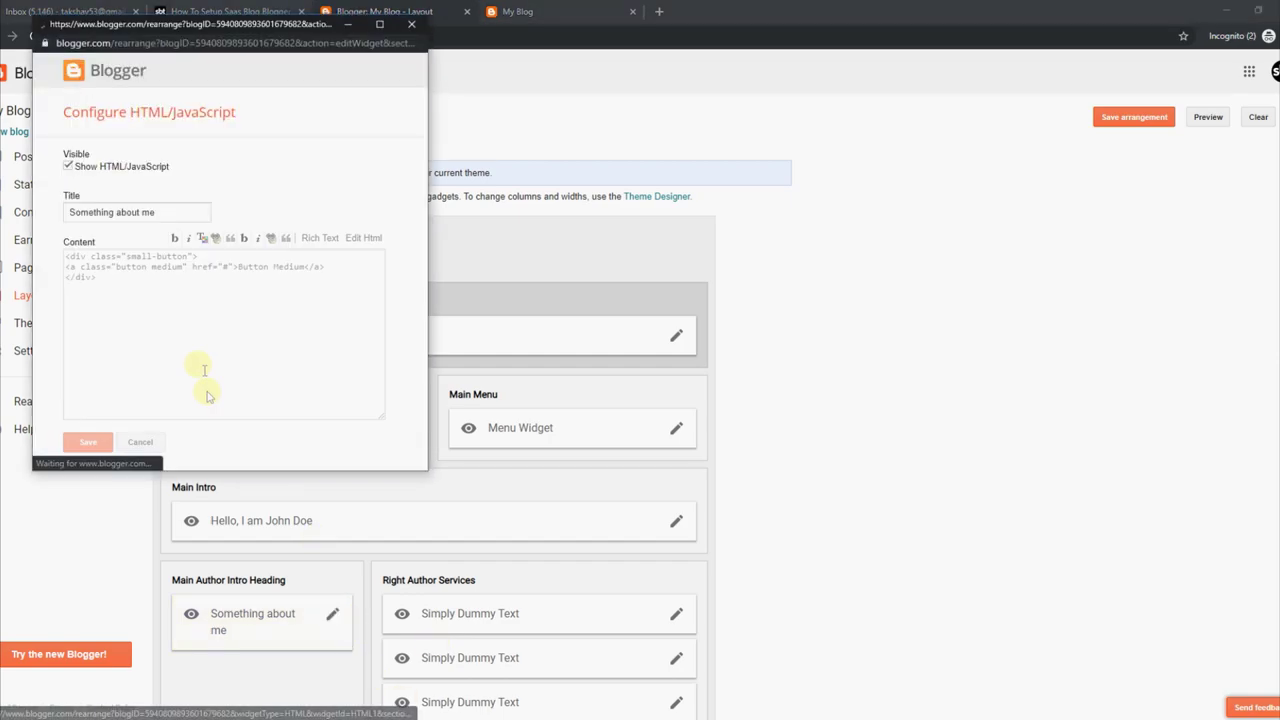
{"action": "left_click", "coordinate": [70, 260]}
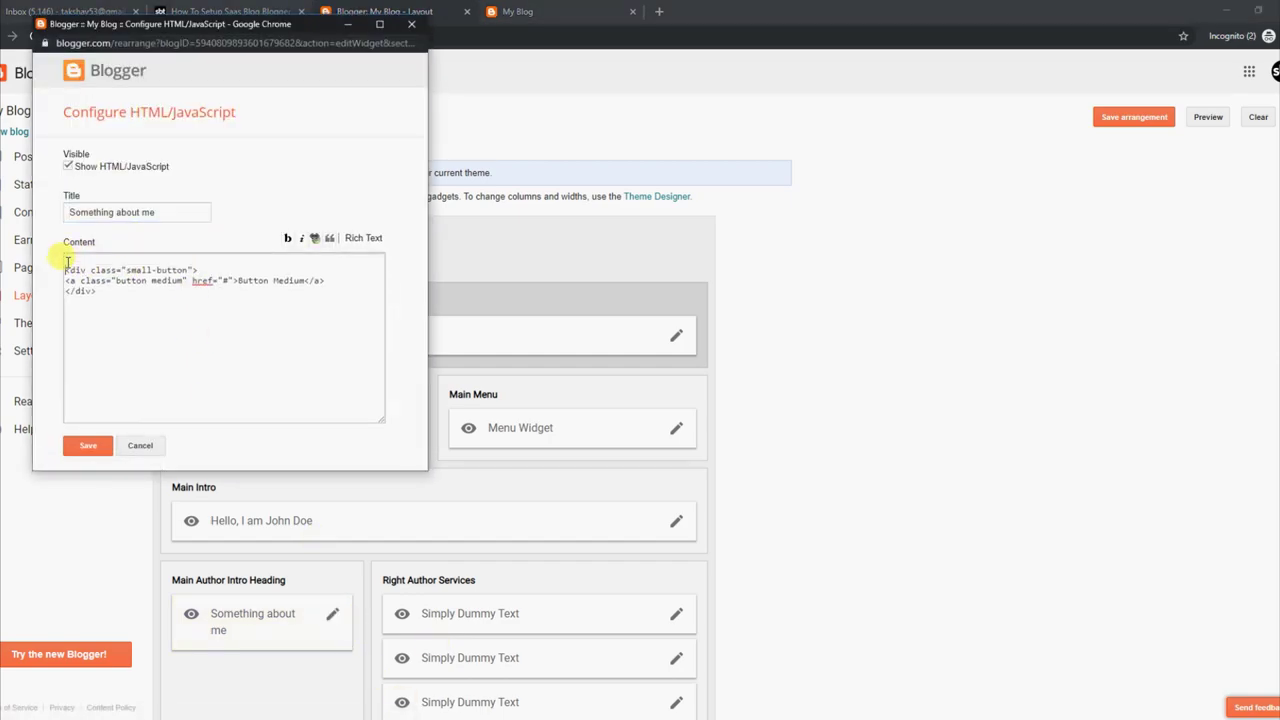
{"action": "right_click", "coordinate": [74, 266]}
{"action": "left_click", "coordinate": [120, 373]}
{"action": "left_click", "coordinate": [90, 446]}
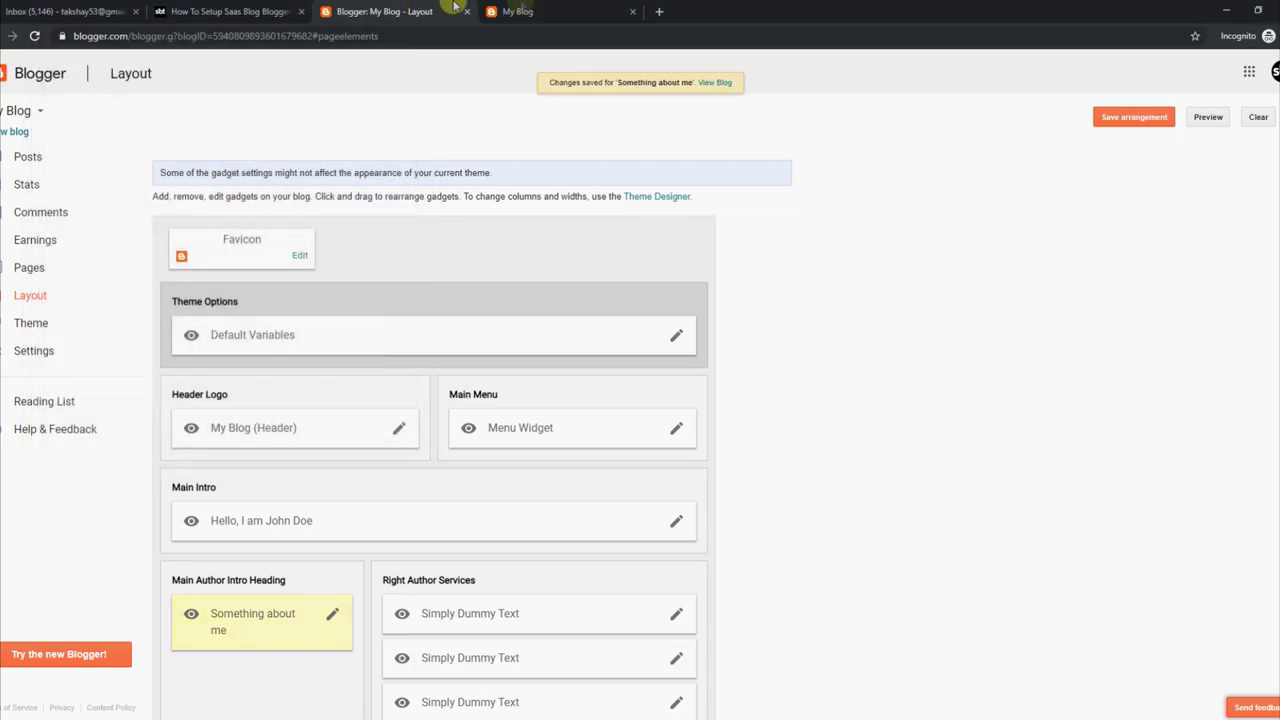
{"action": "left_click", "coordinate": [495, 11]}
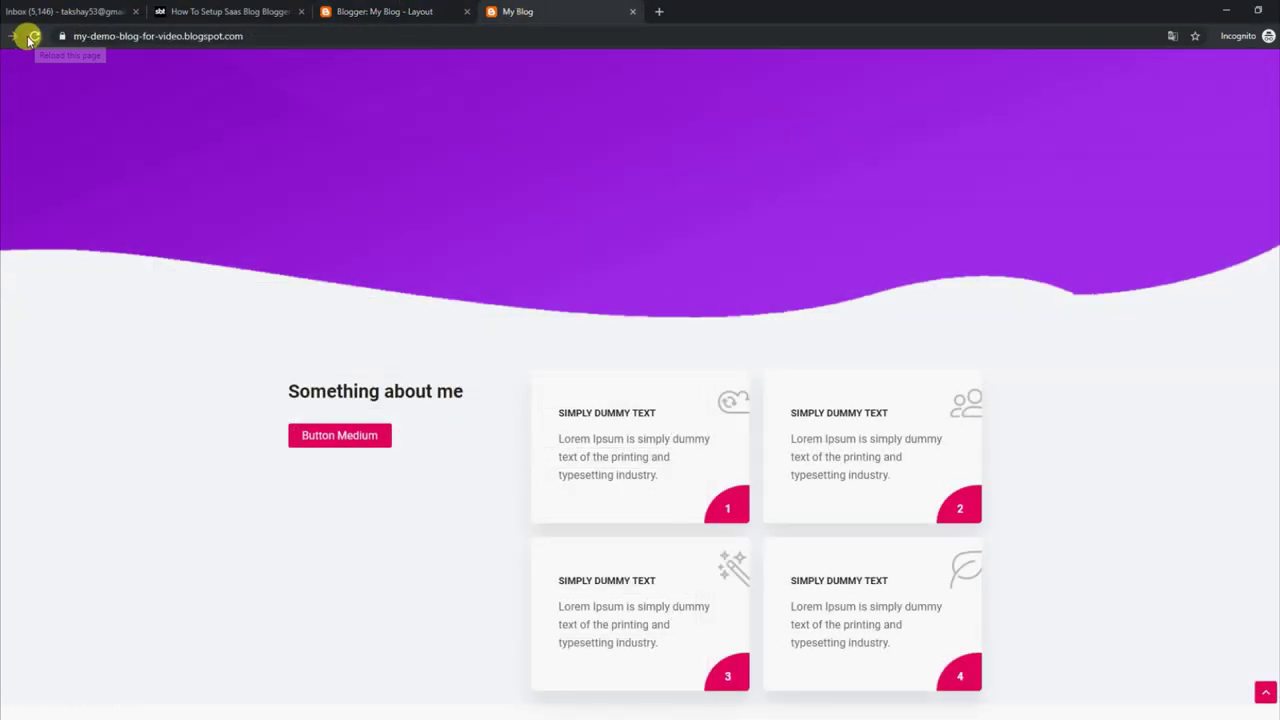
{"action": "left_click", "coordinate": [30, 37]}
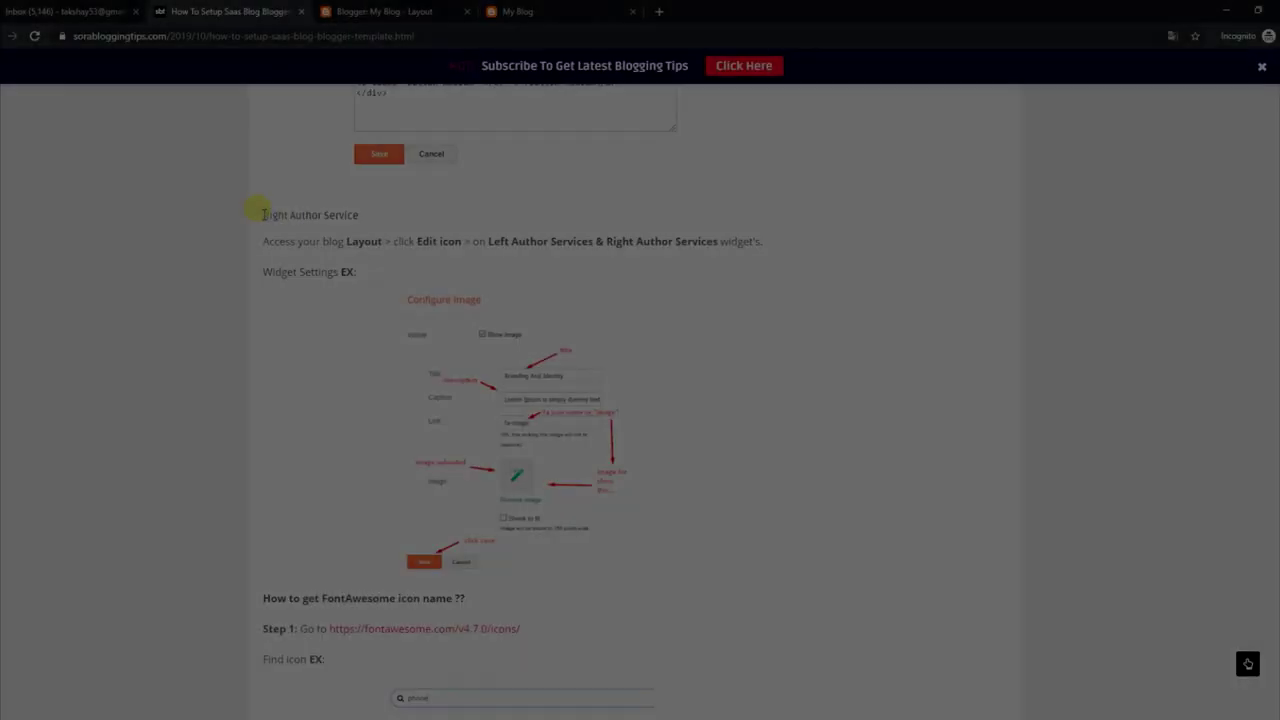
Step: Read the tutorial's Right Author Service instructions, and compare the Right Author Services widgets in the layout with the service cards on the live blog
{"action": "left_click_drag", "start_coordinate": [263, 215], "coordinate": [362, 220]}
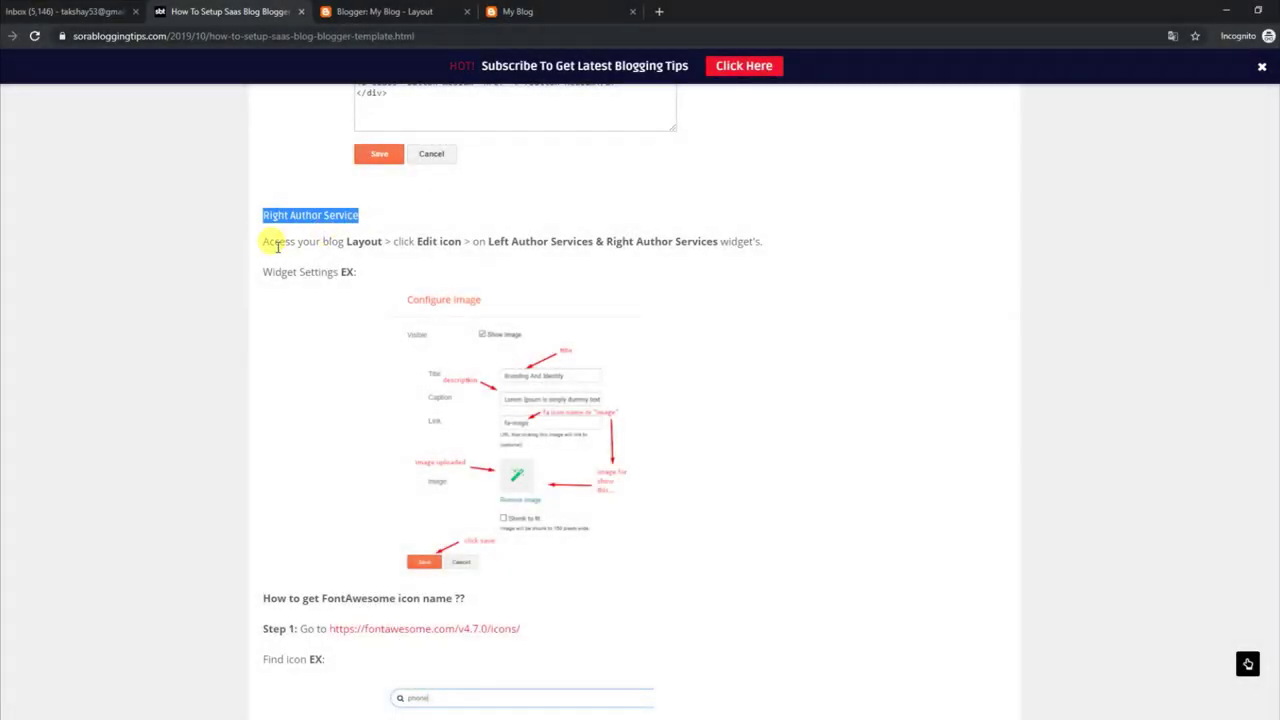
{"action": "left_click_drag", "start_coordinate": [265, 241], "coordinate": [770, 243]}
{"action": "left_click_drag", "start_coordinate": [267, 272], "coordinate": [360, 273]}
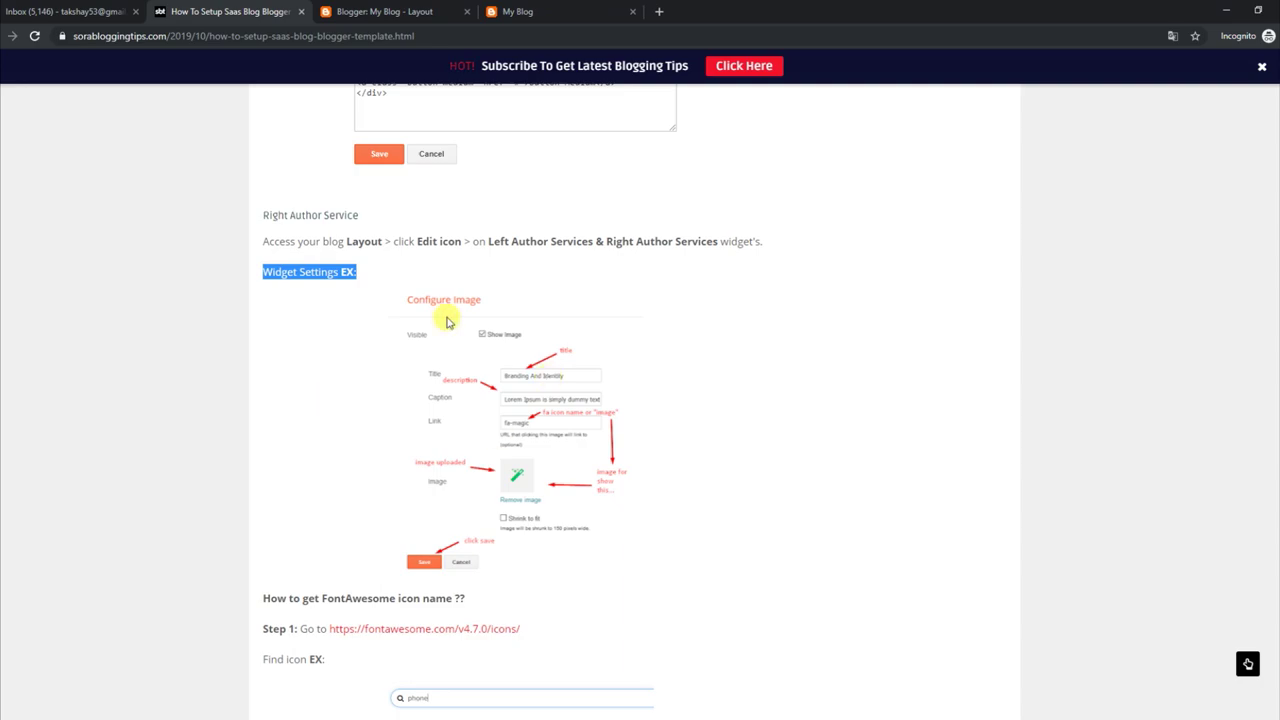
{"action": "left_click", "coordinate": [428, 8]}
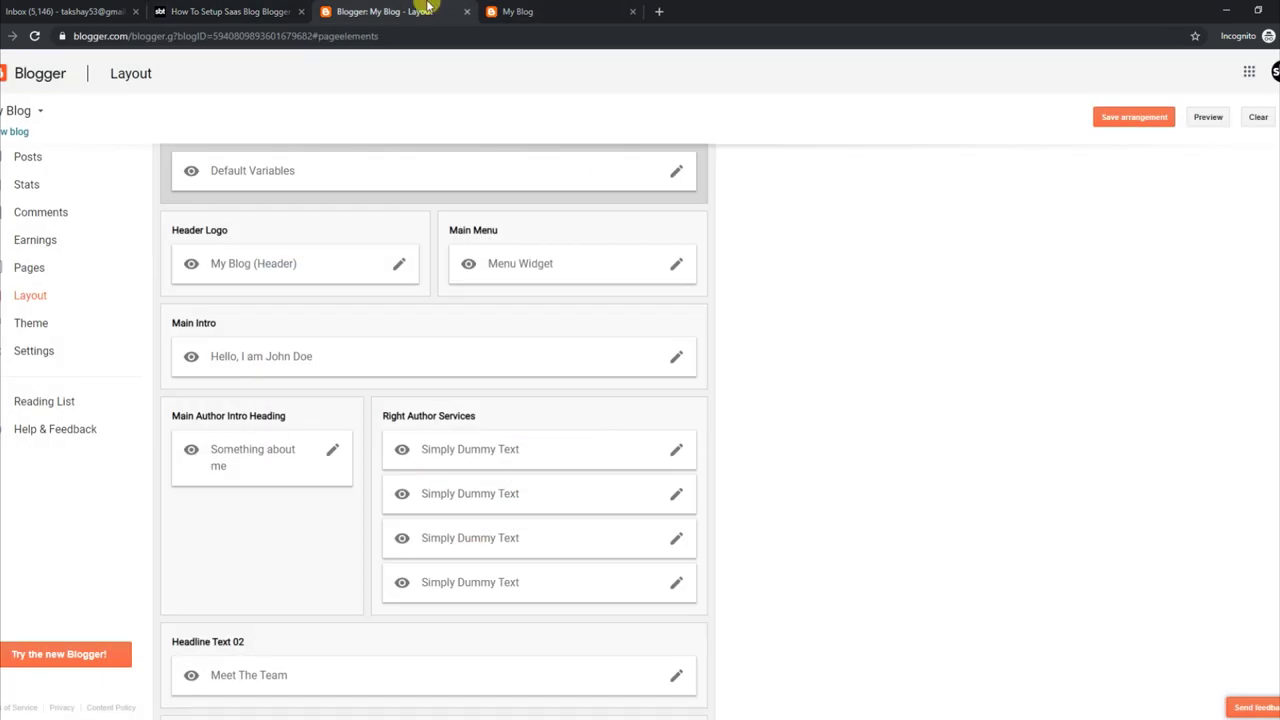
{"action": "left_click", "coordinate": [540, 11]}
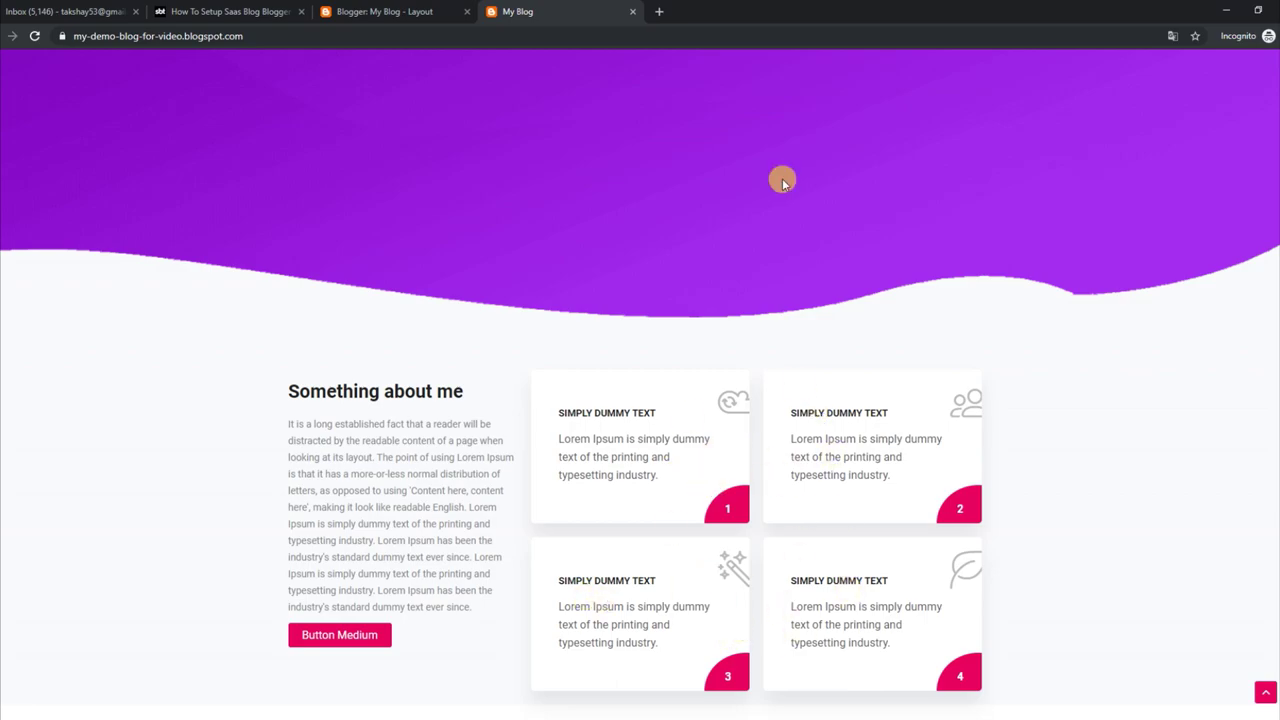
Step: Cut the title of the first Right Author Services image widget, save the widget, and reload the live blog
{"action": "left_click", "coordinate": [428, 10]}
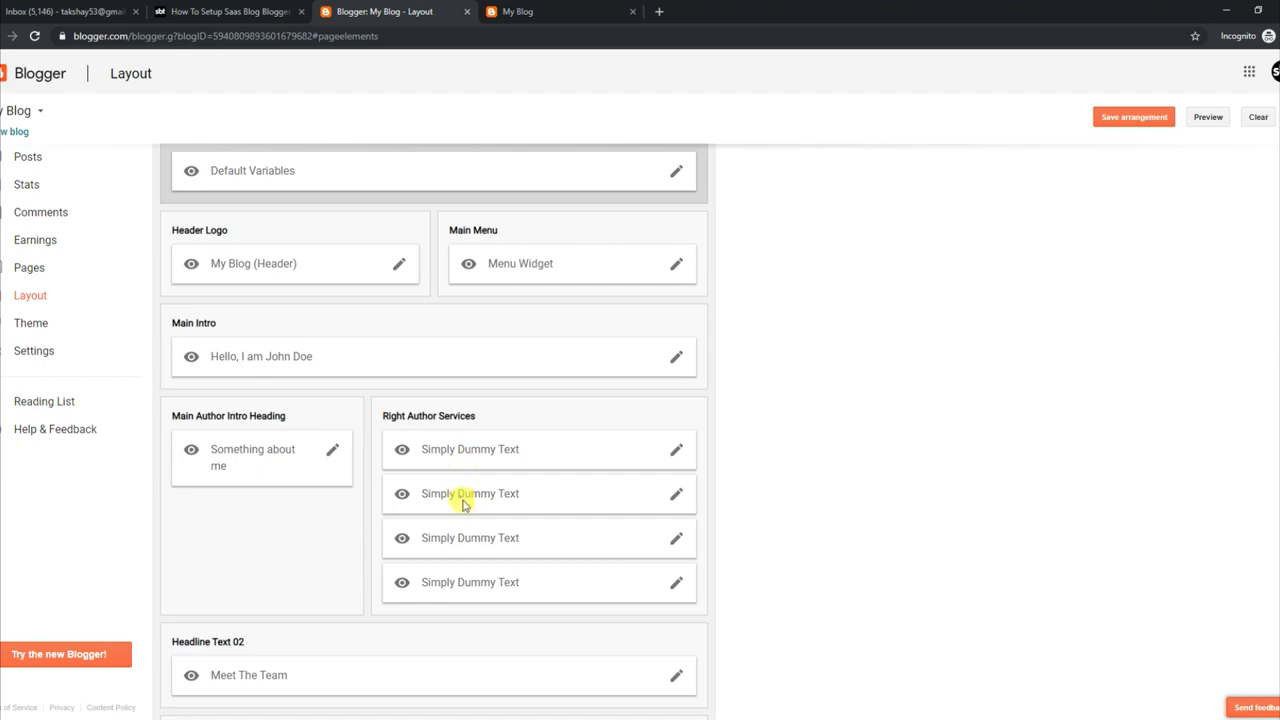
{"action": "left_click", "coordinate": [676, 451]}
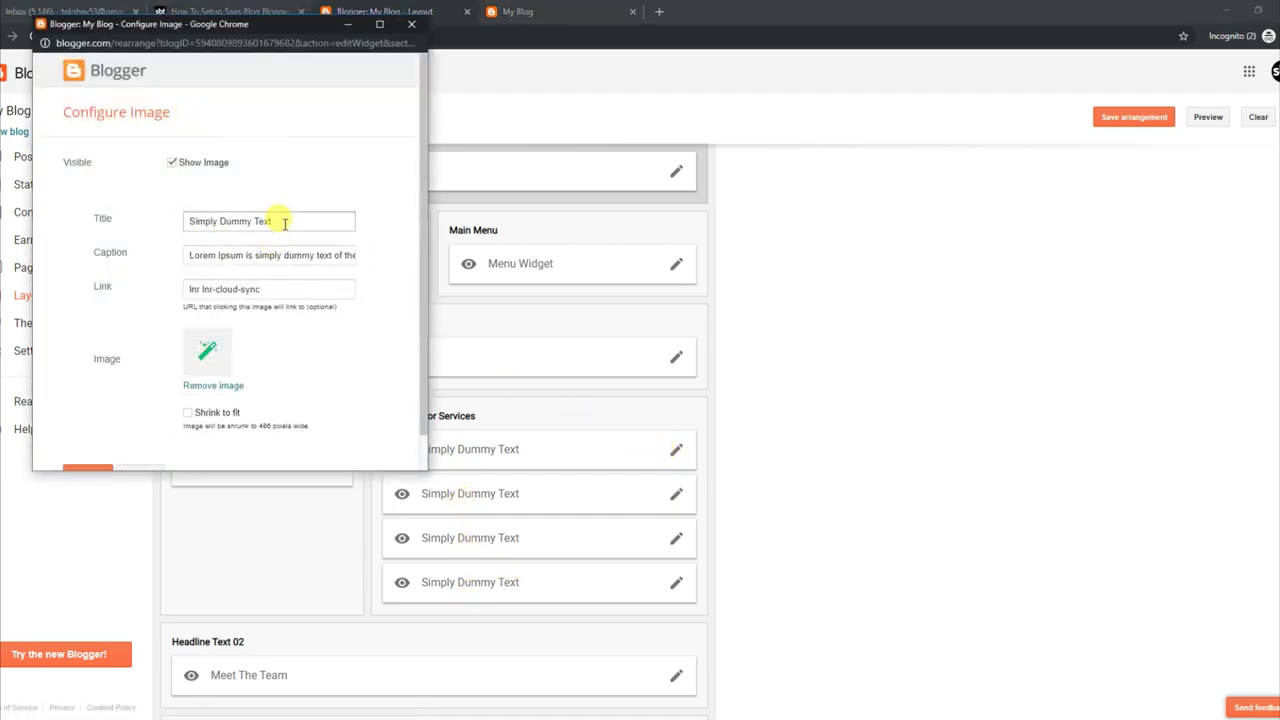
{"action": "left_click_drag", "start_coordinate": [284, 223], "coordinate": [192, 221]}
{"action": "right_click", "coordinate": [197, 224]}
{"action": "left_click", "coordinate": [229, 277]}
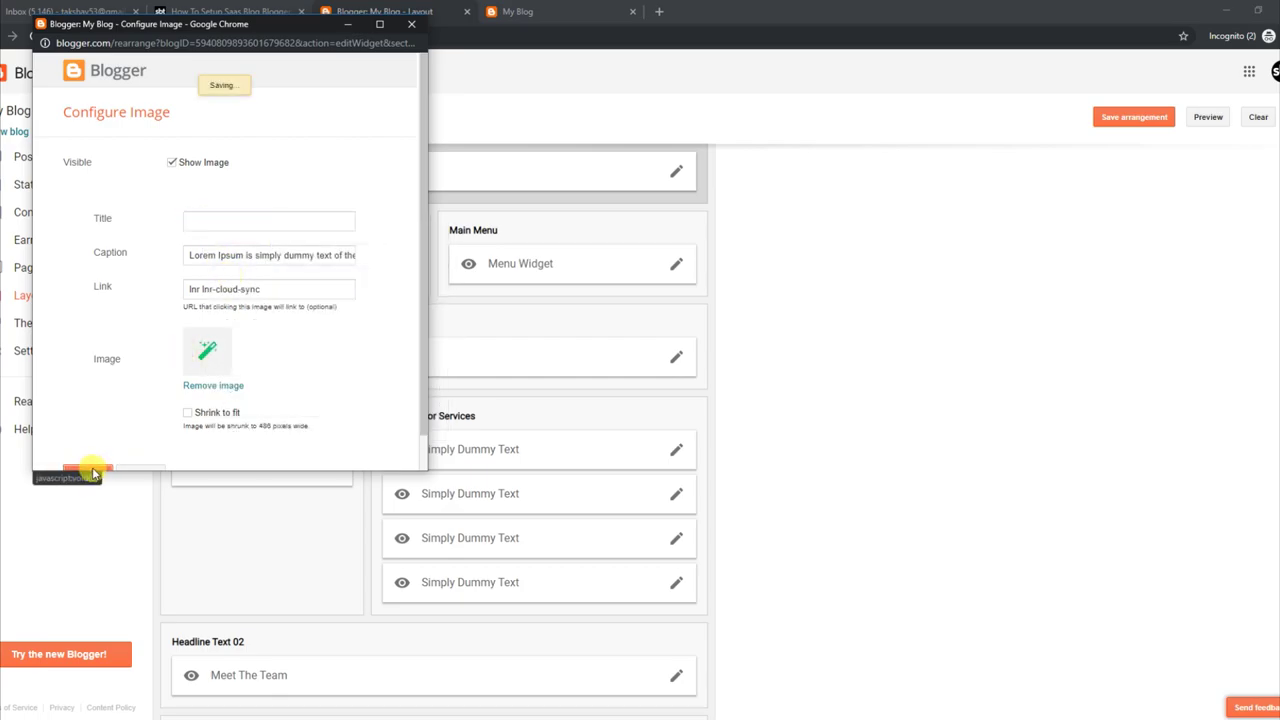
{"action": "left_click", "coordinate": [518, 12]}
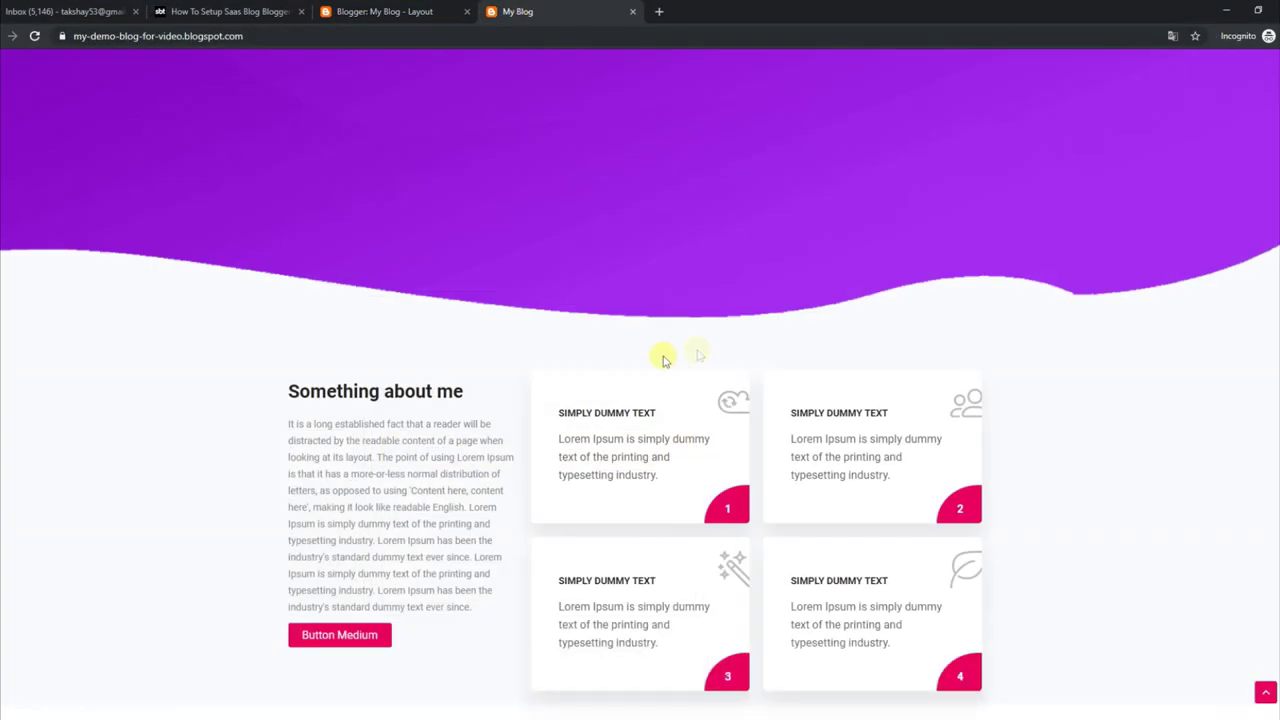
{"action": "left_click", "coordinate": [33, 36]}
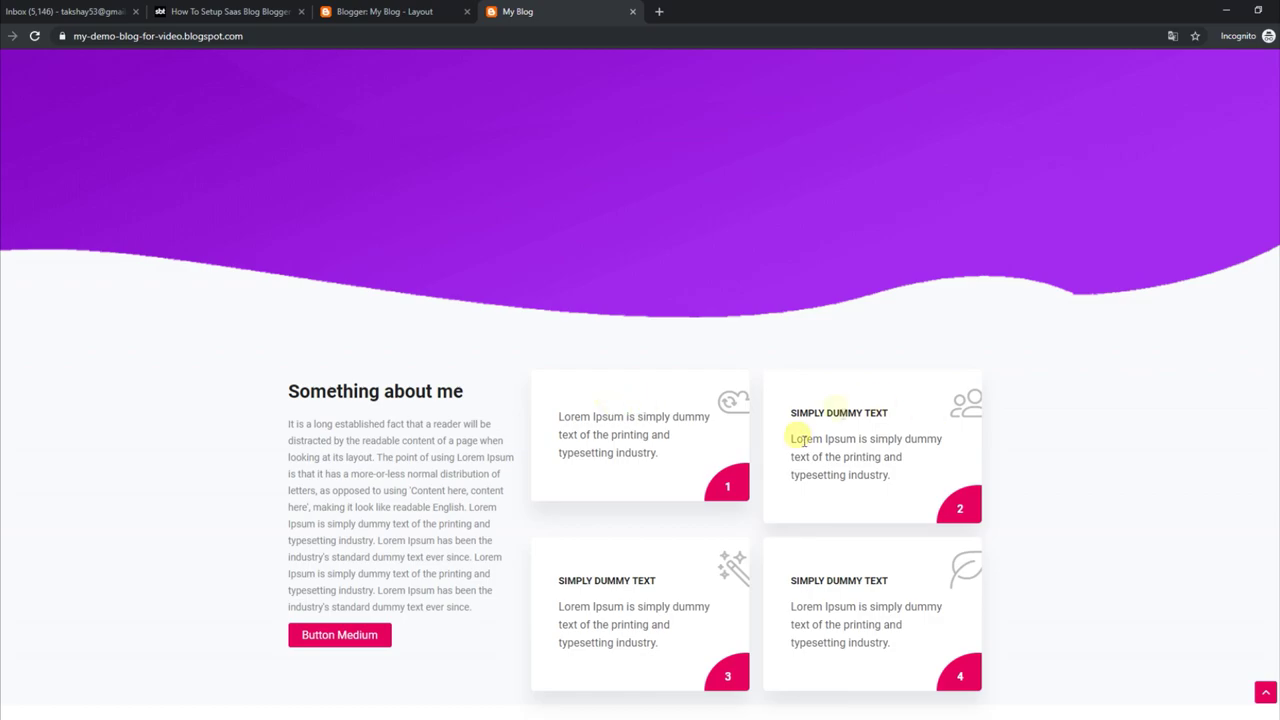
Step: Paste the title Simply Dummy Text back into the first Right Author Services widget, save it, and reload the live blog
{"action": "left_click", "coordinate": [420, 12]}
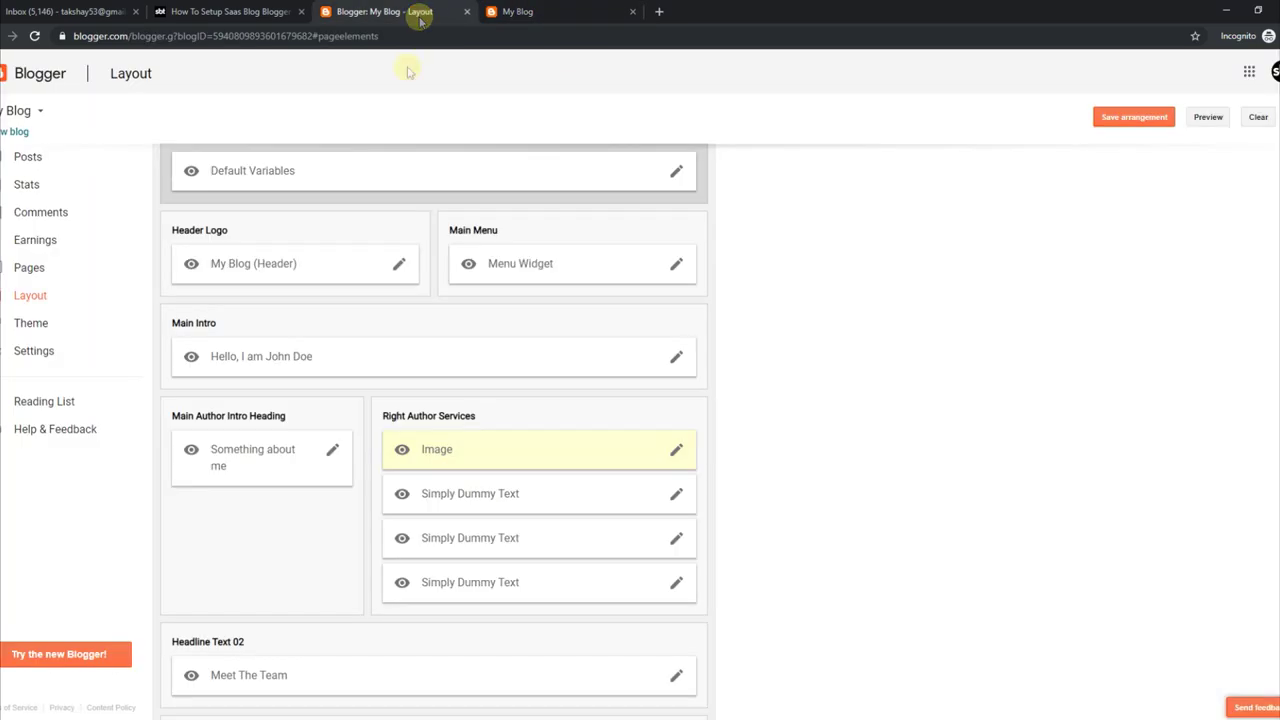
{"action": "left_click", "coordinate": [676, 449]}
{"action": "left_click", "coordinate": [202, 229]}
{"action": "right_click", "coordinate": [202, 229]}
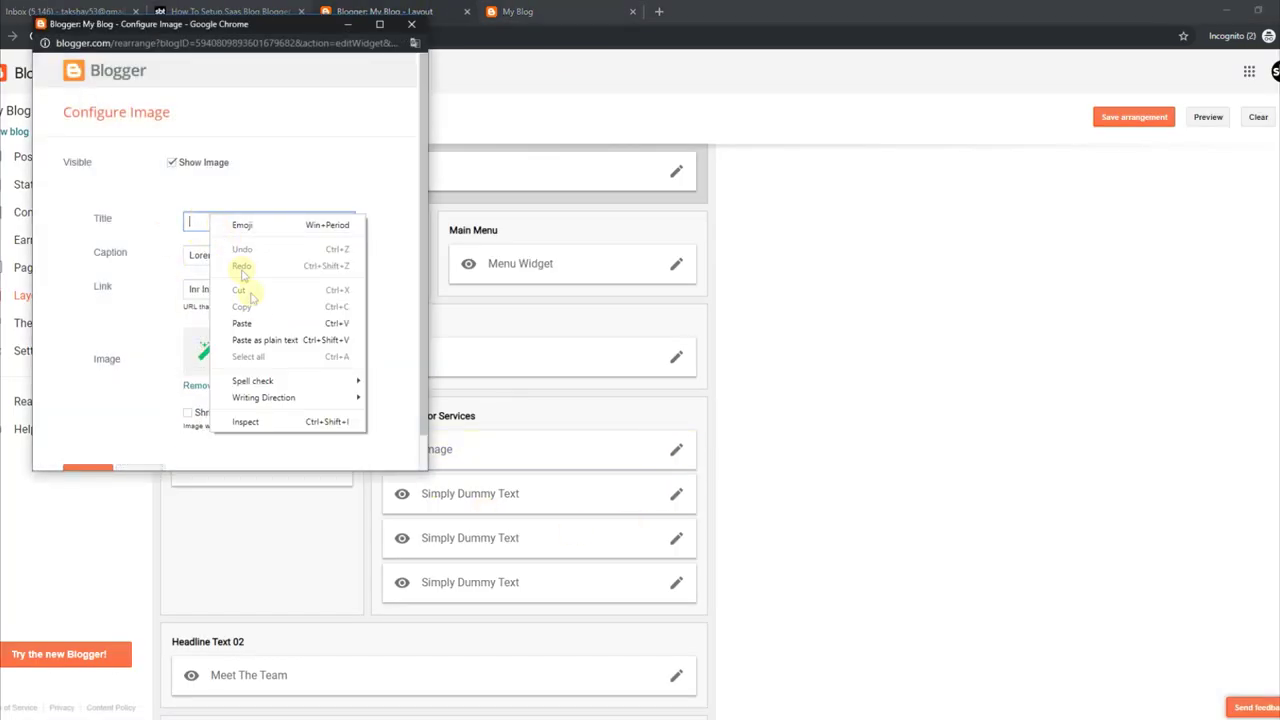
{"action": "left_click", "coordinate": [236, 320]}
{"action": "left_click", "coordinate": [110, 468]}
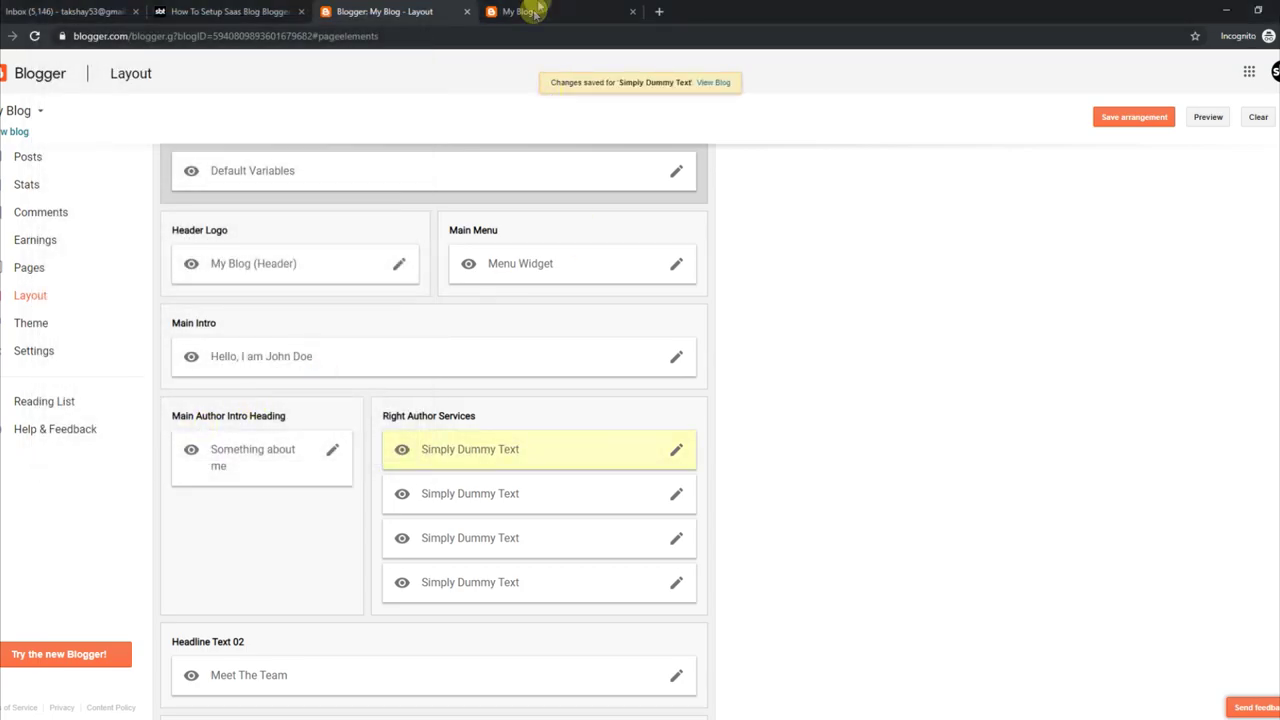
{"action": "left_click", "coordinate": [537, 12]}
{"action": "left_click", "coordinate": [34, 38]}
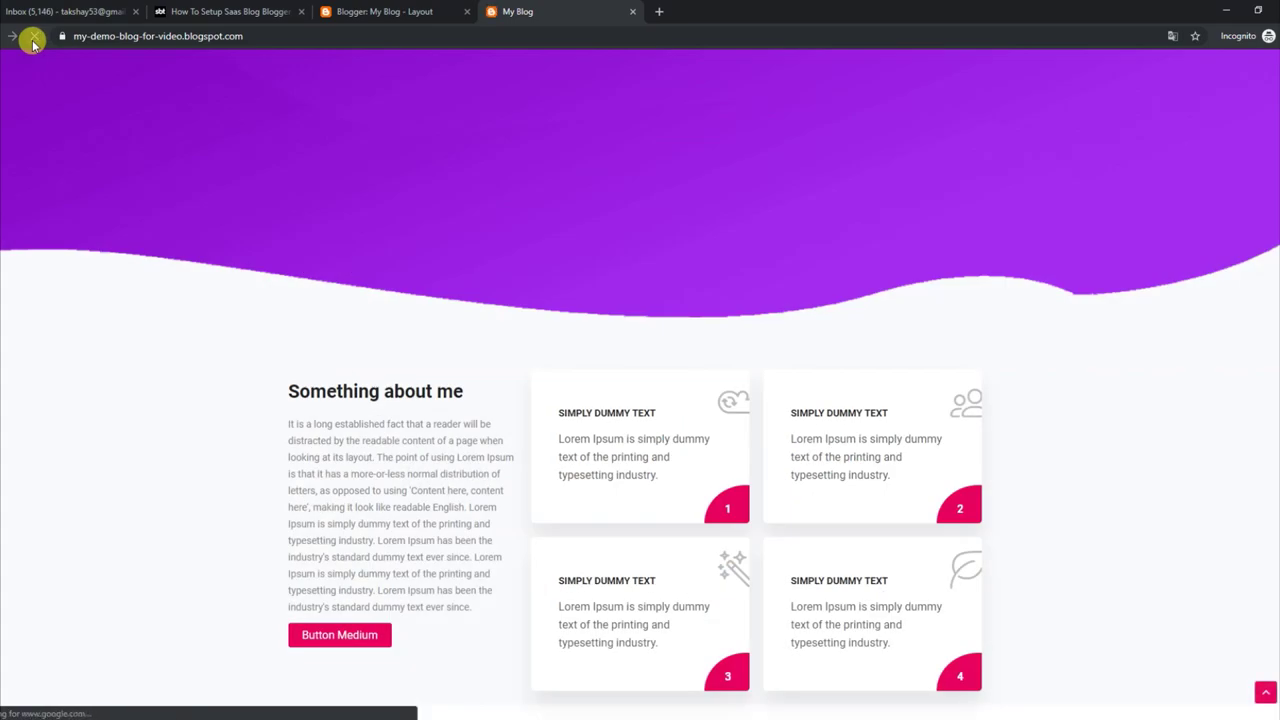
{"action": "left_click", "coordinate": [640, 241]}
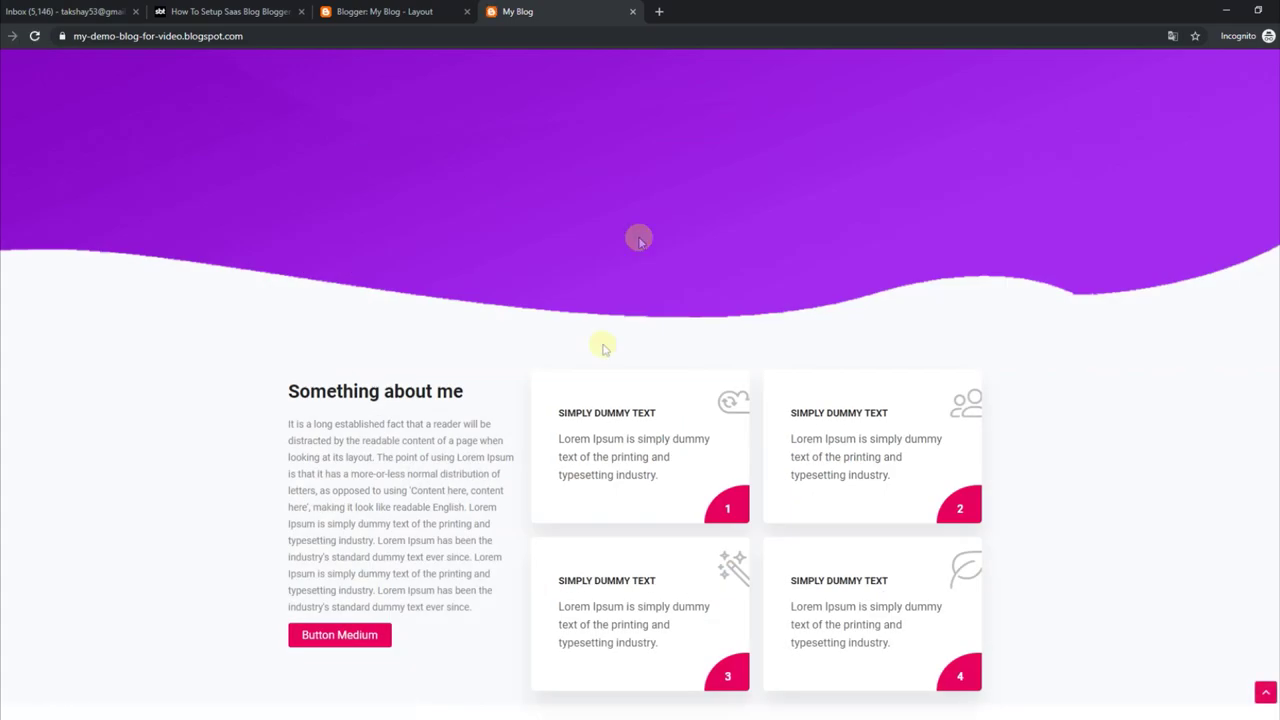
{"action": "scroll", "coordinate": [1214, 357], "scroll_direction": "up", "scroll_amount": 5}
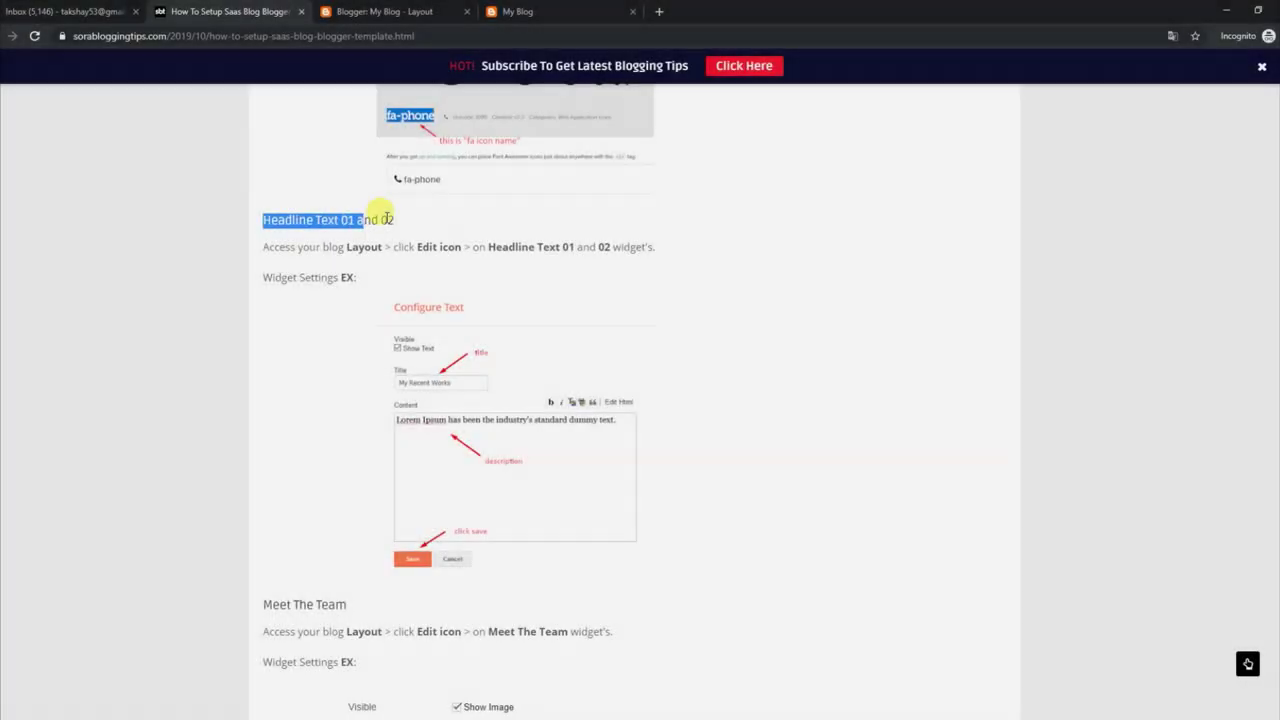
Step: Read the tutorial's Headline Text 01 and 02 instructions, and locate the Meet The Team headline on the live blog and in the layout
{"action": "left_click_drag", "start_coordinate": [386, 218], "coordinate": [401, 221]}
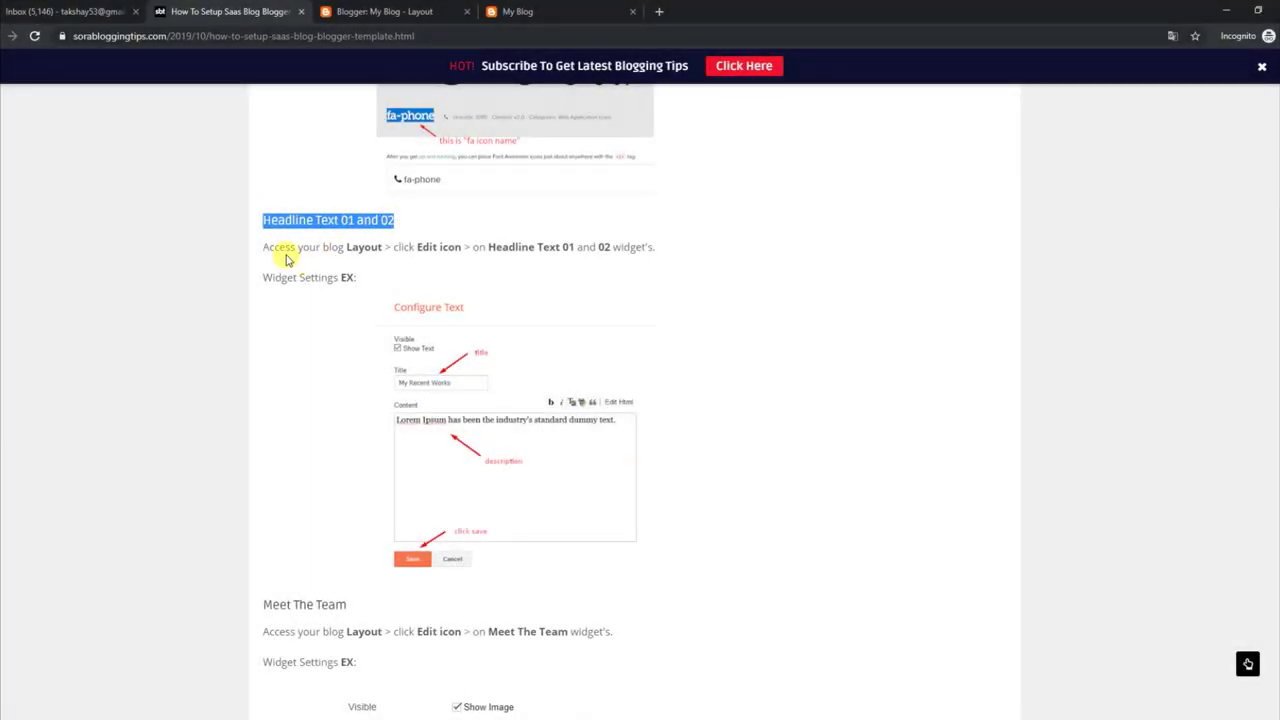
{"action": "left_click_drag", "start_coordinate": [265, 246], "coordinate": [638, 248]}
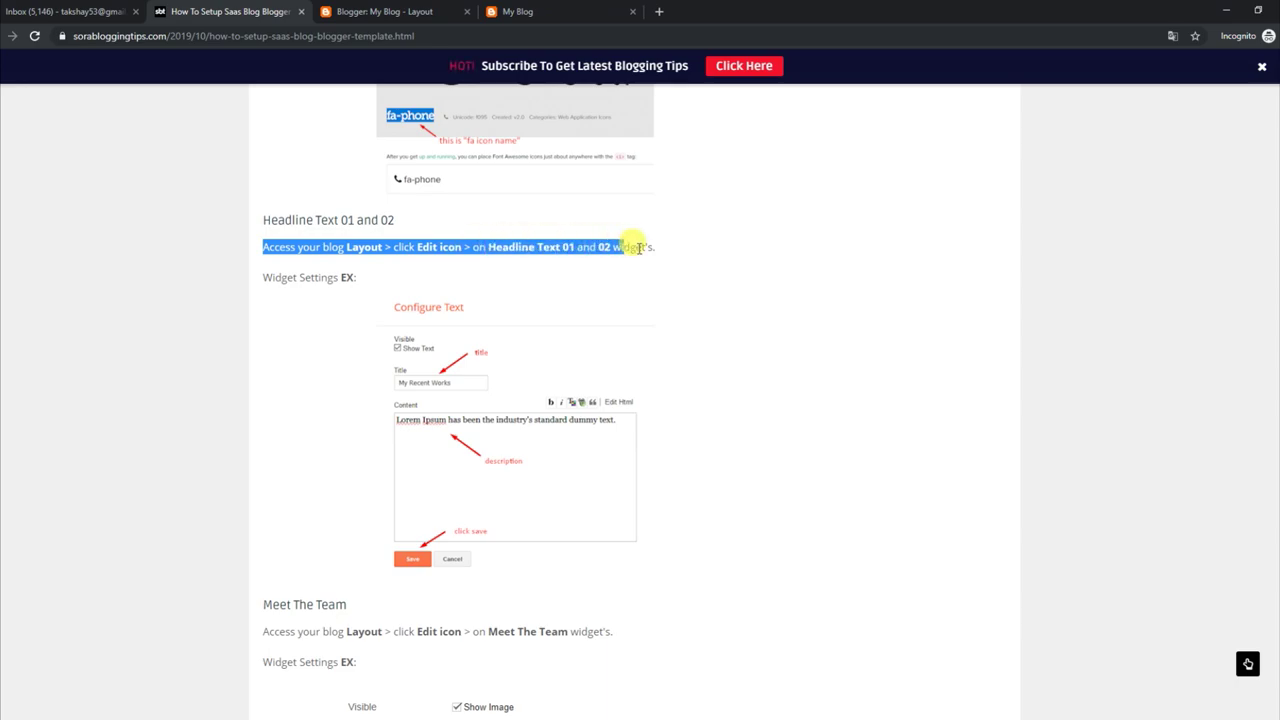
{"action": "left_click_drag", "start_coordinate": [265, 277], "coordinate": [372, 282]}
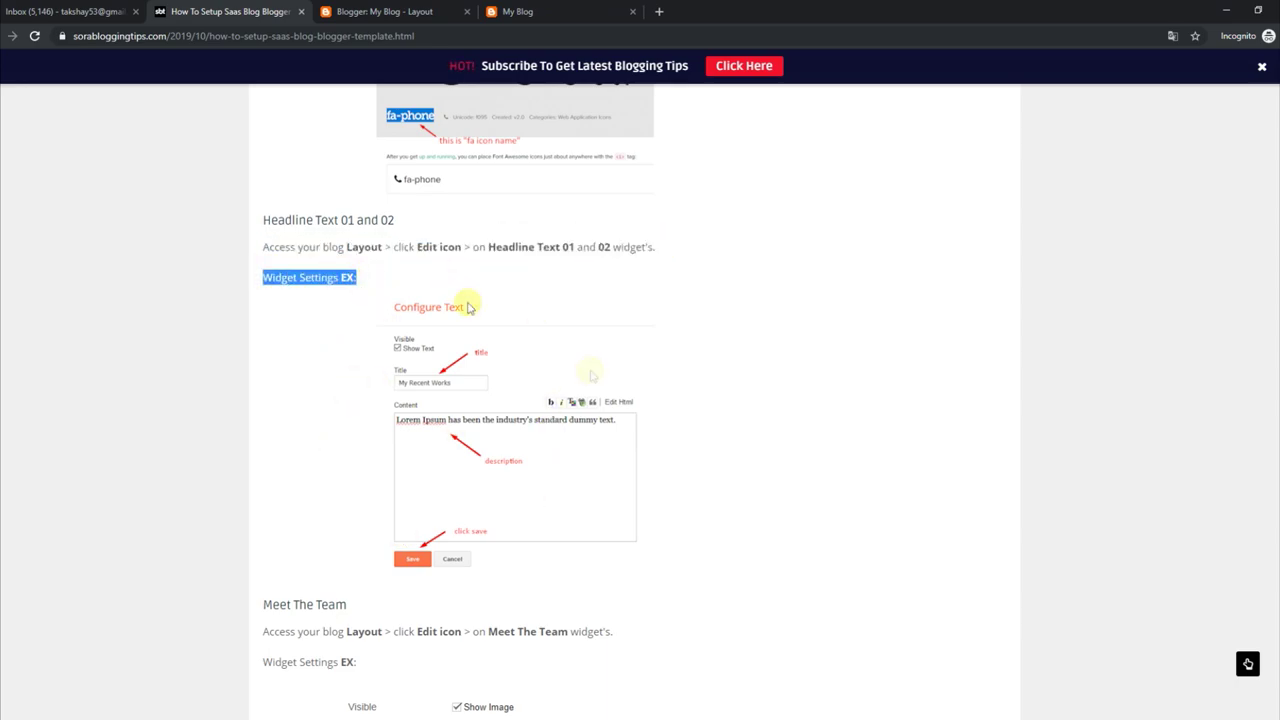
{"action": "left_click", "coordinate": [548, 8]}
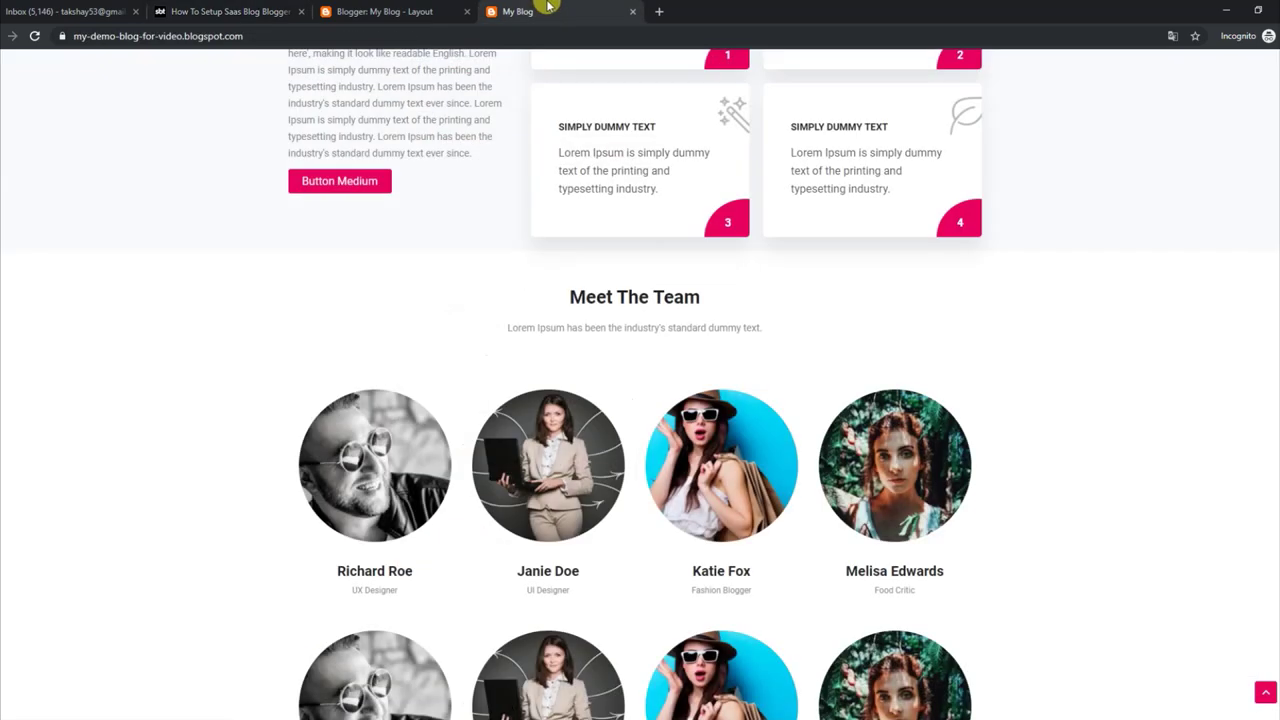
{"action": "left_click_drag", "start_coordinate": [568, 295], "coordinate": [733, 298]}
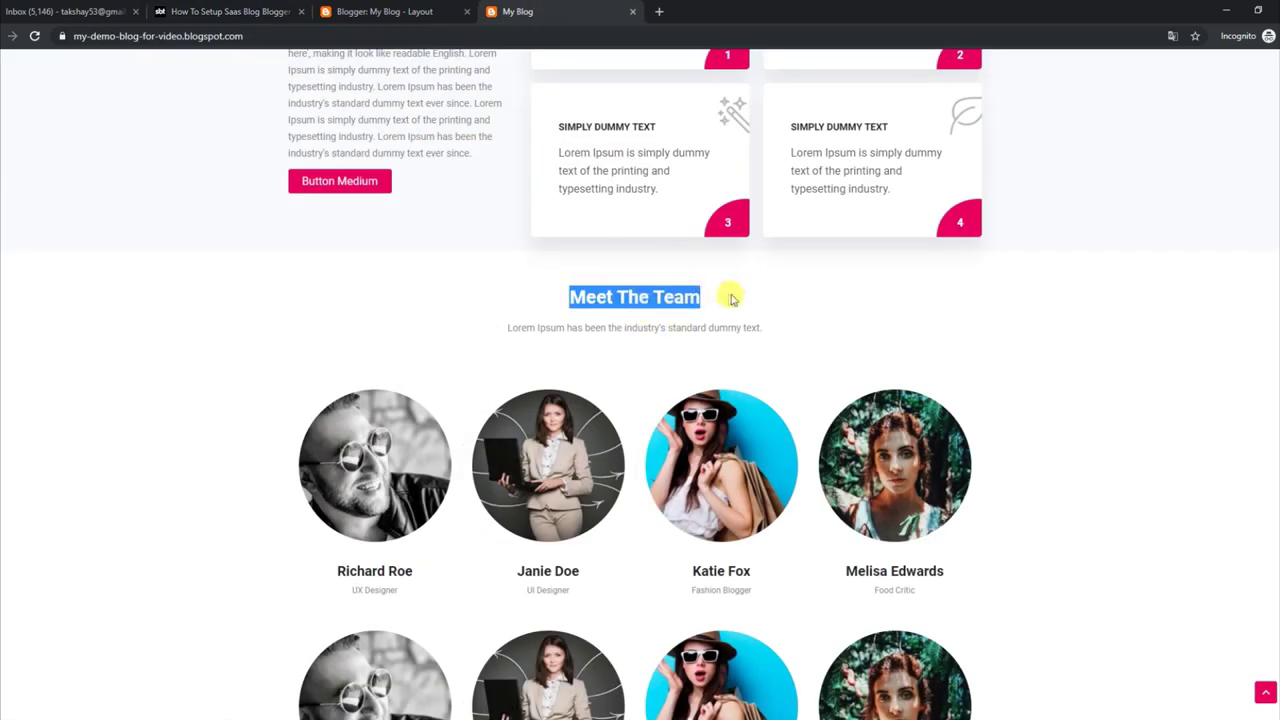
{"action": "left_click_drag", "start_coordinate": [504, 325], "coordinate": [777, 334]}
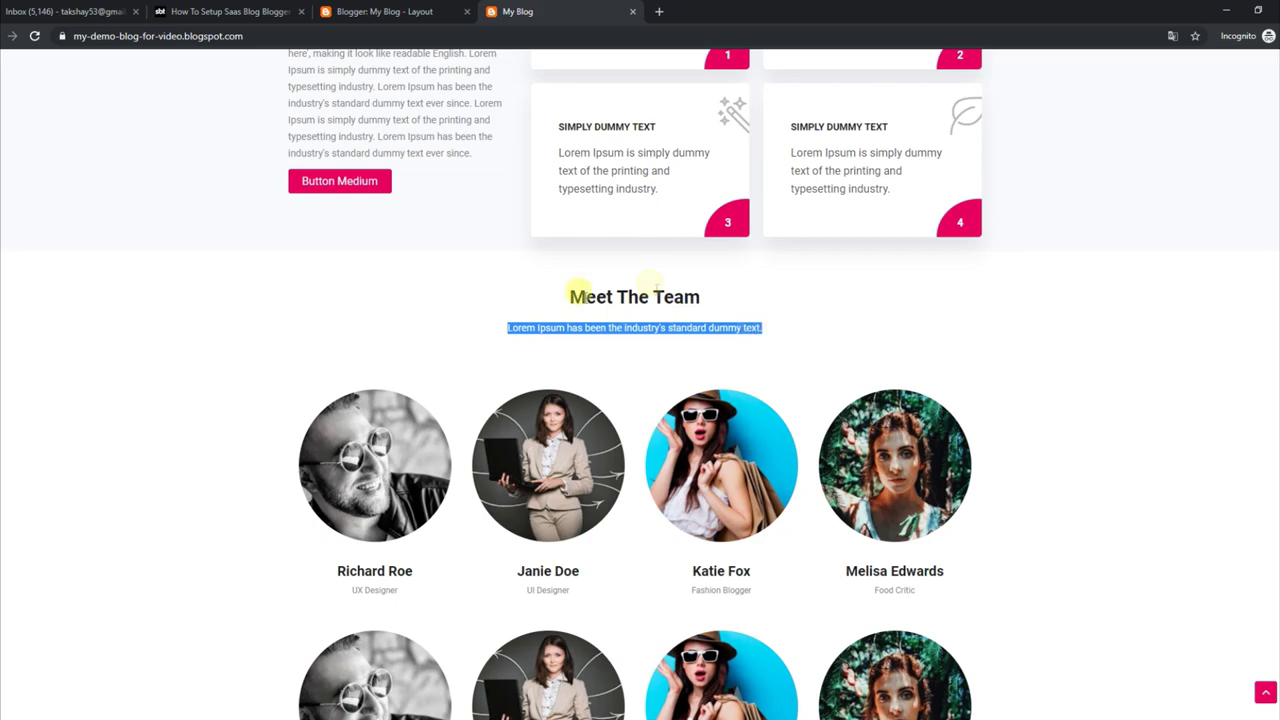
{"action": "left_click", "coordinate": [398, 9]}
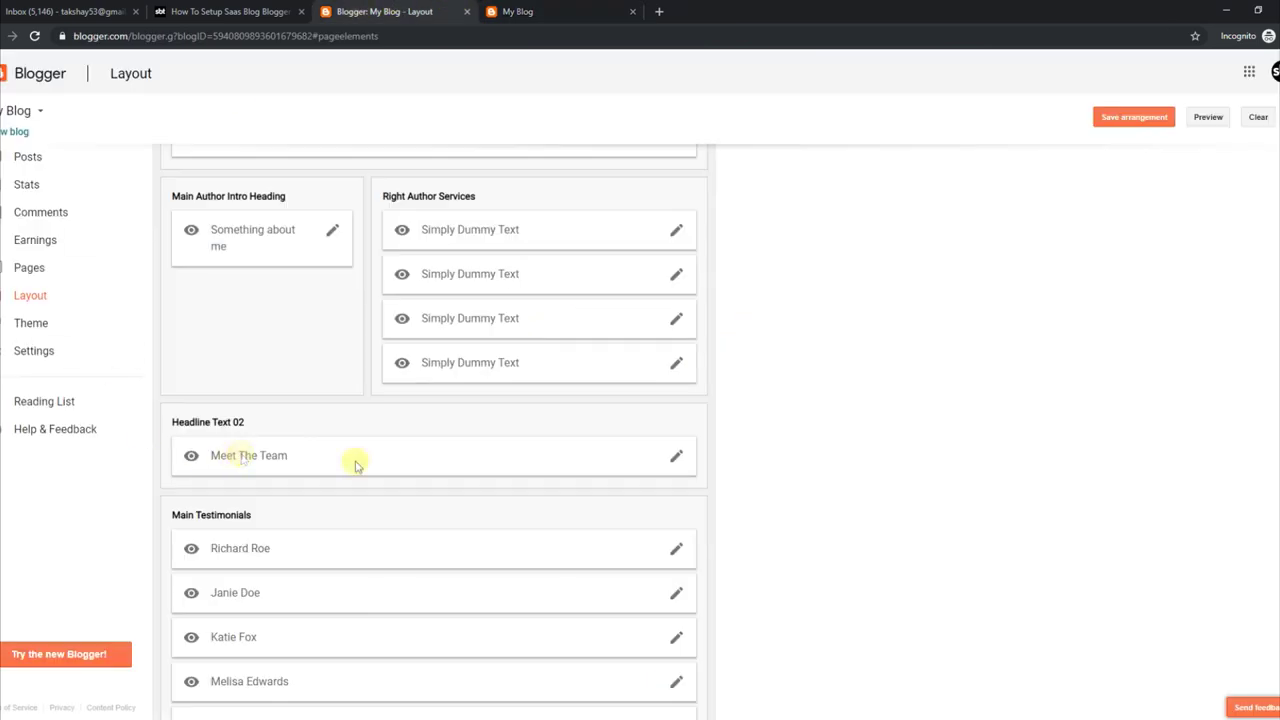
Step: Cut the content text from the Meet The Team widget under Headline Text 02, save the widget, and reload the live blog
{"action": "left_click", "coordinate": [677, 458]}
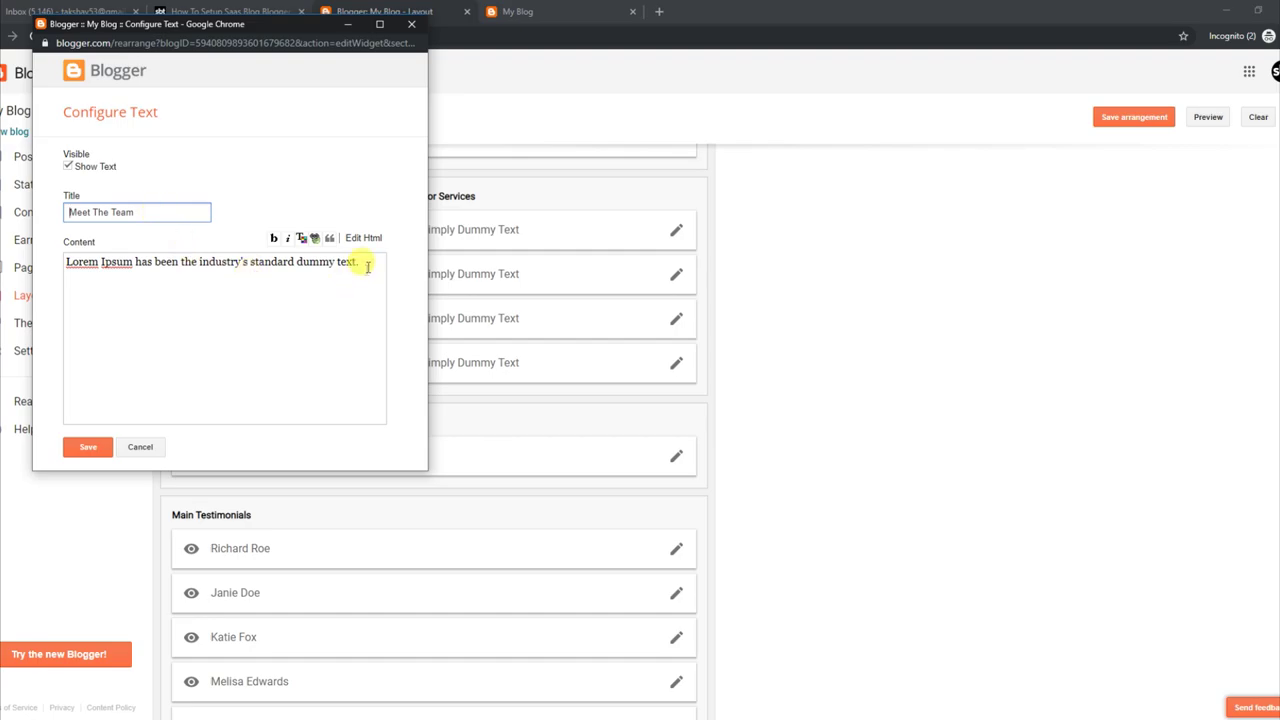
{"action": "left_click_drag", "start_coordinate": [360, 262], "coordinate": [77, 259]}
{"action": "right_click", "coordinate": [91, 263]}
{"action": "left_click", "coordinate": [127, 308]}
{"action": "left_click", "coordinate": [90, 450]}
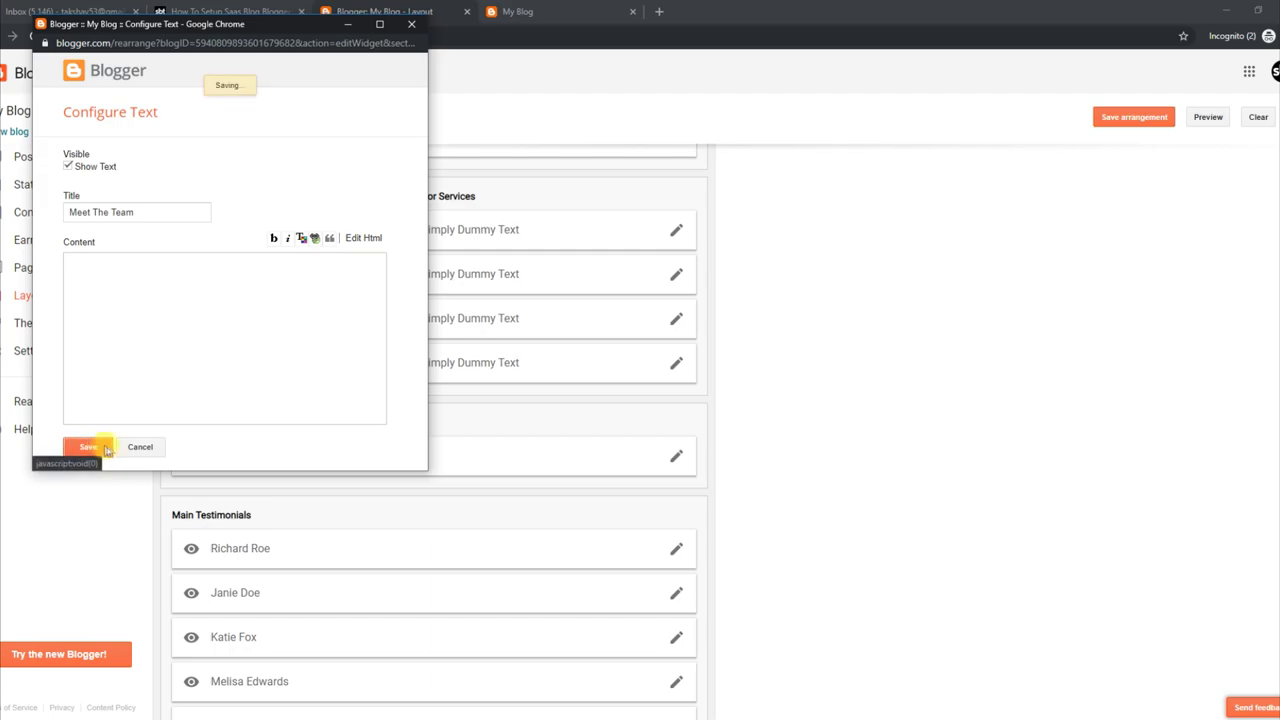
{"action": "left_click", "coordinate": [507, 11]}
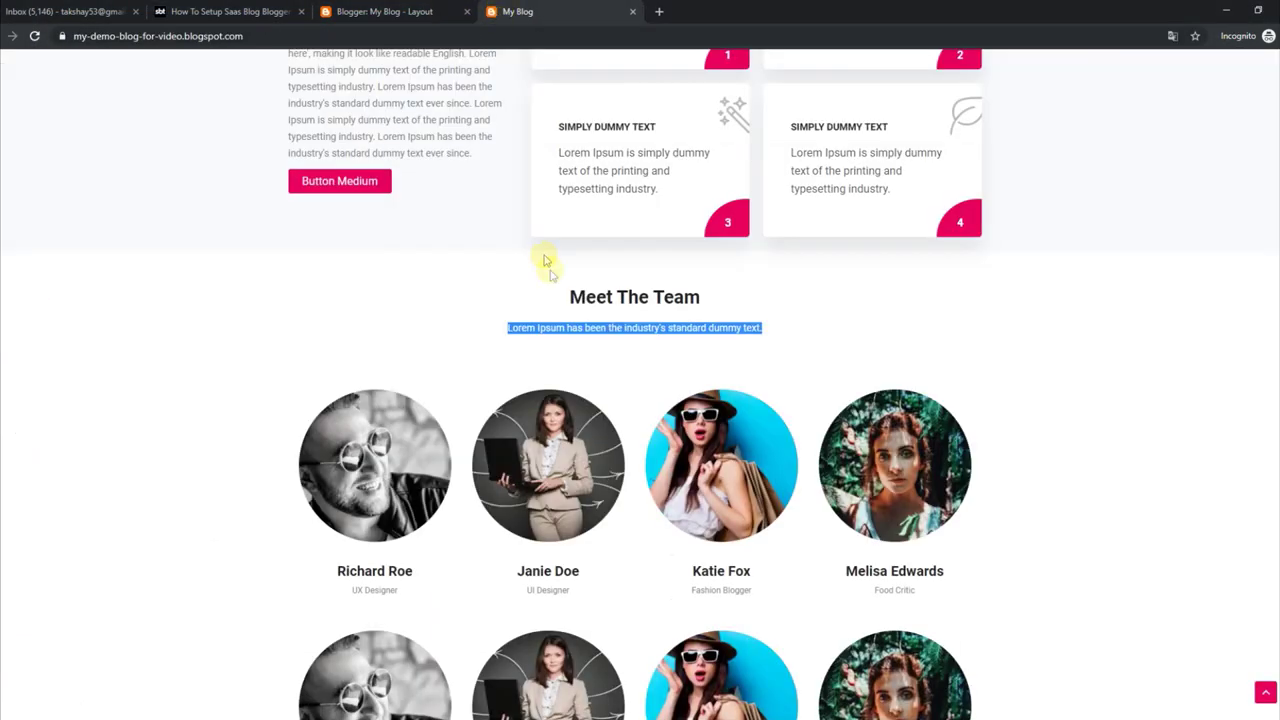
{"action": "left_click", "coordinate": [31, 38]}
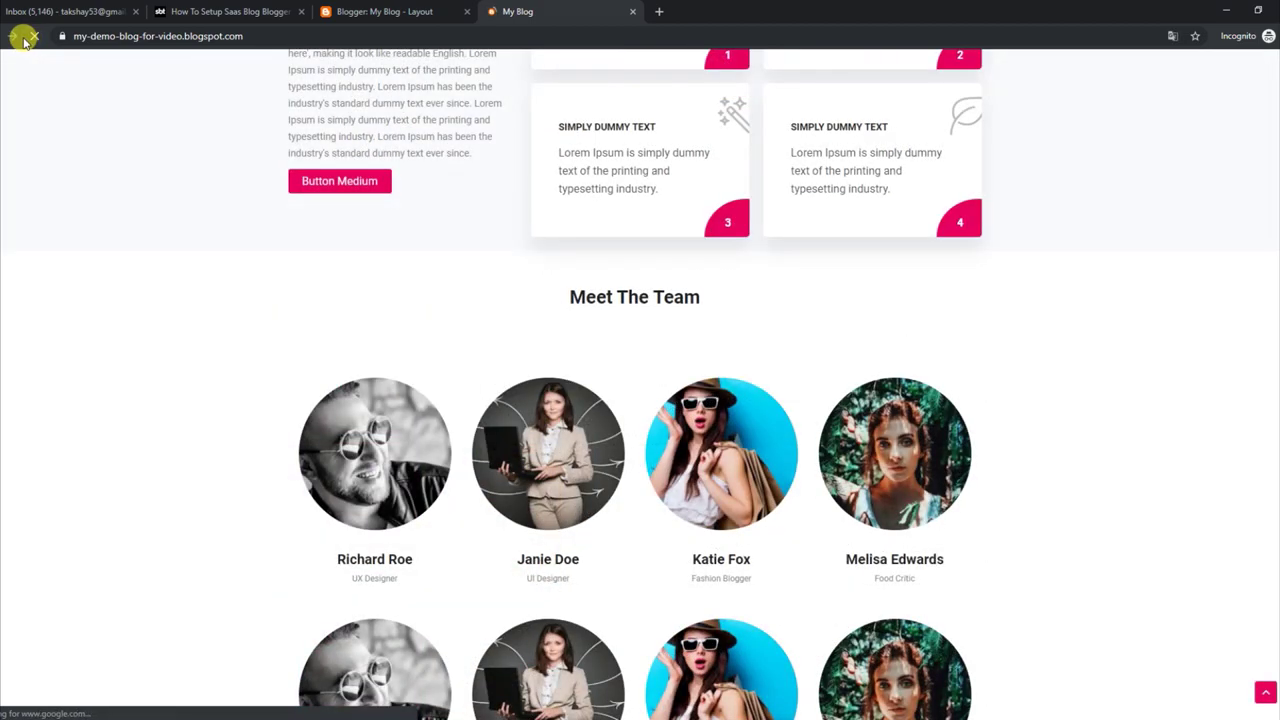
Step: Paste the cut content text back into the Meet The Team widget, save it, and reload the live blog
{"action": "left_click", "coordinate": [398, 11]}
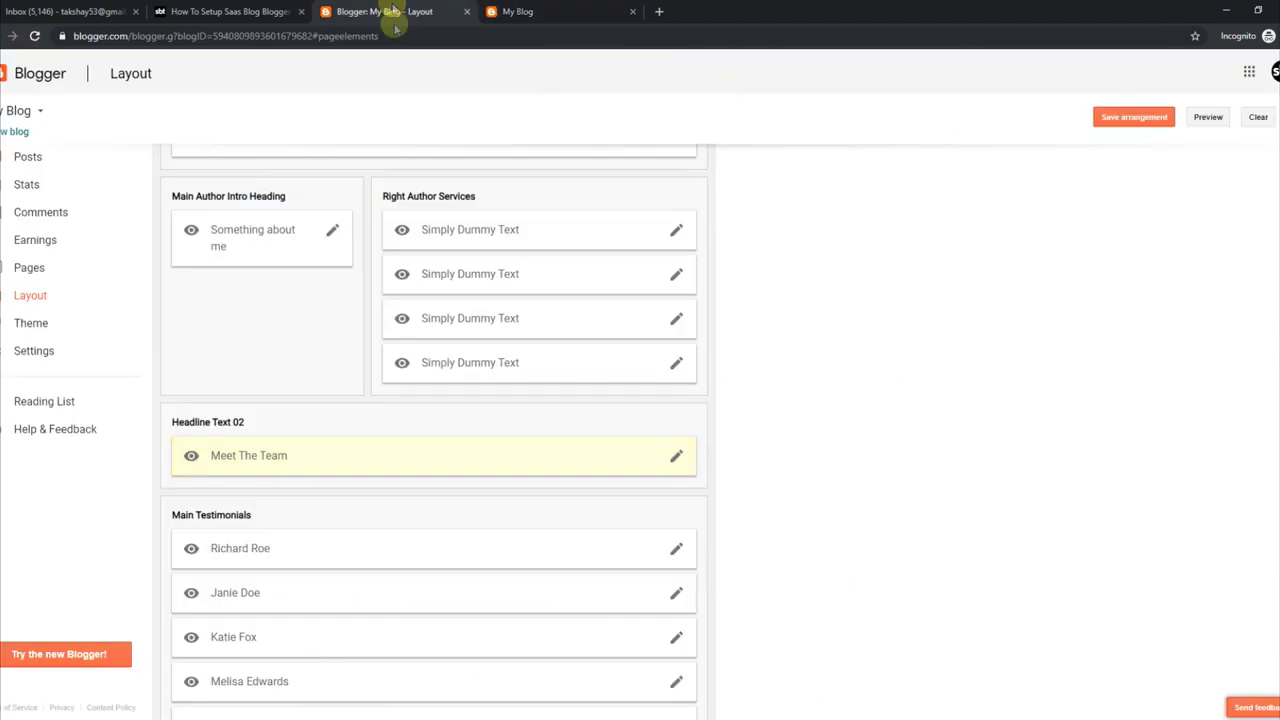
{"action": "left_click", "coordinate": [667, 451]}
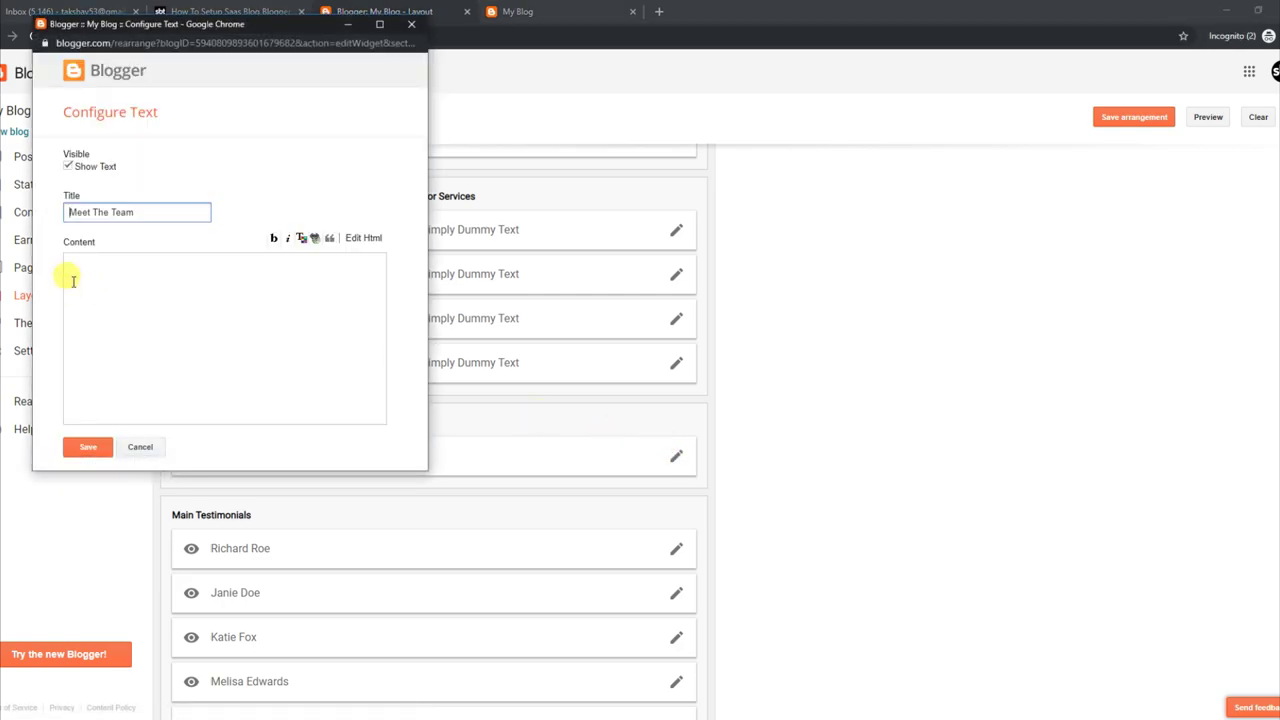
{"action": "right_click", "coordinate": [89, 275]}
{"action": "left_click", "coordinate": [122, 381]}
{"action": "left_click", "coordinate": [100, 446]}
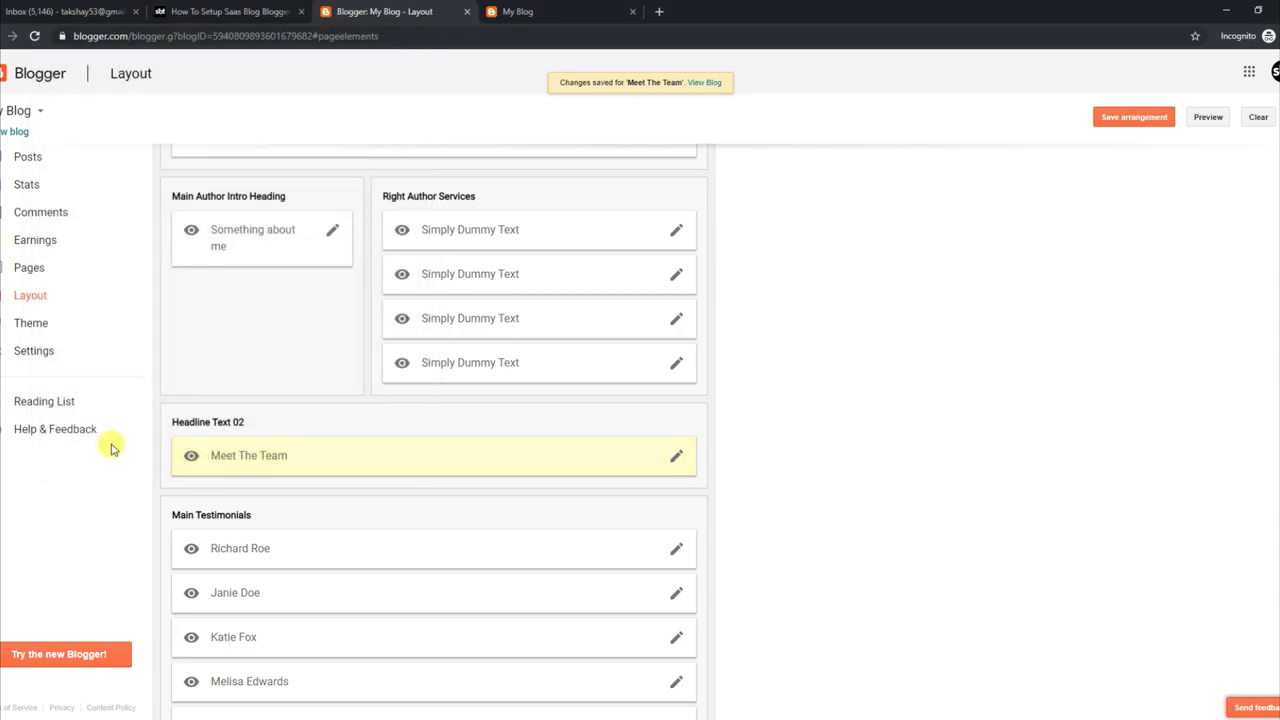
{"action": "left_click", "coordinate": [598, 10]}
{"action": "left_click", "coordinate": [34, 36]}
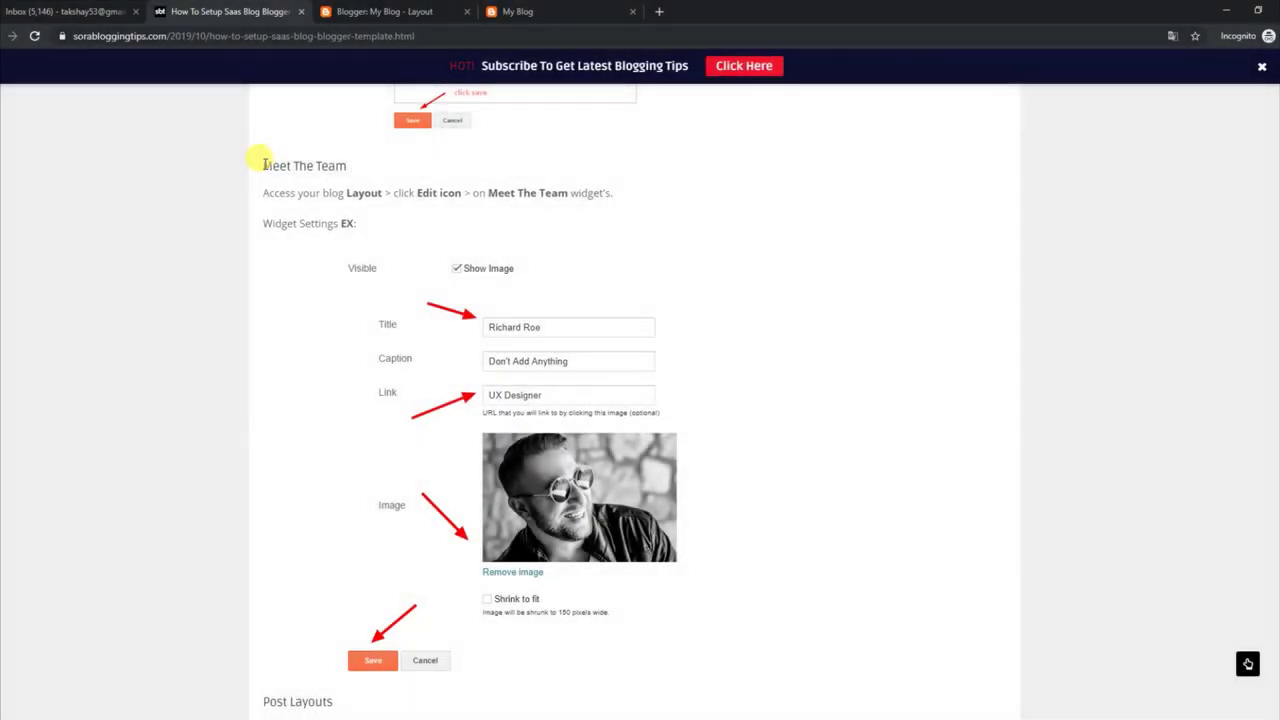
Step: Read the tutorial's Meet The Team instructions, and compare the team members on the live blog with the Main Testimonials widgets in the layout
{"action": "left_click_drag", "start_coordinate": [262, 166], "coordinate": [330, 164]}
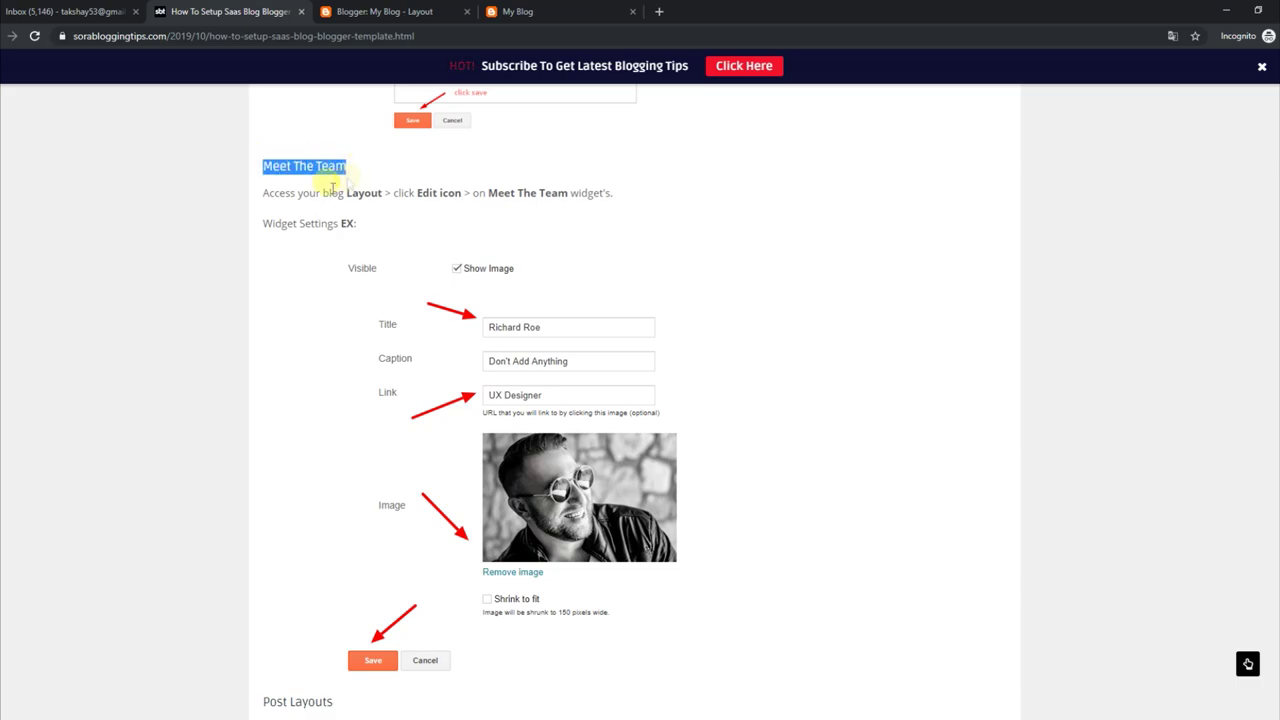
{"action": "left_click_drag", "start_coordinate": [265, 193], "coordinate": [619, 197]}
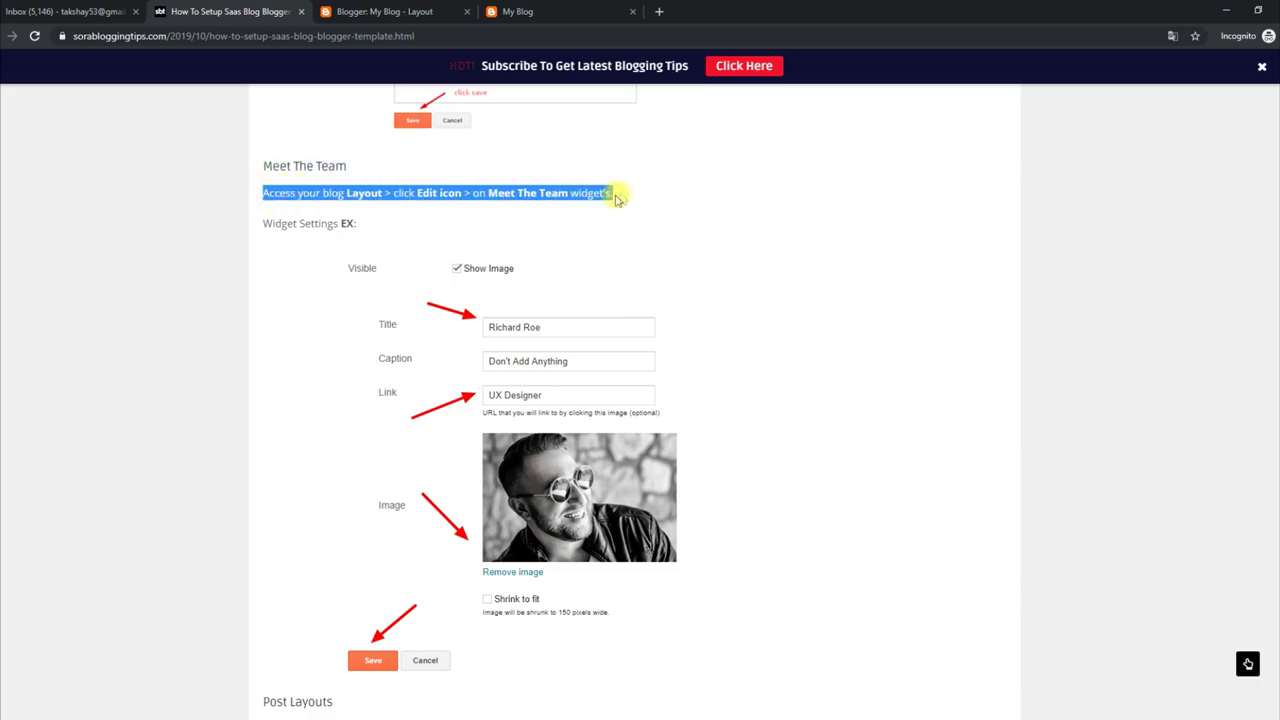
{"action": "left_click_drag", "start_coordinate": [265, 223], "coordinate": [366, 228]}
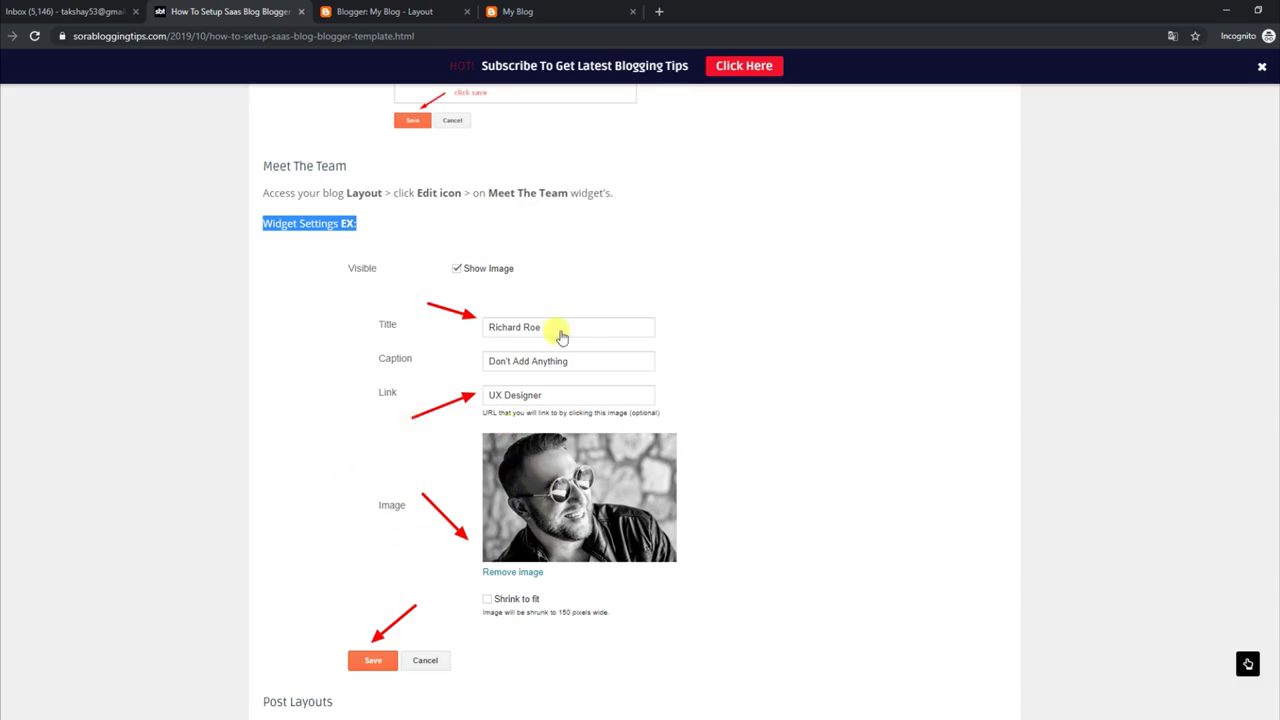
{"action": "left_click", "coordinate": [450, 8]}
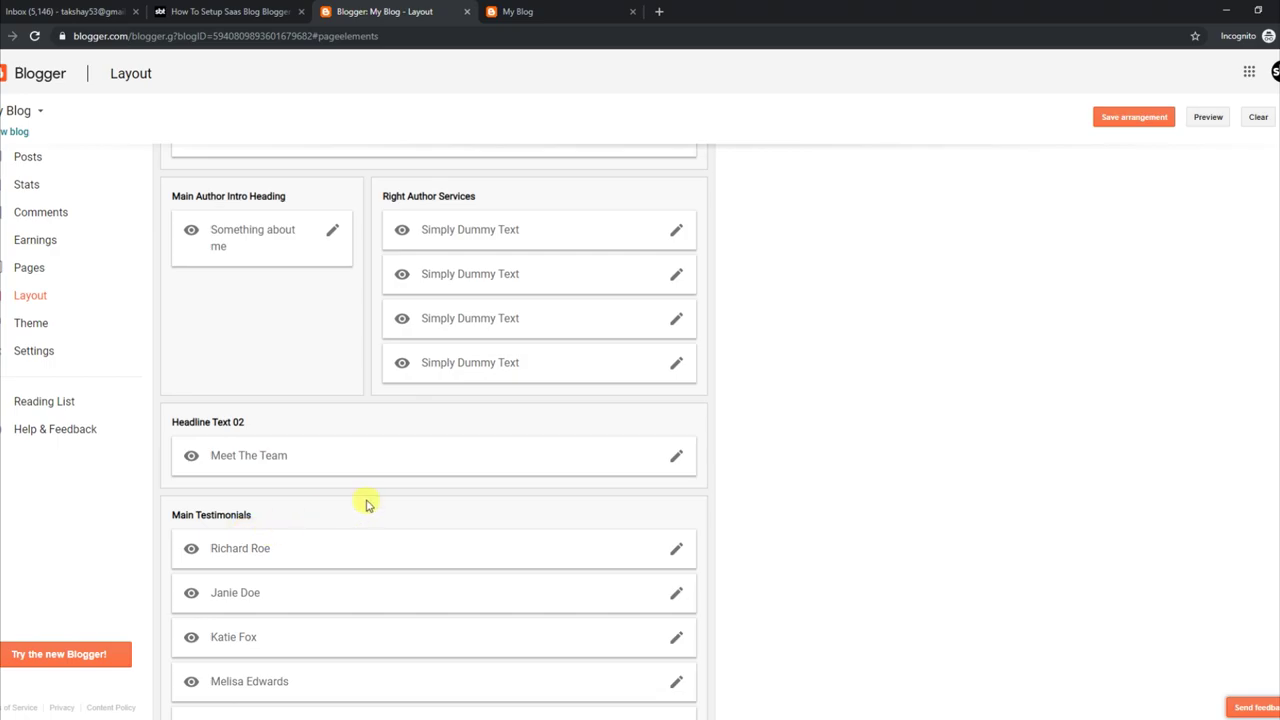
{"action": "left_click", "coordinate": [560, 11]}
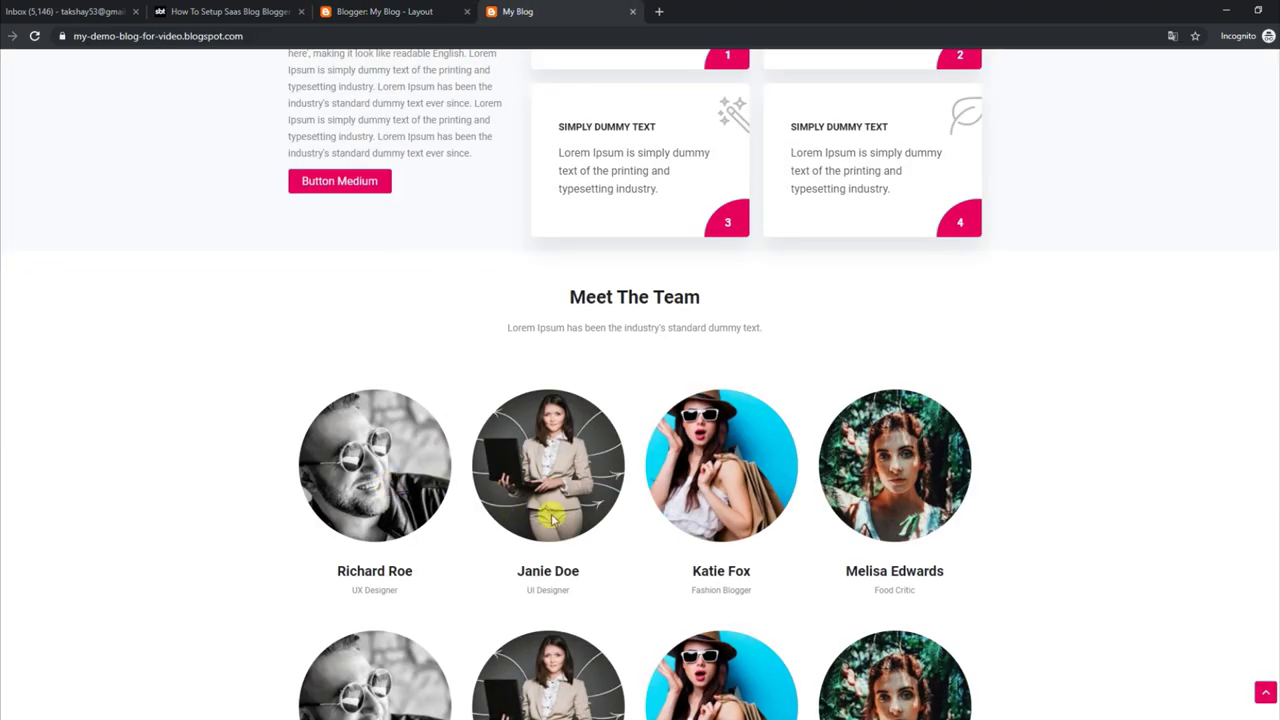
{"action": "scroll", "coordinate": [1274, 351], "scroll_direction": "down", "scroll_amount": 4}
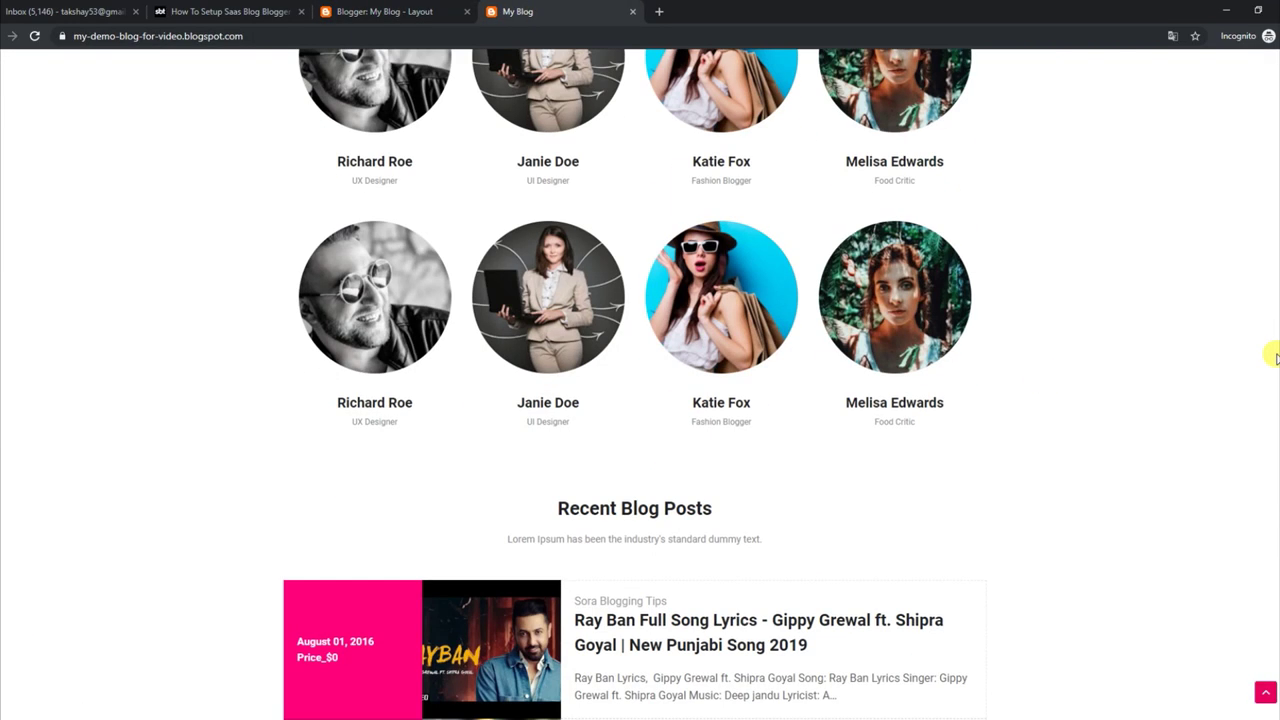
{"action": "scroll", "coordinate": [1277, 338], "scroll_direction": "up", "scroll_amount": 1}
{"action": "left_click", "coordinate": [442, 7]}
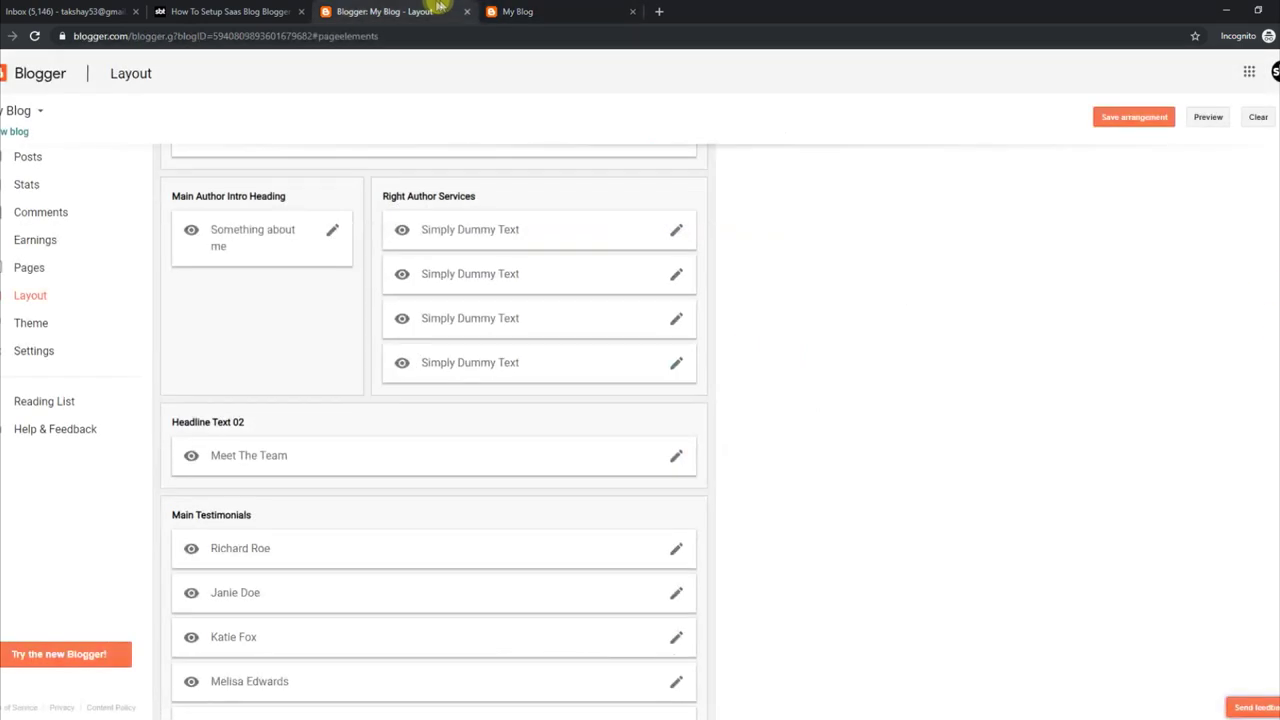
{"action": "scroll", "coordinate": [1136, 509], "scroll_direction": "down", "scroll_amount": 3}
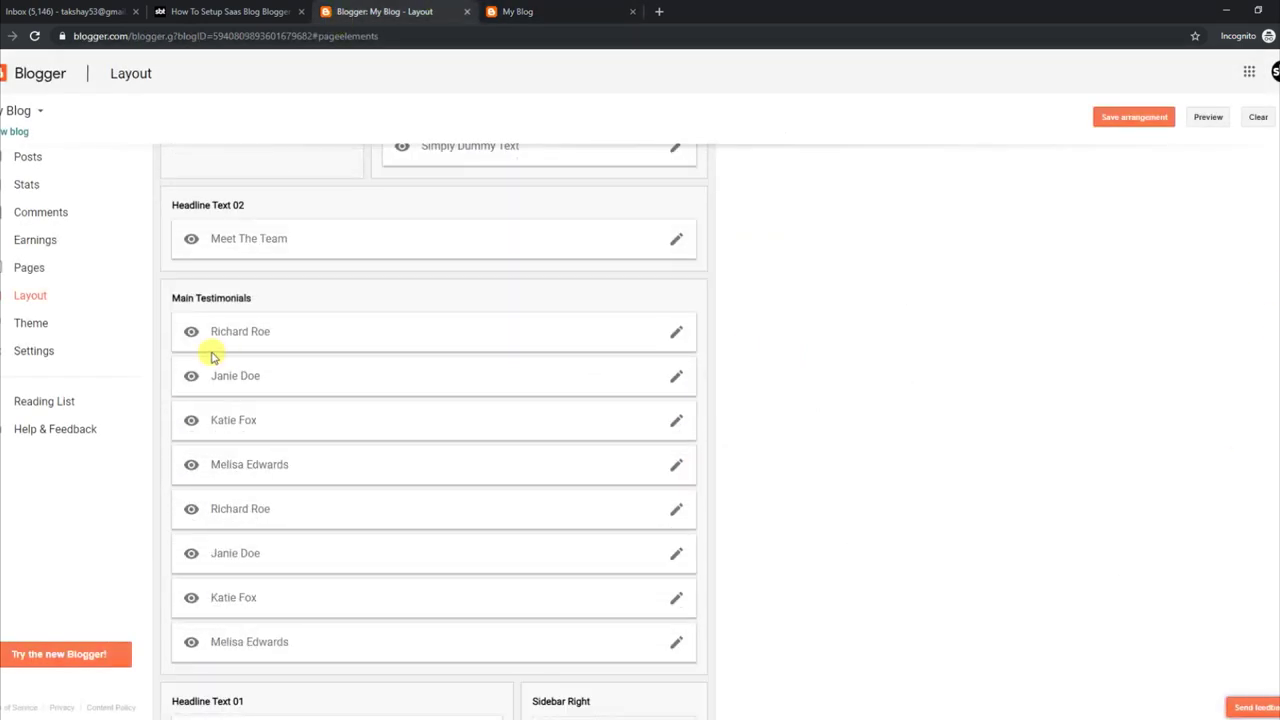
Step: Review the title, caption, link and image of the first Main Testimonials widget, save it, and reload the live blog
{"action": "left_click", "coordinate": [675, 331]}
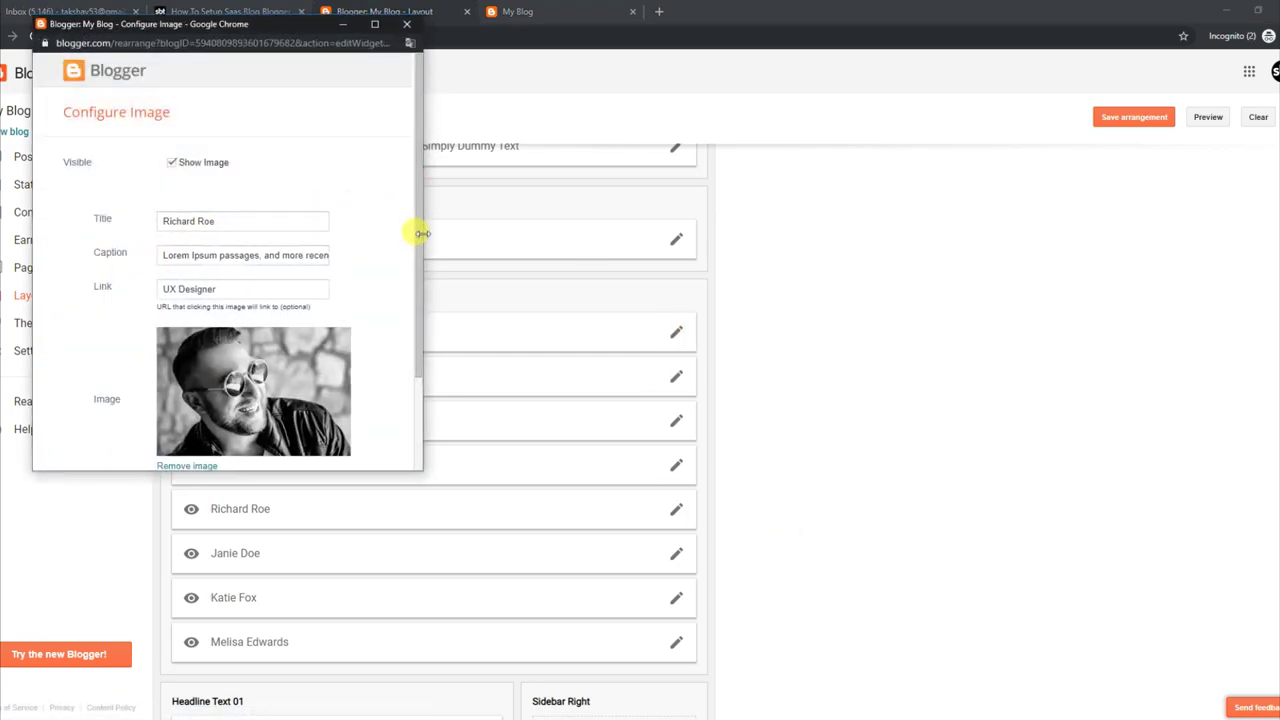
{"action": "left_click_drag", "start_coordinate": [417, 214], "coordinate": [423, 306]}
{"action": "left_click", "coordinate": [330, 103]}
{"action": "left_click_drag", "start_coordinate": [330, 103], "coordinate": [158, 172]}
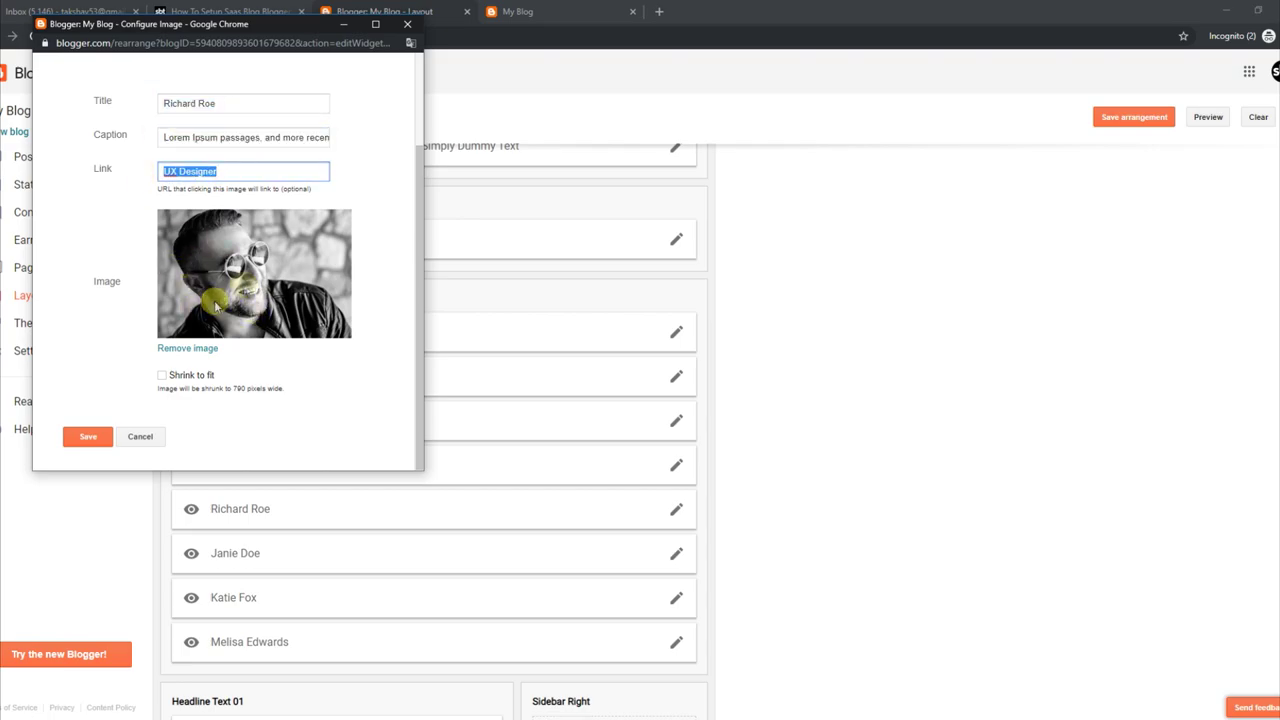
{"action": "left_click", "coordinate": [88, 436]}
{"action": "left_click", "coordinate": [514, 11]}
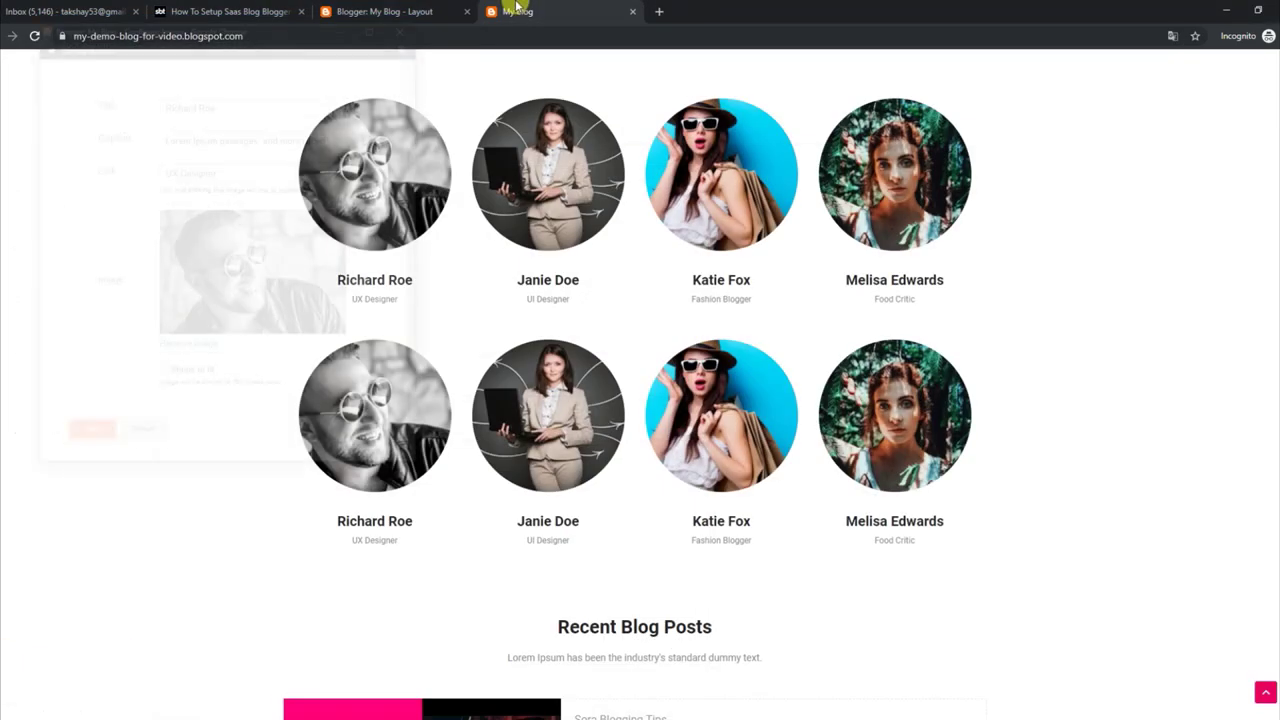
{"action": "left_click", "coordinate": [34, 36]}
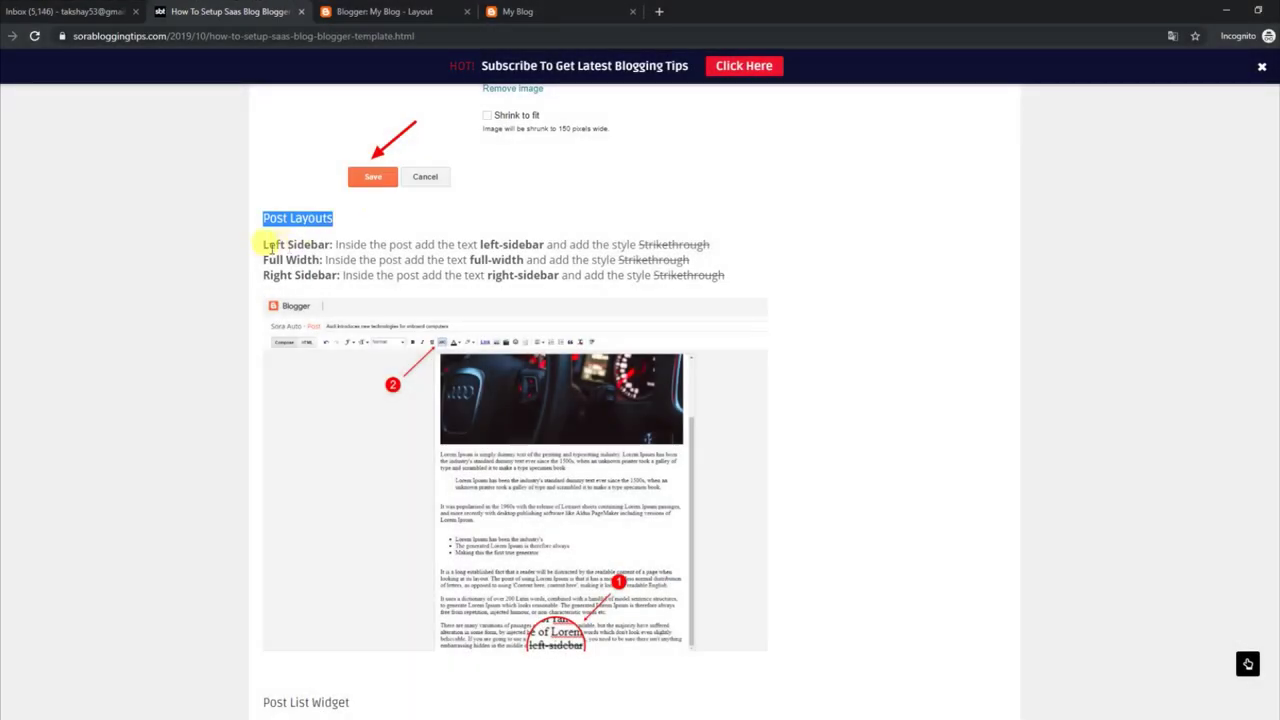
Step: Read the tutorial's Post Layouts instructions for left sidebar, full width and right sidebar, and copy the text full-width
{"action": "left_click_drag", "start_coordinate": [262, 244], "coordinate": [710, 245]}
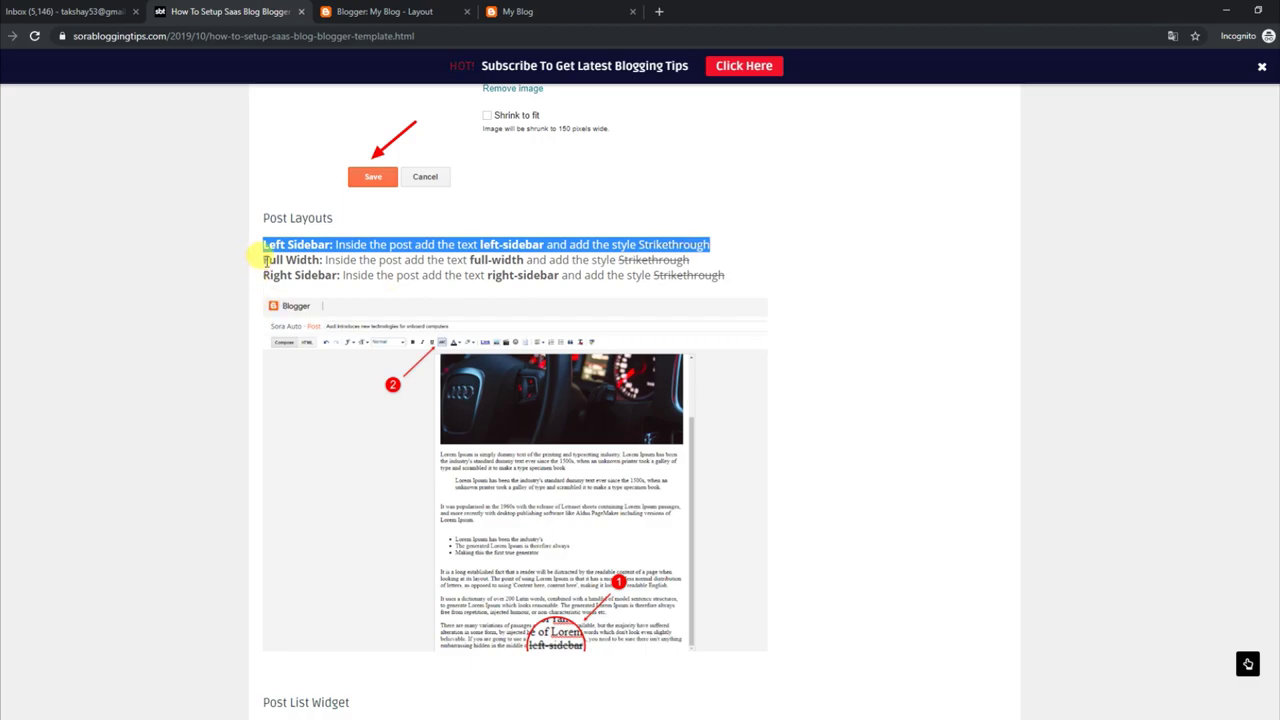
{"action": "left_click_drag", "start_coordinate": [263, 259], "coordinate": [708, 266]}
{"action": "left_click_drag", "start_coordinate": [263, 275], "coordinate": [733, 292]}
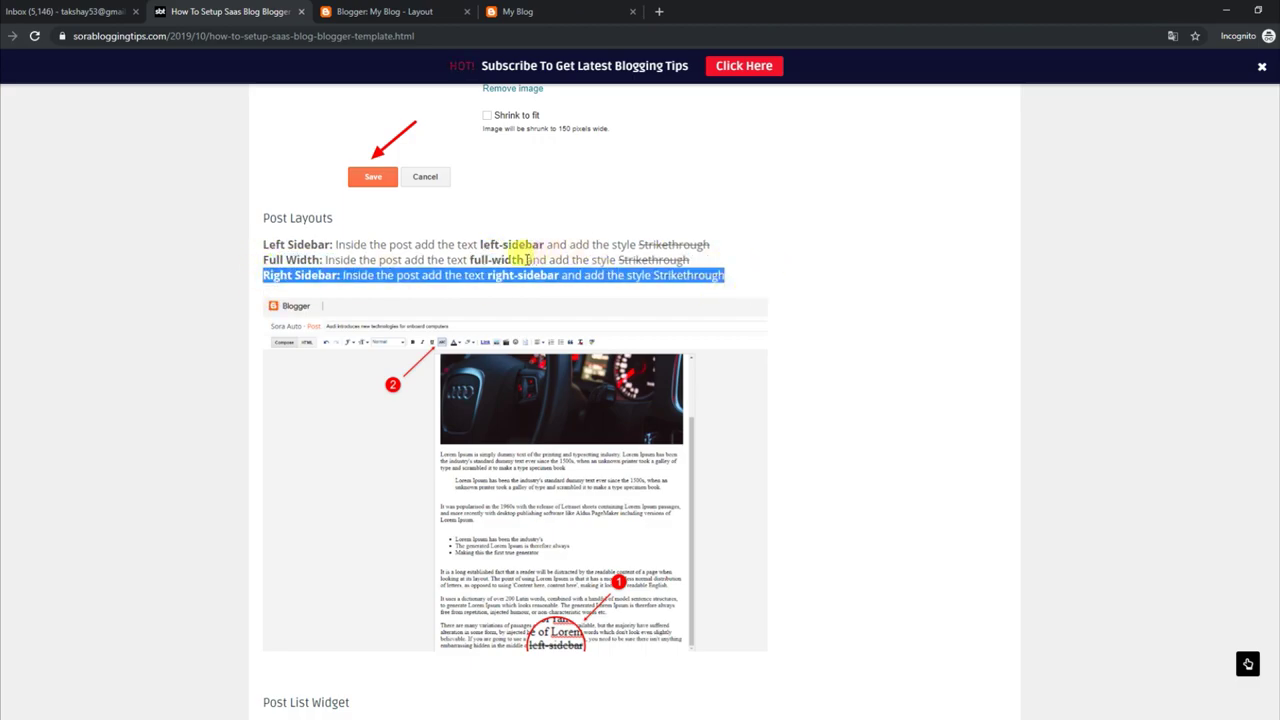
{"action": "left_click_drag", "start_coordinate": [525, 259], "coordinate": [497, 260]}
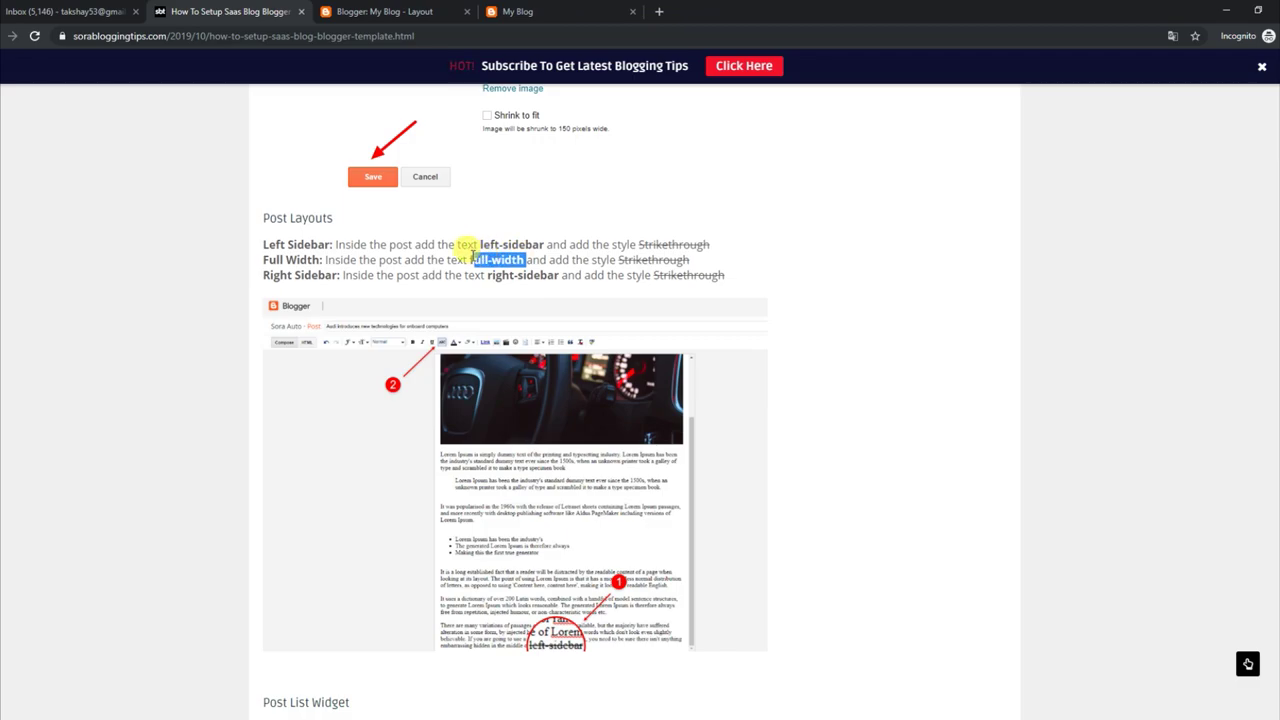
{"action": "right_click", "coordinate": [506, 257]}
{"action": "left_click", "coordinate": [515, 264]}
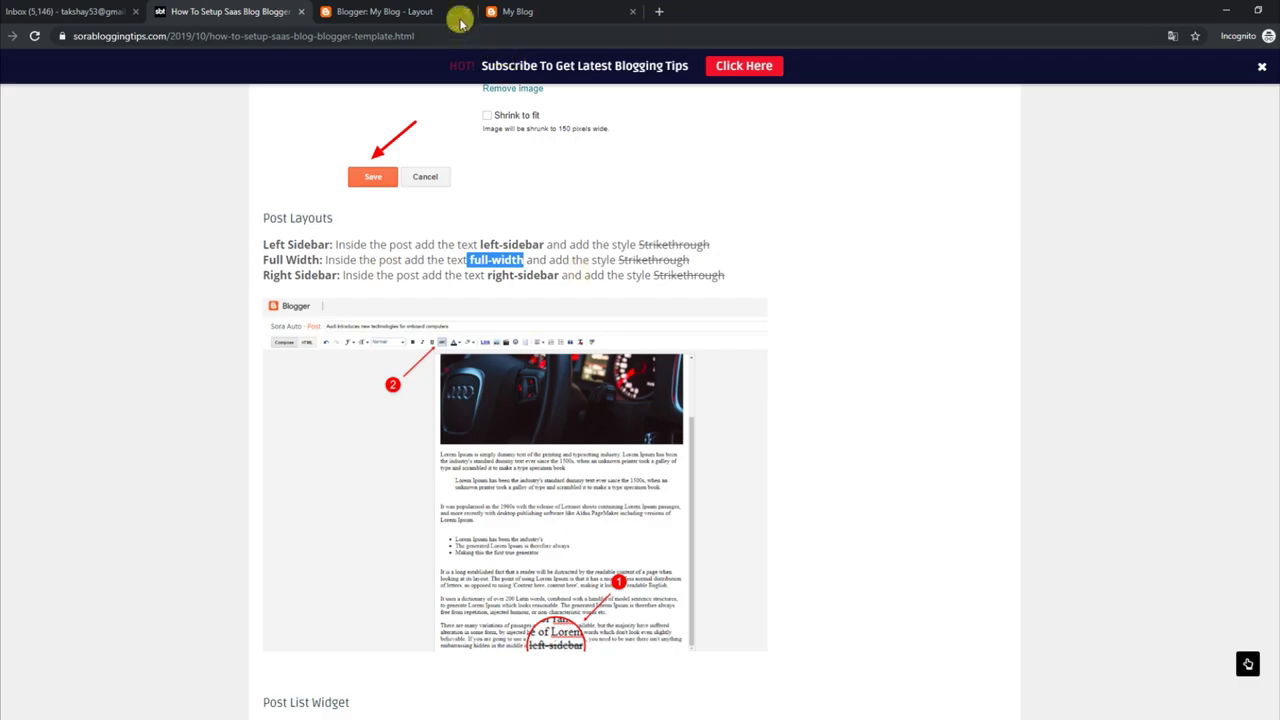
Step: Open the Ray Ban Full Song Lyrics post from the blog's post list for editing
{"action": "left_click", "coordinate": [430, 11]}
{"action": "left_click", "coordinate": [44, 165]}
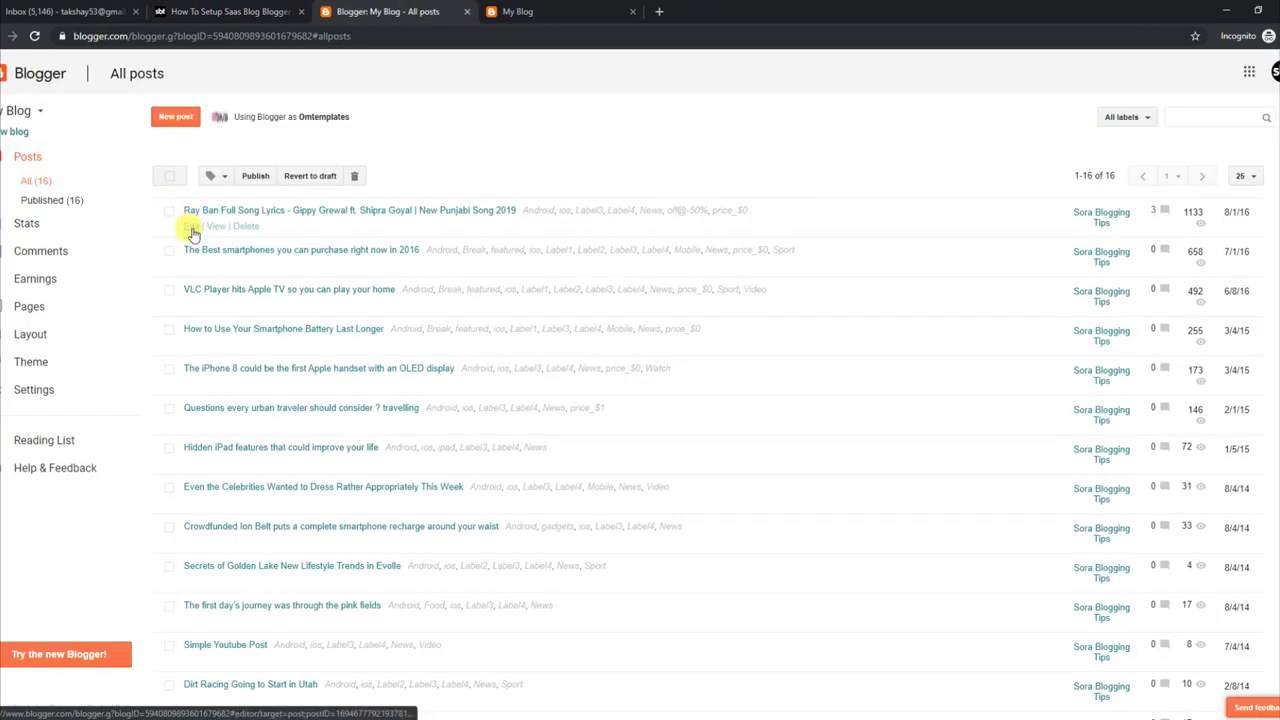
{"action": "left_click", "coordinate": [189, 225]}
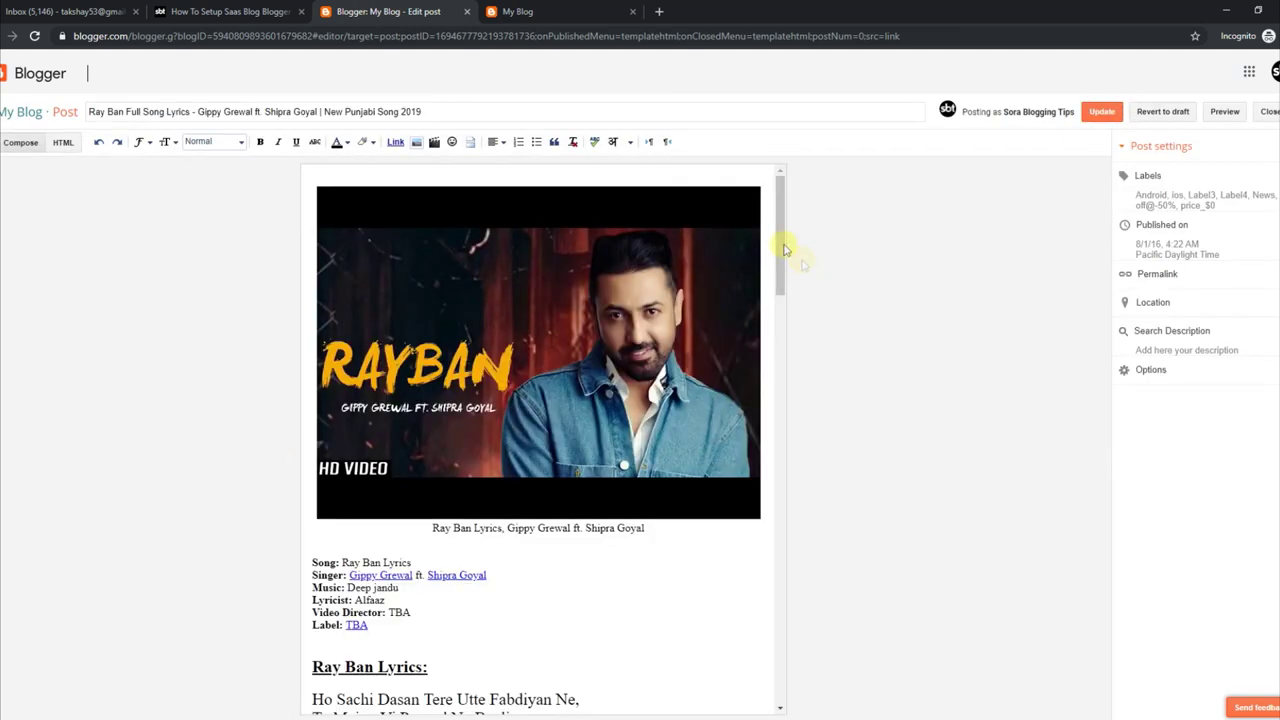
Step: Replace the right-sidebar text at the end of the post with full-width in strikethrough style, and update the post
{"action": "left_click_drag", "start_coordinate": [785, 250], "coordinate": [757, 663]}
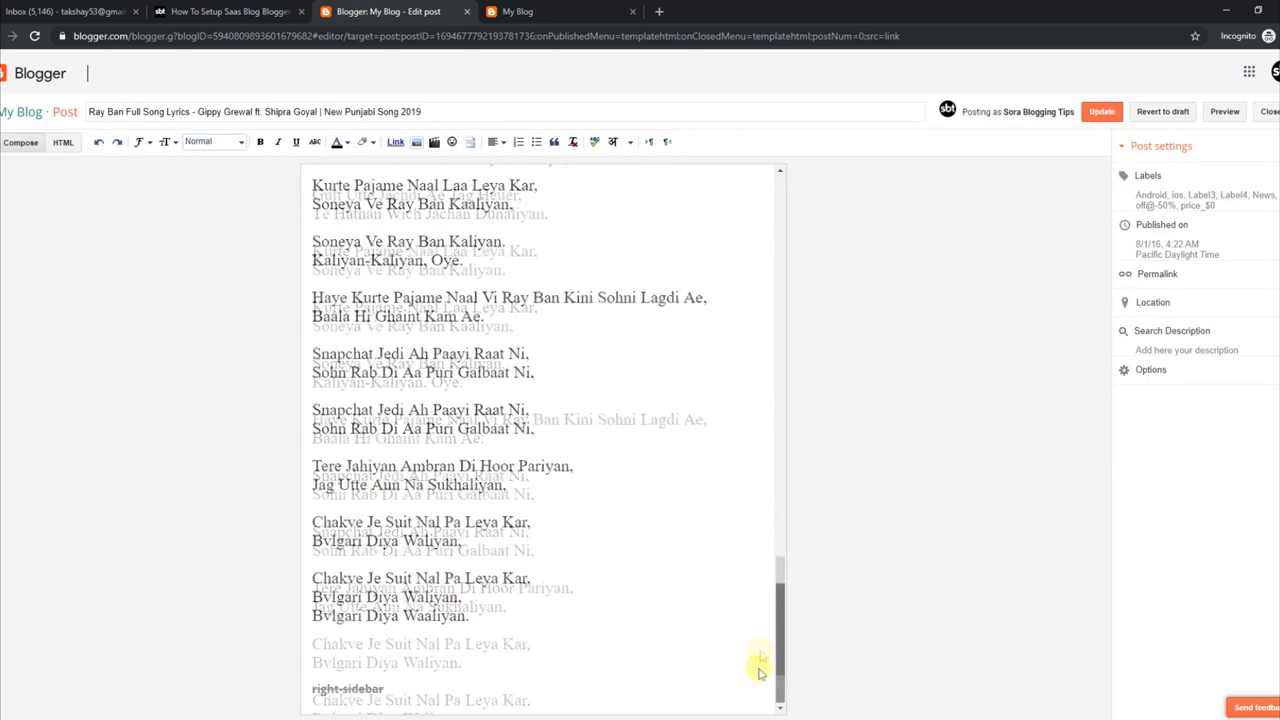
{"action": "left_click_drag", "start_coordinate": [376, 675], "coordinate": [318, 688]}
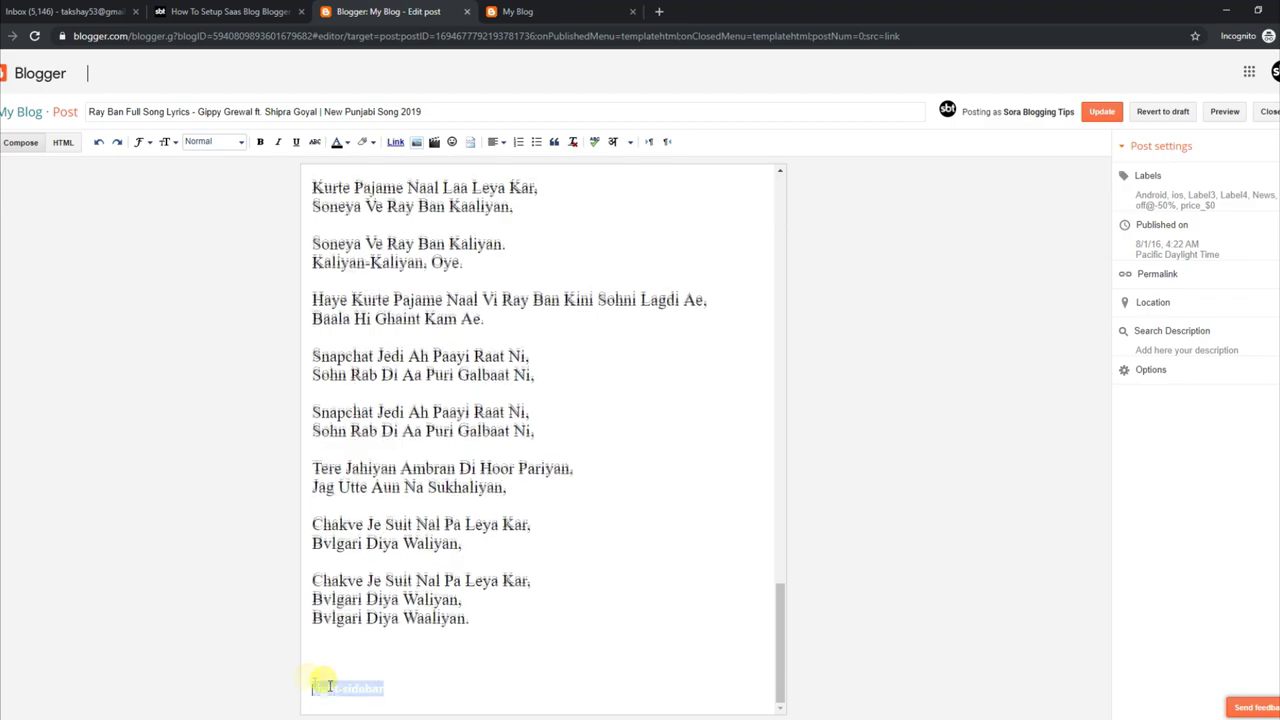
{"action": "key", "text": "Delete"}
{"action": "right_click", "coordinate": [328, 686]}
{"action": "left_click", "coordinate": [359, 578]}
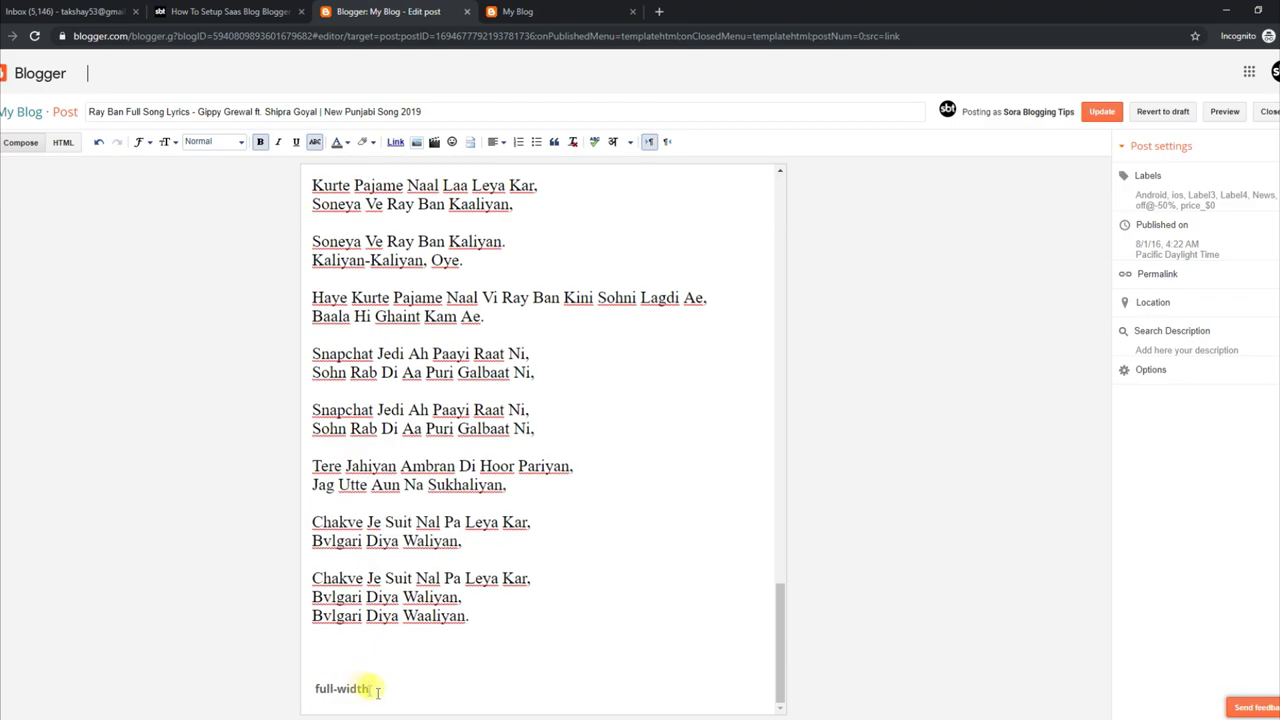
{"action": "left_click_drag", "start_coordinate": [377, 692], "coordinate": [297, 688]}
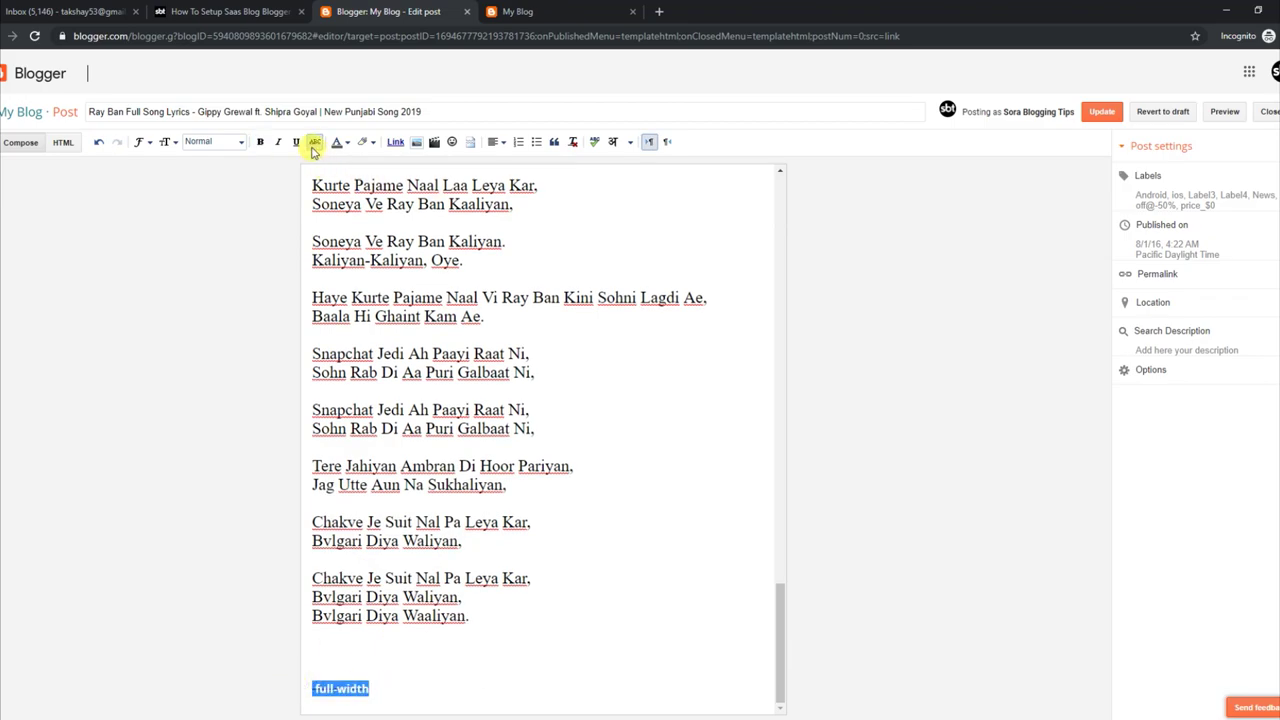
{"action": "left_click", "coordinate": [1090, 111]}
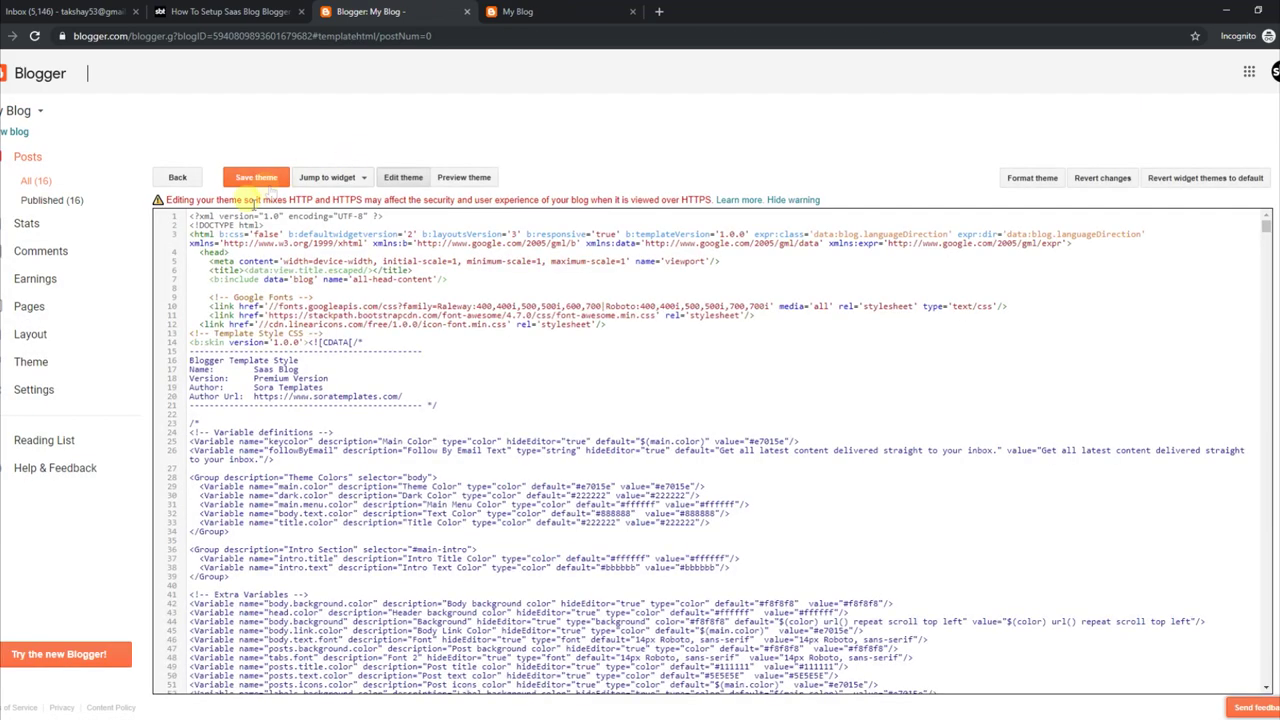
Step: View the published Ray Ban Full Song Lyrics post and examine its page layout from beginning to end
{"action": "left_click", "coordinate": [46, 160]}
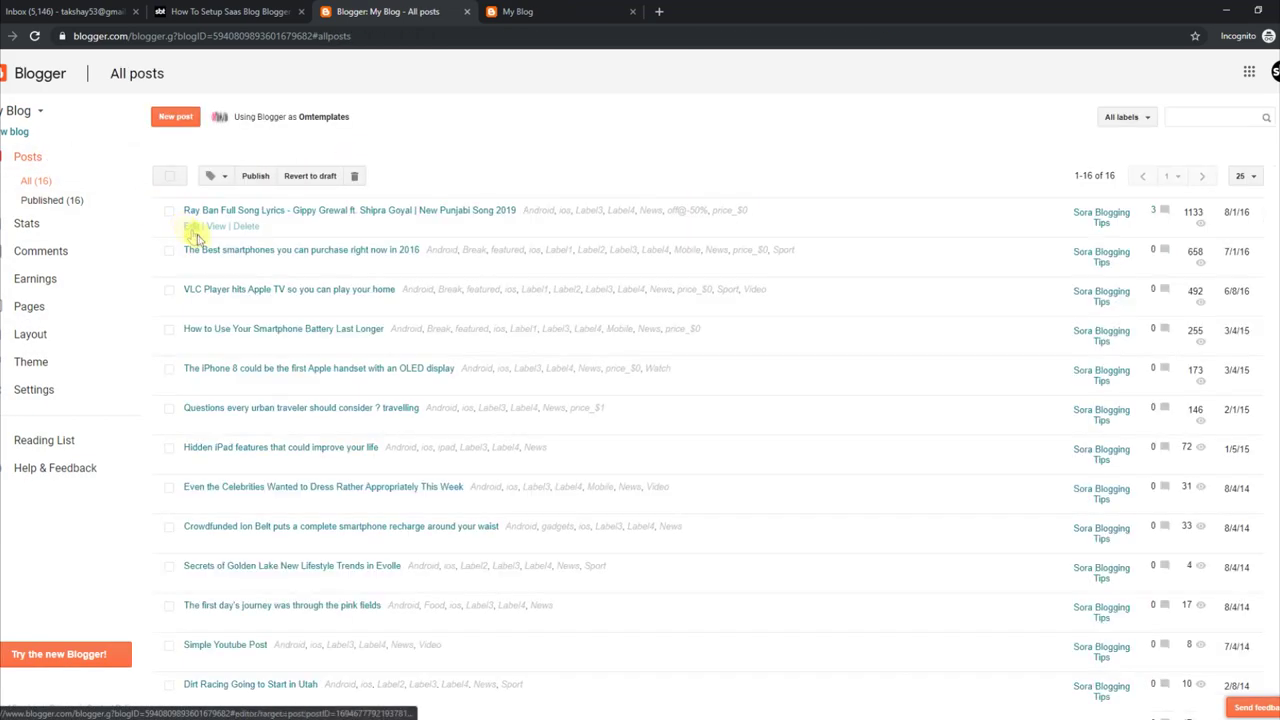
{"action": "left_click", "coordinate": [215, 230]}
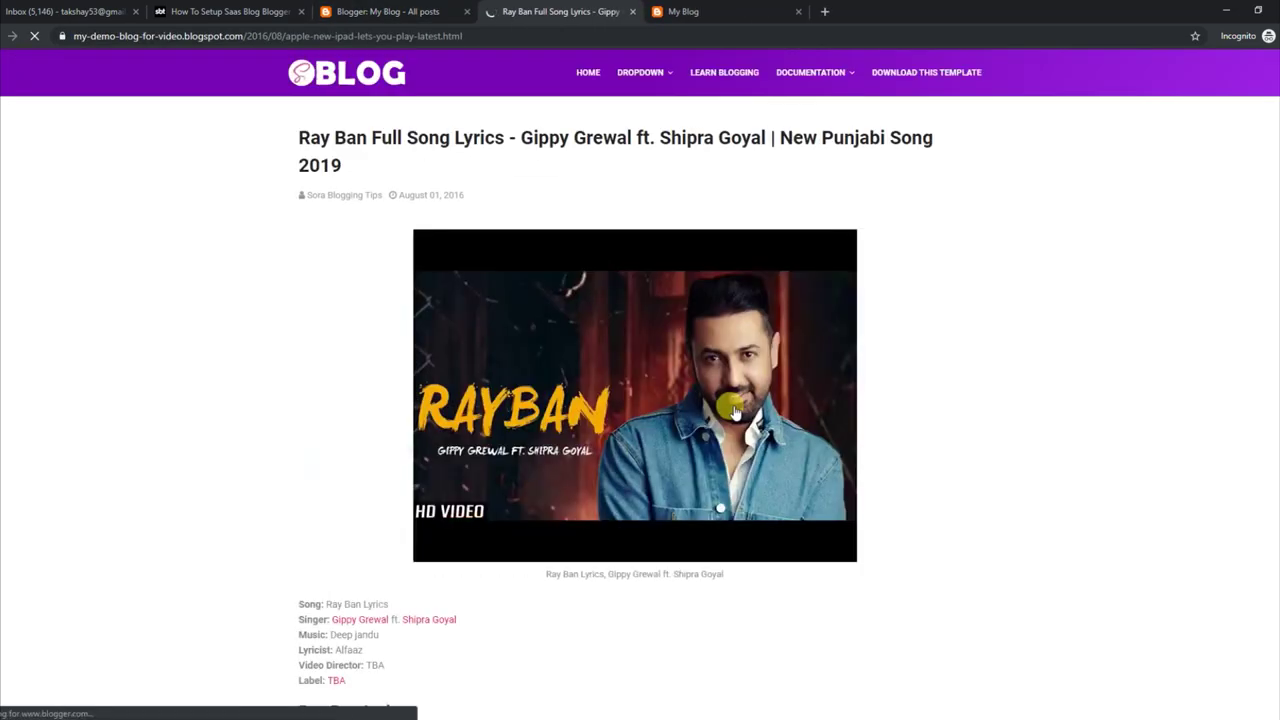
{"action": "scroll", "coordinate": [1200, 245], "scroll_direction": "down", "scroll_amount": 7}
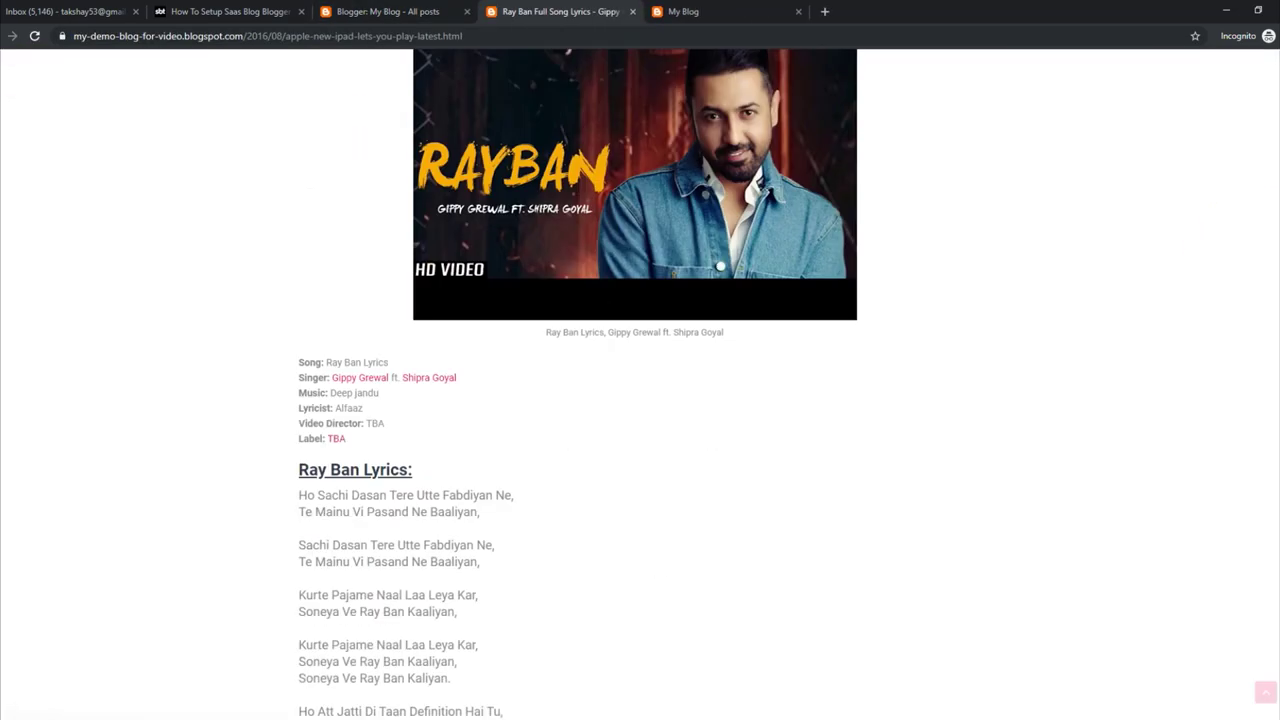
{"action": "scroll", "coordinate": [640, 400], "scroll_direction": "down", "scroll_amount": 15}
{"action": "scroll", "coordinate": [640, 400], "scroll_direction": "up", "scroll_amount": 14}
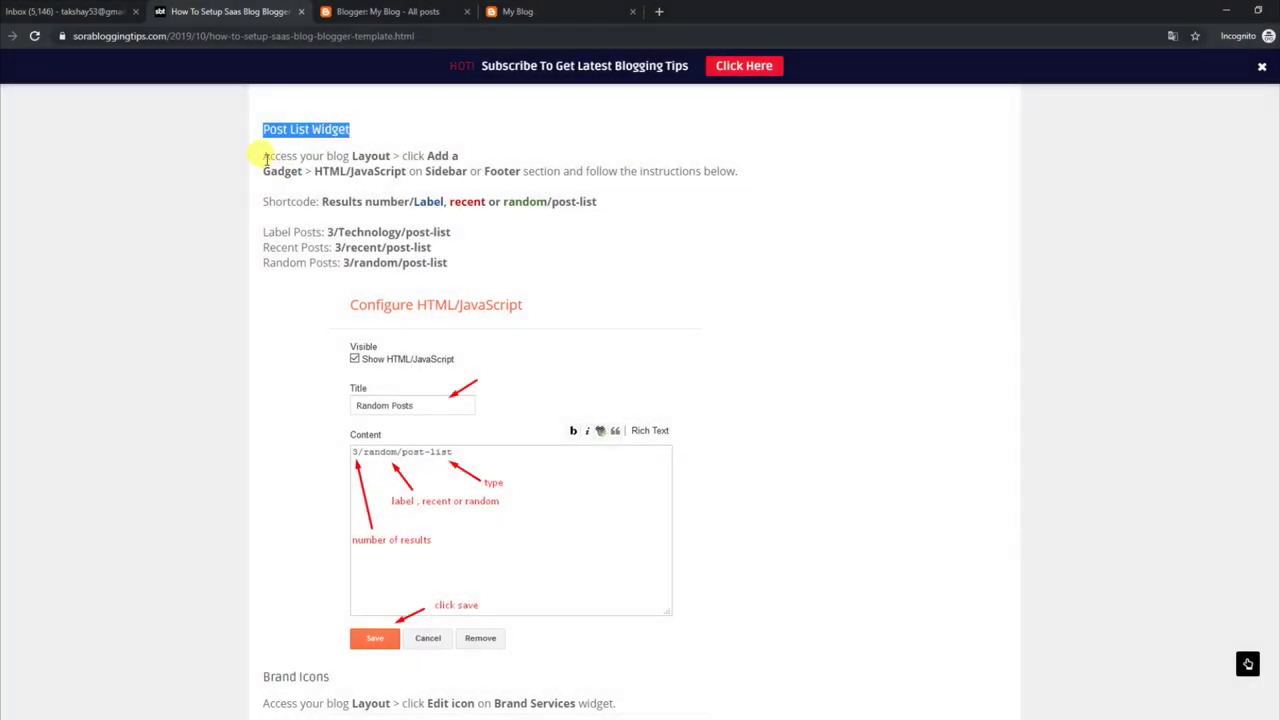
Step: Read the tutorial's Post List Widget instructions and copy the label shortcode 3/Technology/post-list
{"action": "left_click_drag", "start_coordinate": [266, 155], "coordinate": [727, 177]}
{"action": "left_click_drag", "start_coordinate": [265, 199], "coordinate": [575, 200]}
{"action": "left_click_drag", "start_coordinate": [264, 233], "coordinate": [330, 230]}
{"action": "right_click", "coordinate": [330, 231]}
{"action": "left_click", "coordinate": [365, 249]}
Step: Open The Best smartphones you can purchase right now in 2016 post from the blog's home page to examine its sidebar
{"action": "left_click", "coordinate": [385, 12]}
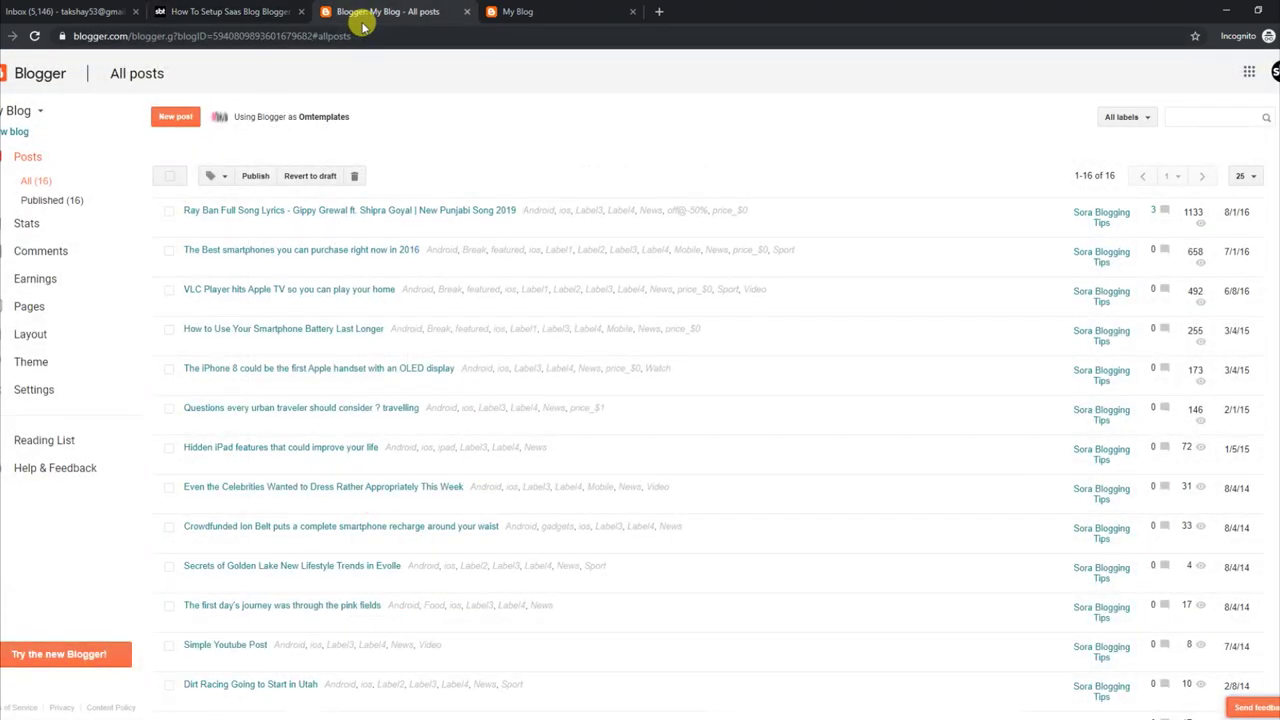
{"action": "left_click", "coordinate": [525, 11]}
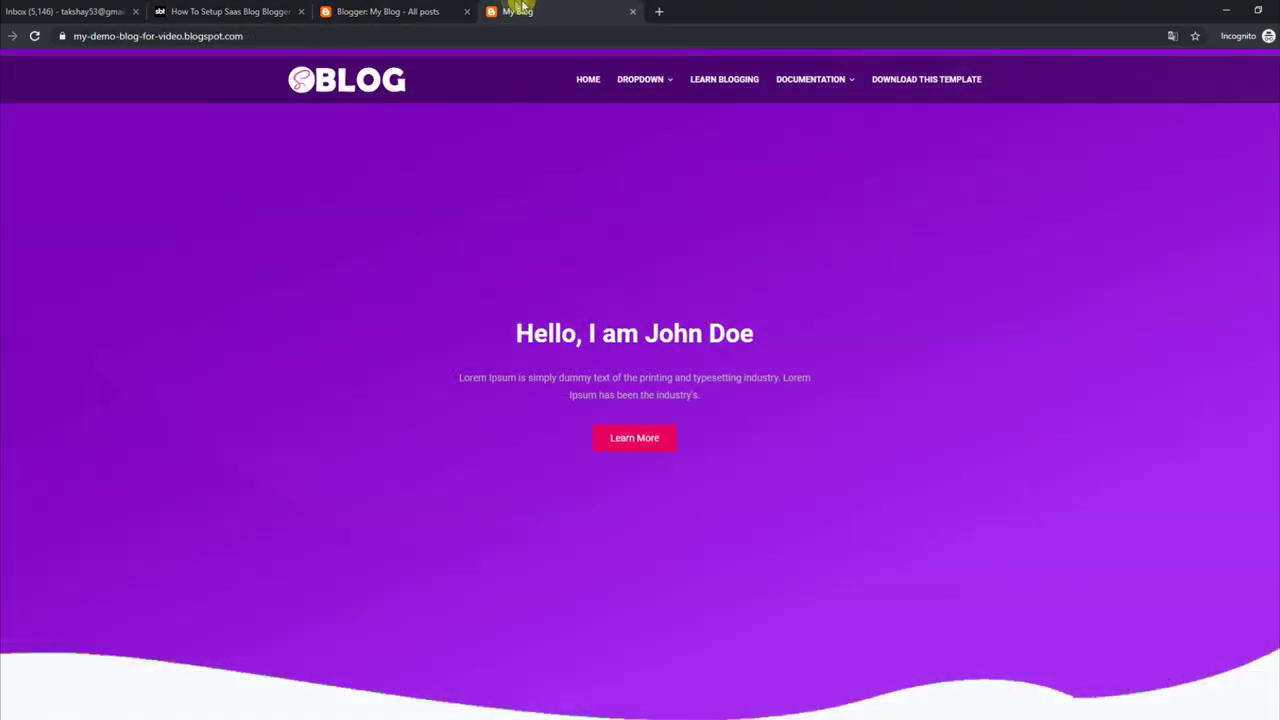
{"action": "scroll", "coordinate": [1266, 251], "scroll_direction": "down", "scroll_amount": 12}
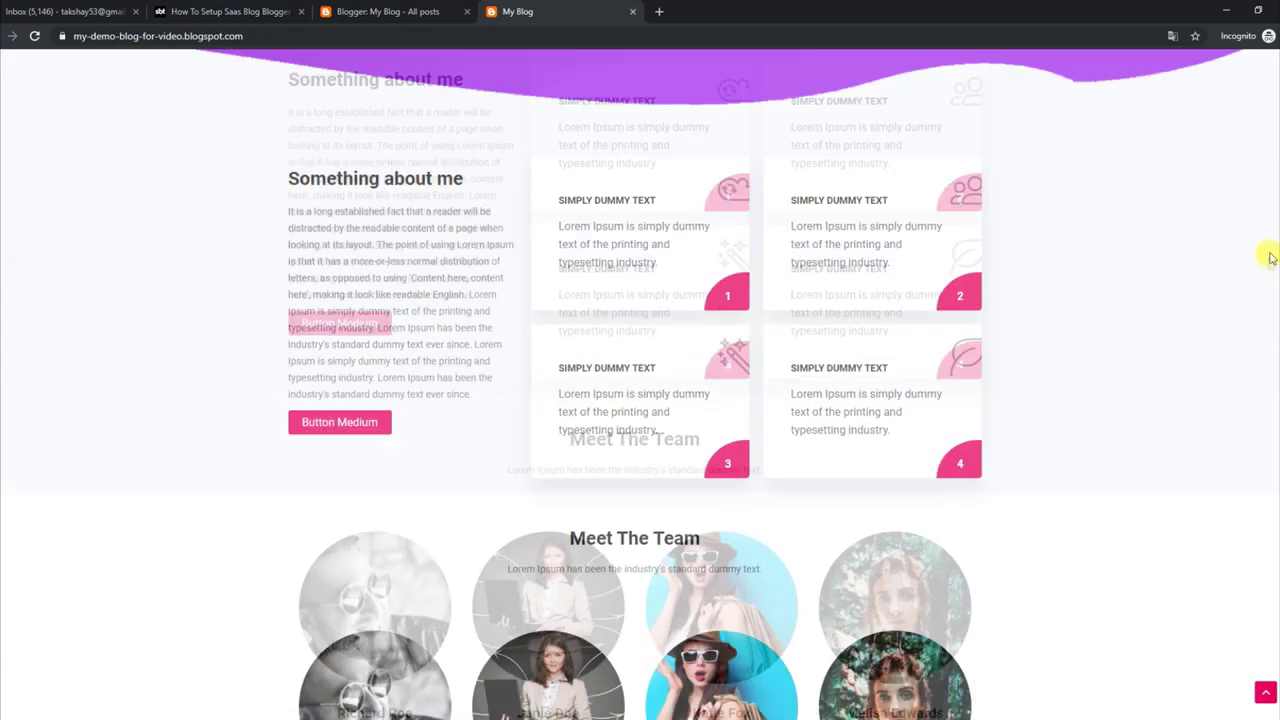
{"action": "scroll", "coordinate": [1259, 375], "scroll_direction": "down", "scroll_amount": 3}
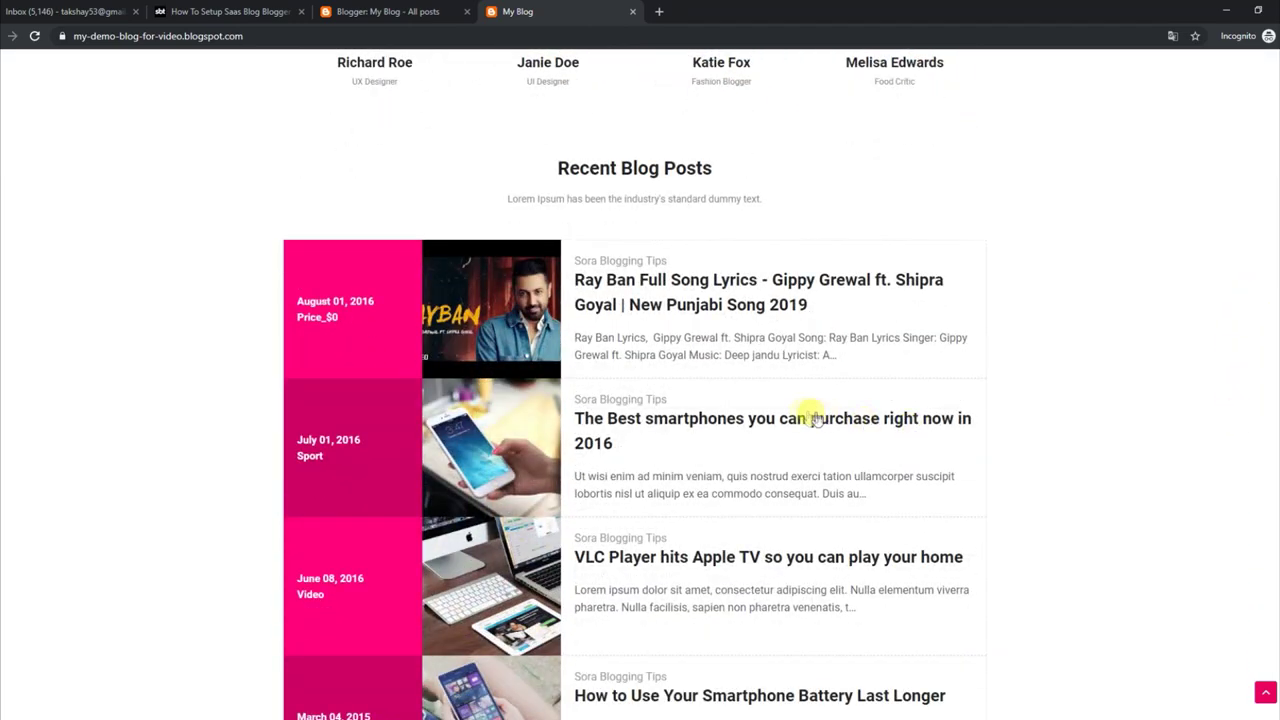
{"action": "left_click", "coordinate": [805, 415]}
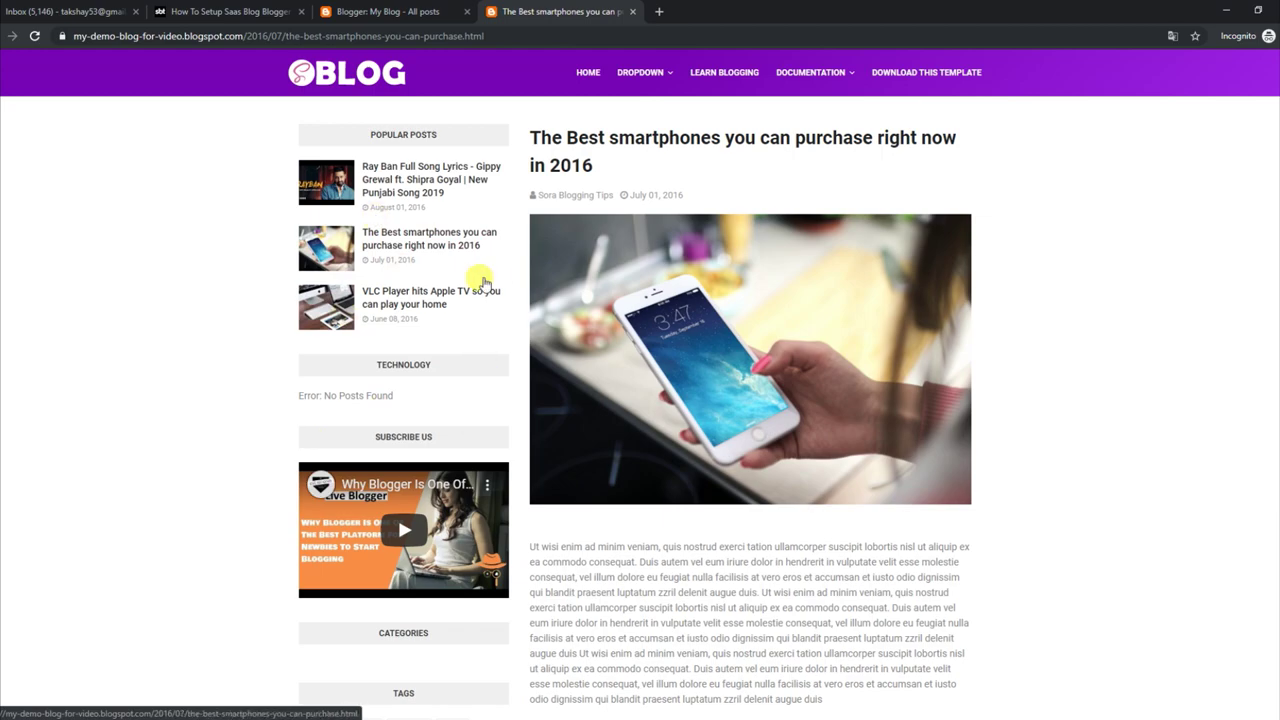
Step: Add an HTML/JavaScript gadget with the content 3/Technology/post-list to the layout's Sidebar Right section, save it, and reload the published post
{"action": "left_click", "coordinate": [378, 8]}
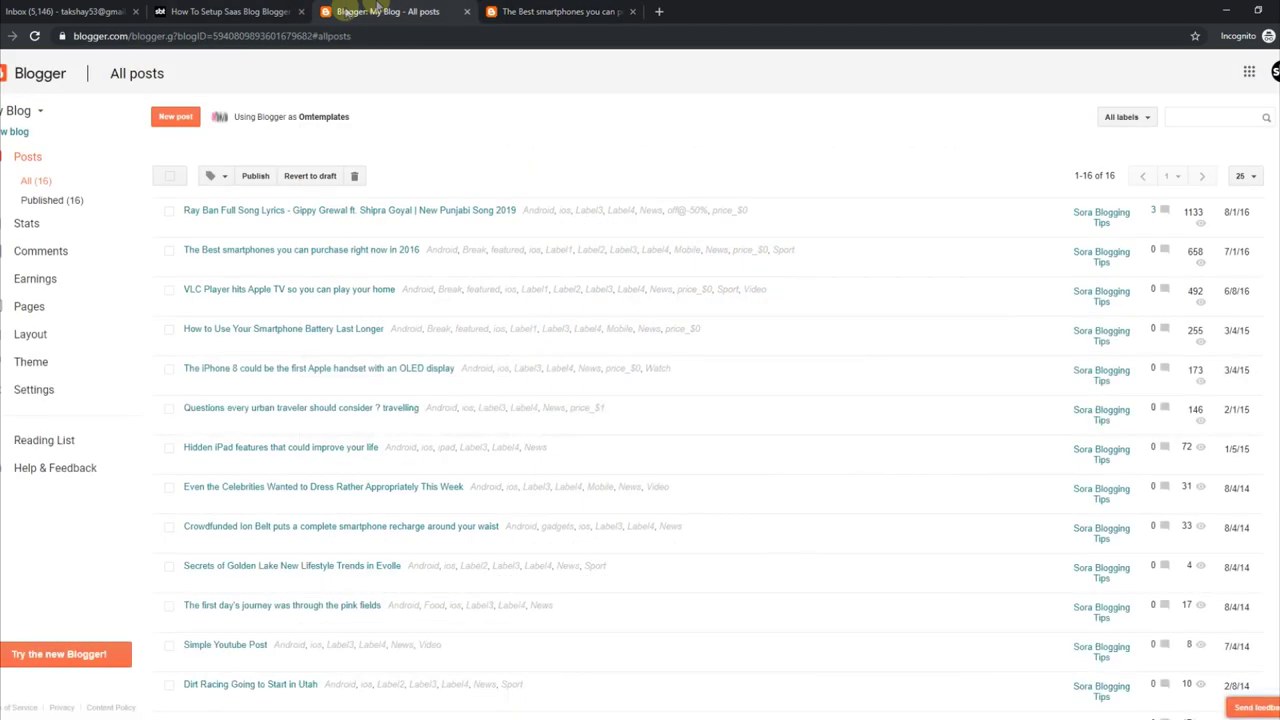
{"action": "left_click", "coordinate": [69, 335]}
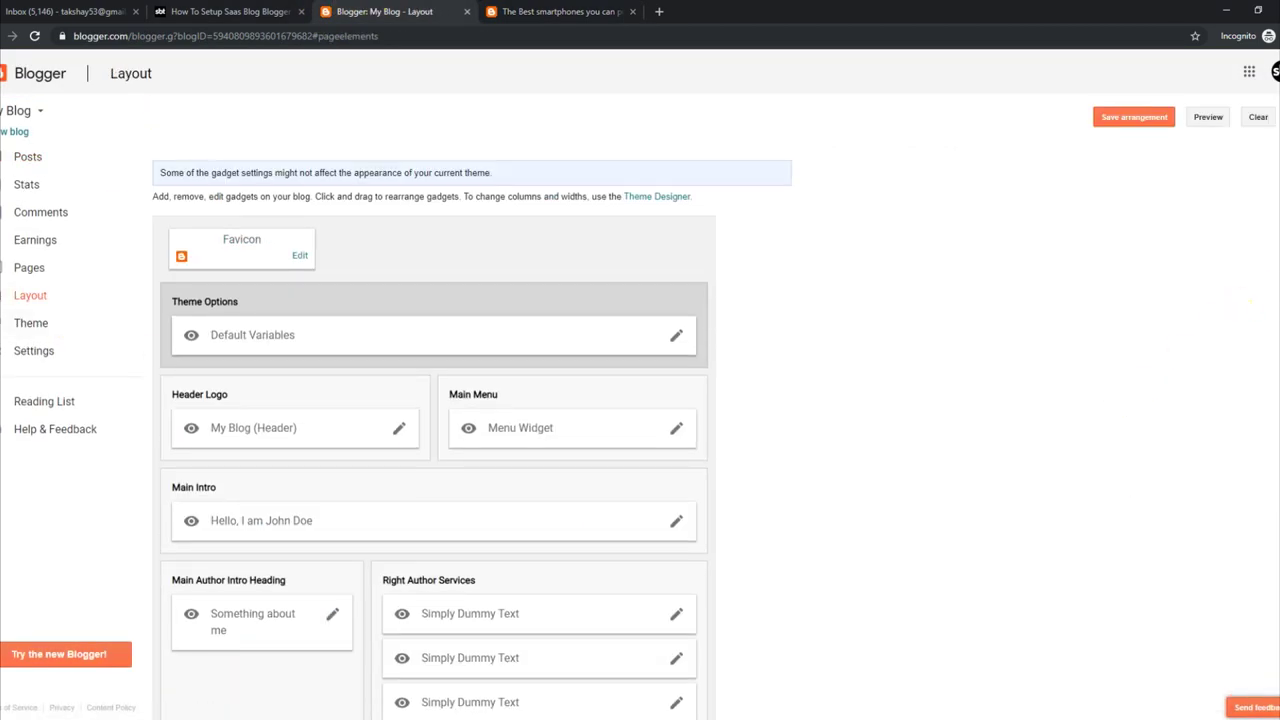
{"action": "scroll", "coordinate": [1276, 518], "scroll_direction": "down", "scroll_amount": 10}
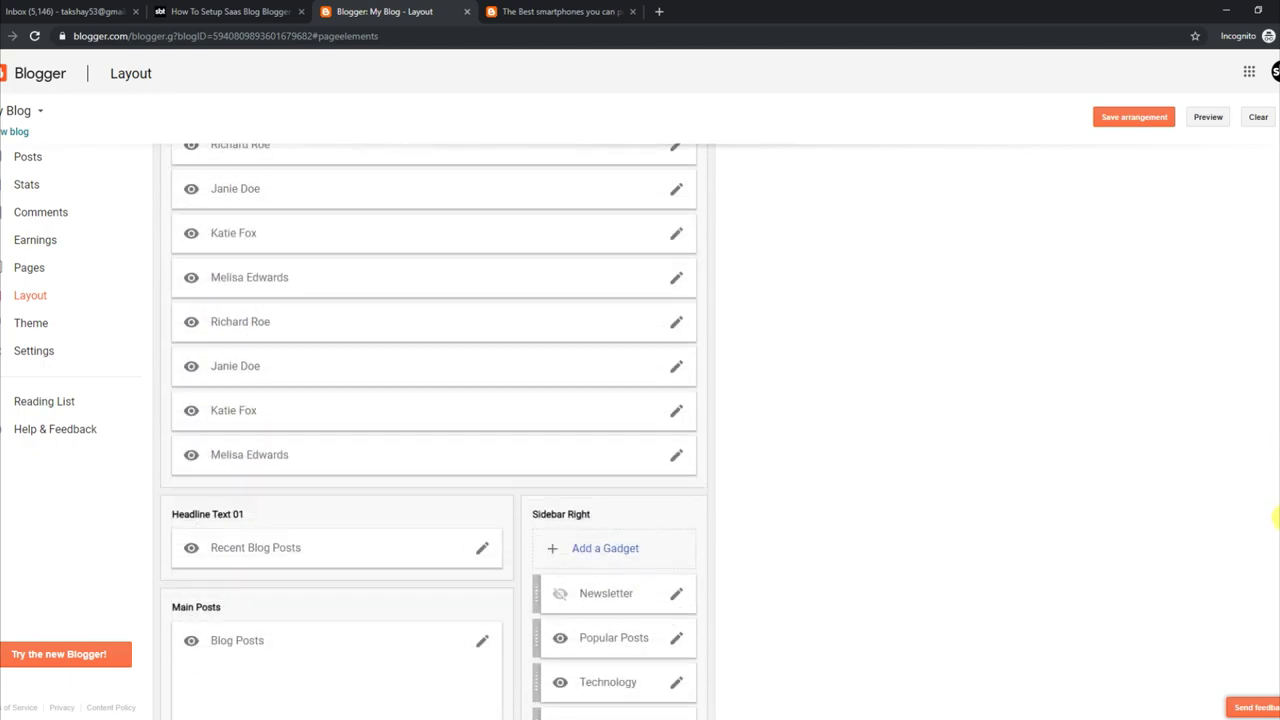
{"action": "scroll", "coordinate": [1276, 518], "scroll_direction": "down", "scroll_amount": 3}
{"action": "left_click", "coordinate": [604, 388]}
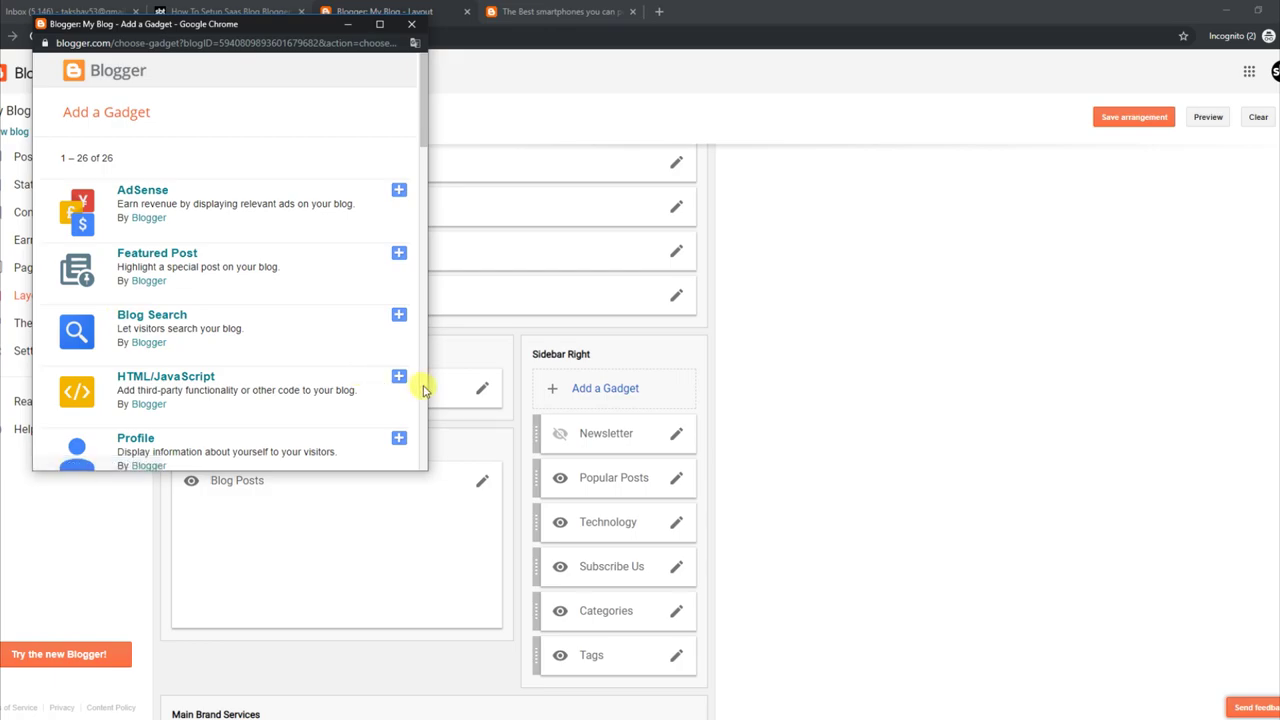
{"action": "right_click", "coordinate": [116, 276]}
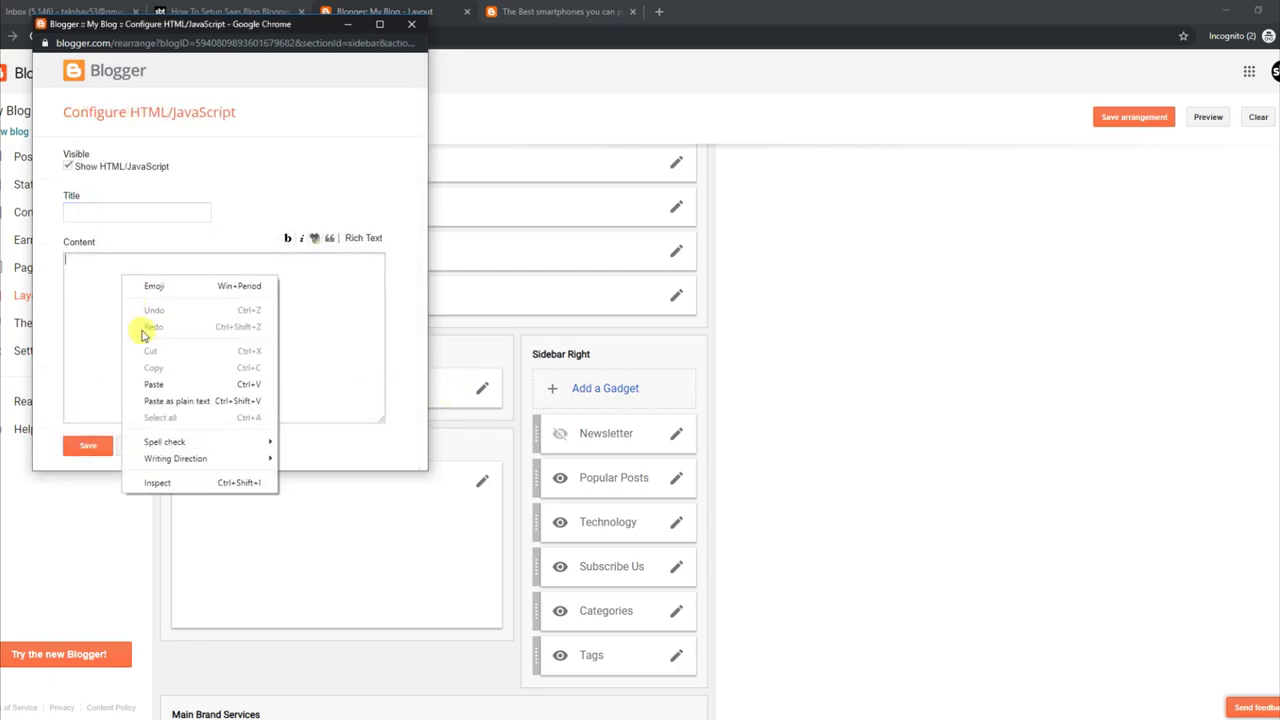
{"action": "left_click", "coordinate": [157, 380]}
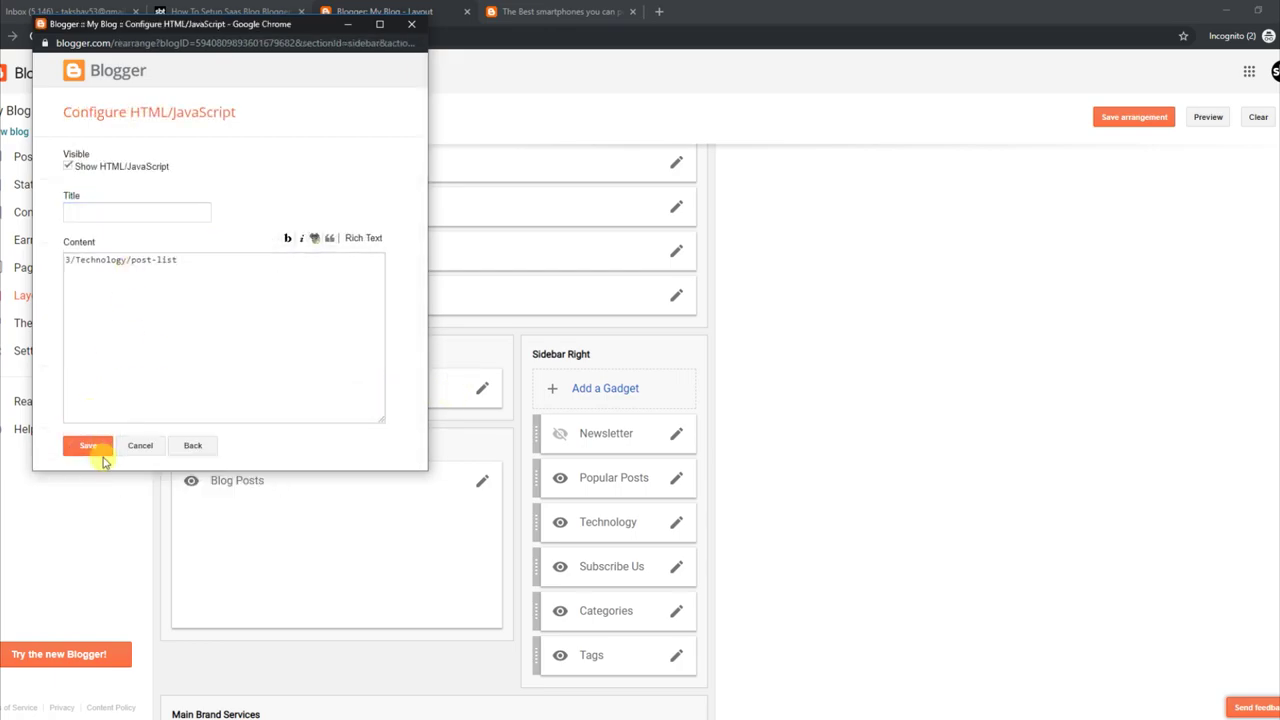
{"action": "left_click", "coordinate": [100, 446]}
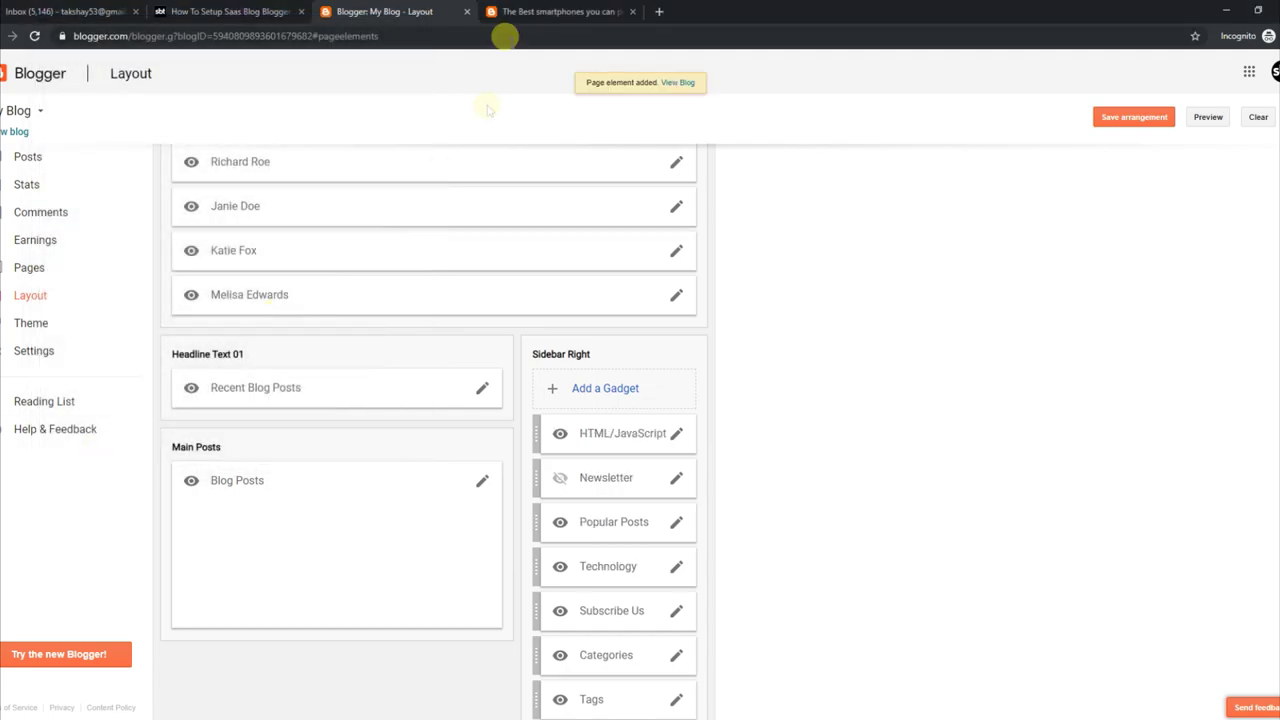
{"action": "left_click", "coordinate": [530, 11]}
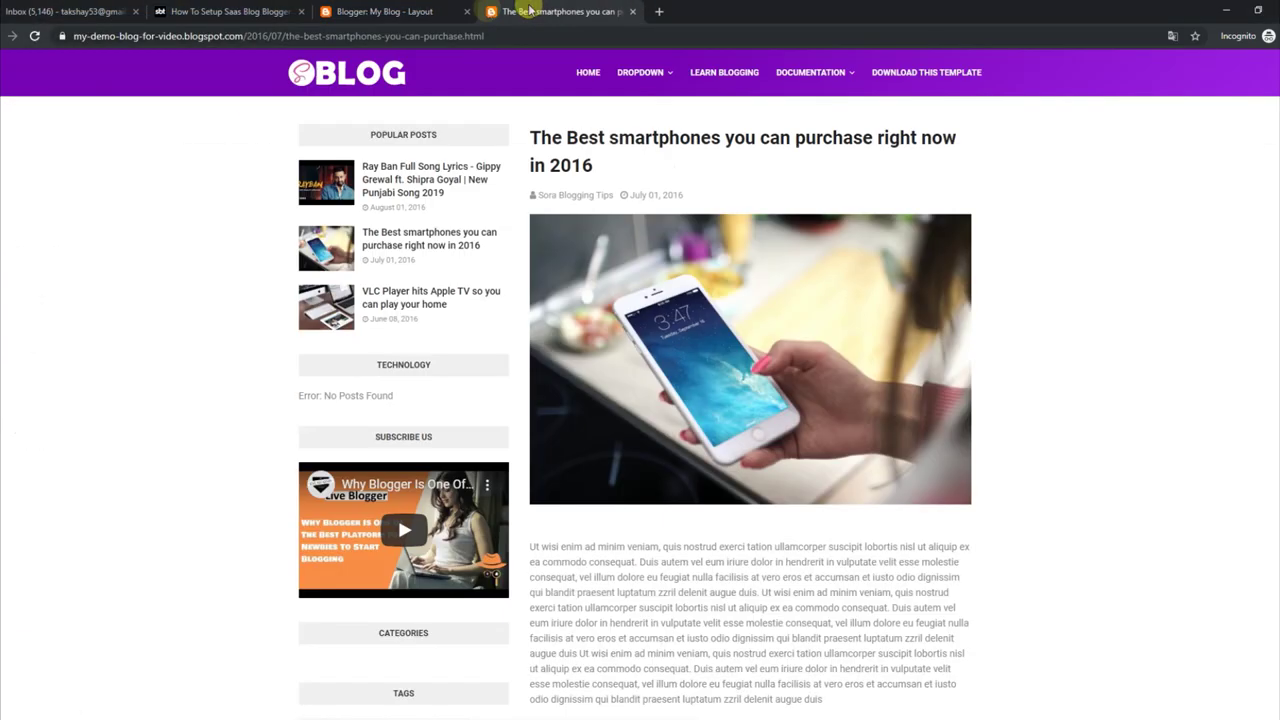
{"action": "left_click", "coordinate": [34, 37]}
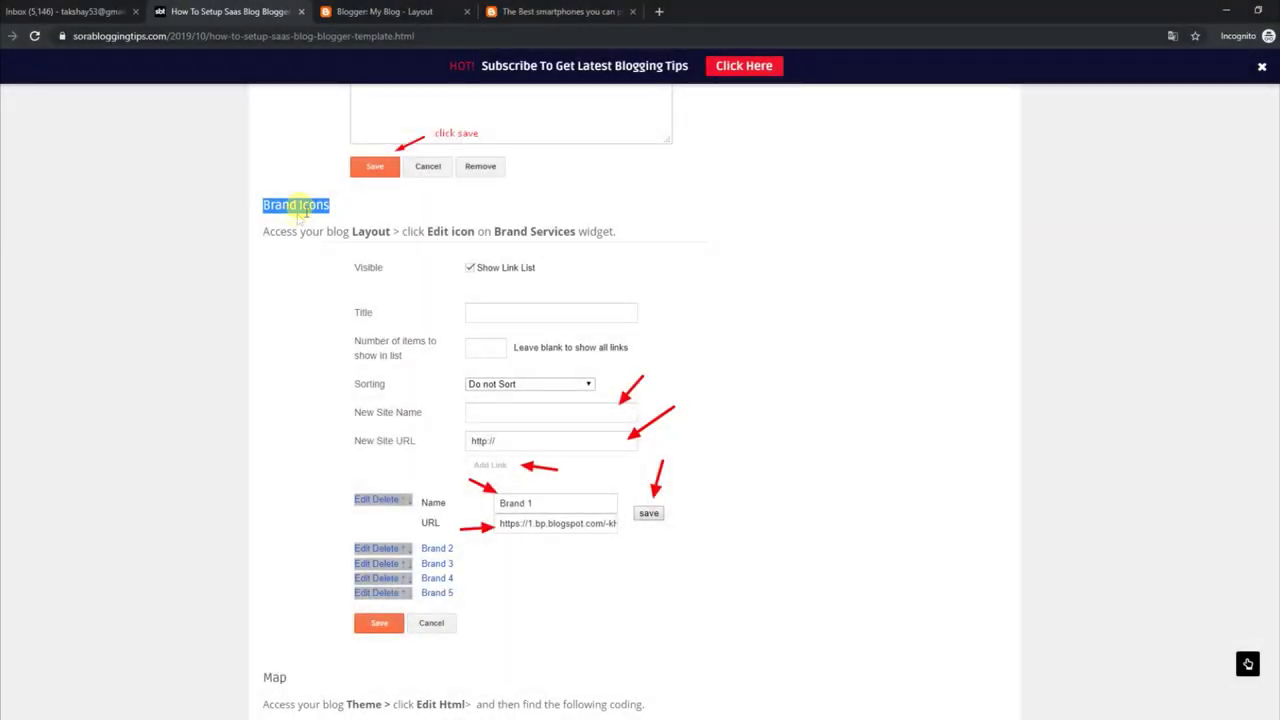
Step: Read the tutorial's Brand Icons instructions and examine the brand logo strip on the blog's home page
{"action": "left_click_drag", "start_coordinate": [264, 231], "coordinate": [615, 232]}
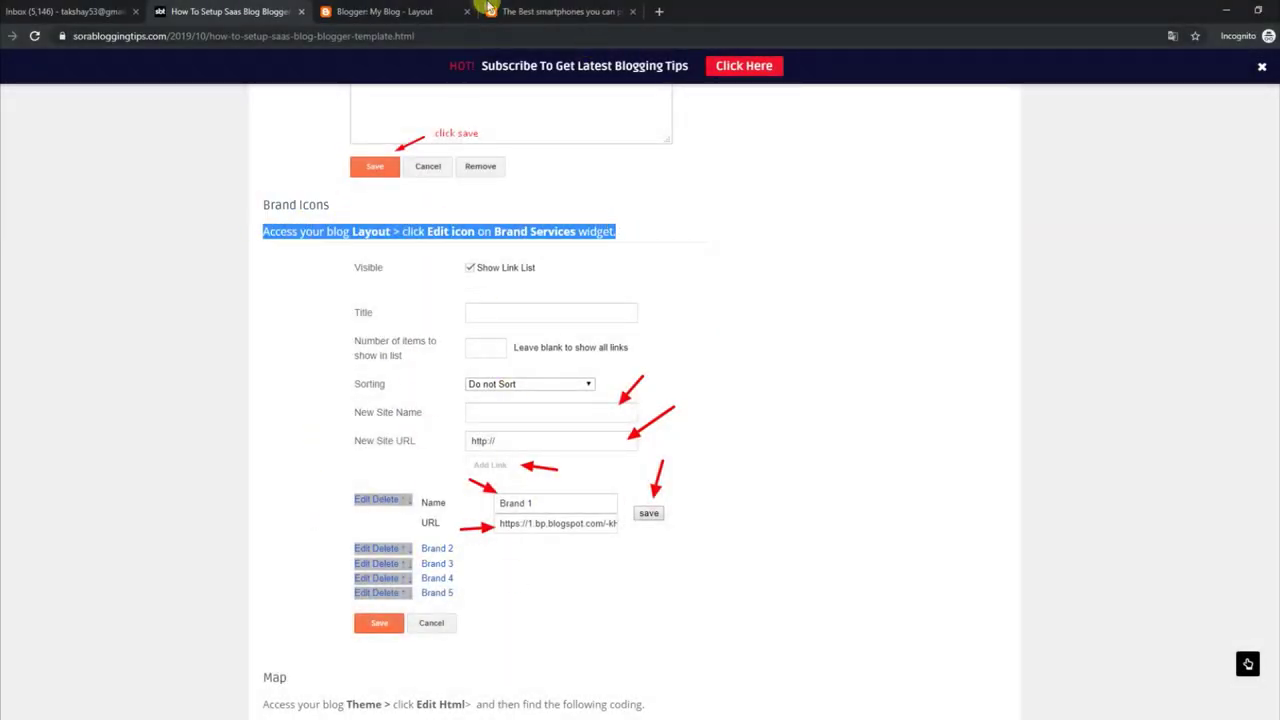
{"action": "left_click", "coordinate": [563, 8]}
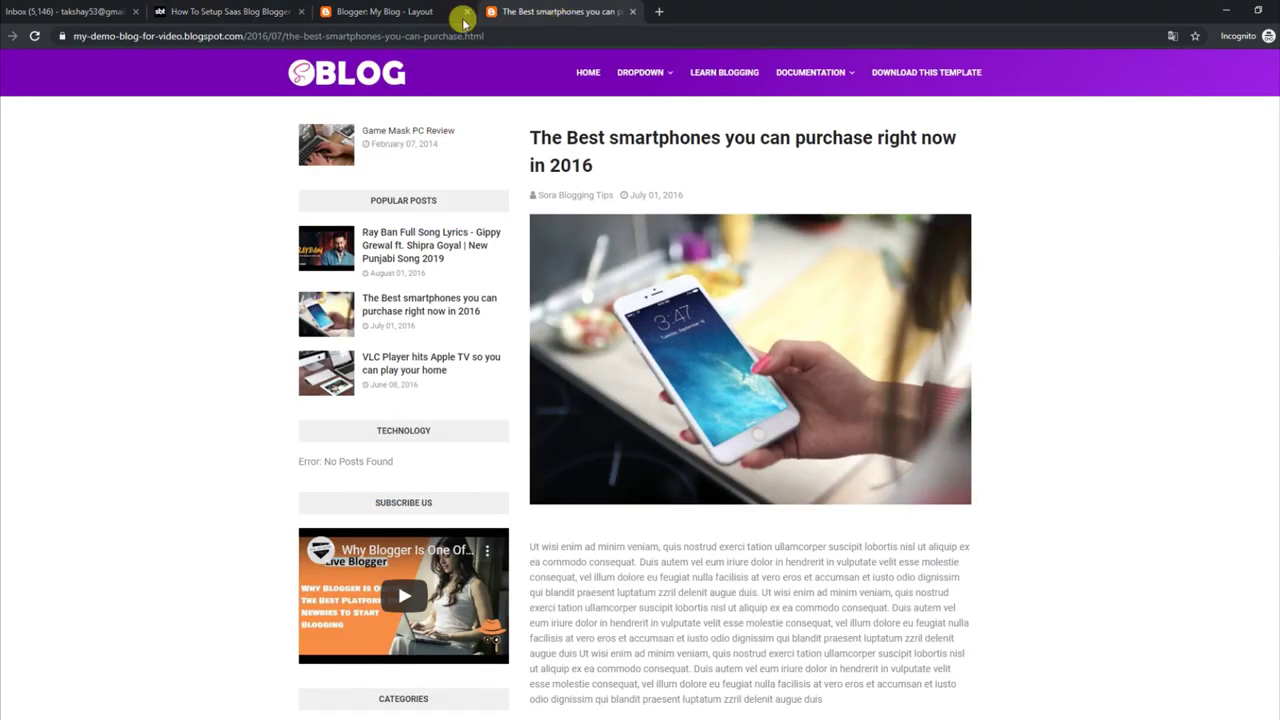
{"action": "left_click", "coordinate": [592, 74]}
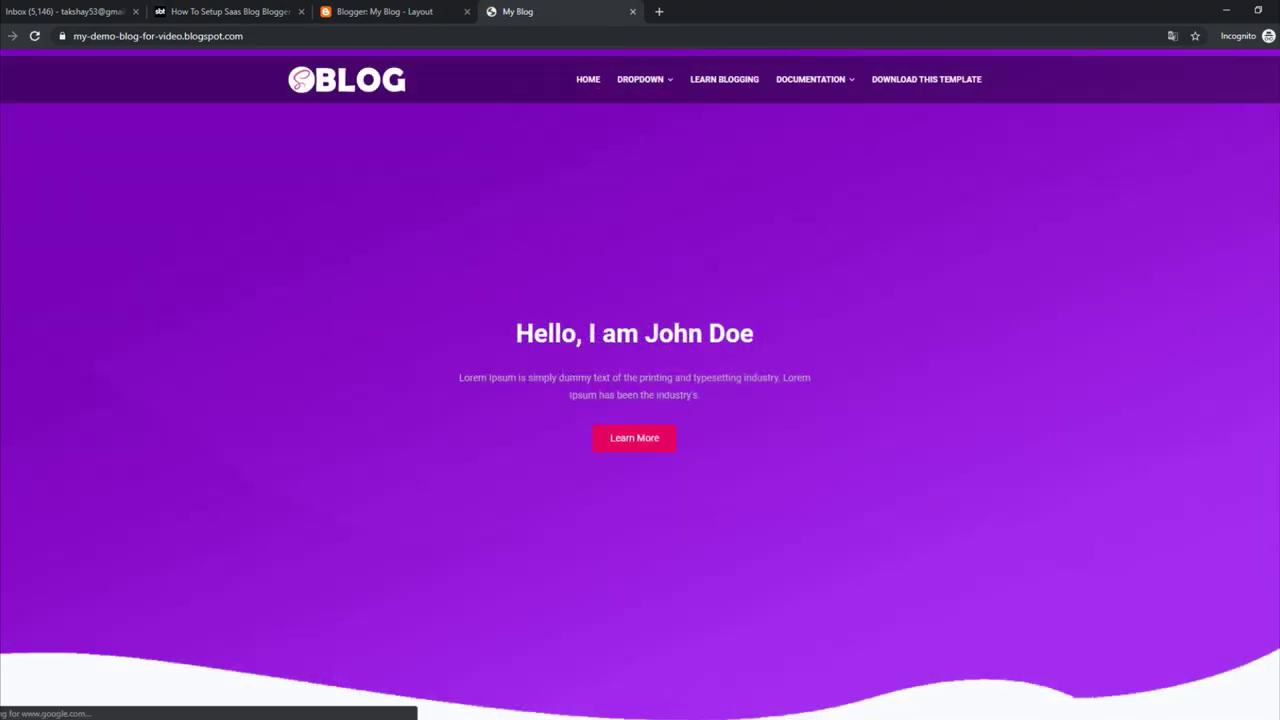
{"action": "scroll", "coordinate": [640, 384], "scroll_direction": "down", "scroll_amount": 15}
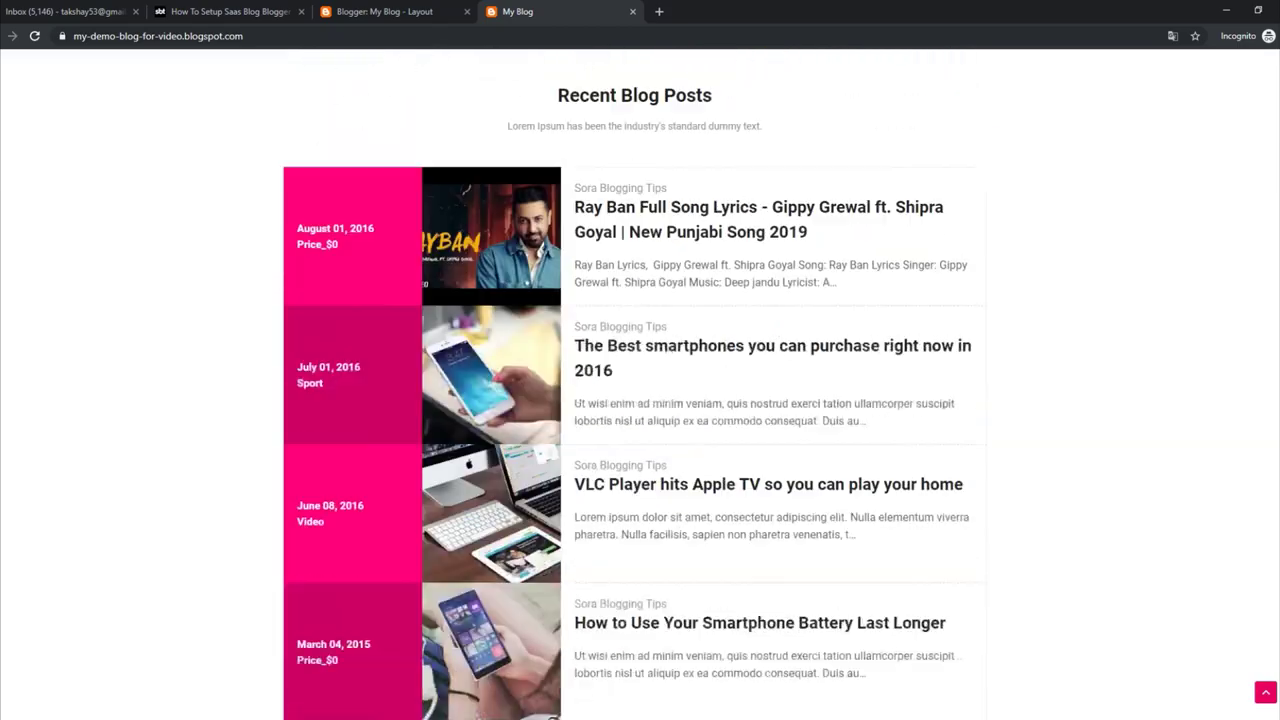
{"action": "scroll", "coordinate": [1272, 525], "scroll_direction": "down", "scroll_amount": 7}
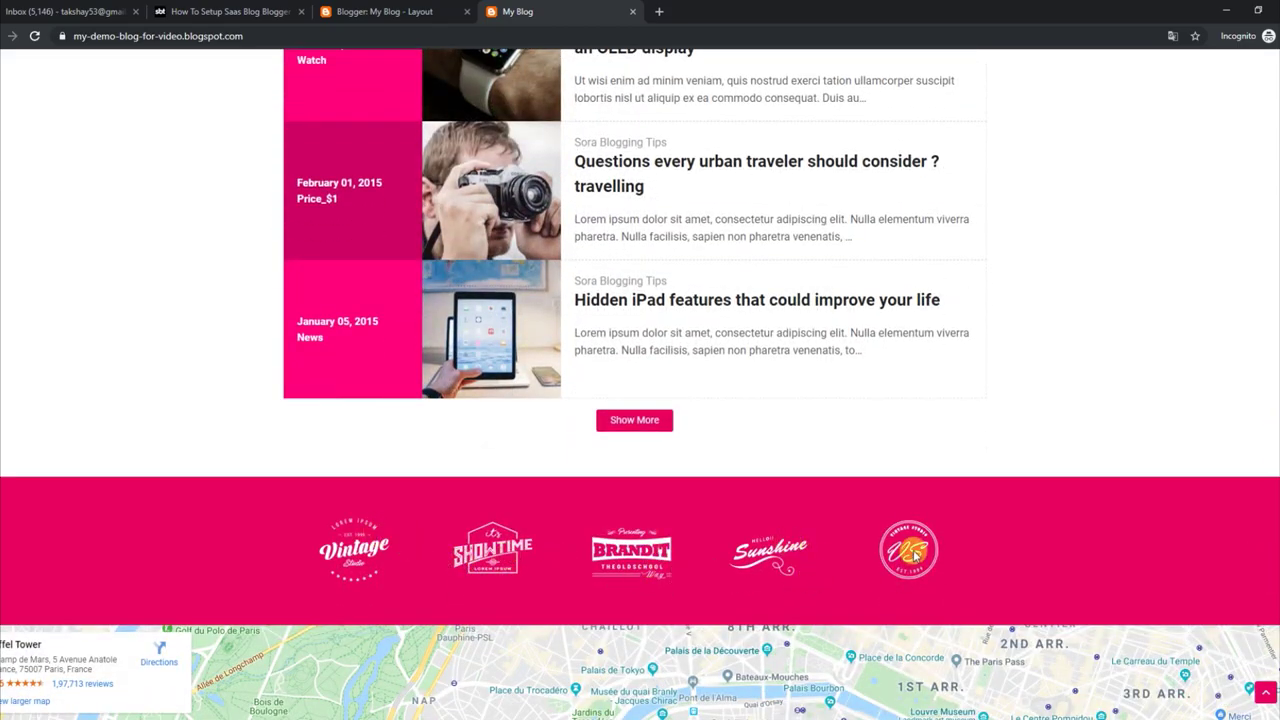
{"action": "left_click", "coordinate": [410, 11]}
{"action": "left_click", "coordinate": [235, 11]}
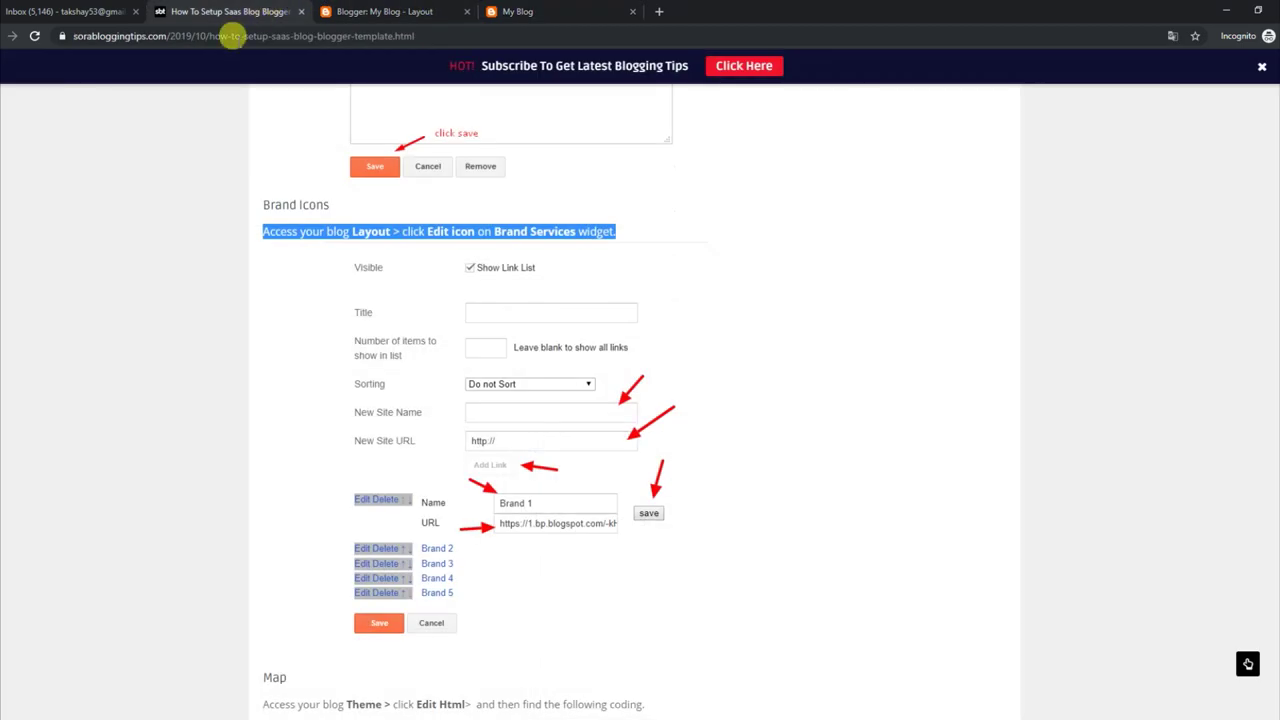
Step: Open the Main Brand Services Link List settings in the layout and inspect the Brand 1 entry's name and image URL
{"action": "left_click", "coordinate": [370, 11]}
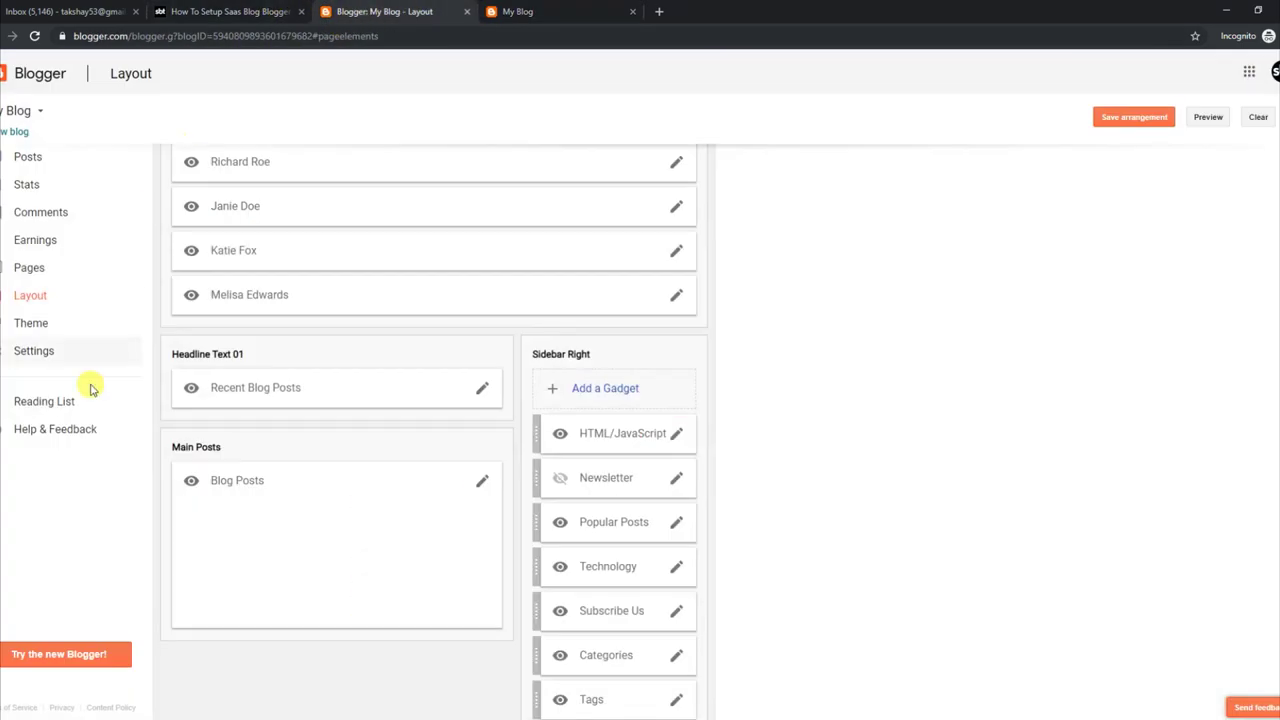
{"action": "scroll", "coordinate": [1262, 400], "scroll_direction": "up", "scroll_amount": 5}
{"action": "scroll", "coordinate": [1262, 400], "scroll_direction": "down", "scroll_amount": 7}
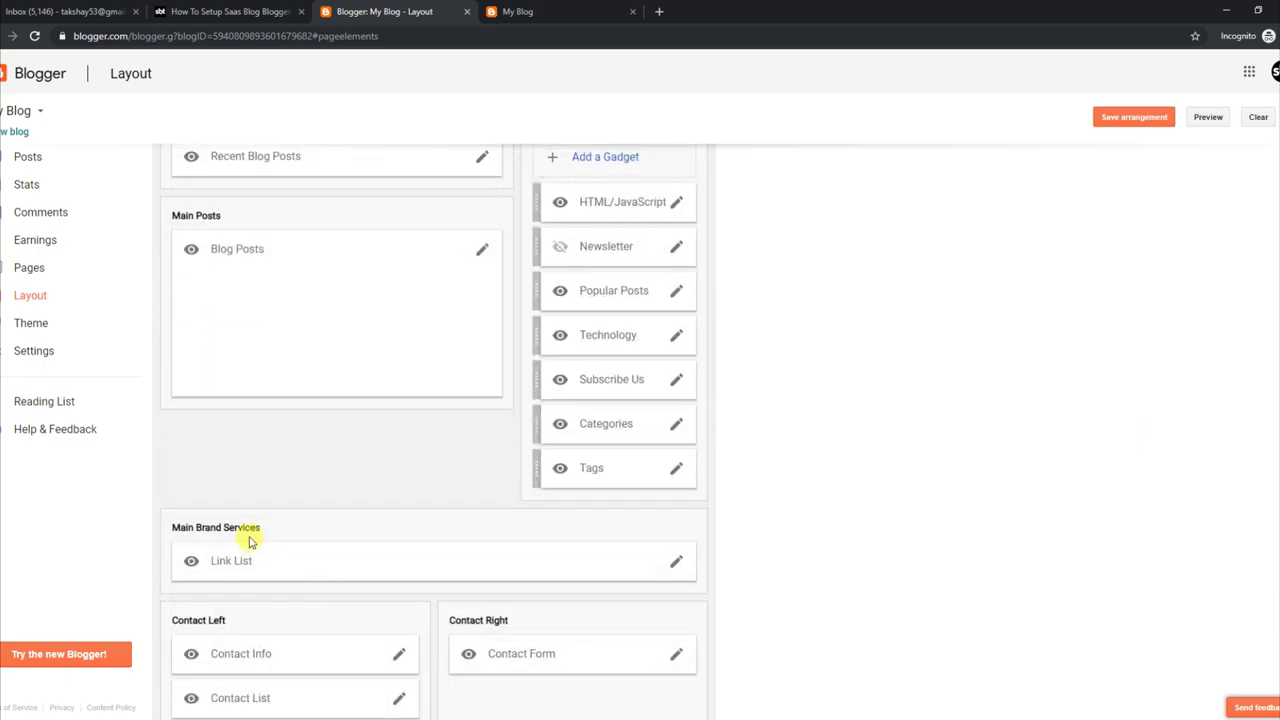
{"action": "left_click", "coordinate": [676, 562]}
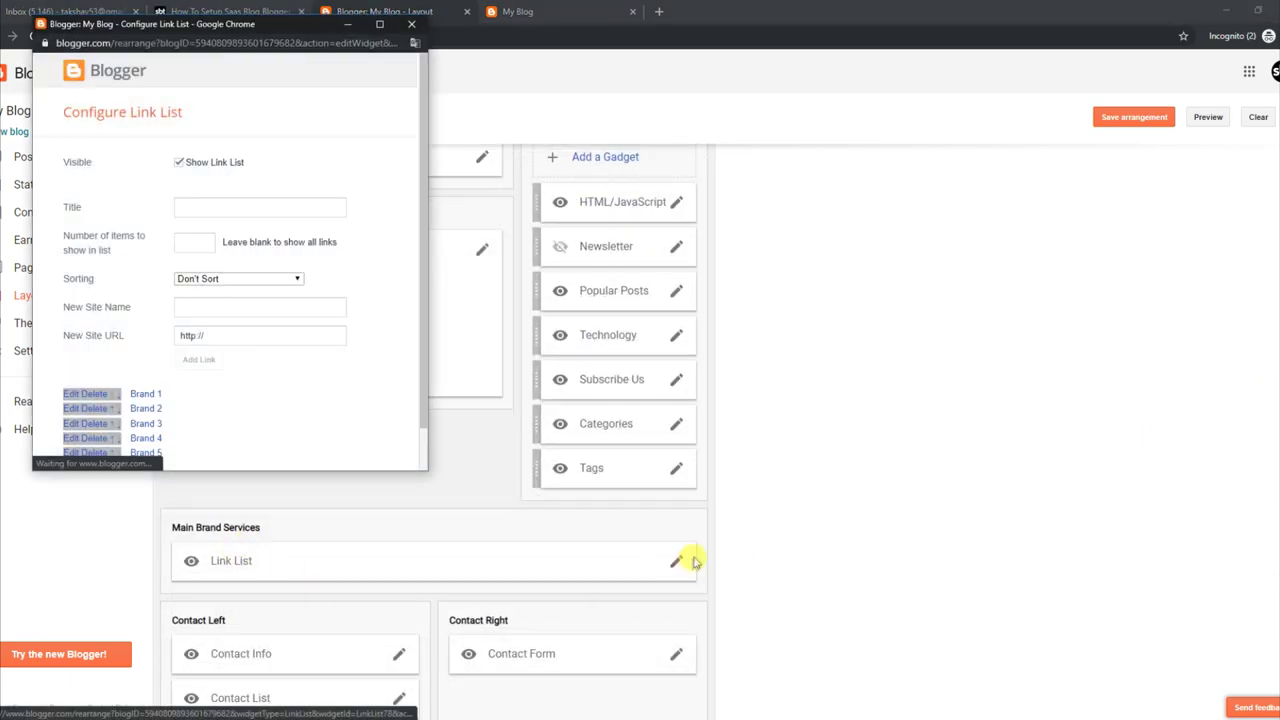
{"action": "left_click_drag", "start_coordinate": [423, 260], "coordinate": [423, 349]}
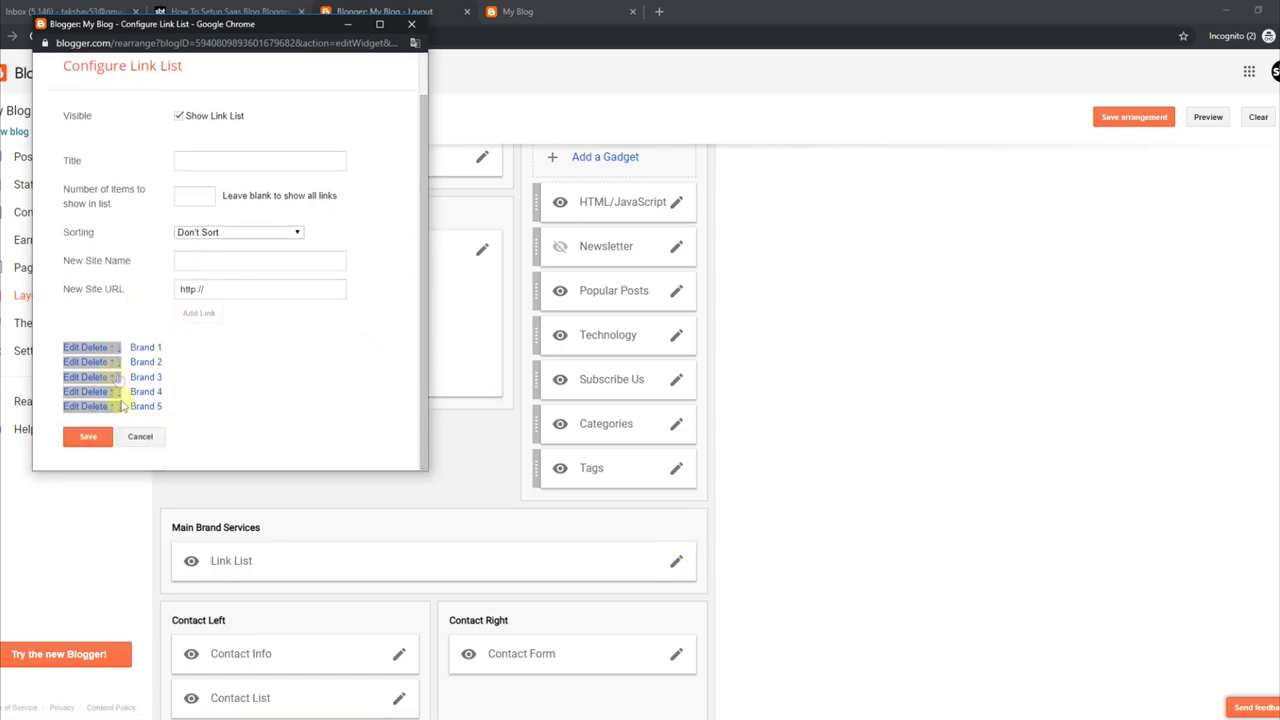
{"action": "left_click", "coordinate": [86, 349]}
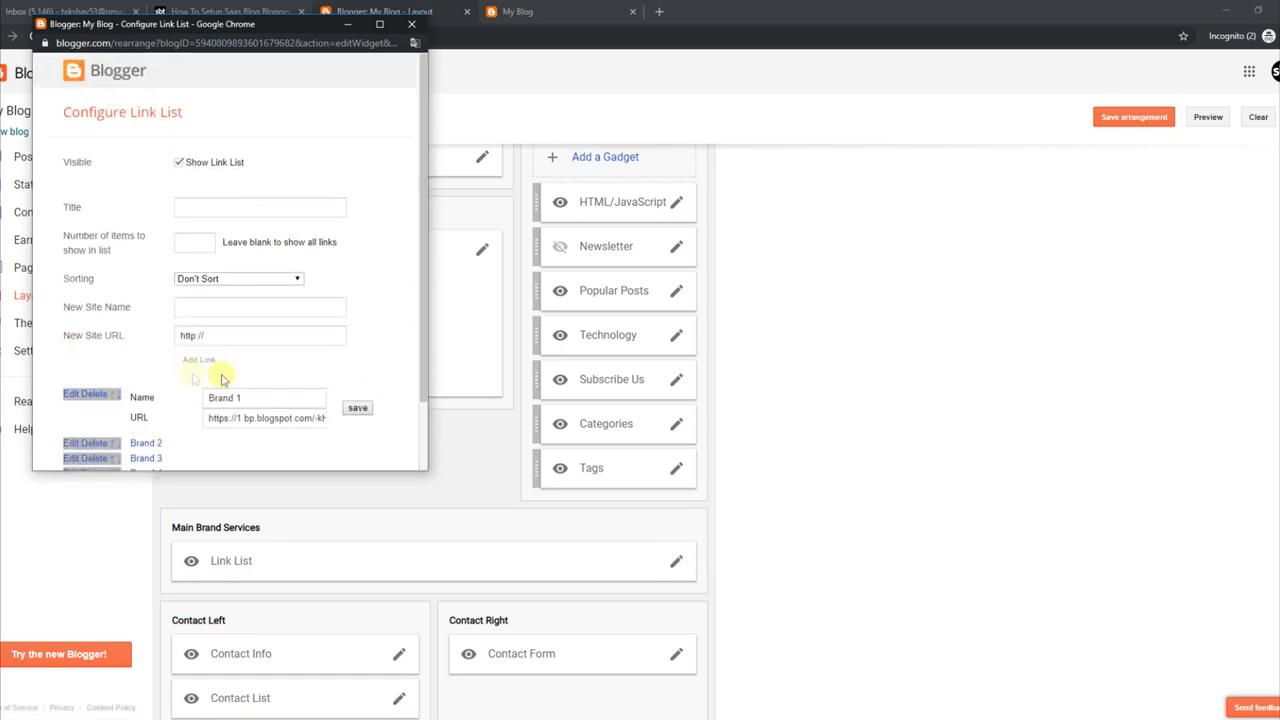
{"action": "left_click_drag", "start_coordinate": [420, 286], "coordinate": [420, 371]}
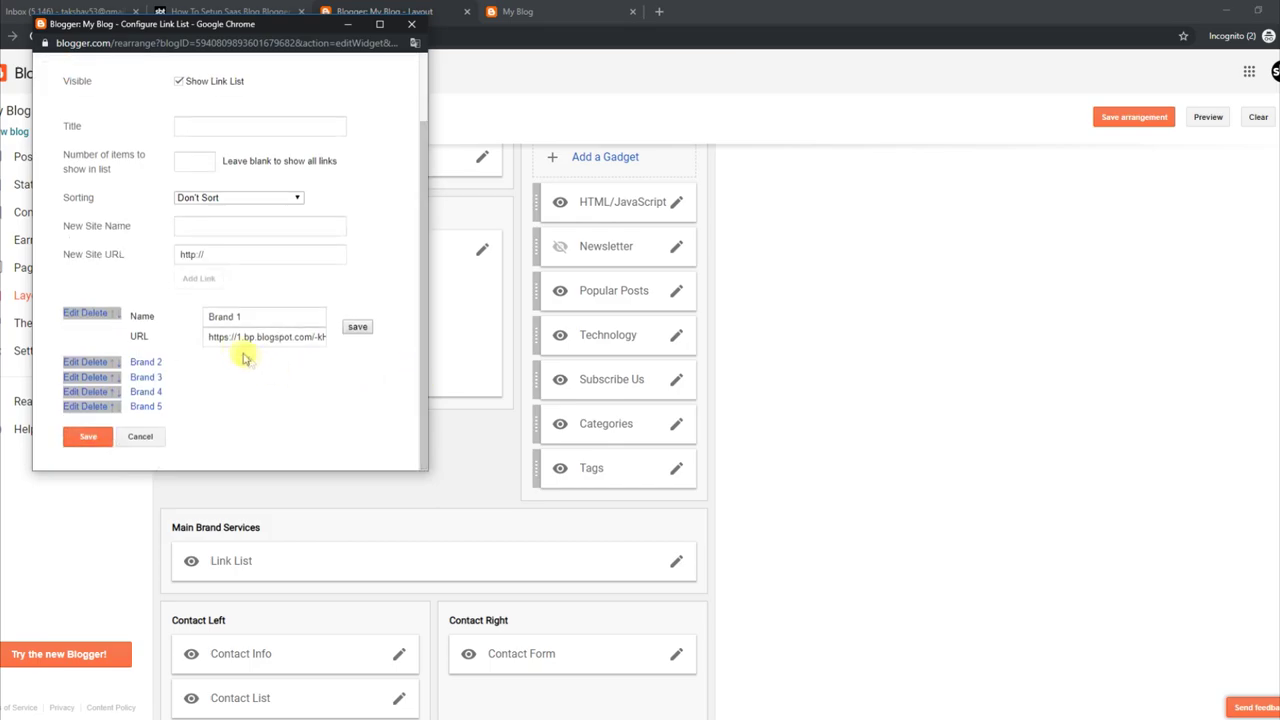
{"action": "left_click_drag", "start_coordinate": [209, 337], "coordinate": [336, 348]}
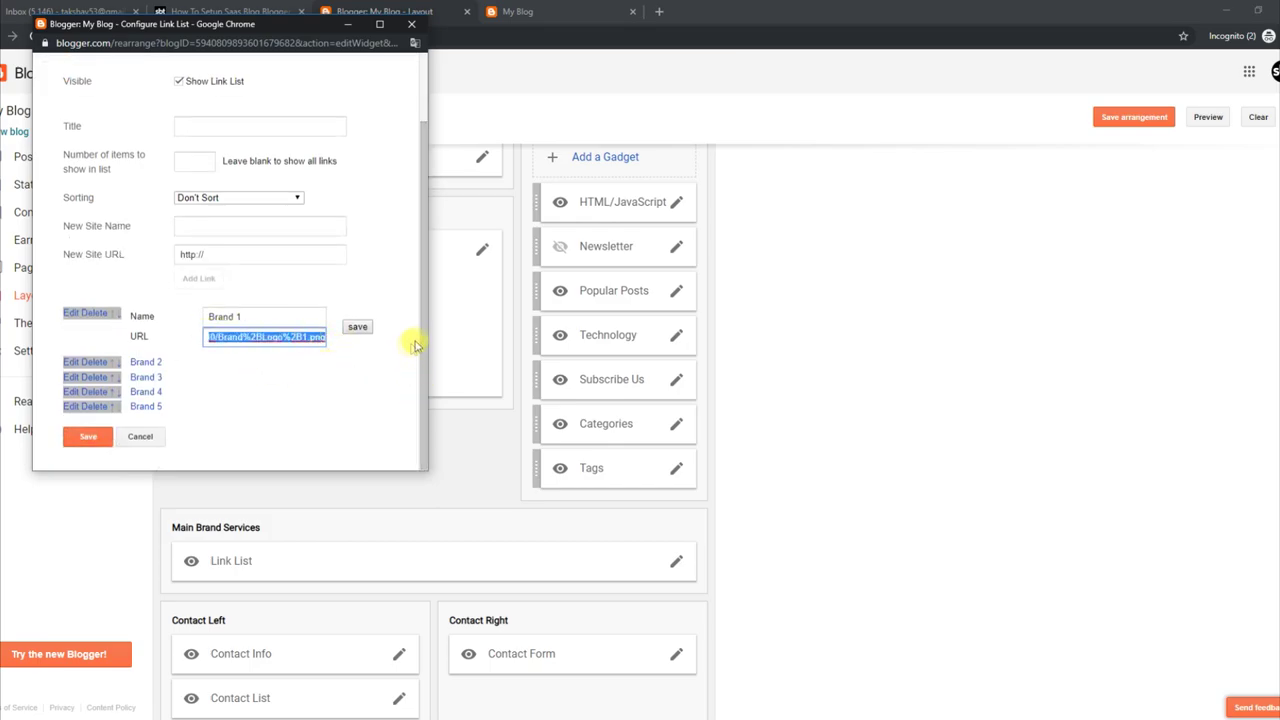
Step: Open the Brand 2 and Brand 3 entries for editing, save the Link List, and reload the blog's home page
{"action": "left_click", "coordinate": [73, 365]}
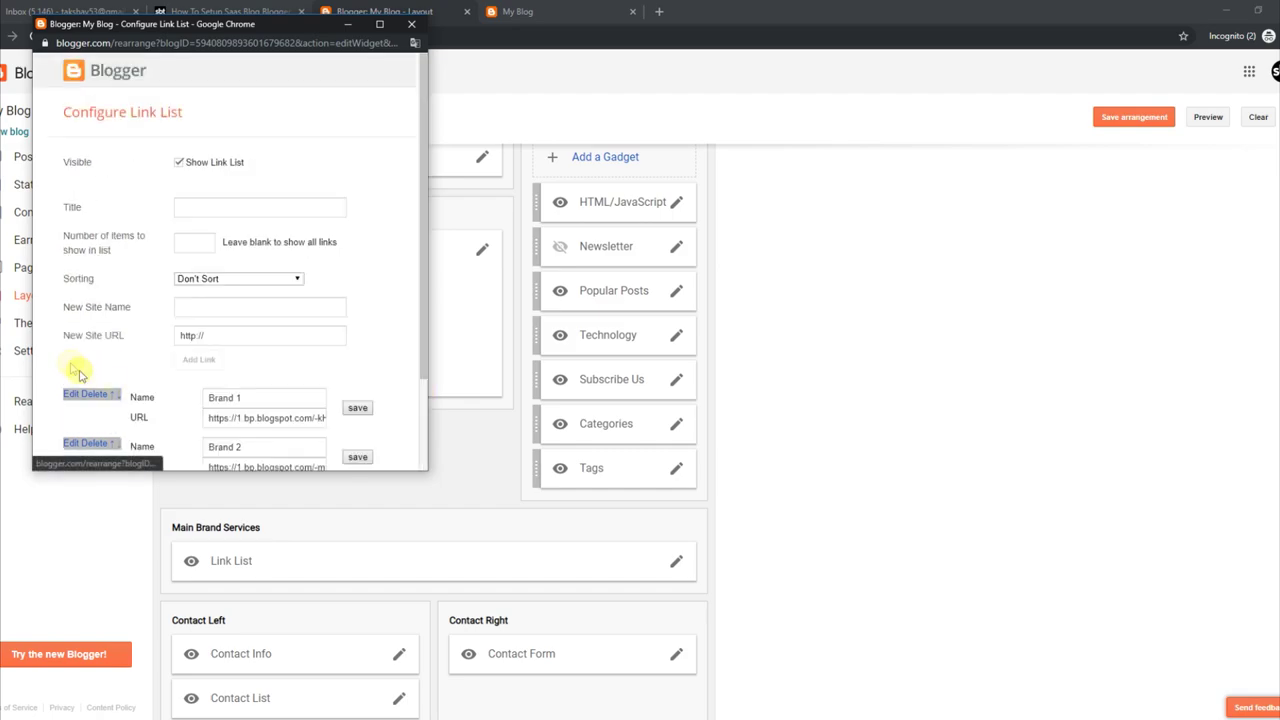
{"action": "left_click_drag", "start_coordinate": [423, 337], "coordinate": [430, 453]}
{"action": "left_click", "coordinate": [218, 352]}
{"action": "left_click", "coordinate": [72, 378]}
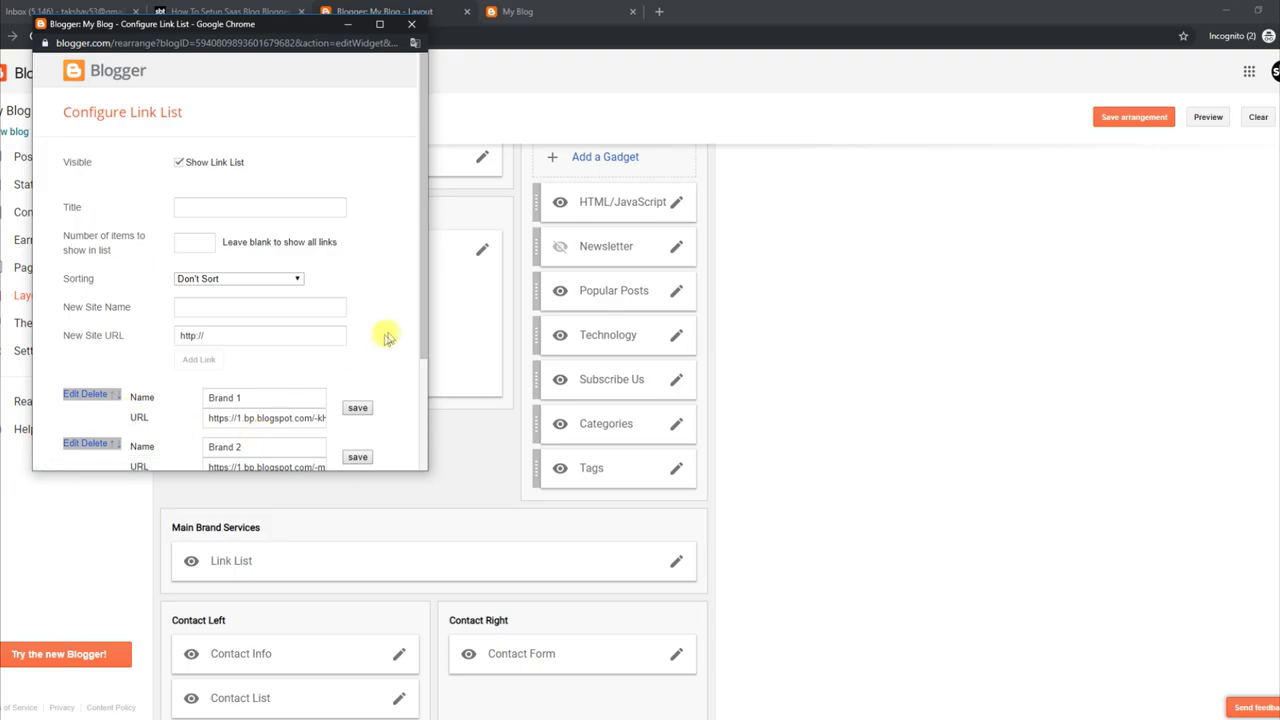
{"action": "left_click_drag", "start_coordinate": [423, 331], "coordinate": [416, 455]}
{"action": "left_click", "coordinate": [88, 436]}
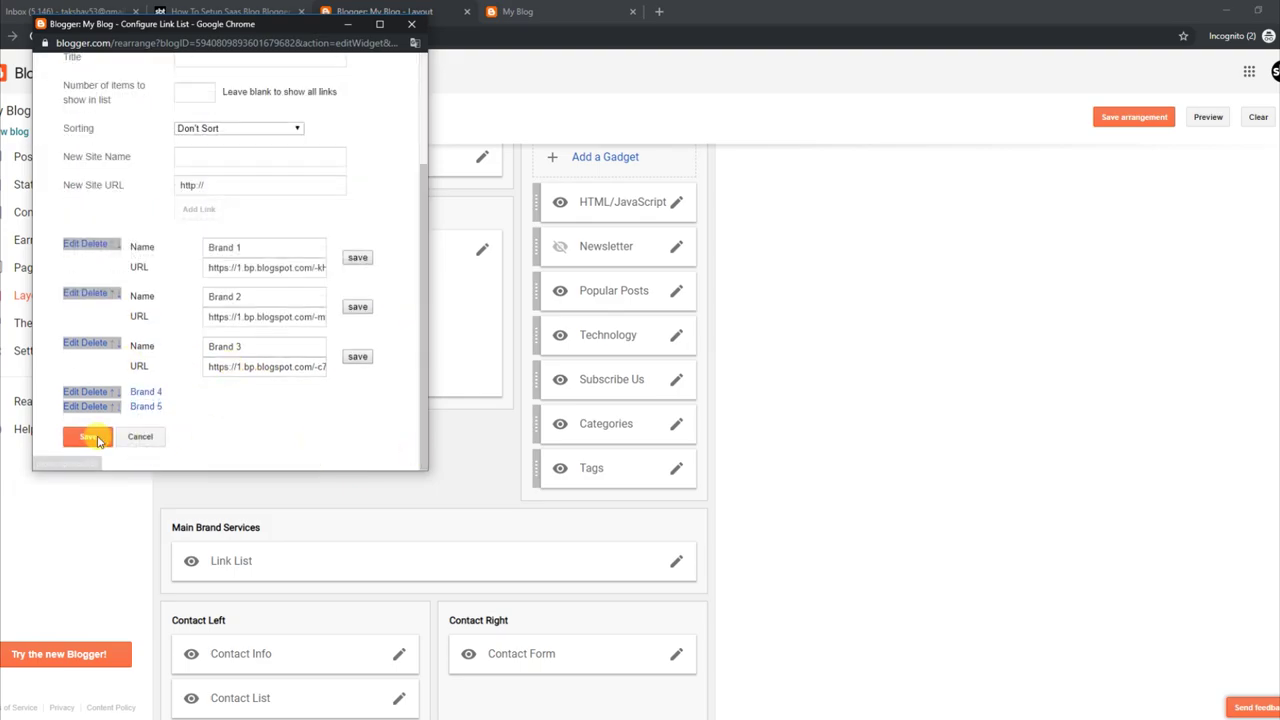
{"action": "left_click", "coordinate": [536, 12]}
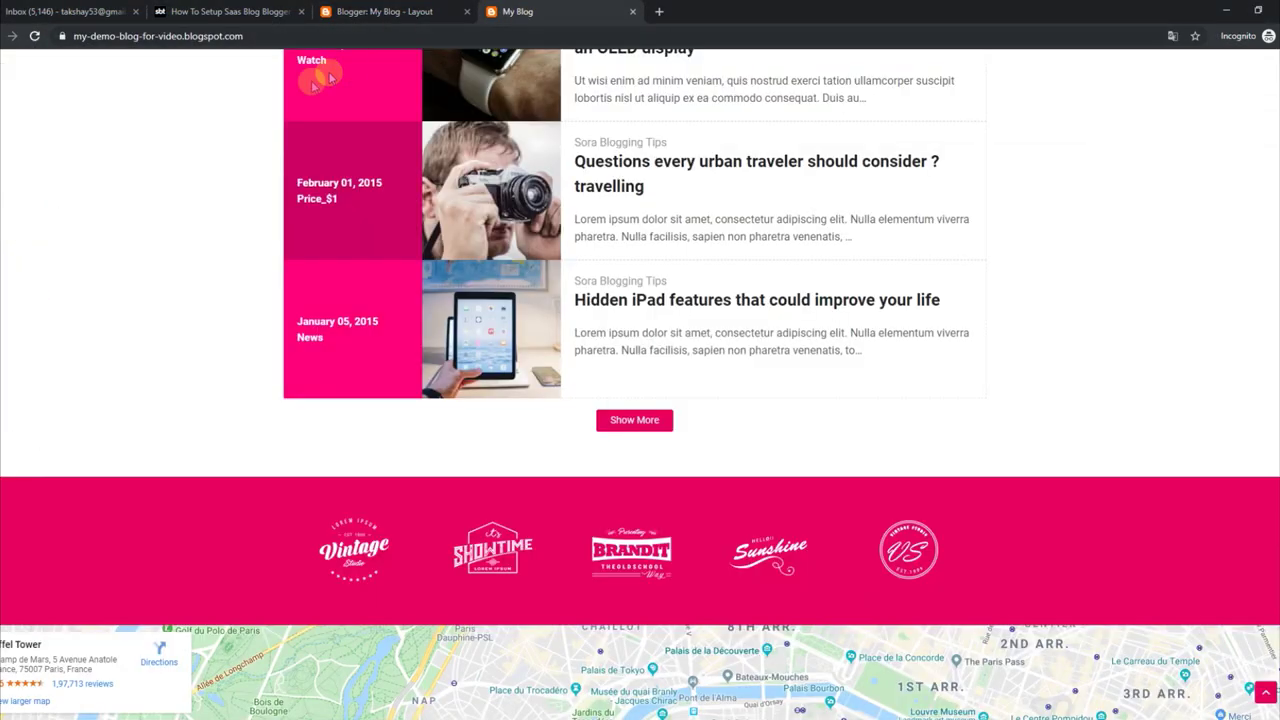
{"action": "left_click", "coordinate": [34, 36]}
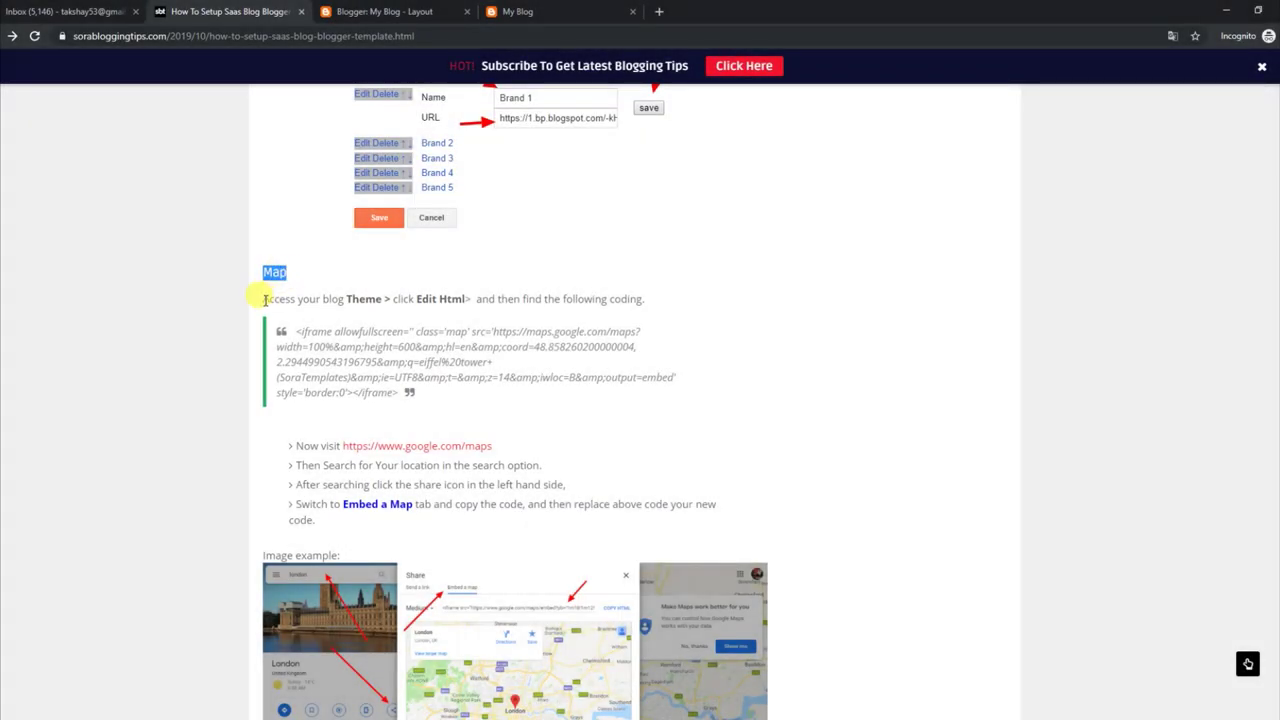
Step: Read the tutorial's Map instructions on finding the iframe code and getting replacement embed code from Google Maps
{"action": "left_click_drag", "start_coordinate": [265, 299], "coordinate": [637, 298]}
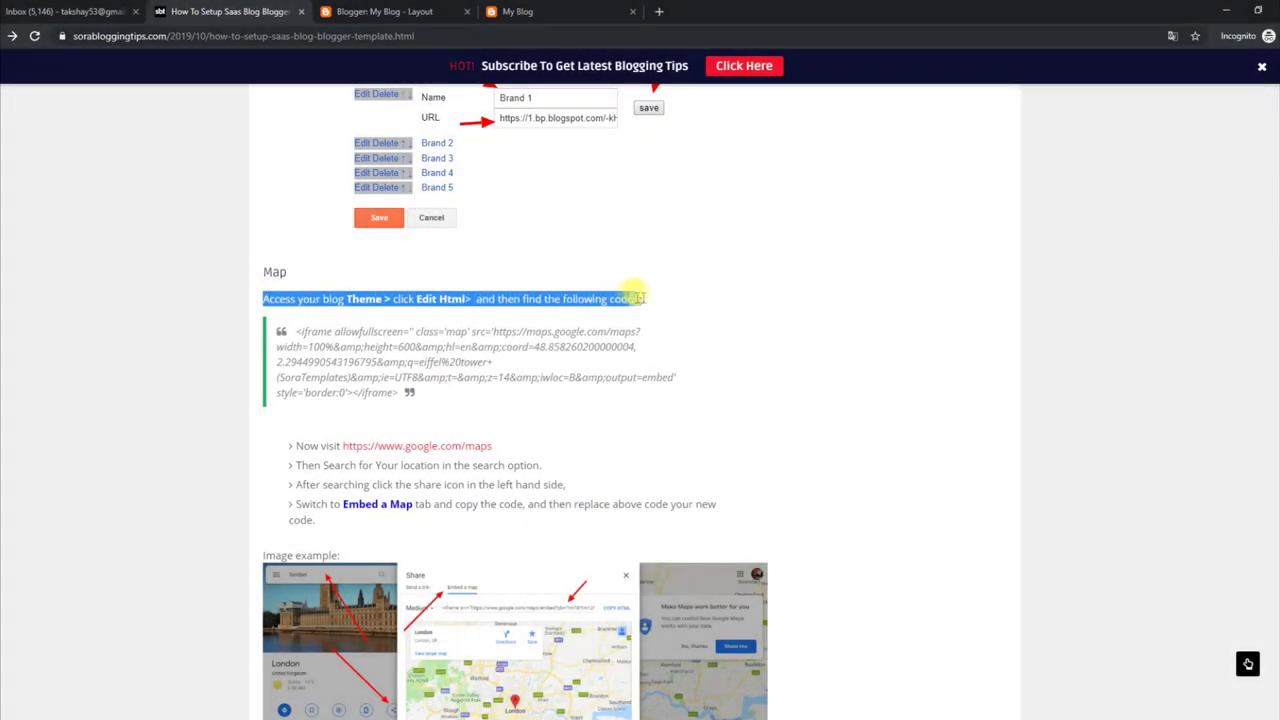
{"action": "left_click_drag", "start_coordinate": [296, 330], "coordinate": [398, 393]}
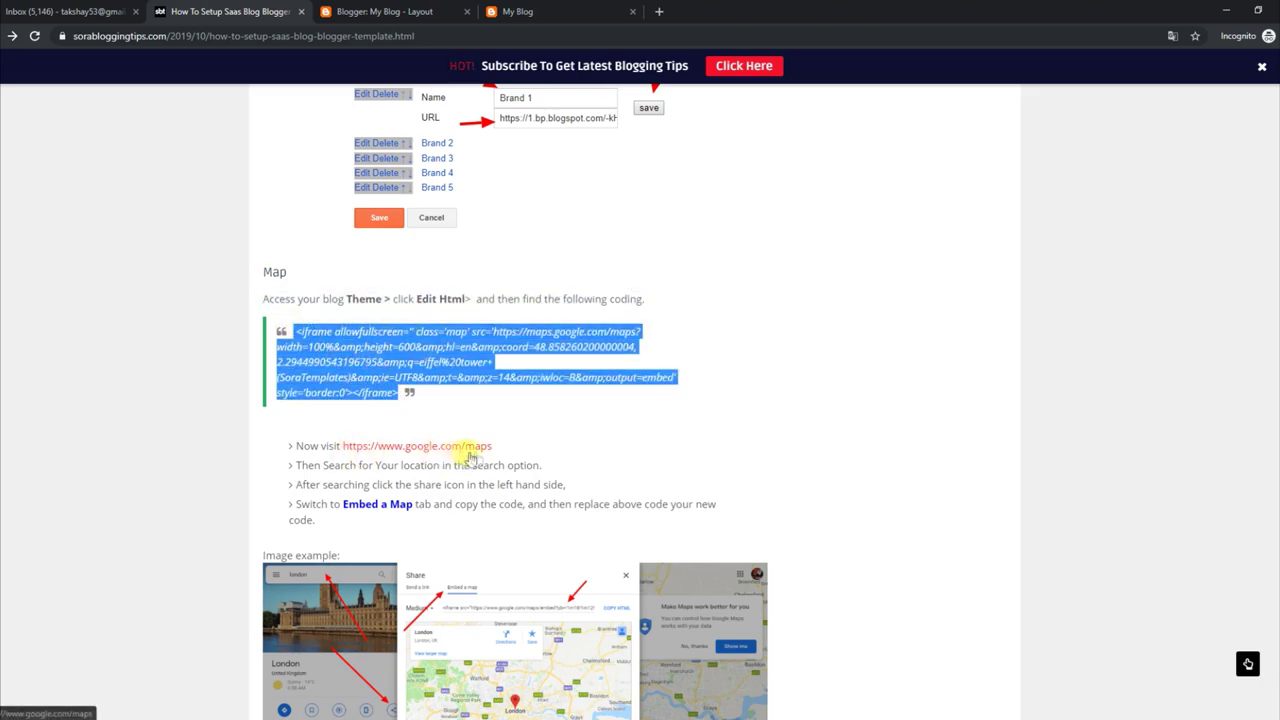
{"action": "left_click_drag", "start_coordinate": [298, 465], "coordinate": [531, 467]}
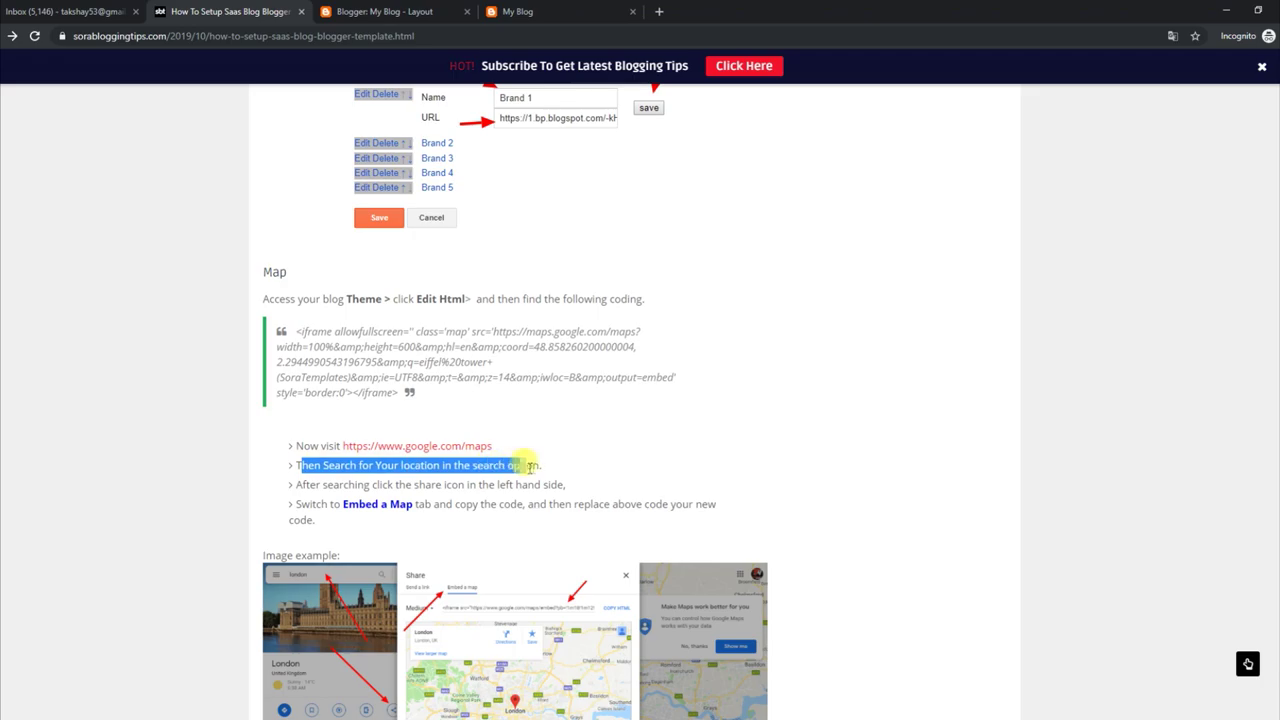
{"action": "left_click_drag", "start_coordinate": [298, 484], "coordinate": [576, 492]}
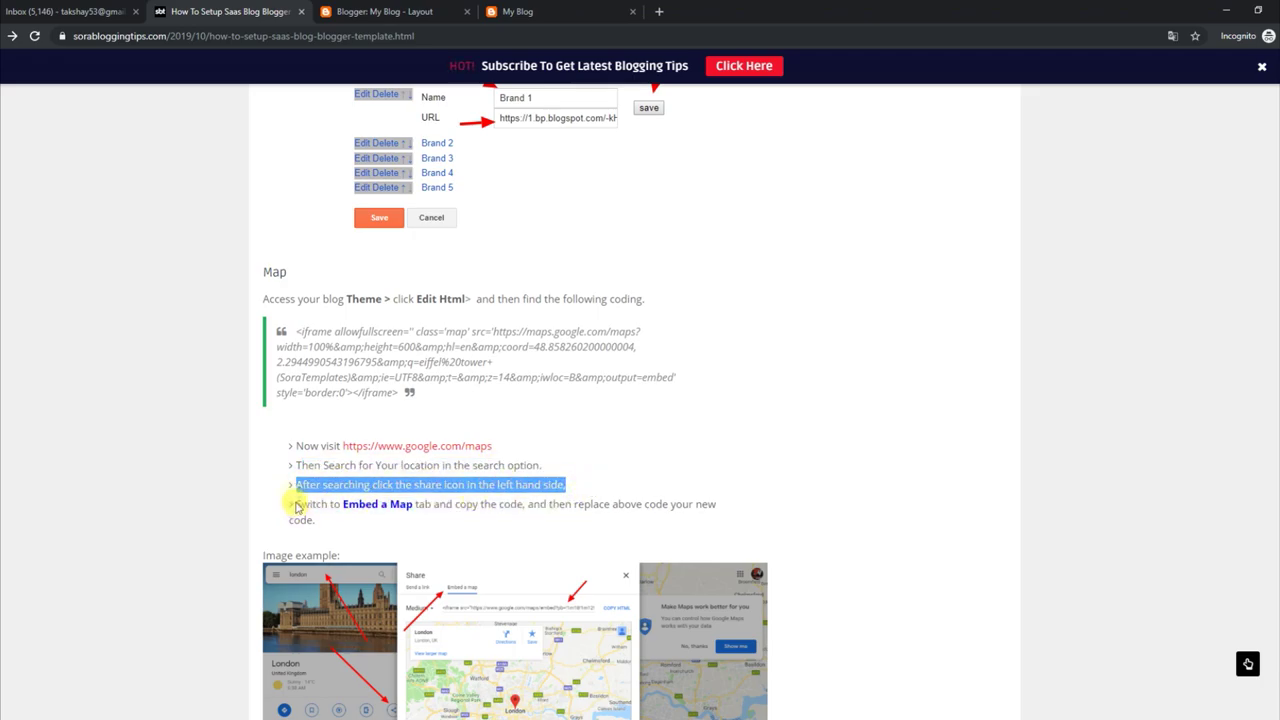
{"action": "left_click_drag", "start_coordinate": [296, 505], "coordinate": [528, 521]}
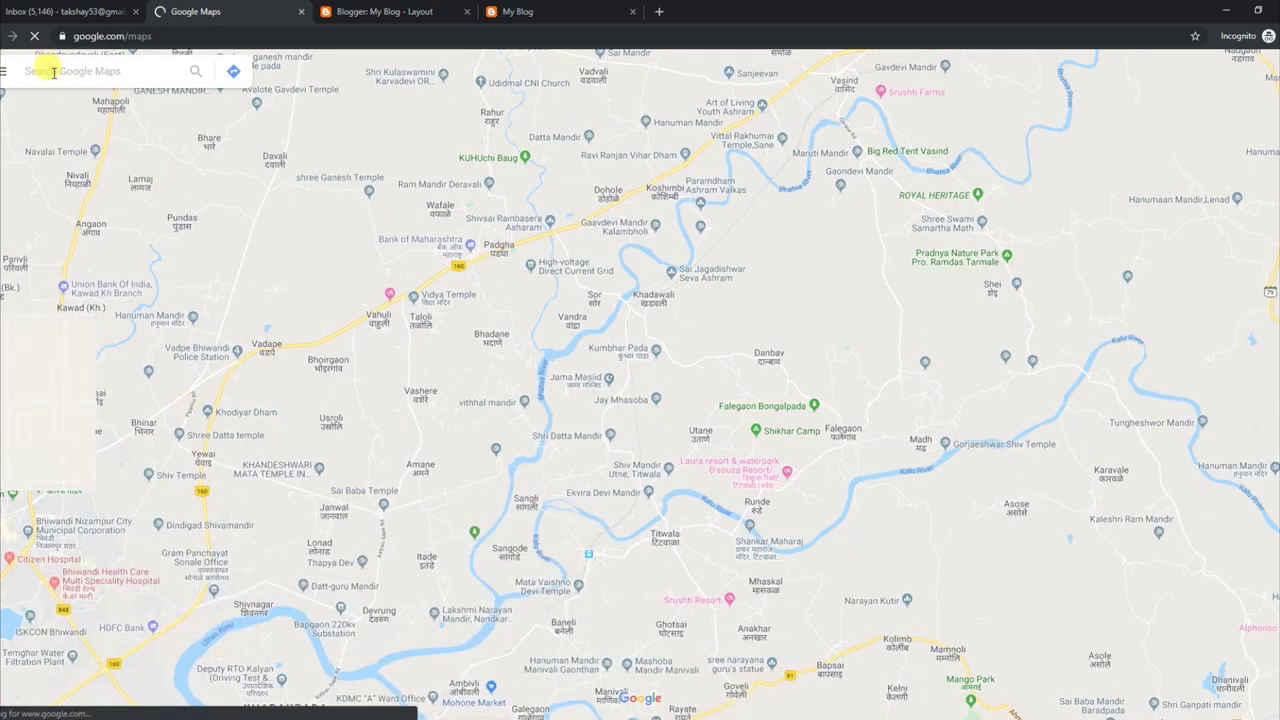
Step: Search Google Maps for mumbai and show the place's map embedding options for sharing
{"action": "left_click", "coordinate": [53, 71]}
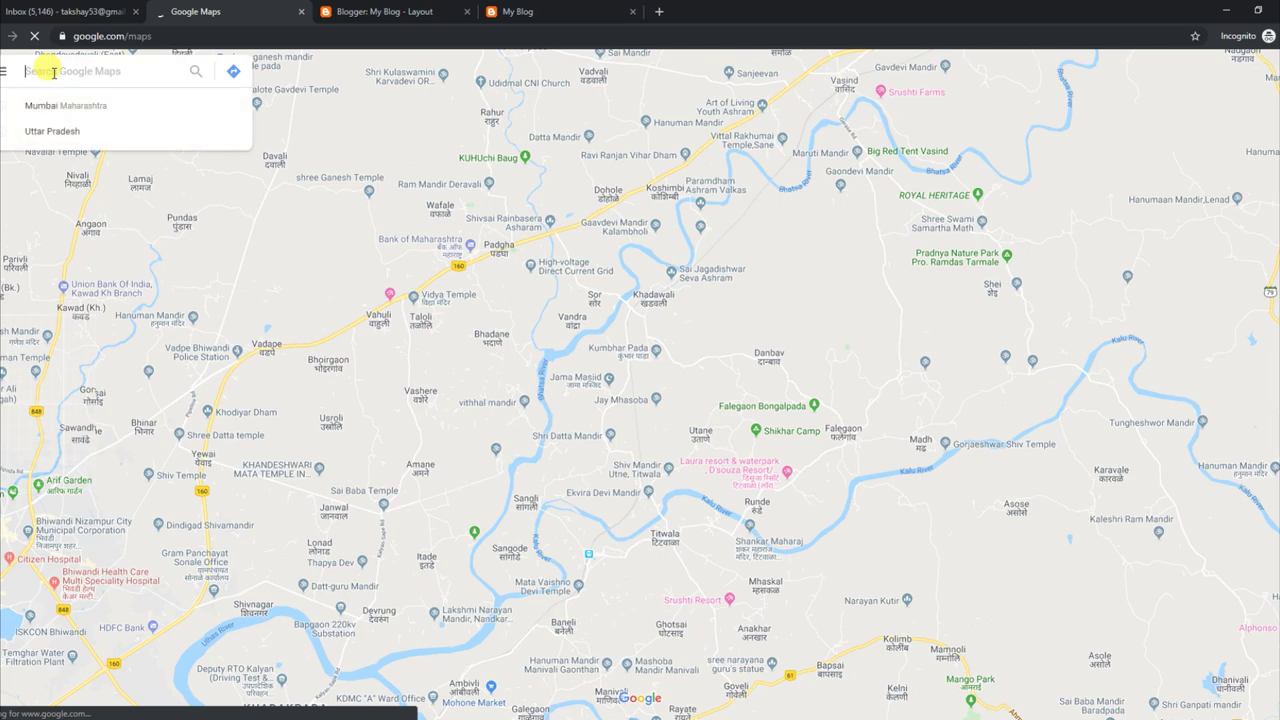
{"action": "type", "text": "mumbai"}
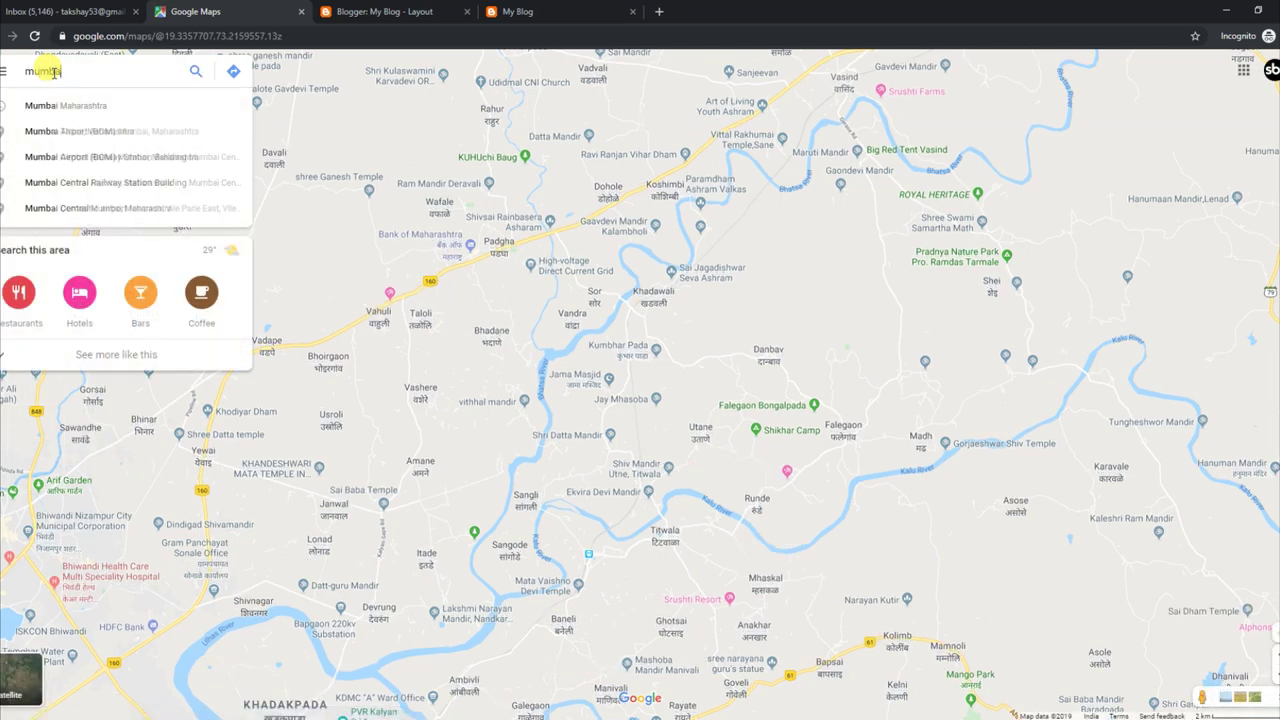
{"action": "key", "text": "Return"}
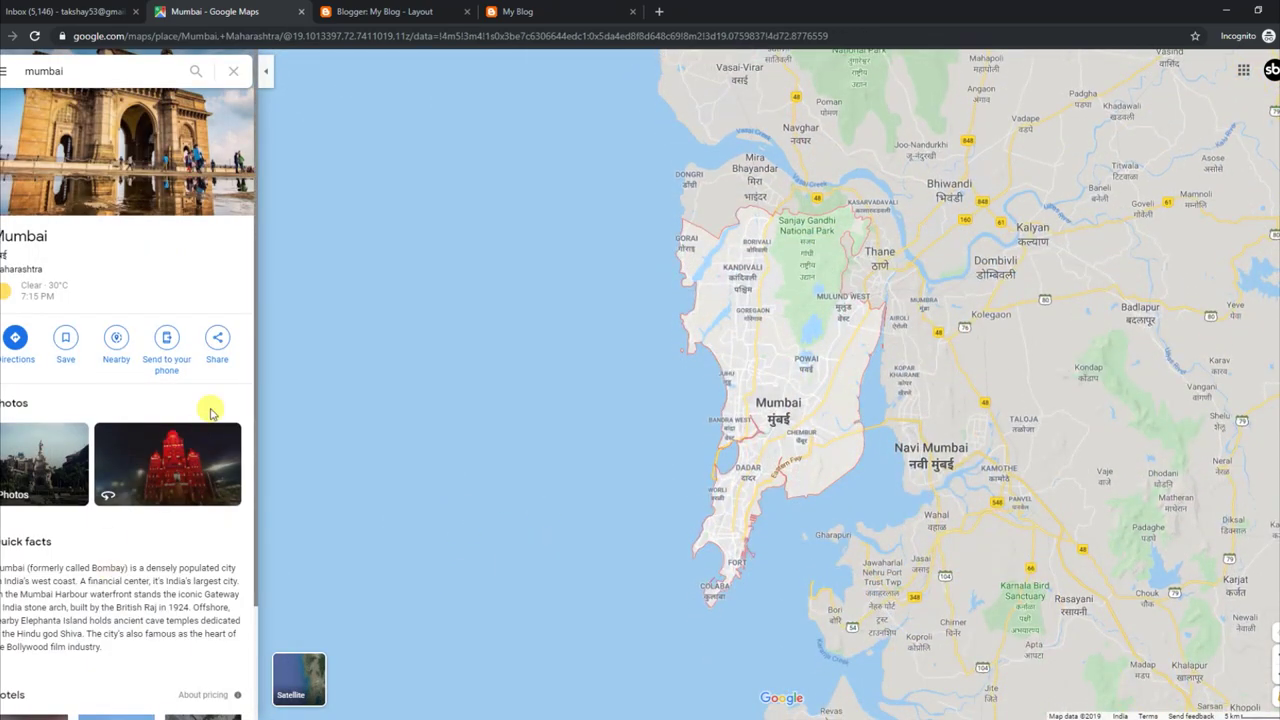
{"action": "left_click", "coordinate": [218, 345]}
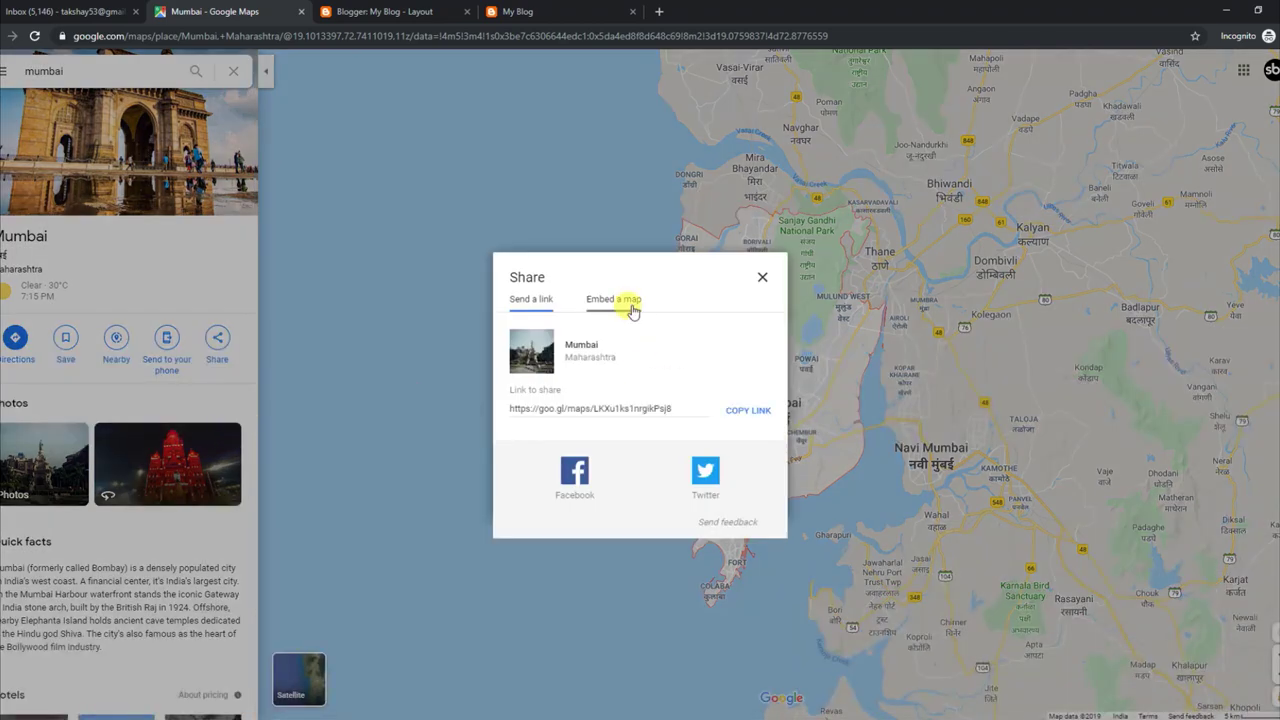
{"action": "left_click", "coordinate": [630, 303]}
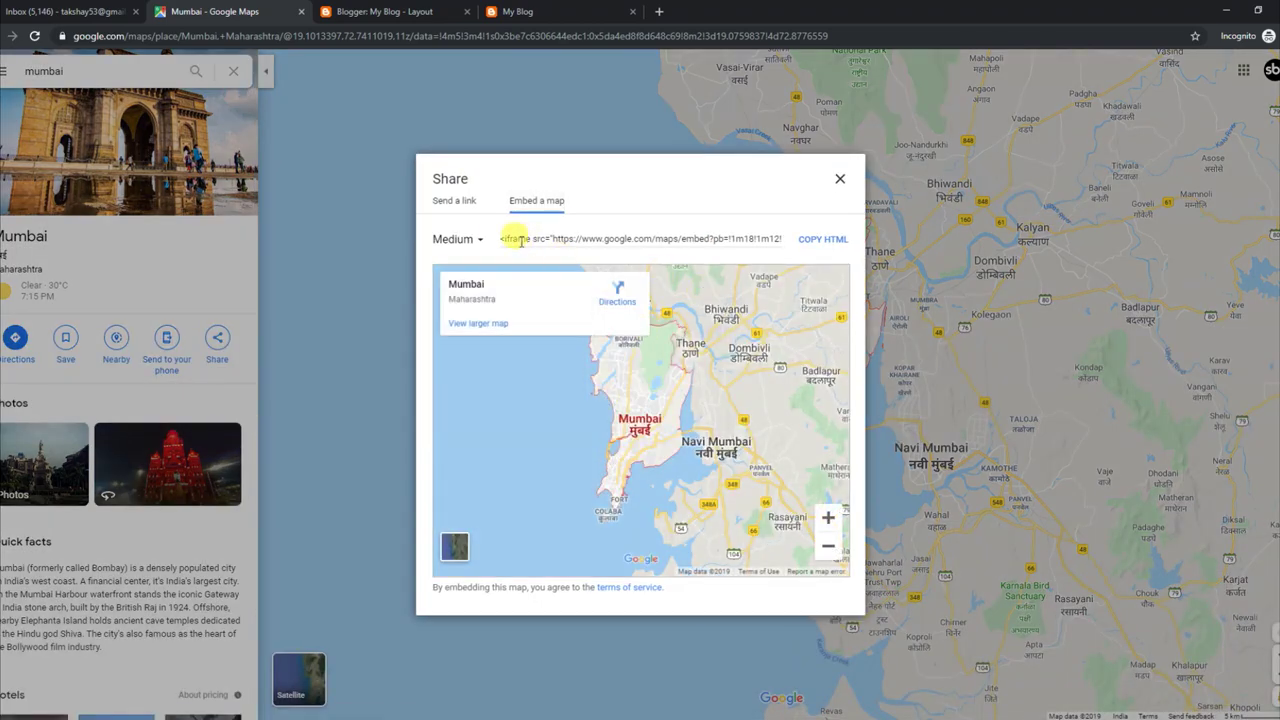
Step: Copy the Mumbai map's medium-size iframe embed code, looking briefly at the blog layout and home page
{"action": "left_click_drag", "start_coordinate": [585, 240], "coordinate": [834, 251]}
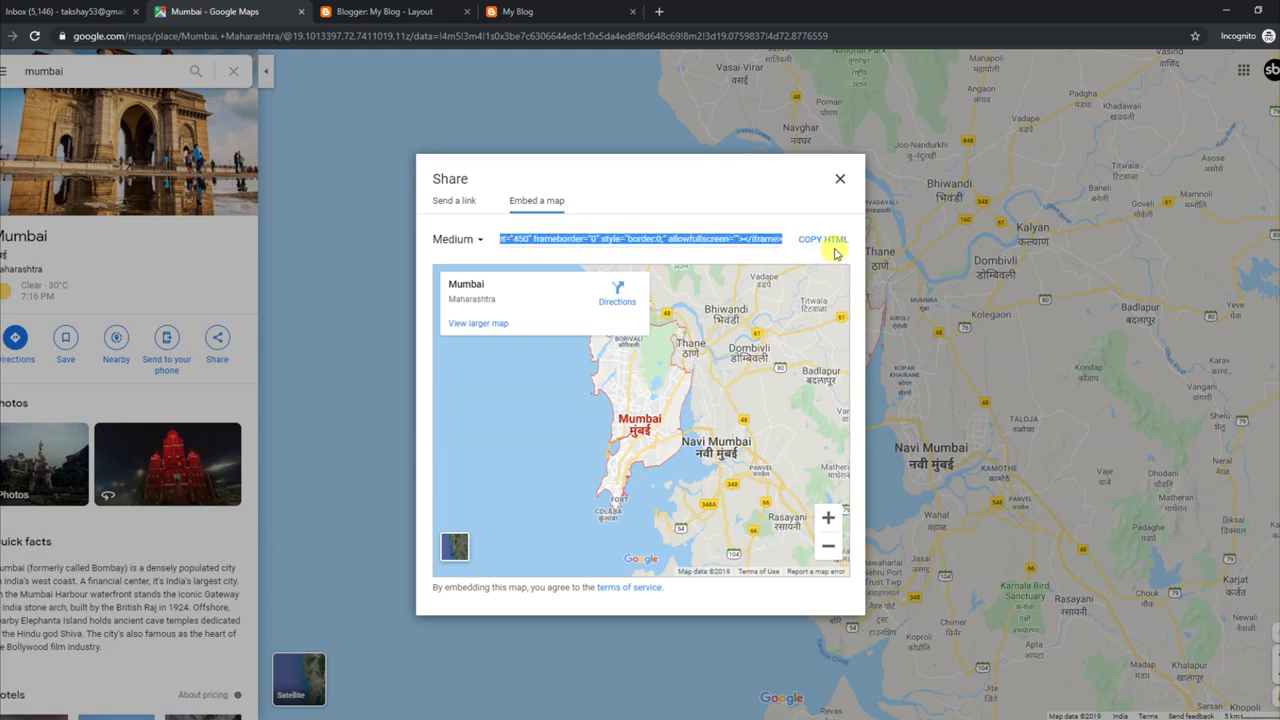
{"action": "left_click", "coordinate": [824, 241]}
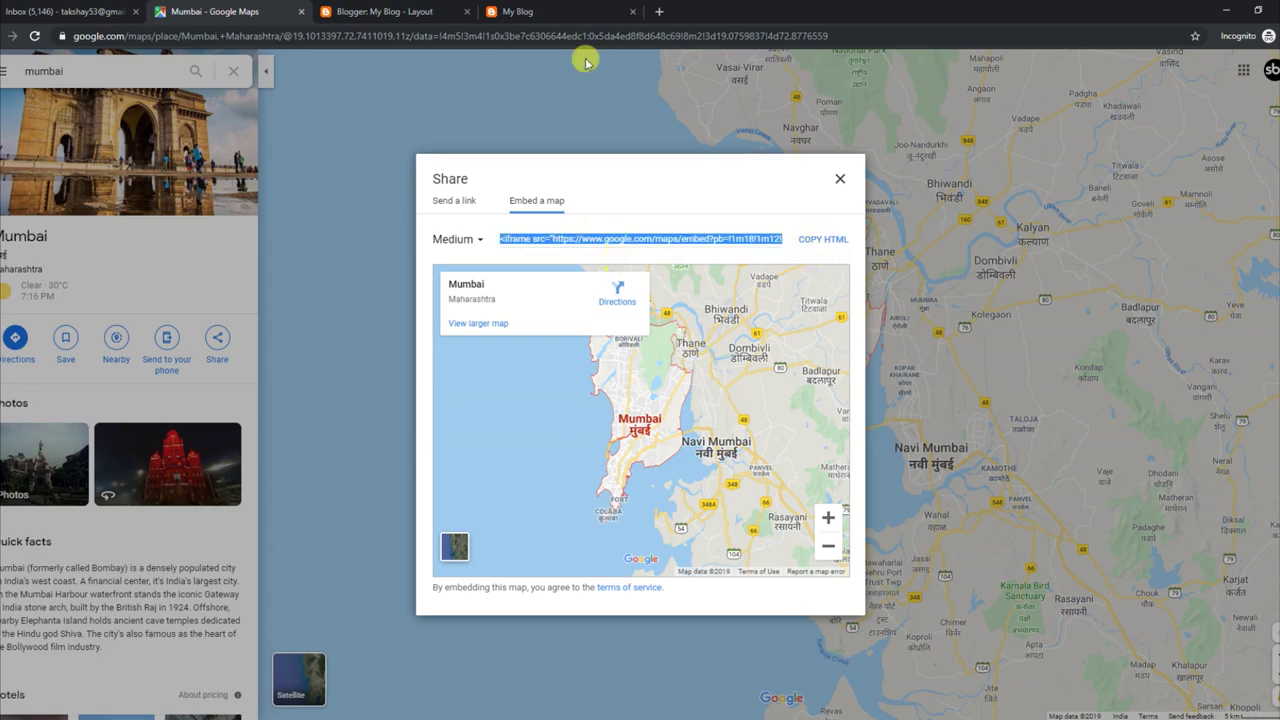
{"action": "left_click", "coordinate": [372, 12]}
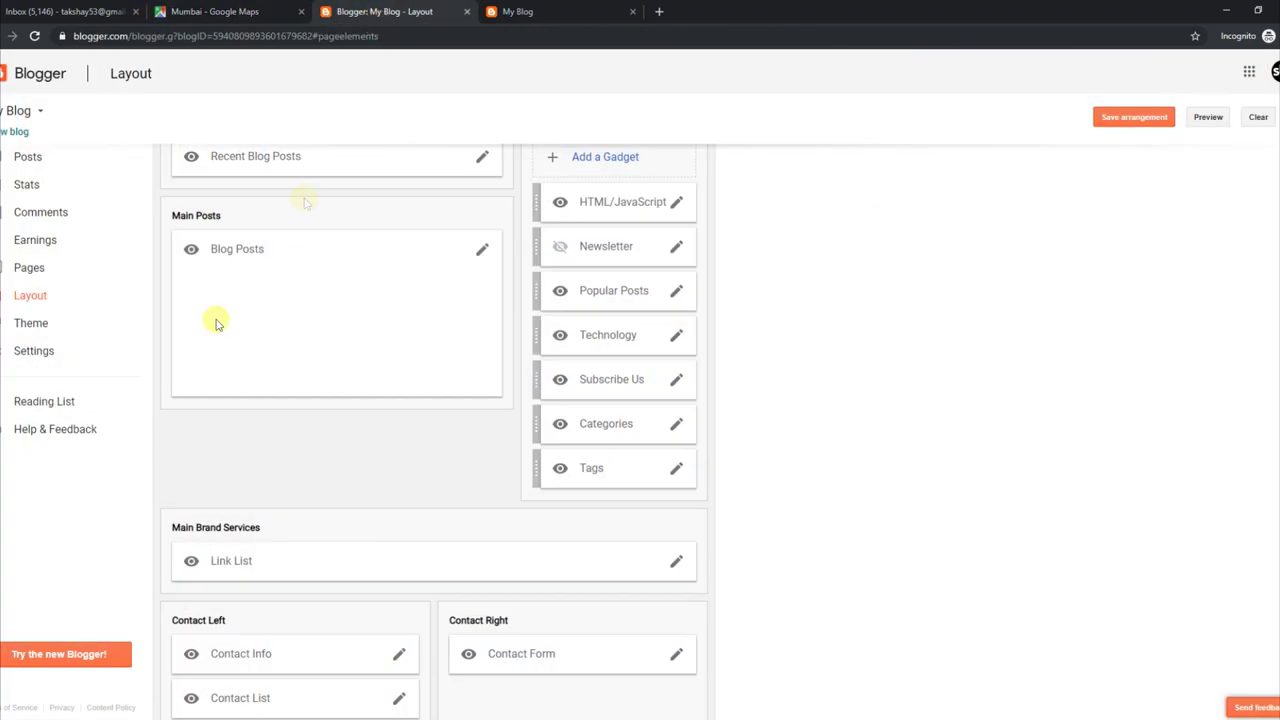
{"action": "left_click", "coordinate": [537, 12]}
{"action": "left_click", "coordinate": [240, 11]}
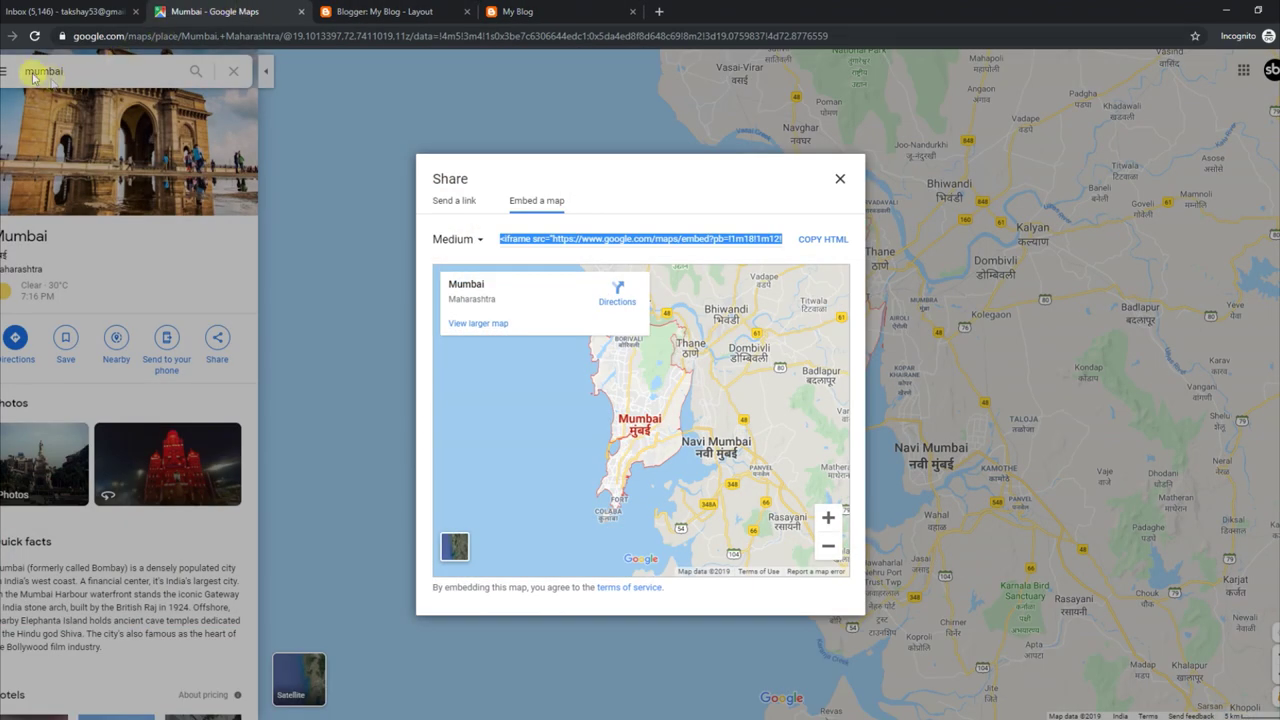
{"action": "right_click", "coordinate": [538, 237]}
{"action": "left_click", "coordinate": [548, 249]}
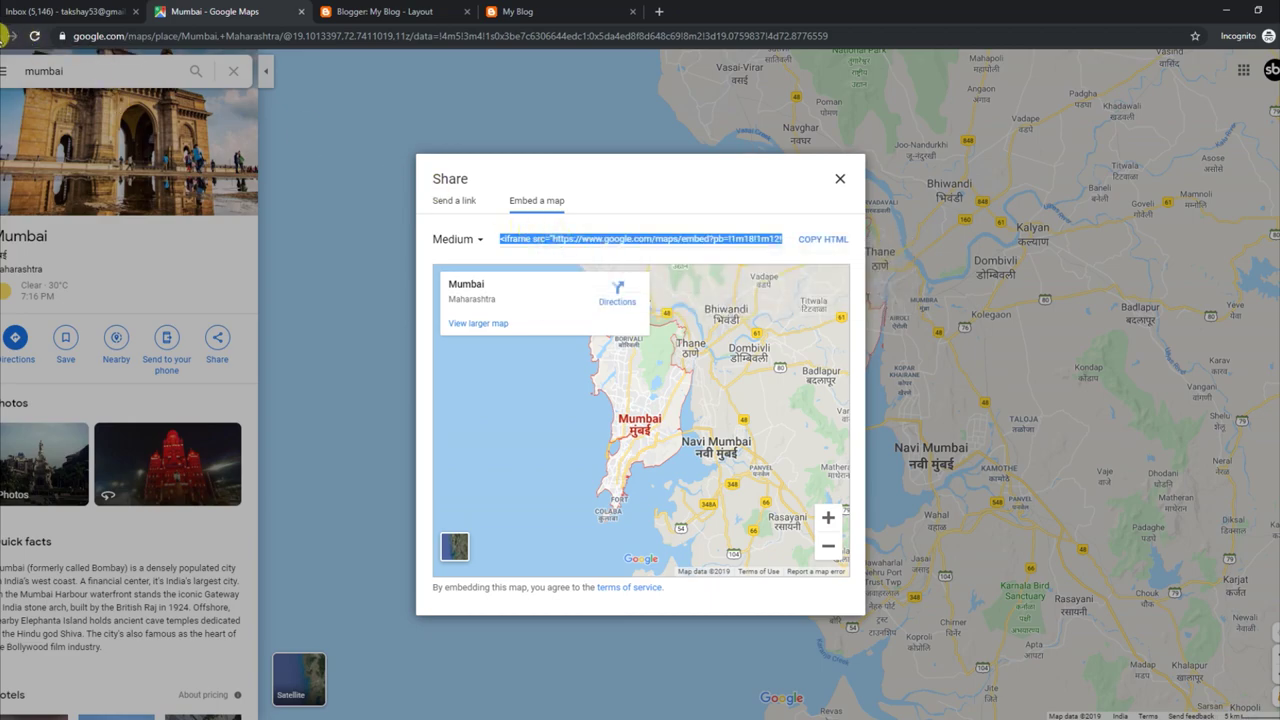
Step: Return to the tutorial page and read the code replacement instruction and the Contact Left section's Contact Info instructions
{"action": "left_click", "coordinate": [12, 36]}
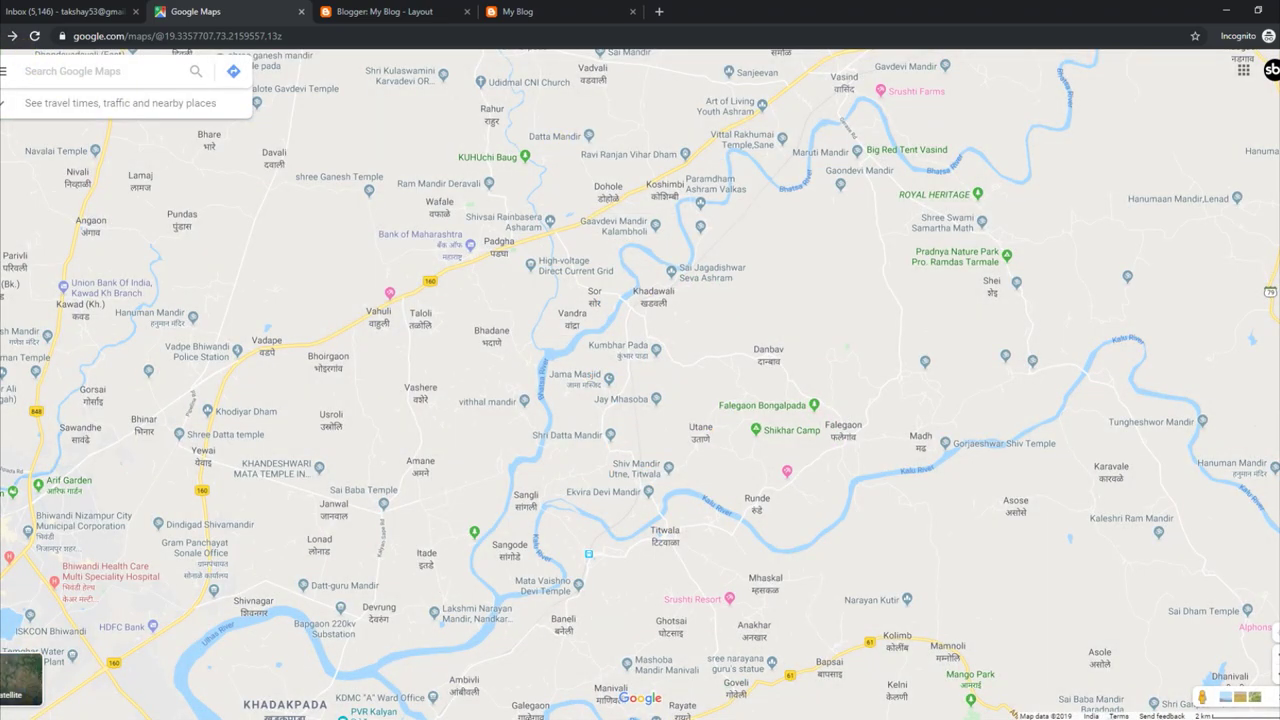
{"action": "left_click", "coordinate": [12, 36]}
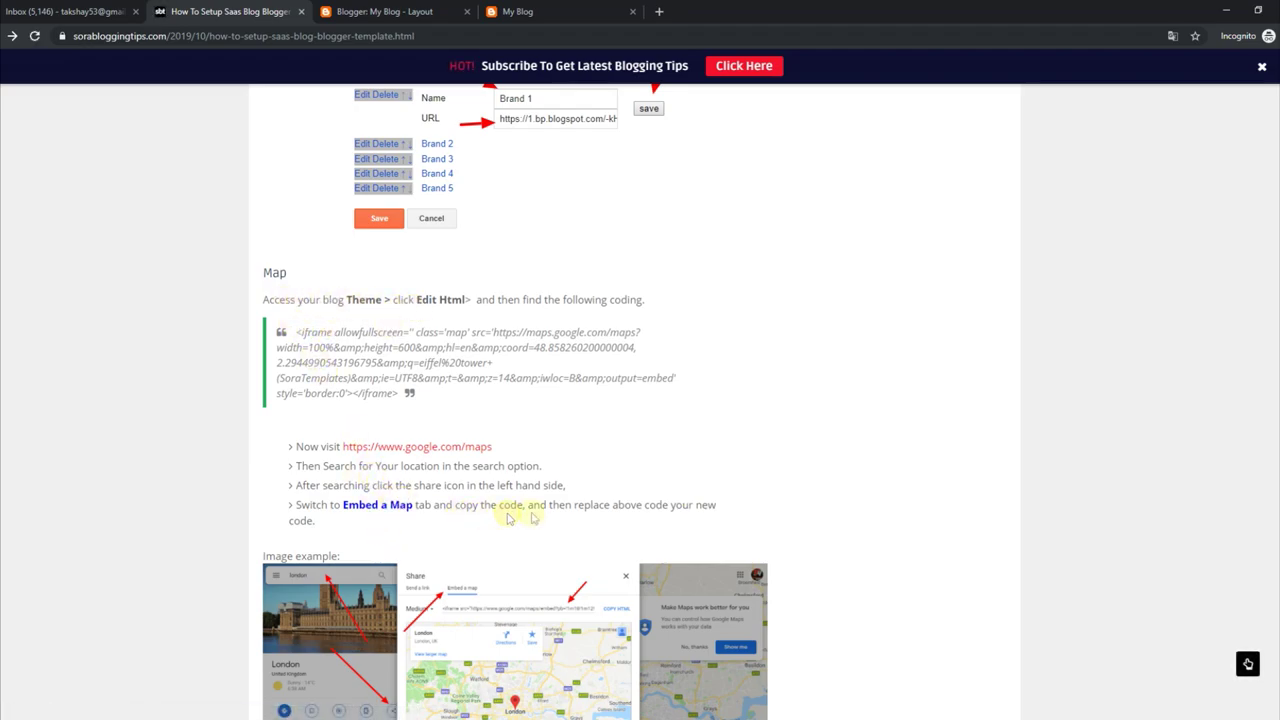
{"action": "left_click_drag", "start_coordinate": [609, 504], "coordinate": [718, 512]}
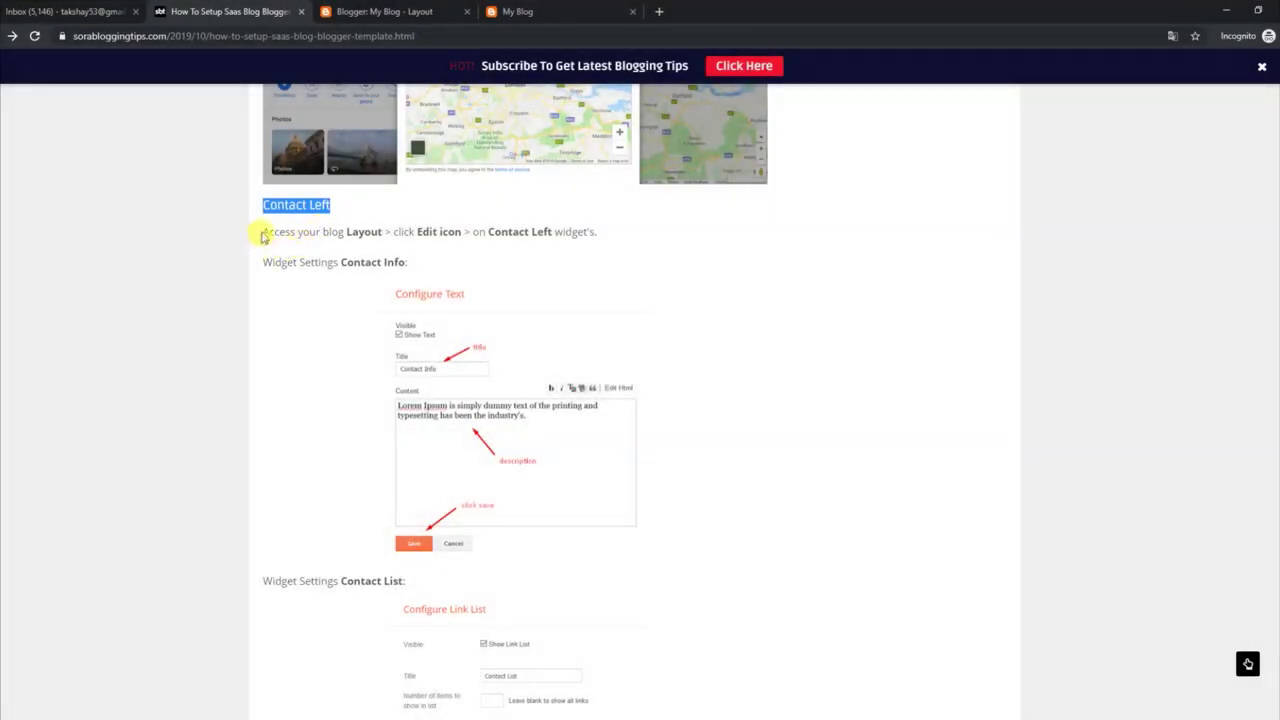
{"action": "left_click_drag", "start_coordinate": [263, 236], "coordinate": [607, 236]}
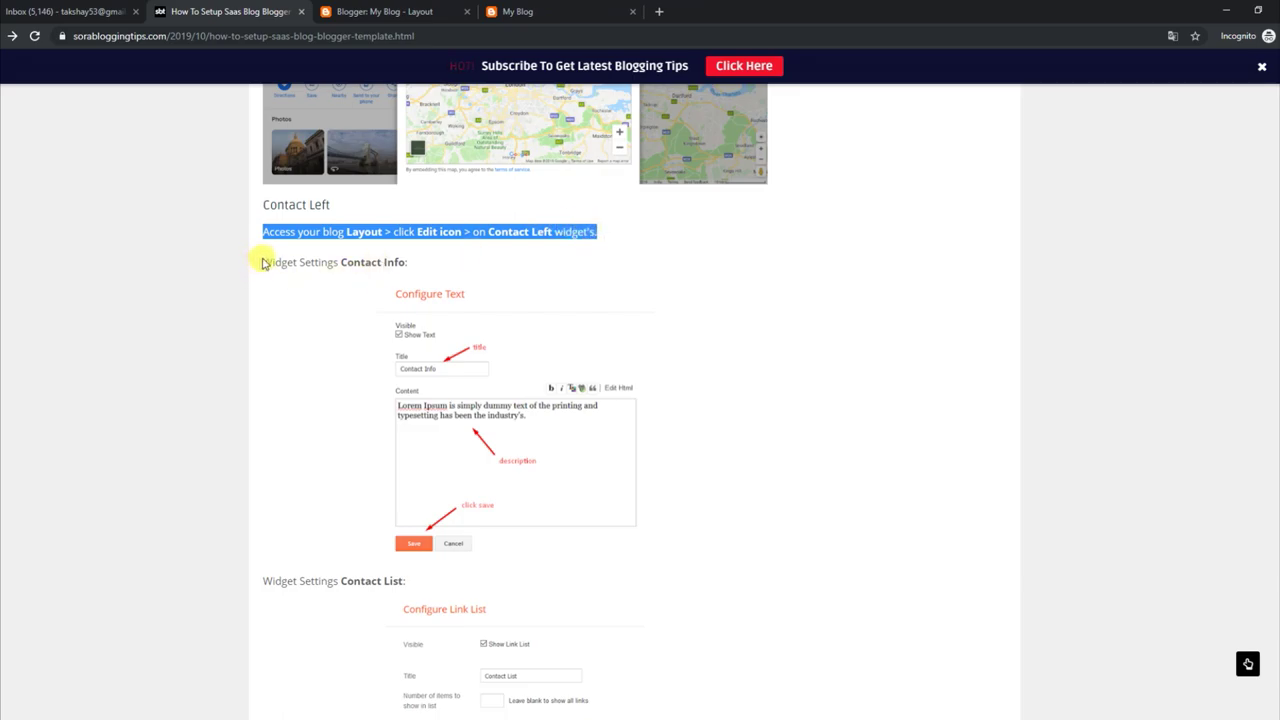
{"action": "left_click_drag", "start_coordinate": [263, 262], "coordinate": [422, 262]}
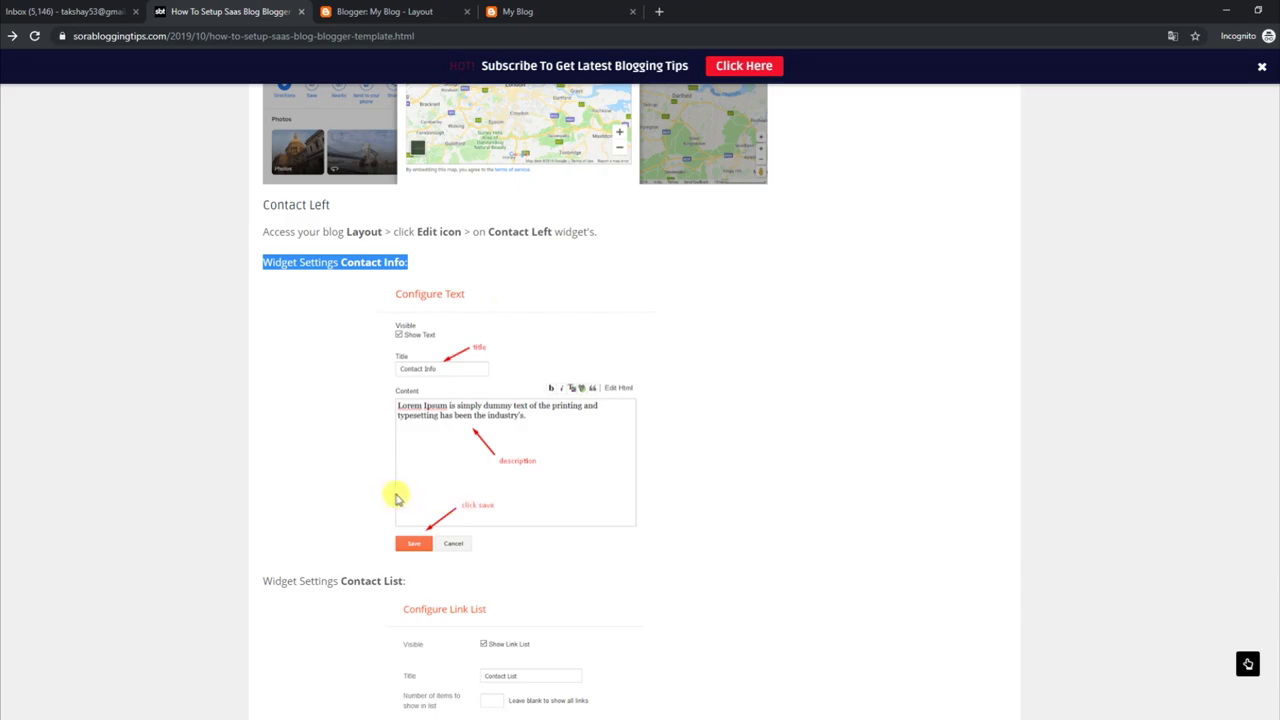
Step: Cut the description text from the Contact Info gadget in the layout's Contact Left section and save the gadget
{"action": "left_click", "coordinate": [387, 10]}
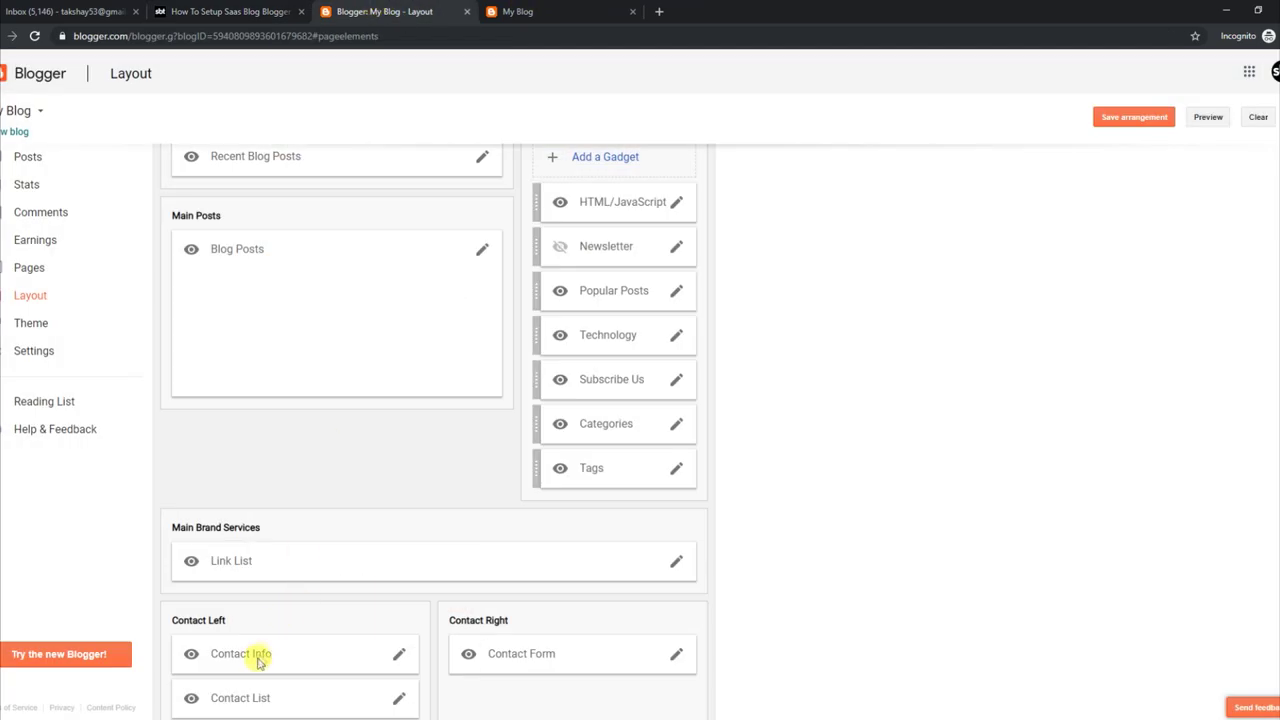
{"action": "left_click", "coordinate": [398, 654]}
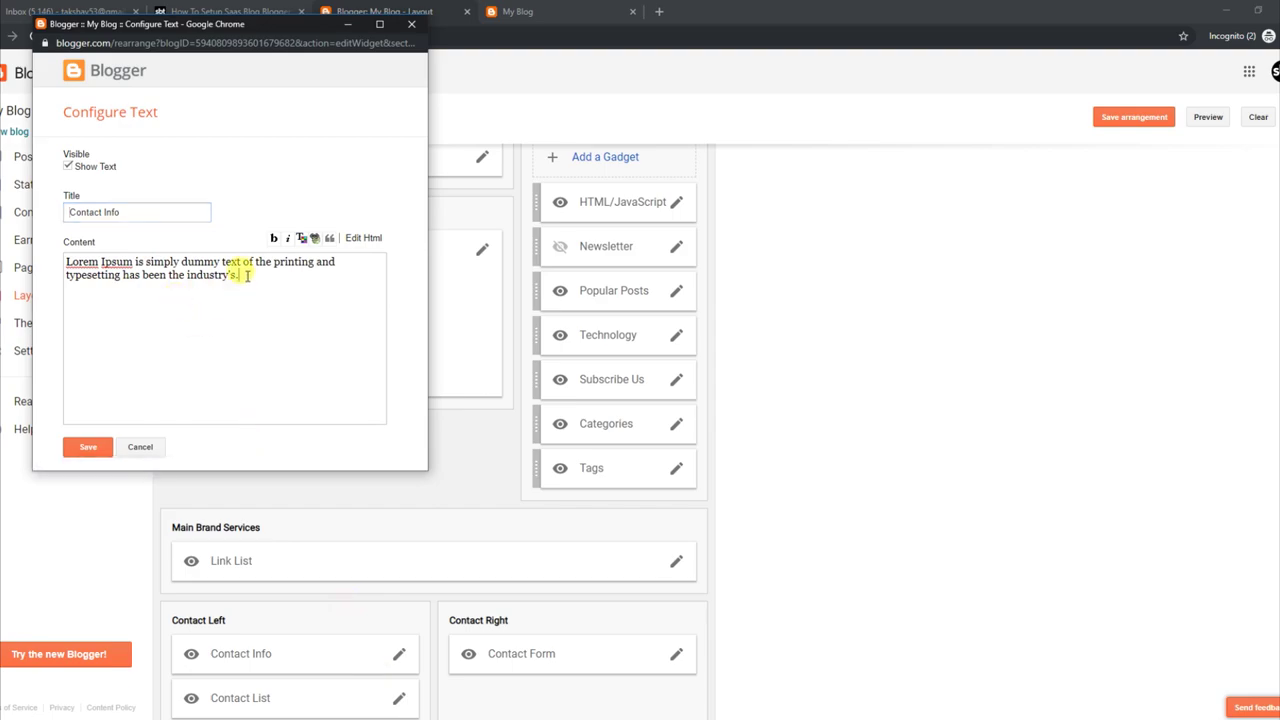
{"action": "left_click_drag", "start_coordinate": [246, 276], "coordinate": [67, 263]}
{"action": "right_click", "coordinate": [75, 265]}
{"action": "left_click", "coordinate": [117, 315]}
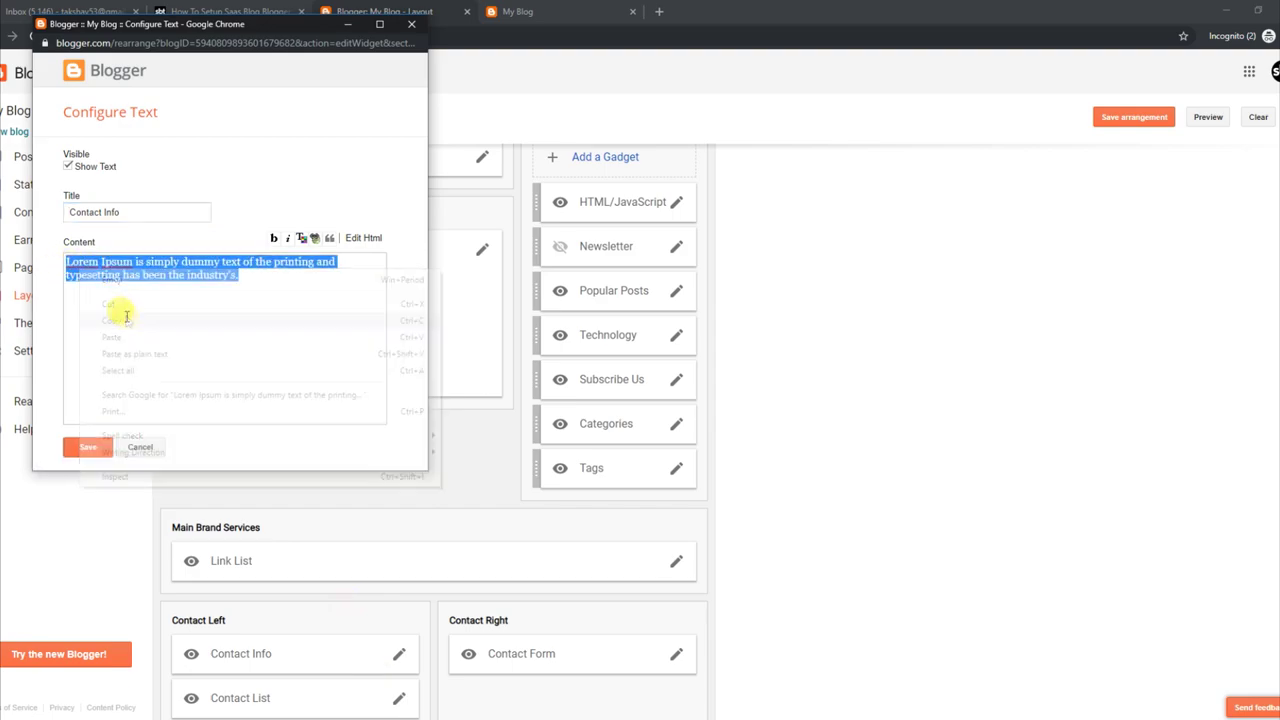
{"action": "left_click", "coordinate": [89, 448]}
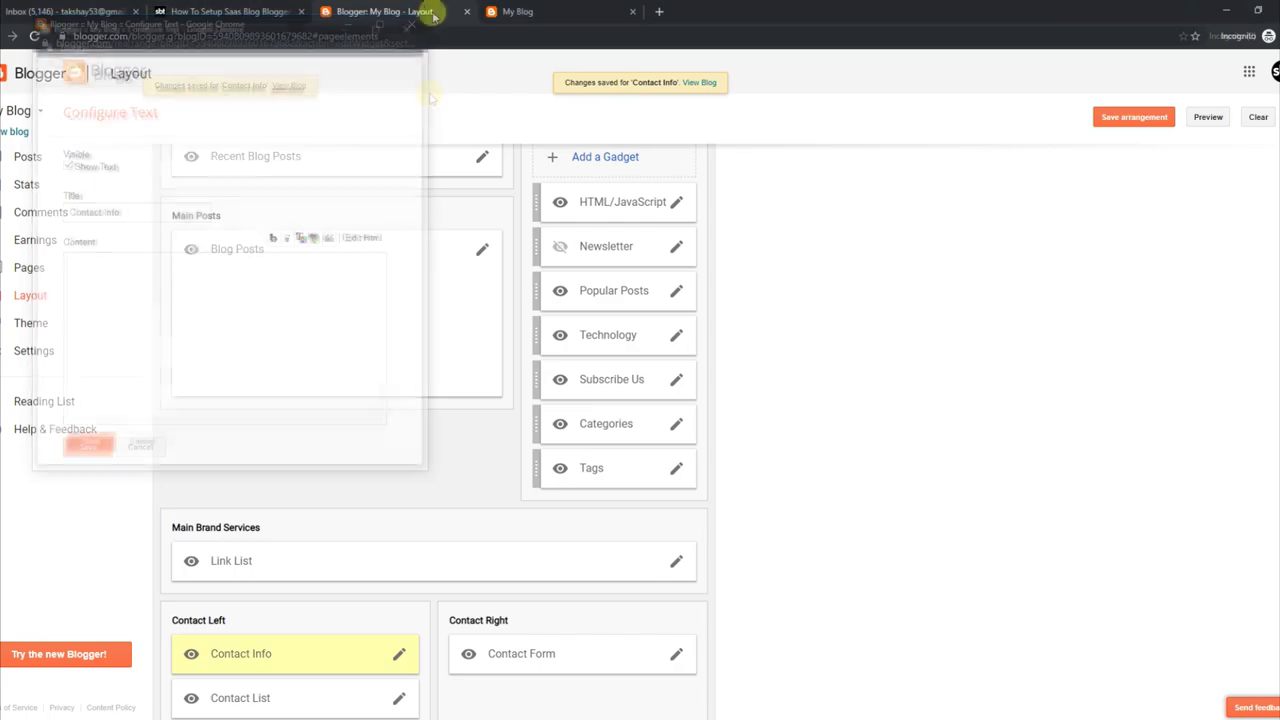
Step: Examine the Contact Info description on the blog's home page and reload the page
{"action": "left_click", "coordinate": [482, 9]}
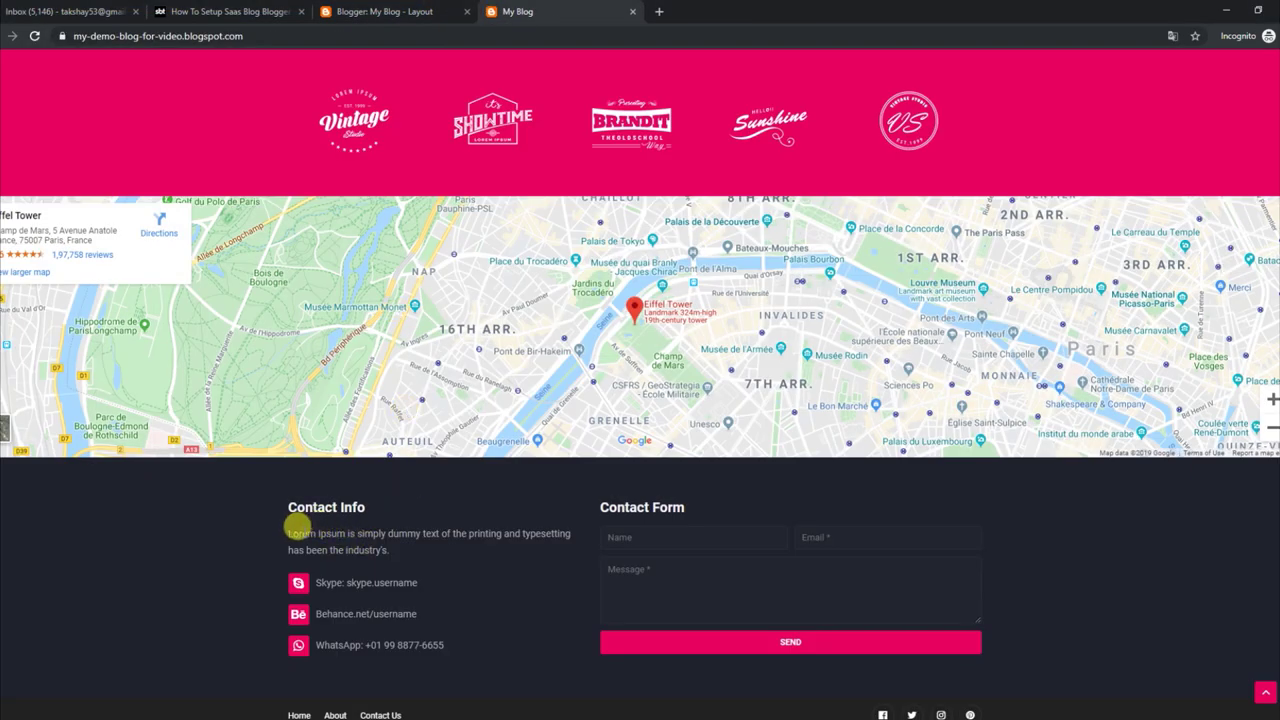
{"action": "left_click_drag", "start_coordinate": [283, 526], "coordinate": [400, 552]}
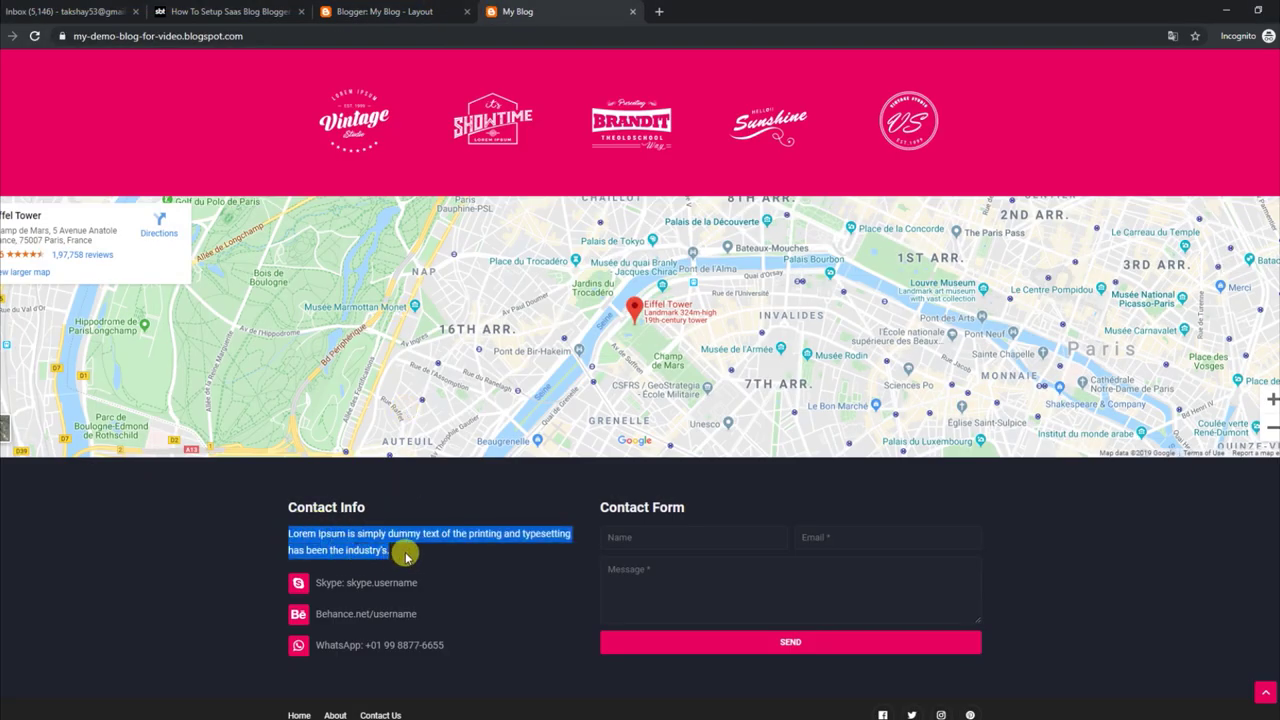
{"action": "left_click", "coordinate": [34, 36]}
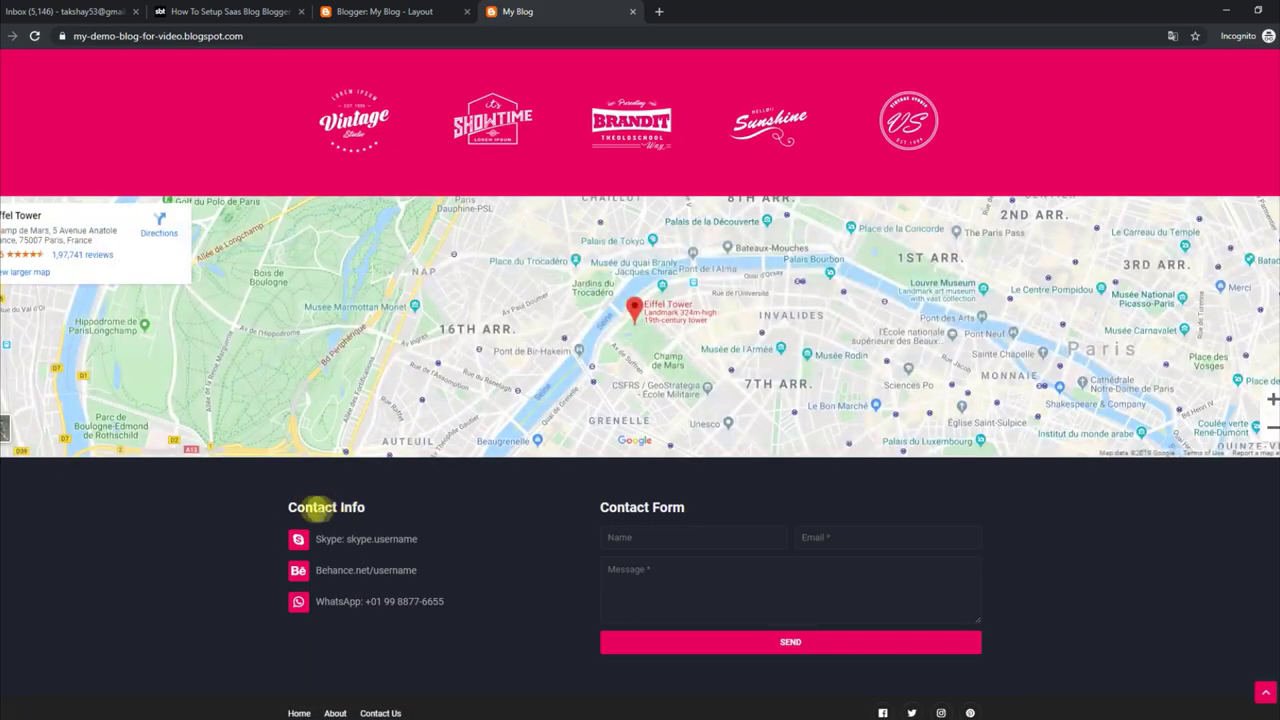
Step: Paste the description text back into the Contact Info gadget, save it, and reload the blog's home page
{"action": "left_click", "coordinate": [375, 11]}
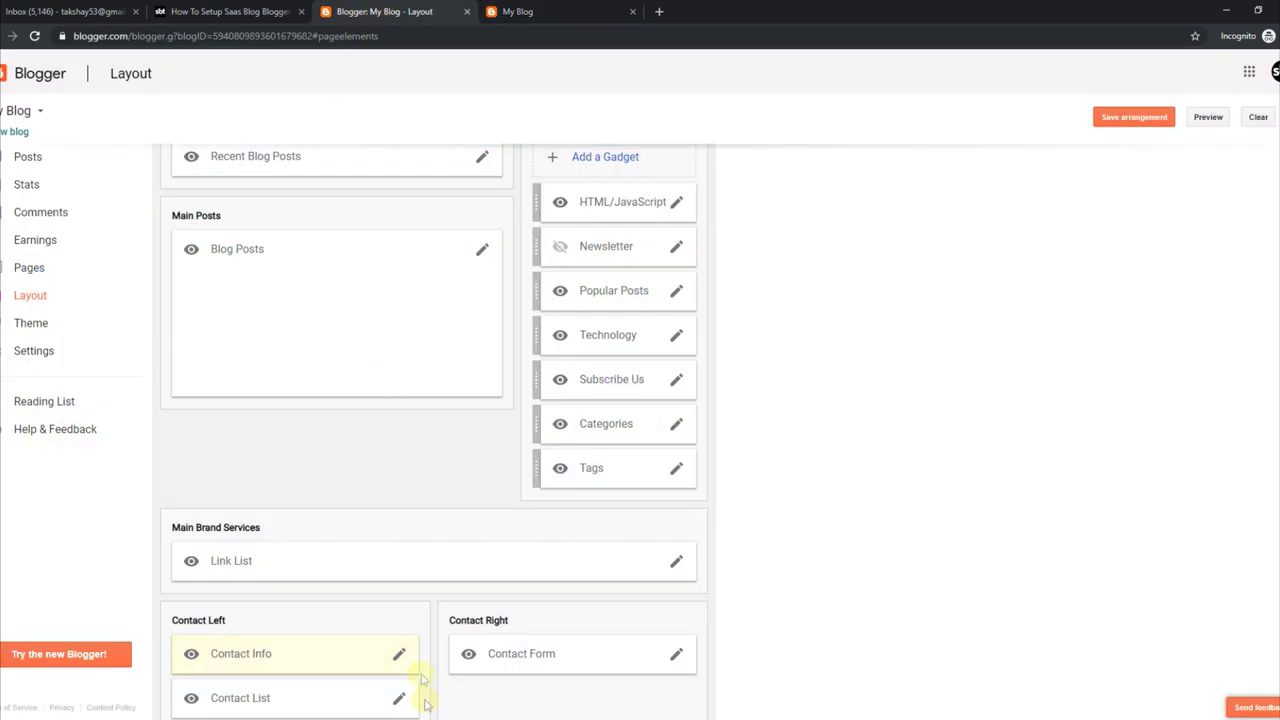
{"action": "left_click", "coordinate": [399, 655]}
{"action": "right_click", "coordinate": [127, 328]}
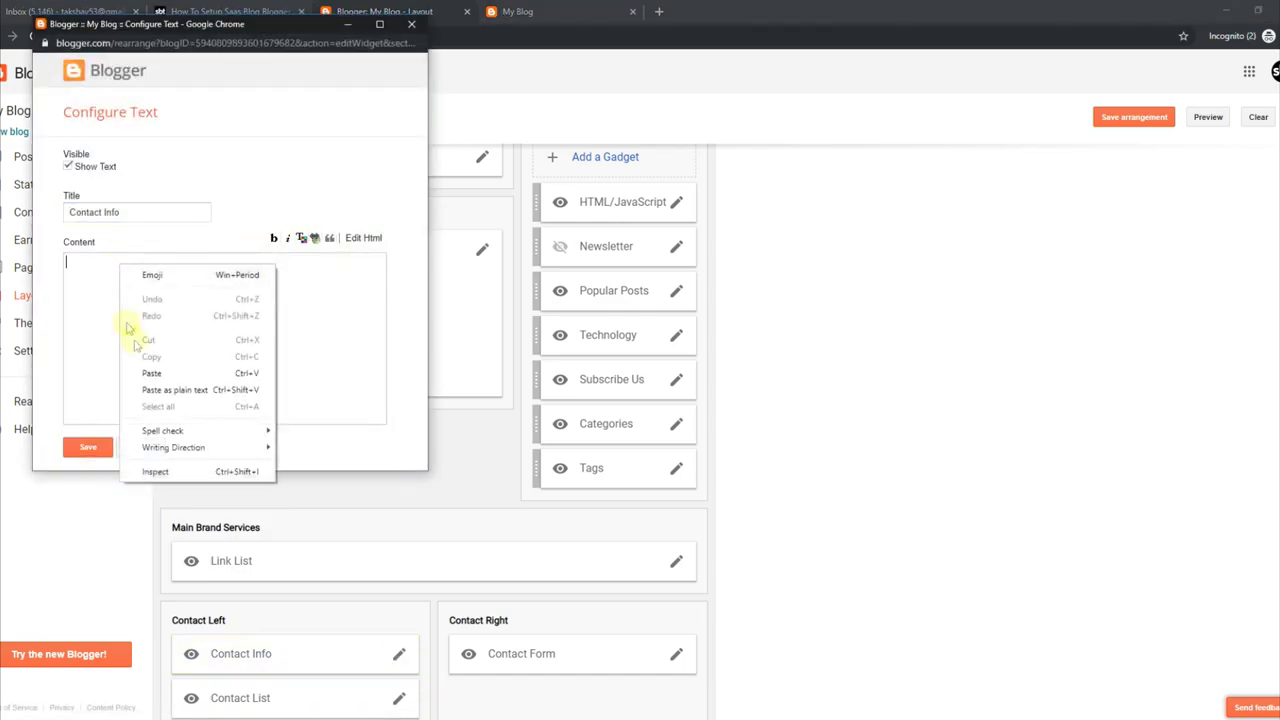
{"action": "left_click", "coordinate": [151, 373]}
{"action": "left_click", "coordinate": [88, 447]}
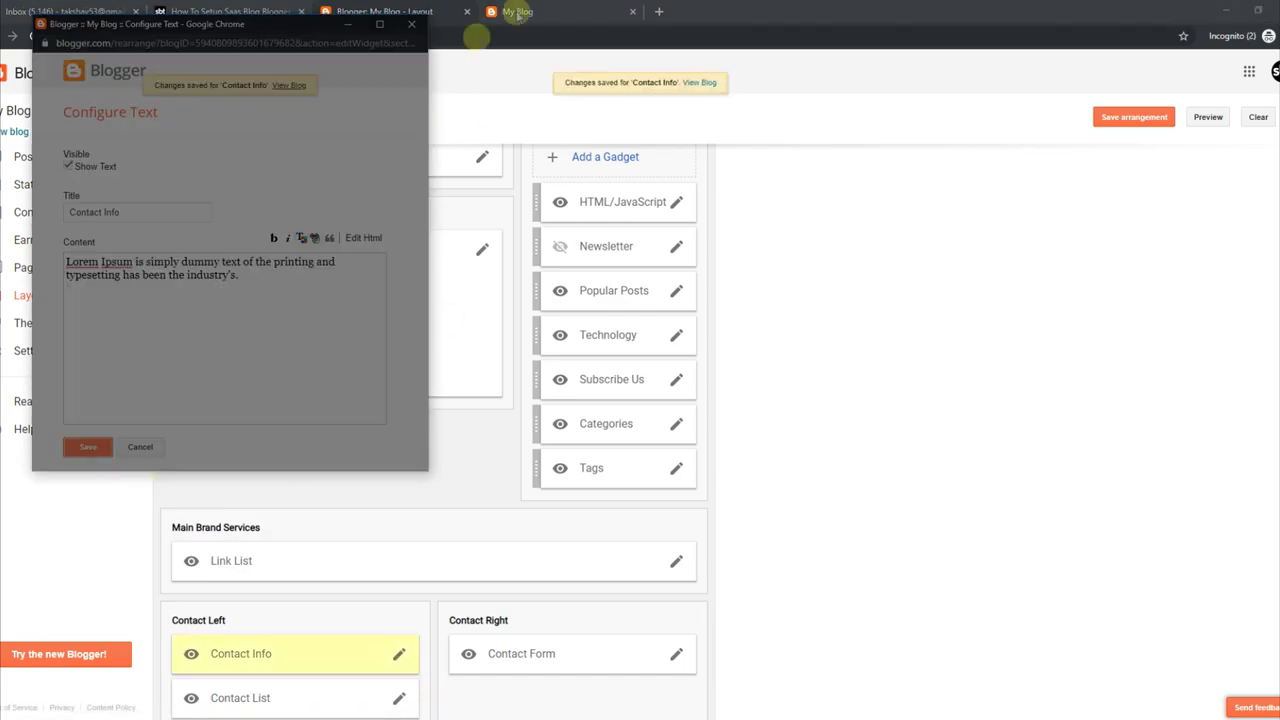
{"action": "left_click", "coordinate": [515, 11]}
{"action": "left_click", "coordinate": [34, 36]}
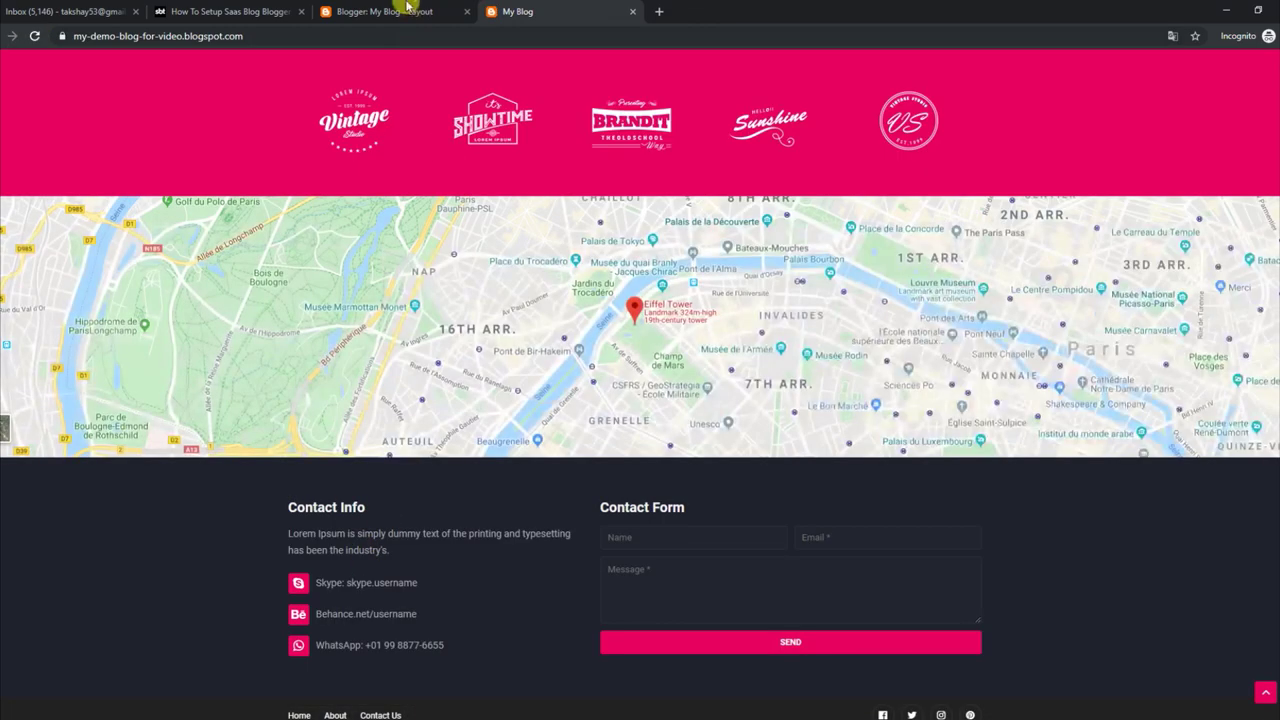
Step: Read the tutorial's widget settings for the Contact List
{"action": "left_click", "coordinate": [407, 11]}
{"action": "left_click", "coordinate": [240, 11]}
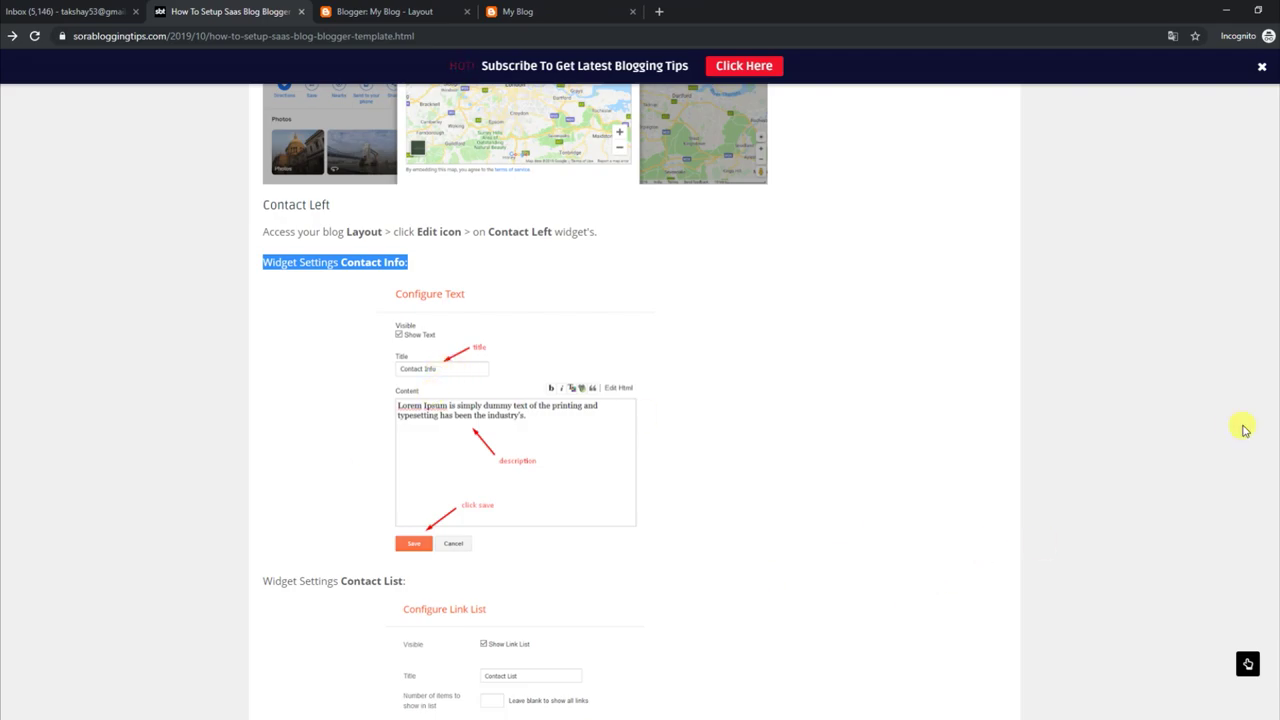
{"action": "scroll", "coordinate": [1248, 663], "scroll_direction": "down", "scroll_amount": 3}
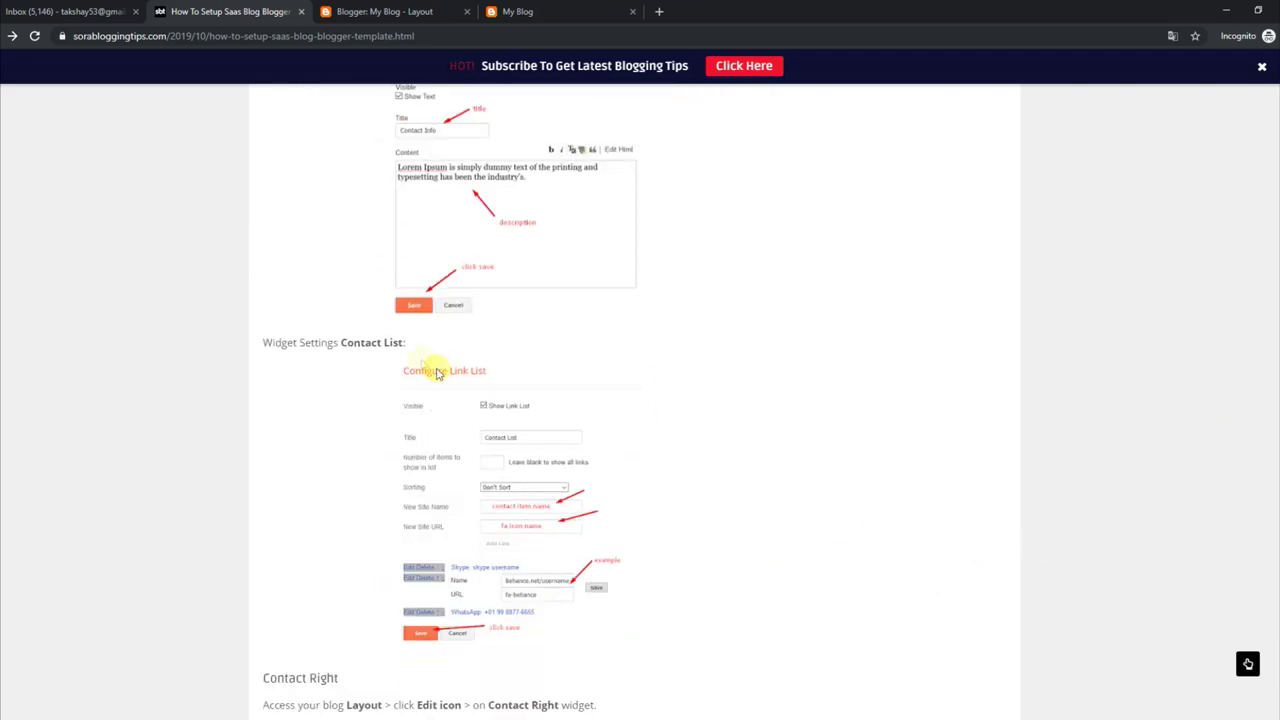
{"action": "left_click_drag", "start_coordinate": [416, 346], "coordinate": [290, 344]}
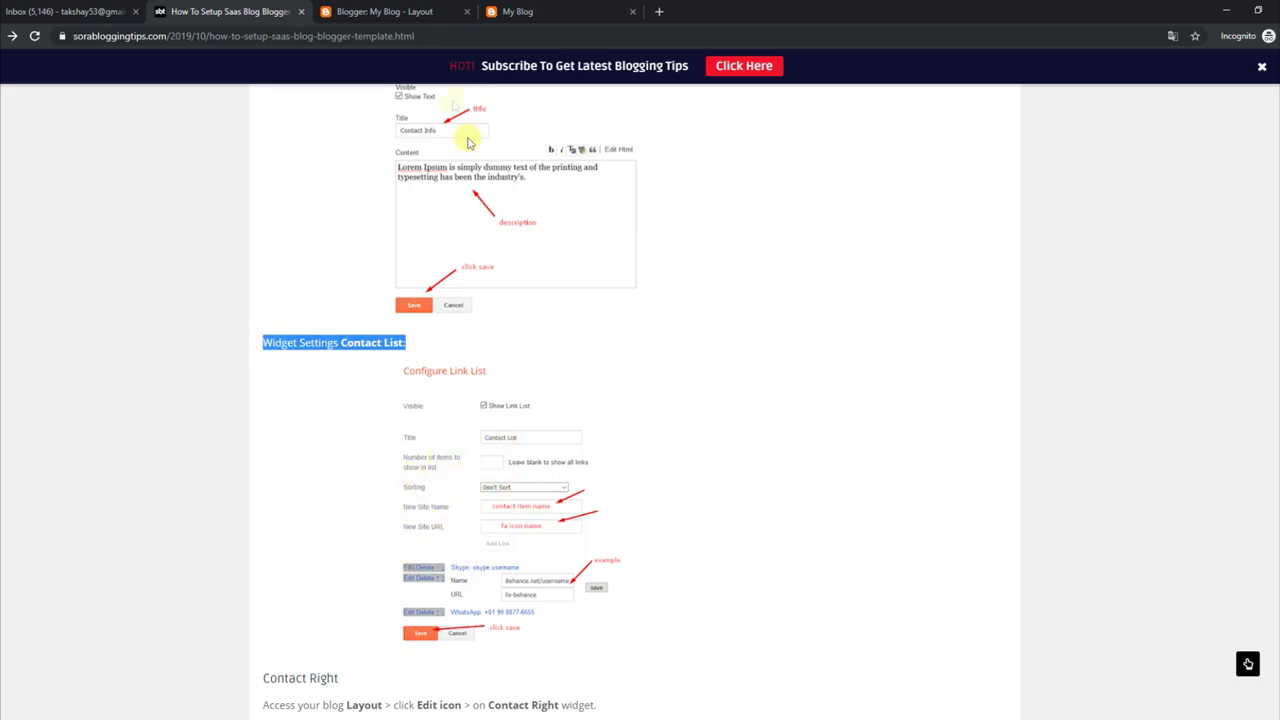
Step: Open the Skype, Behance and WhatsApp link entries in the Contact Left section's Contact List gadget and save the gadget
{"action": "left_click", "coordinate": [408, 11]}
{"action": "left_click", "coordinate": [401, 695]}
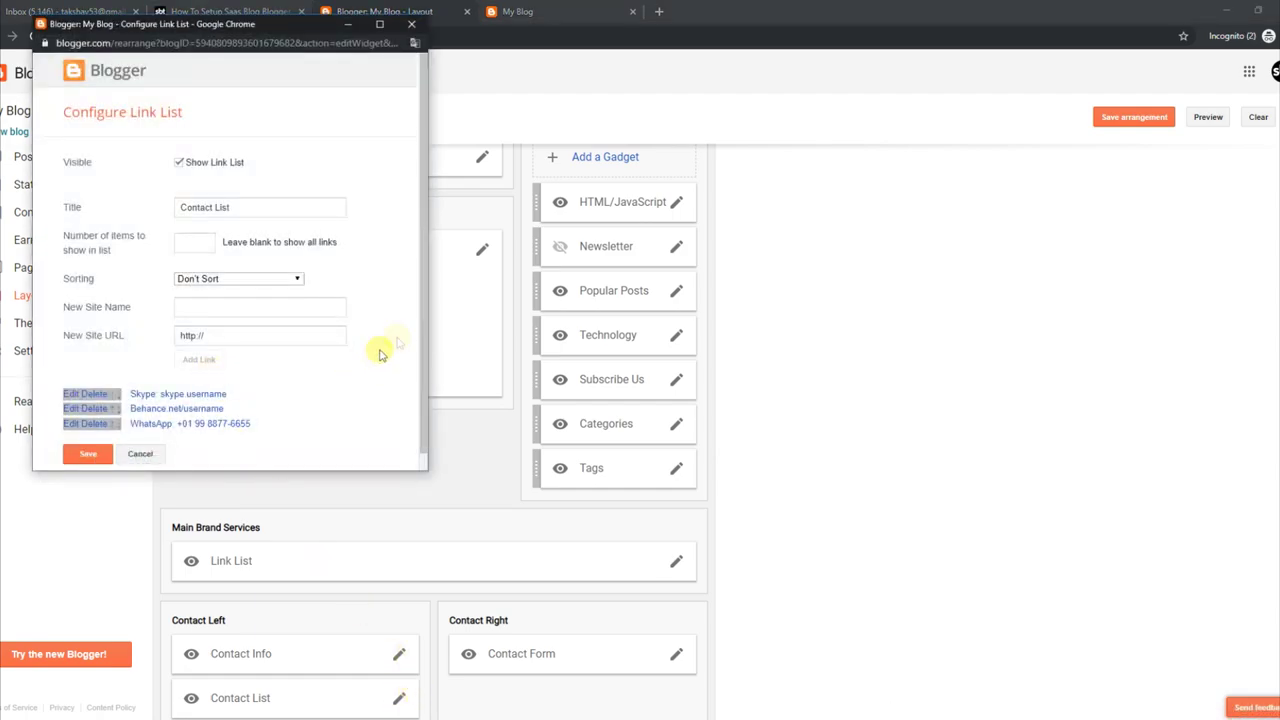
{"action": "scroll", "coordinate": [420, 334], "scroll_direction": "down", "scroll_amount": 1}
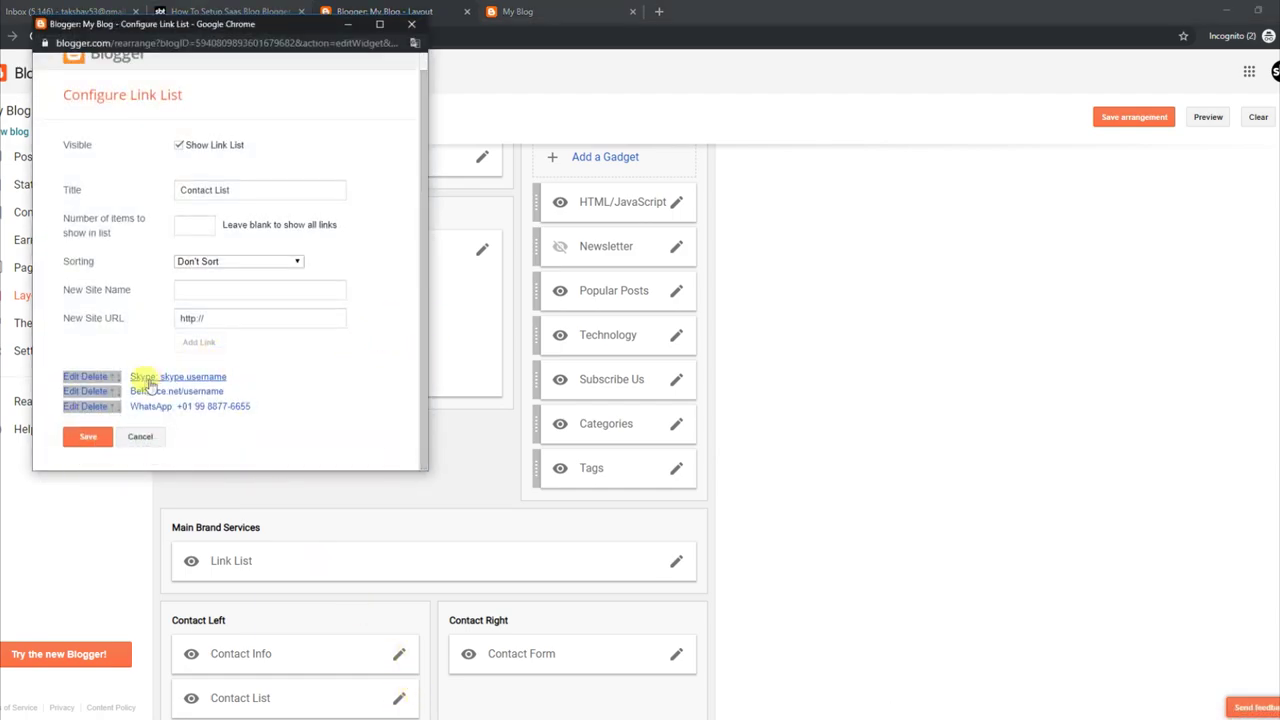
{"action": "left_click", "coordinate": [84, 378]}
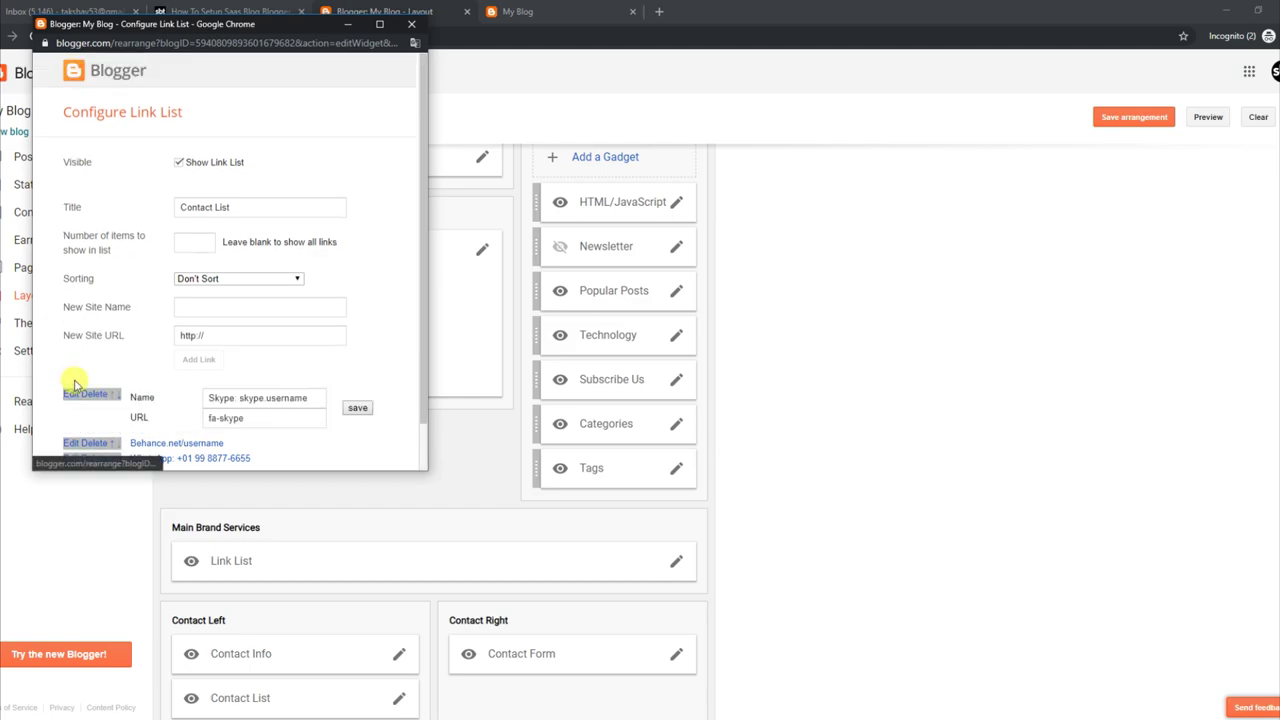
{"action": "scroll", "coordinate": [418, 360], "scroll_direction": "down", "scroll_amount": 1}
{"action": "left_click", "coordinate": [226, 367]}
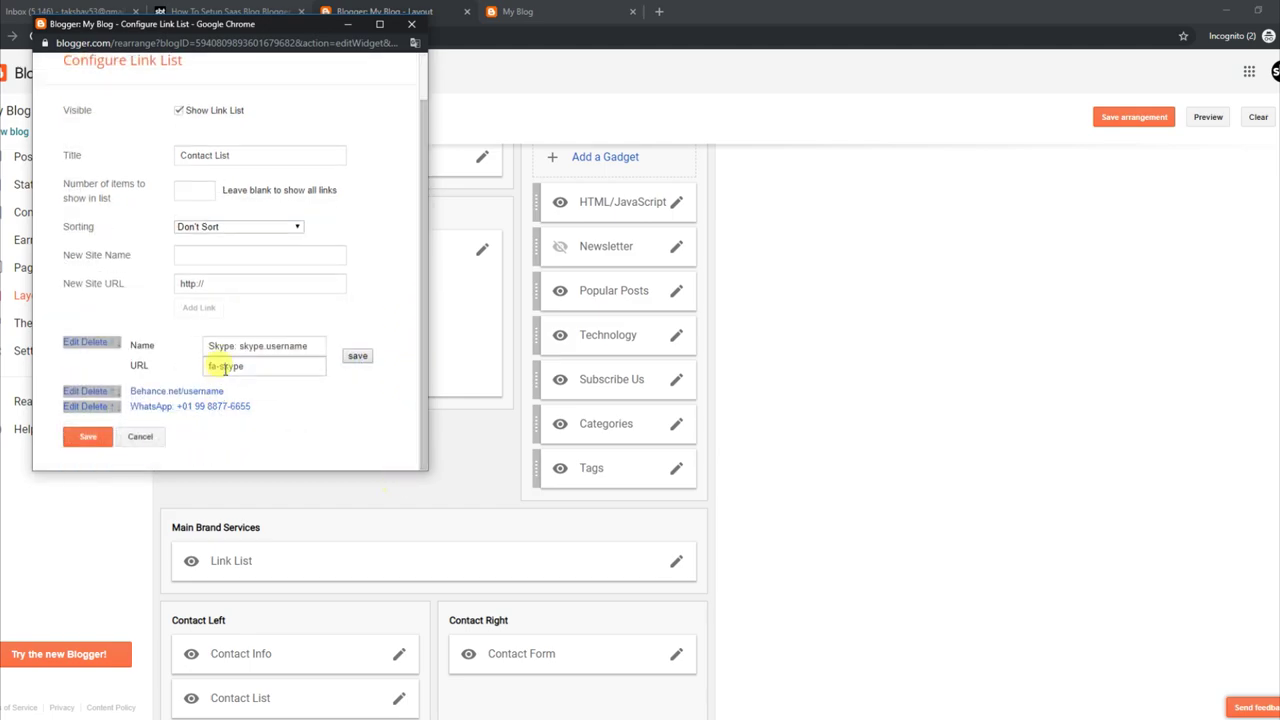
{"action": "left_click", "coordinate": [84, 391]}
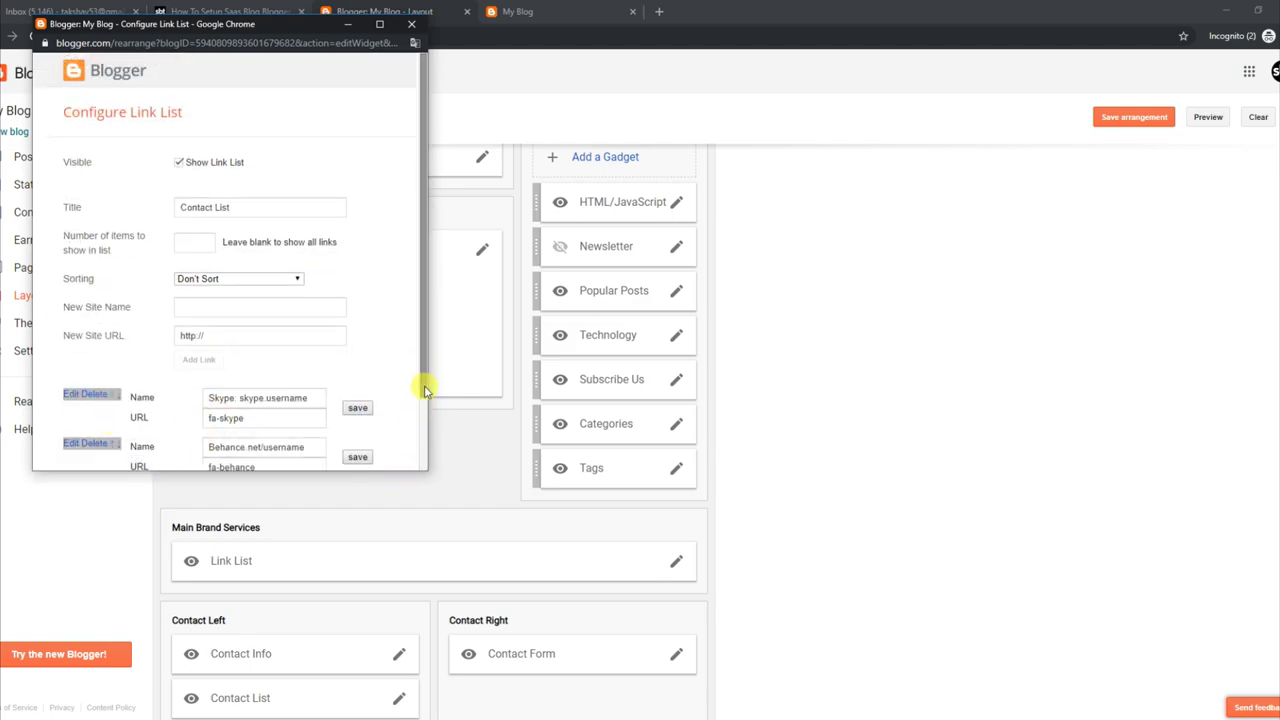
{"action": "scroll", "coordinate": [423, 420], "scroll_direction": "down", "scroll_amount": 1}
{"action": "left_click", "coordinate": [73, 412]}
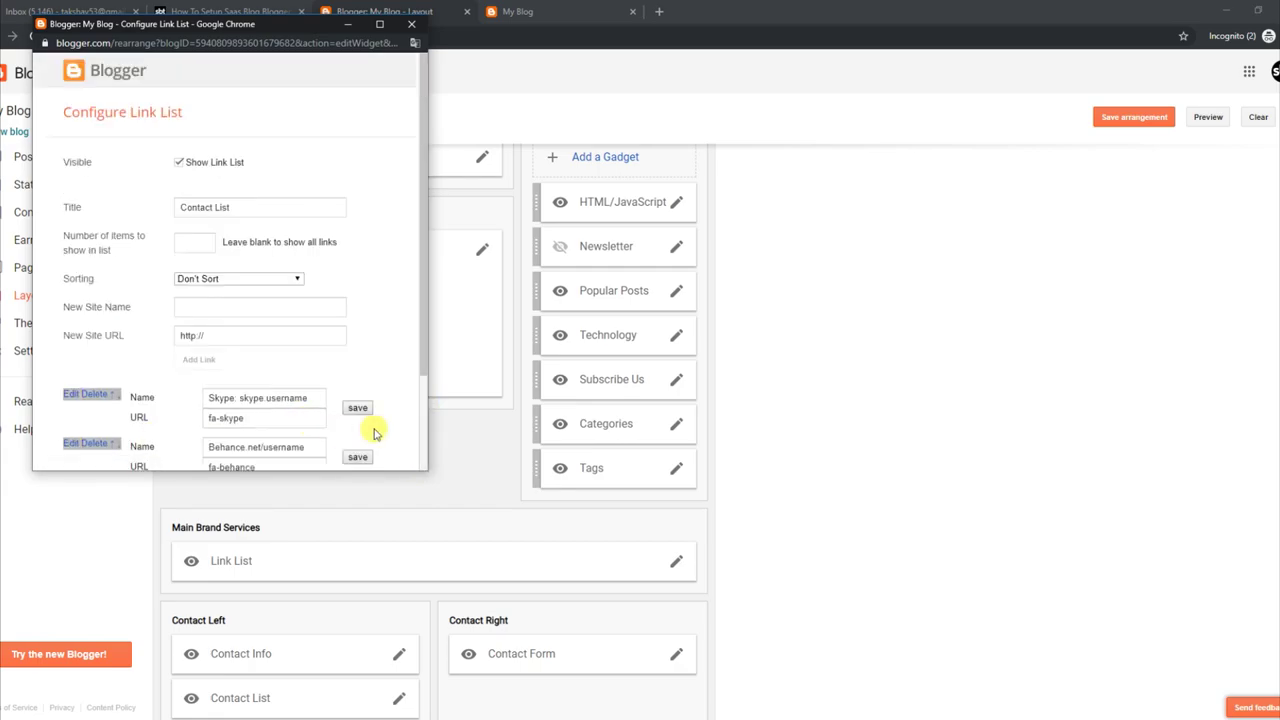
{"action": "scroll", "coordinate": [423, 400], "scroll_direction": "down", "scroll_amount": 2}
{"action": "left_click", "coordinate": [103, 448]}
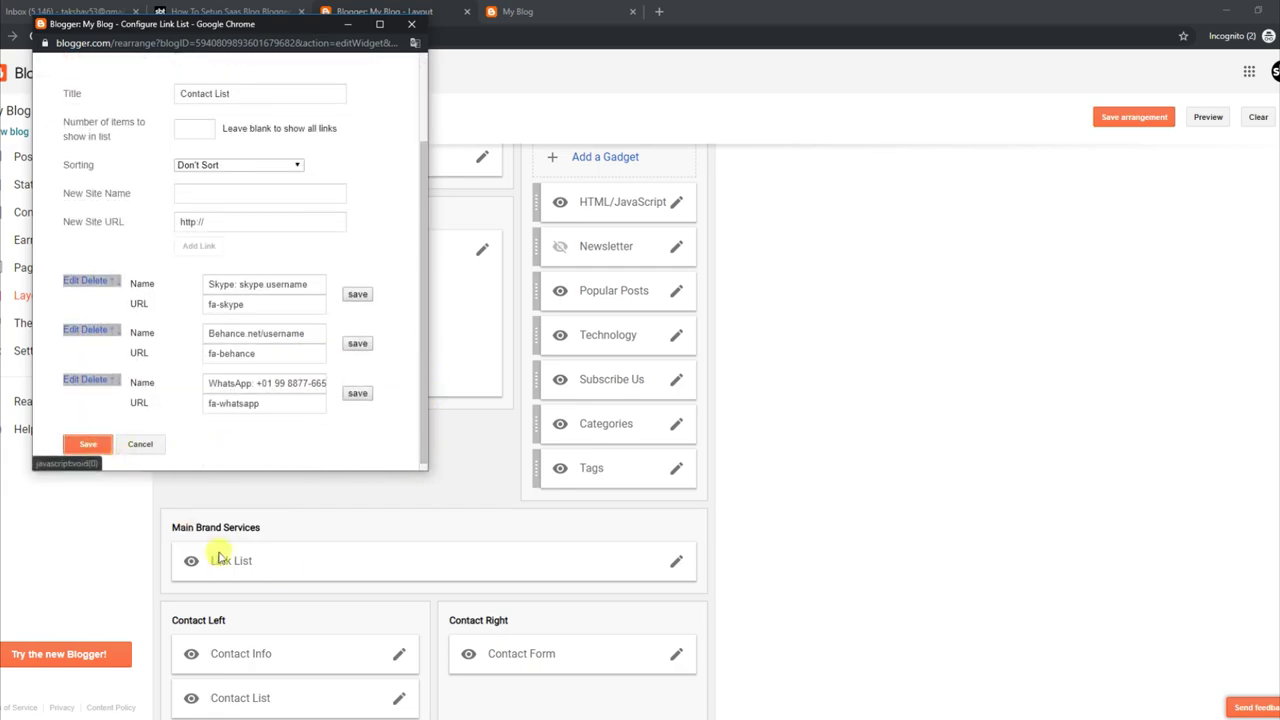
Step: Check the contact list on the blog's home page and reload the page
{"action": "left_click", "coordinate": [575, 11]}
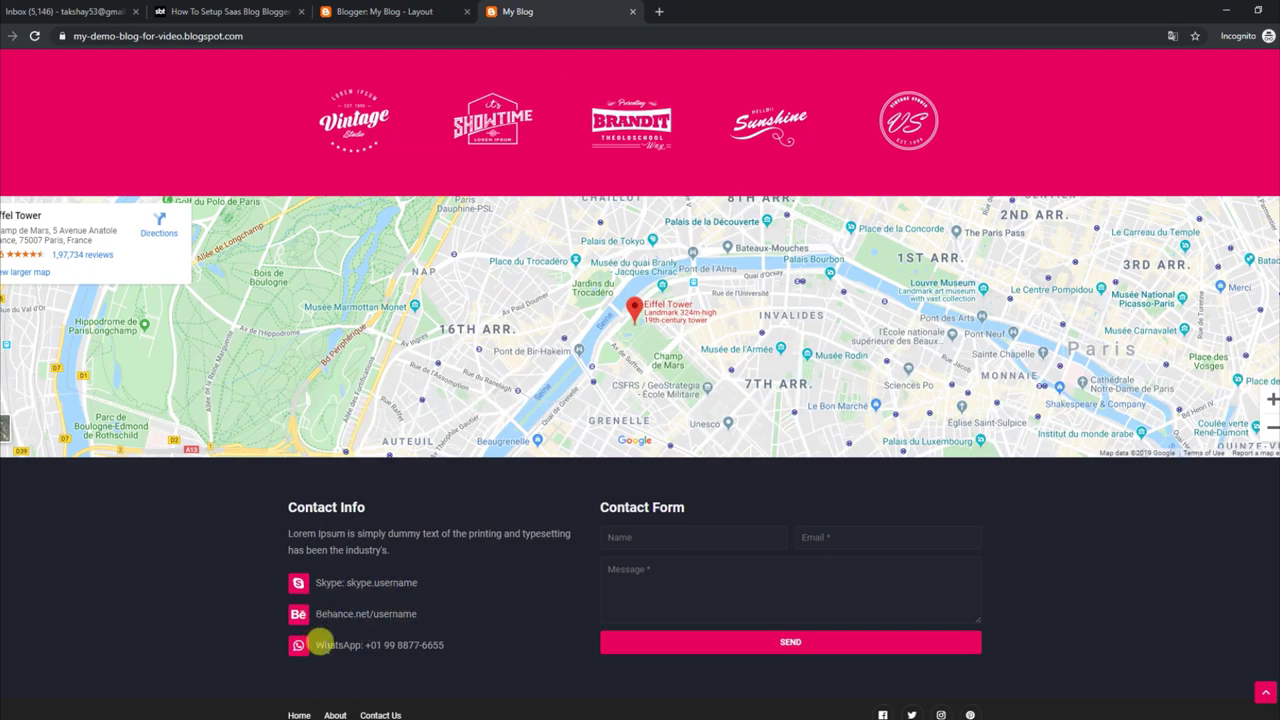
{"action": "left_click", "coordinate": [33, 37]}
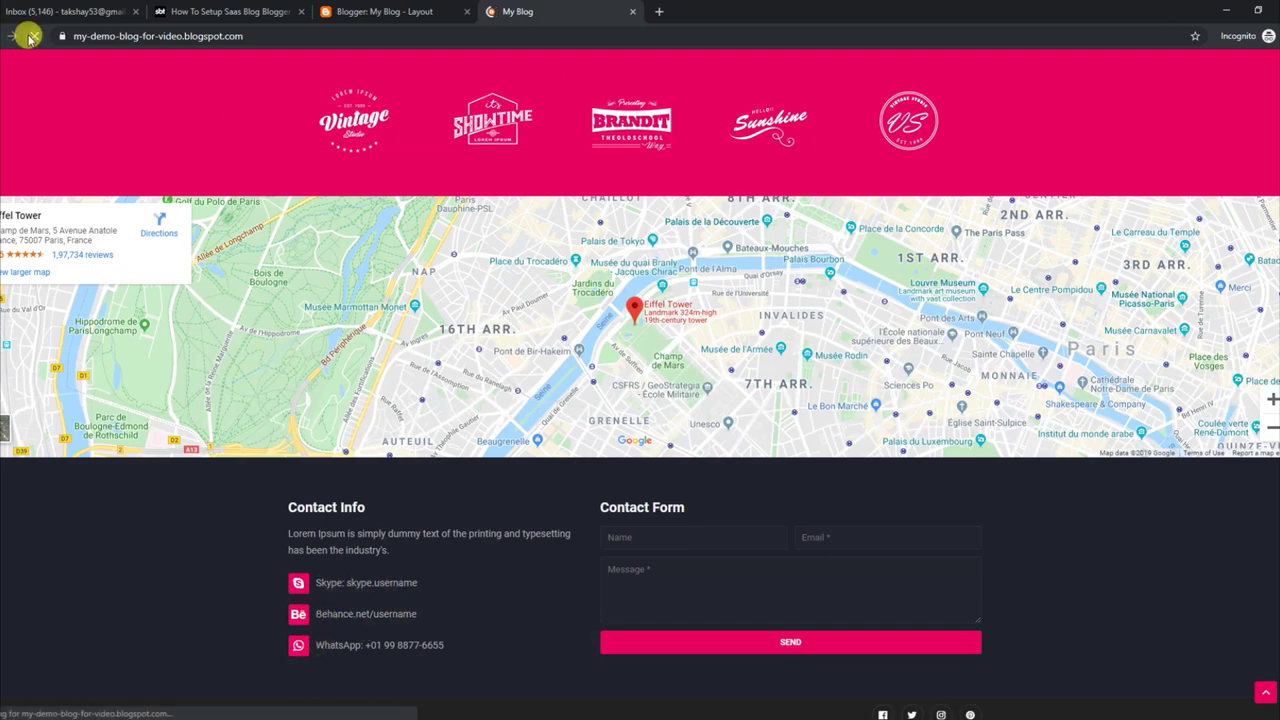
{"action": "left_click", "coordinate": [451, 11]}
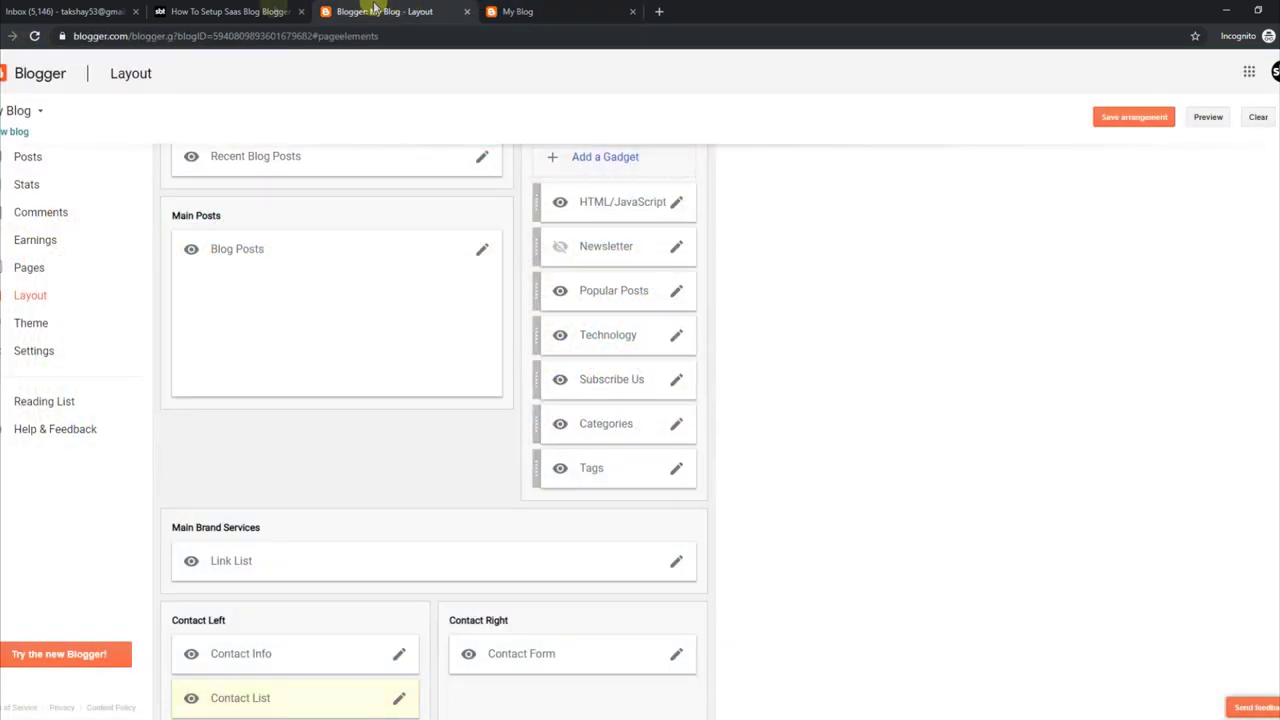
Step: Read the tutorial's Contact Right instructions and its Contact Form widget settings
{"action": "left_click", "coordinate": [252, 12]}
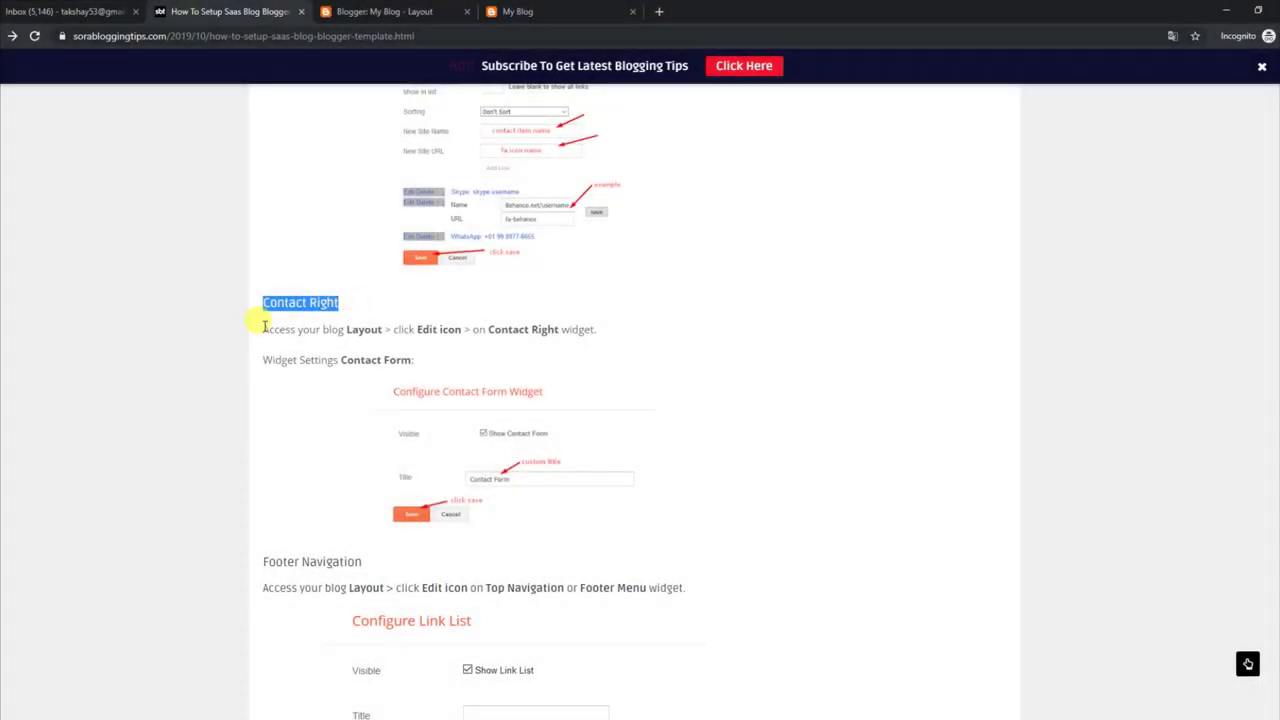
{"action": "left_click_drag", "start_coordinate": [263, 326], "coordinate": [617, 336]}
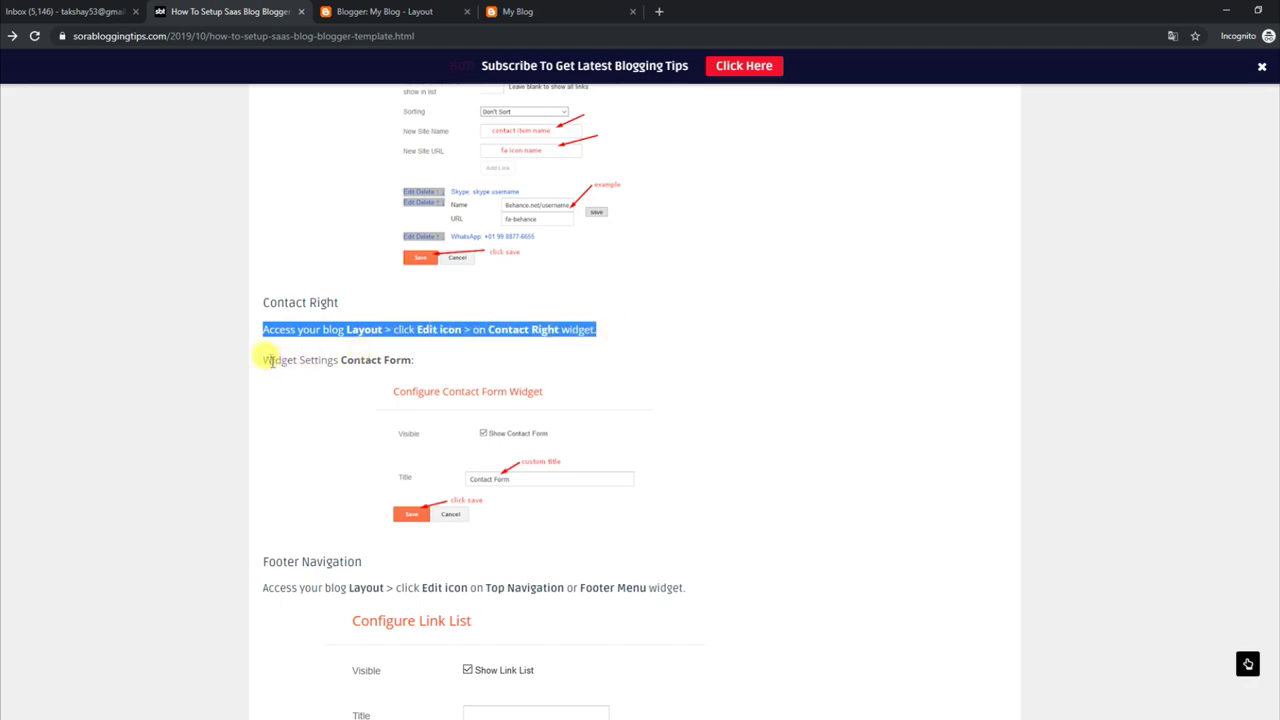
{"action": "left_click_drag", "start_coordinate": [271, 362], "coordinate": [302, 354]}
{"action": "left_click_drag", "start_coordinate": [445, 355], "coordinate": [442, 368]}
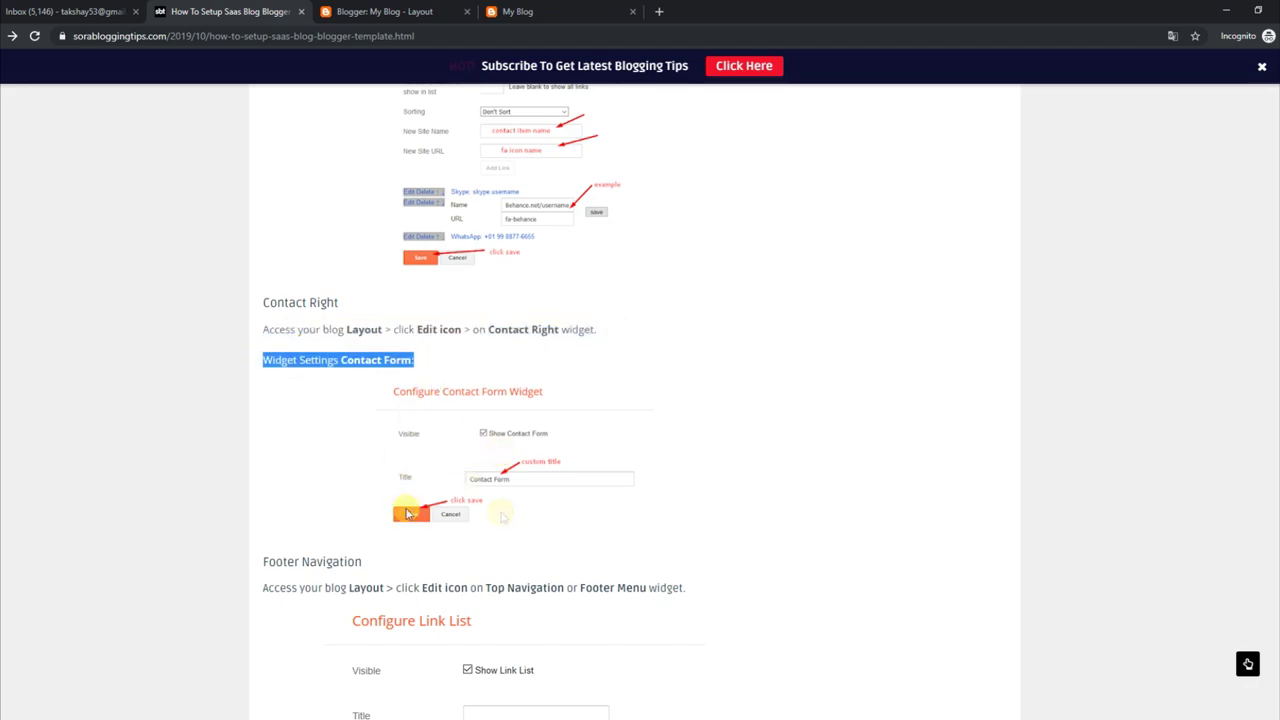
Step: Save the Contact Form gadget in the layout's Contact Right section with the title Contact Form and view the blog's home page
{"action": "left_click", "coordinate": [449, 8]}
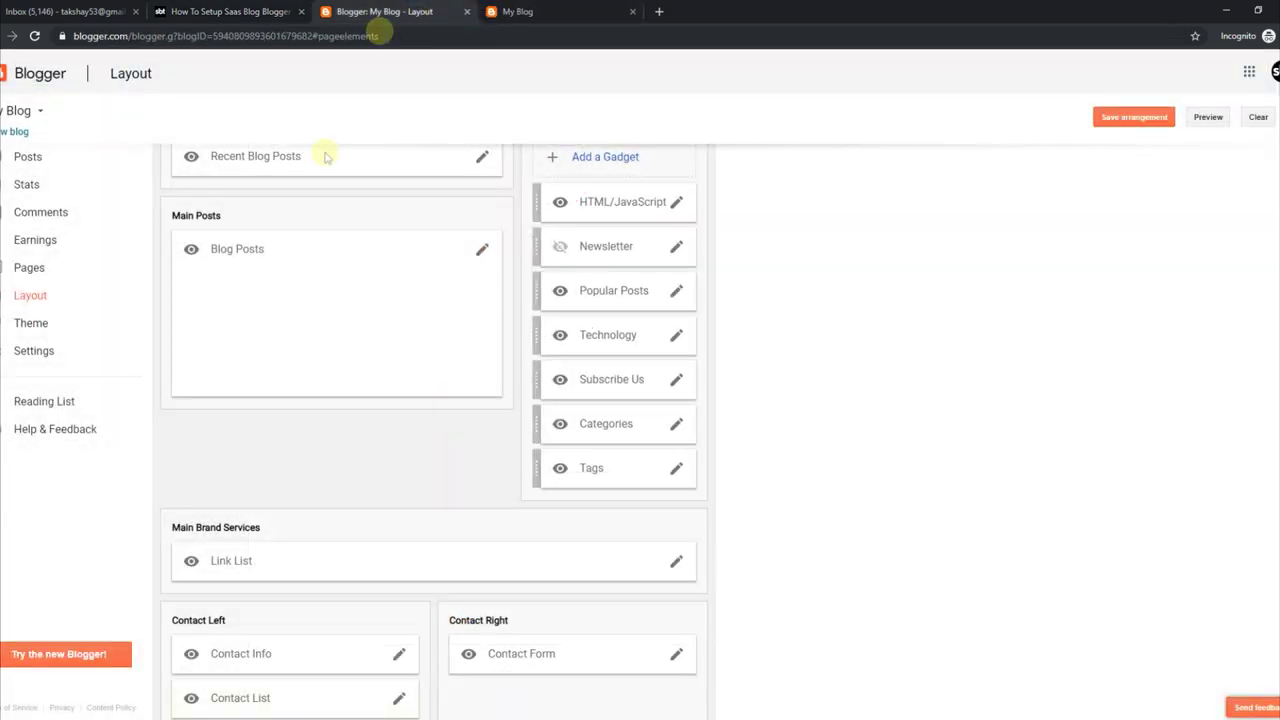
{"action": "left_click", "coordinate": [676, 656]}
{"action": "left_click", "coordinate": [201, 230]}
{"action": "left_click", "coordinate": [84, 284]}
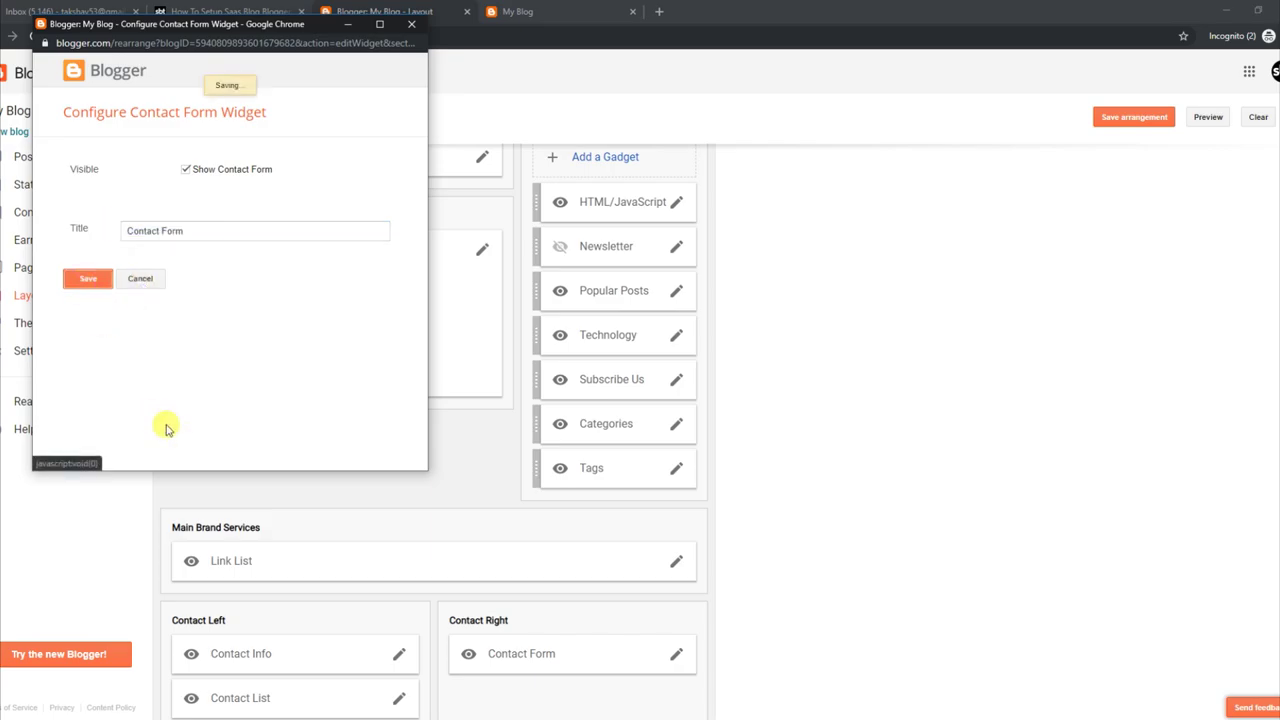
{"action": "left_click", "coordinate": [508, 11]}
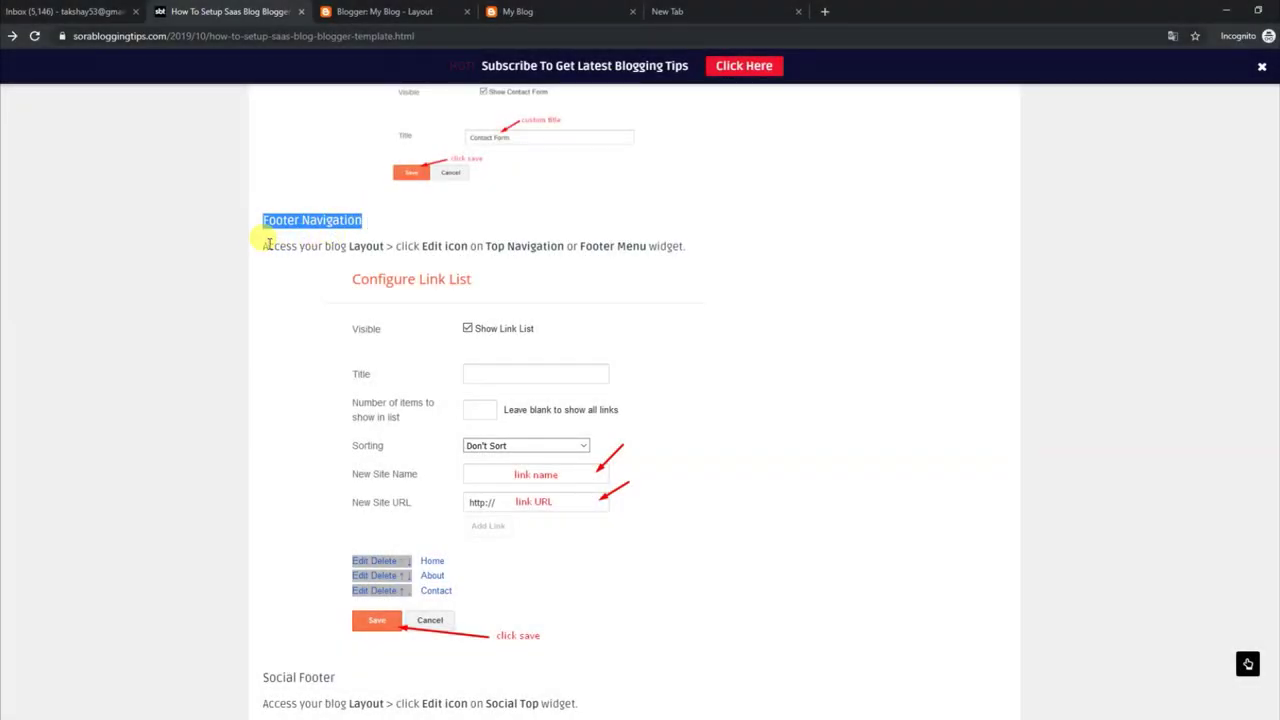
Step: Following the tutorial's Footer Navigation section, delete the Home link from the Footer Navigation link list, save the gadget, and check the blog's footer
{"action": "left_click_drag", "start_coordinate": [268, 243], "coordinate": [688, 238]}
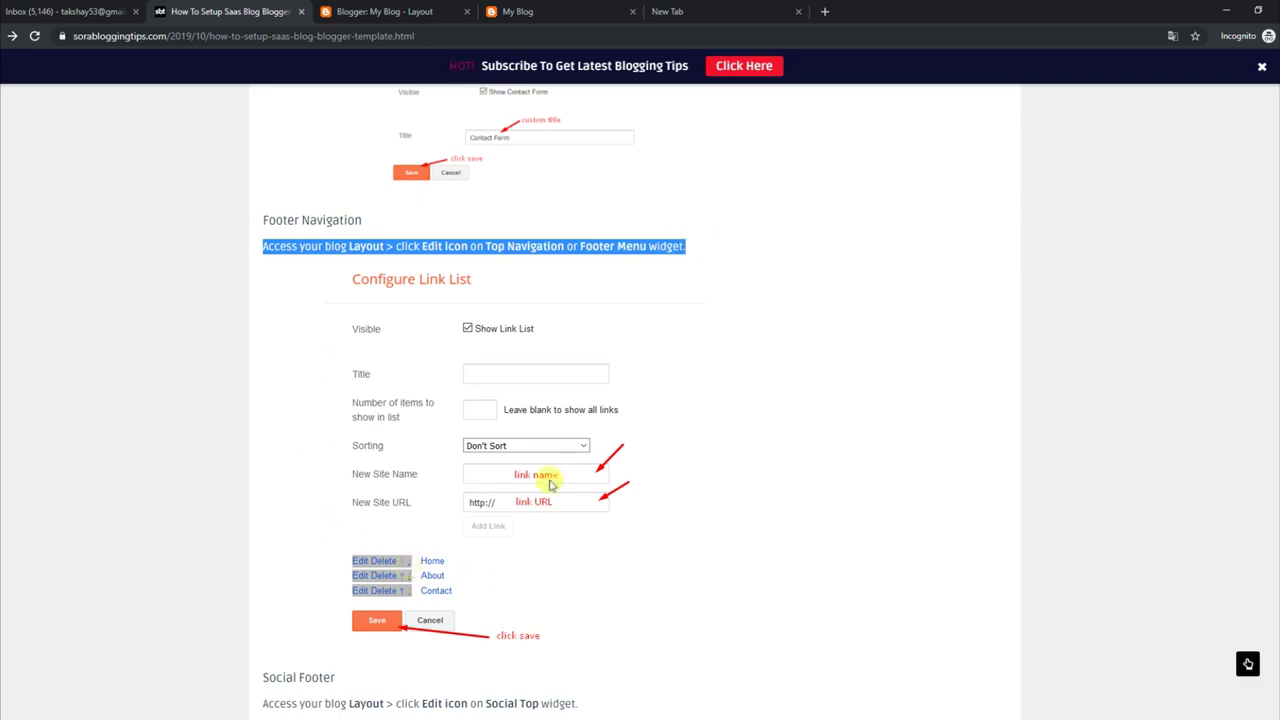
{"action": "left_click", "coordinate": [420, 8]}
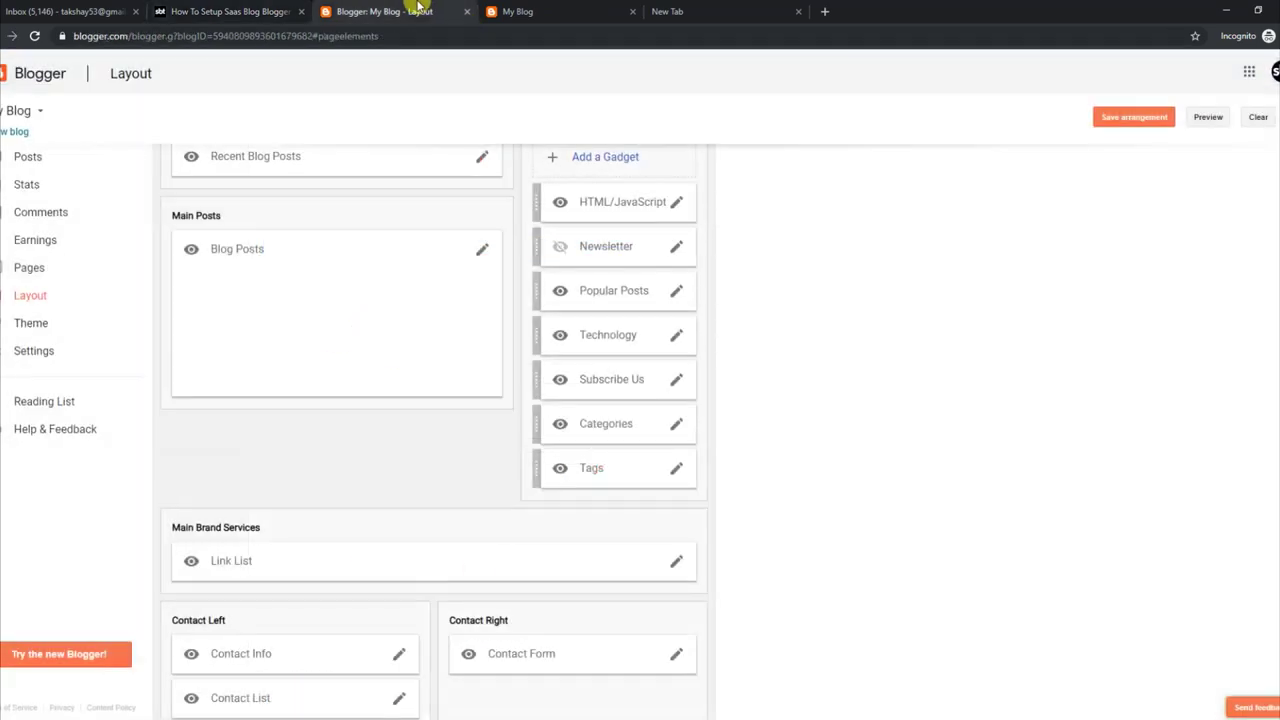
{"action": "scroll", "coordinate": [1275, 617], "scroll_direction": "down", "scroll_amount": 1}
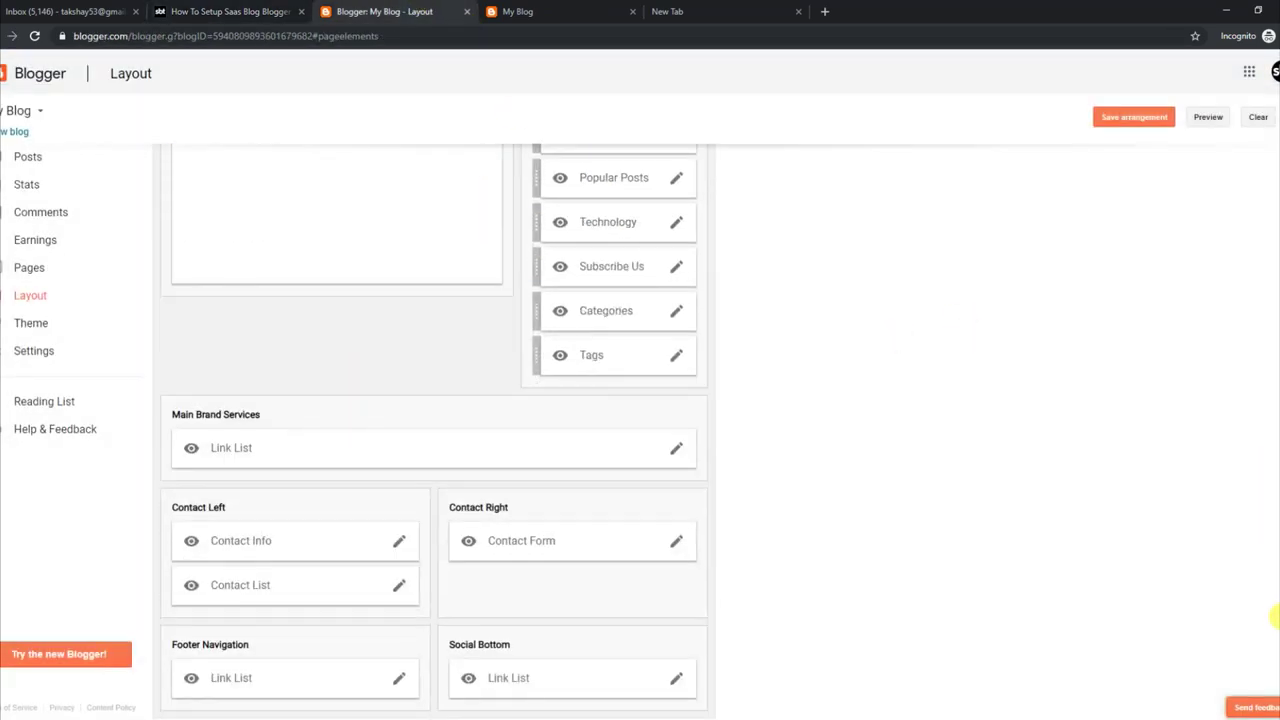
{"action": "left_click", "coordinate": [398, 679]}
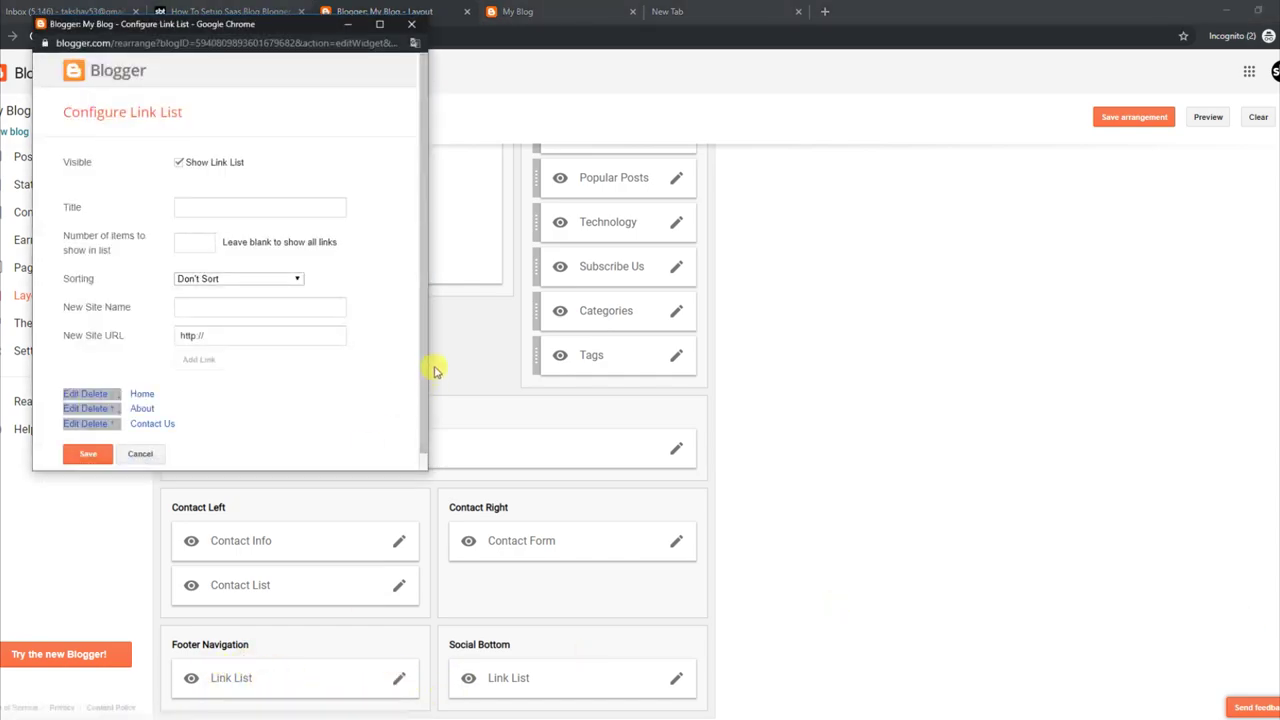
{"action": "scroll", "coordinate": [423, 386], "scroll_direction": "down", "scroll_amount": 1}
{"action": "left_click", "coordinate": [100, 378]}
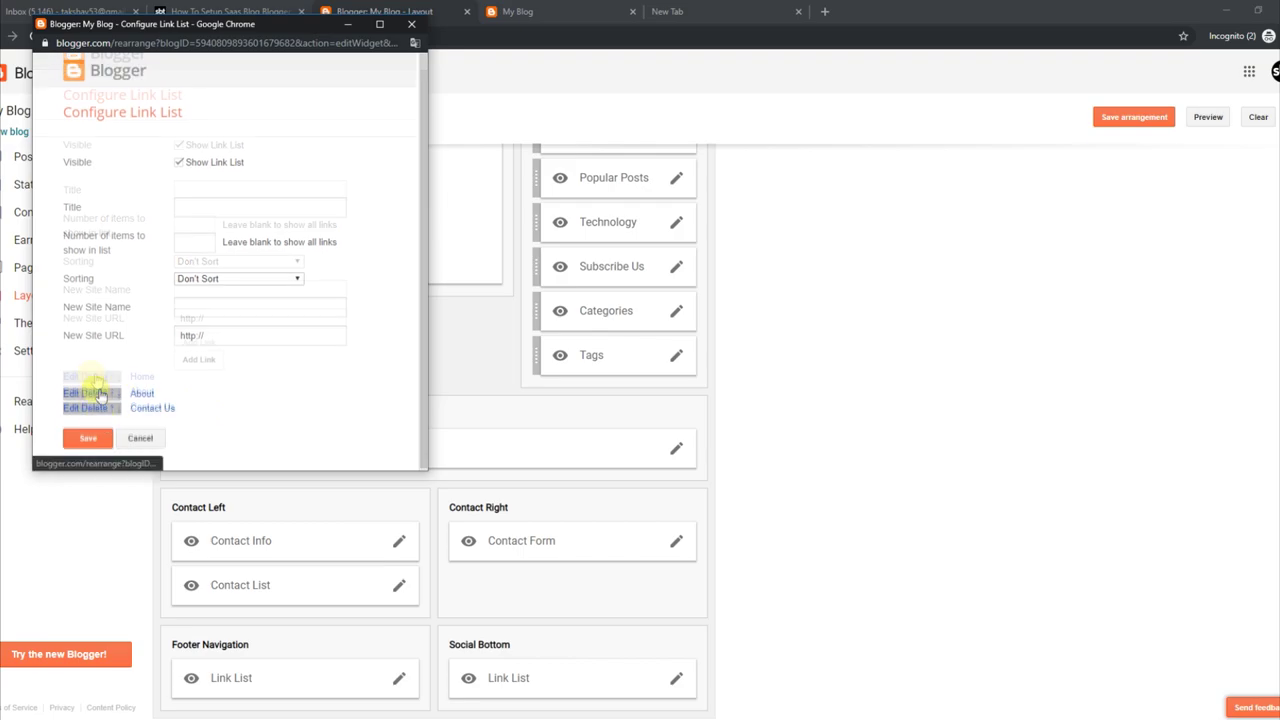
{"action": "left_click", "coordinate": [88, 438]}
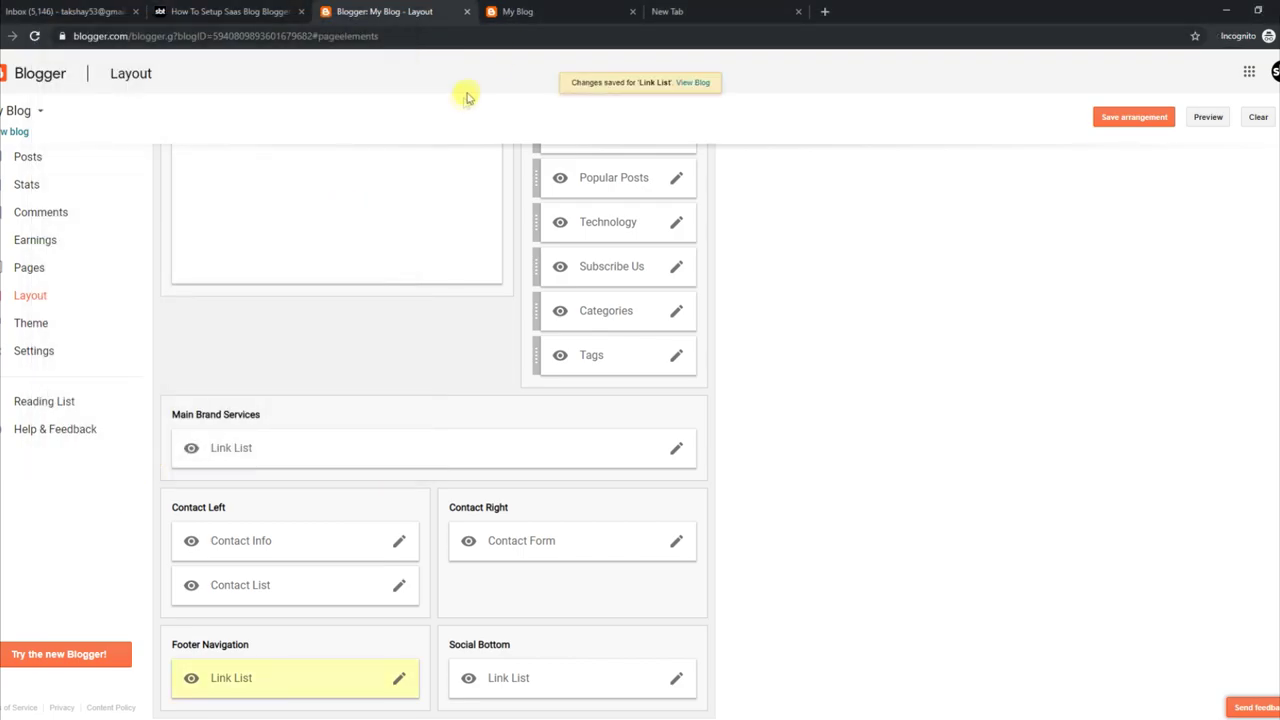
{"action": "left_click", "coordinate": [524, 21]}
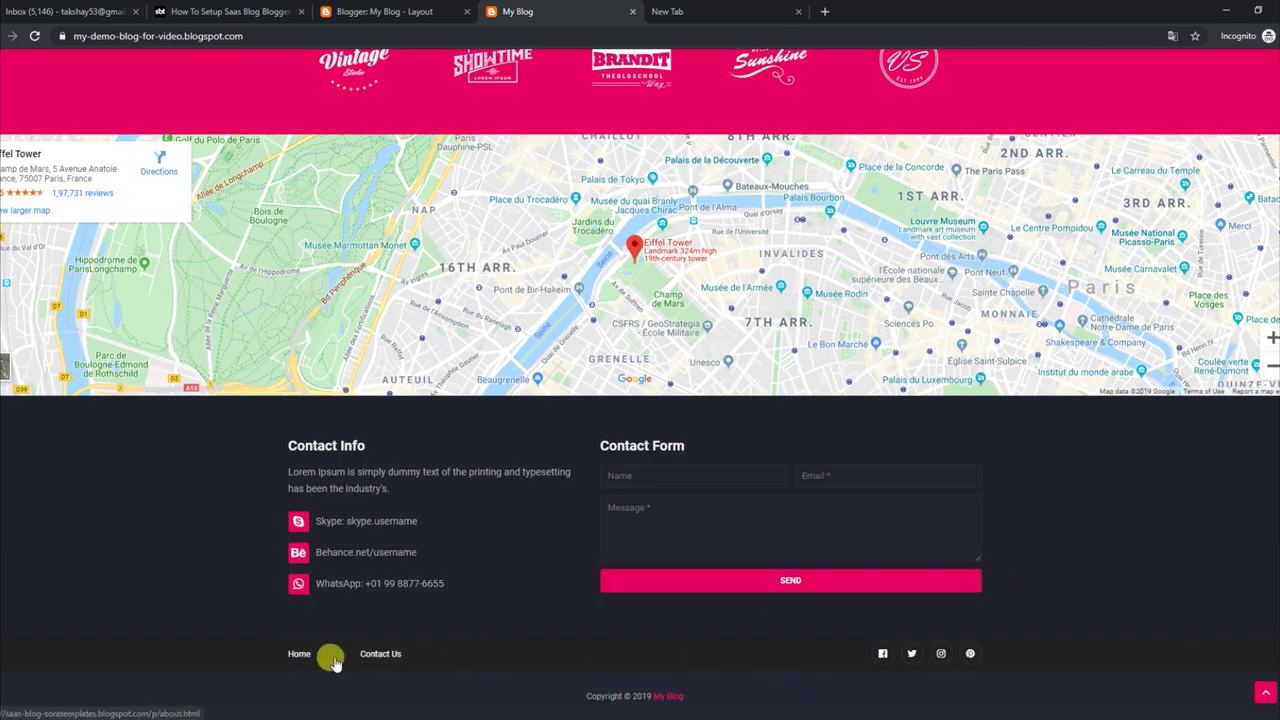
{"action": "left_click", "coordinate": [373, 660]}
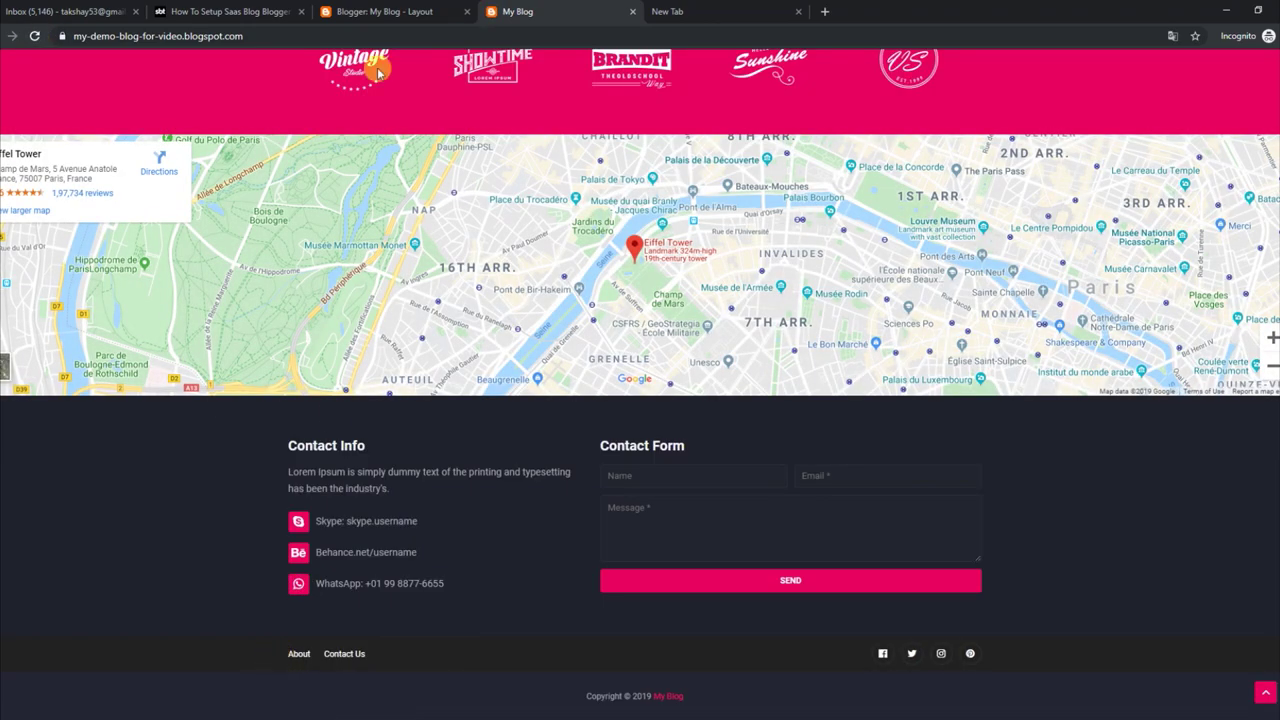
Step: Add a Home link to the Footer Navigation link list, save the gadget, and reload the blog's home page
{"action": "left_click", "coordinate": [390, 11]}
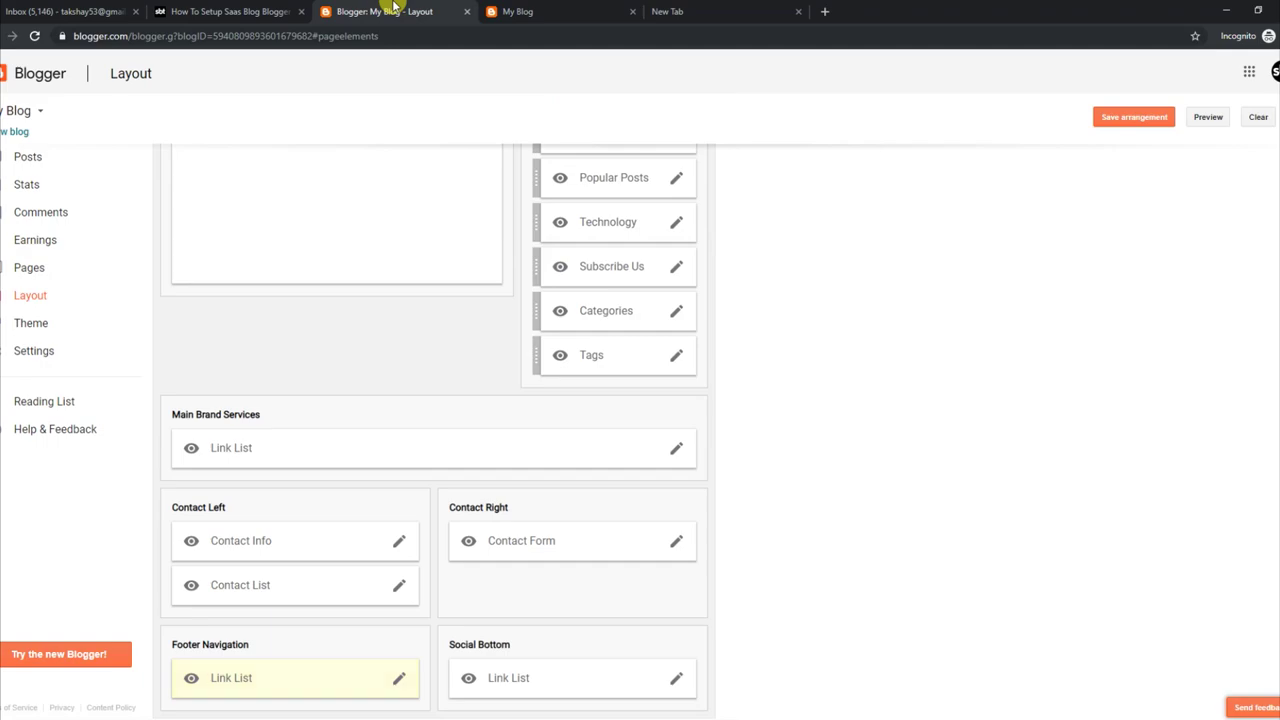
{"action": "left_click", "coordinate": [398, 677]}
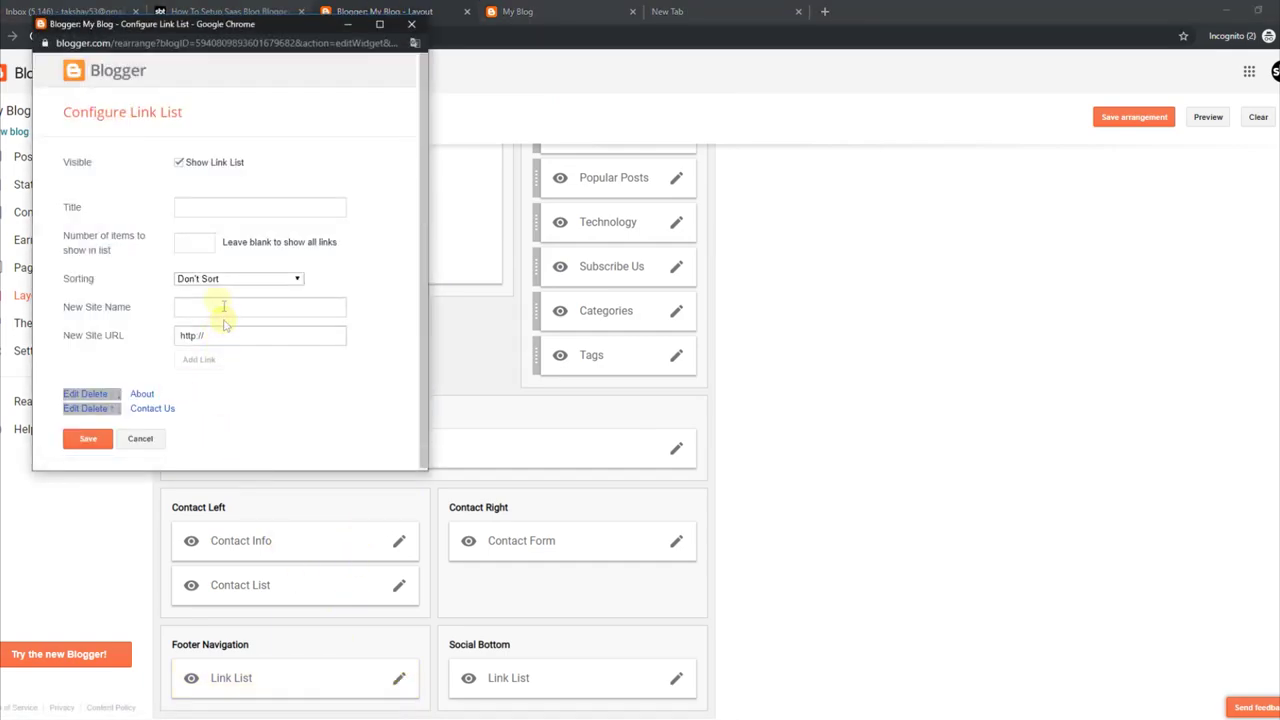
{"action": "left_click", "coordinate": [223, 306]}
{"action": "type", "text": "Home"}
{"action": "key", "text": "Return"}
{"action": "left_click", "coordinate": [90, 454]}
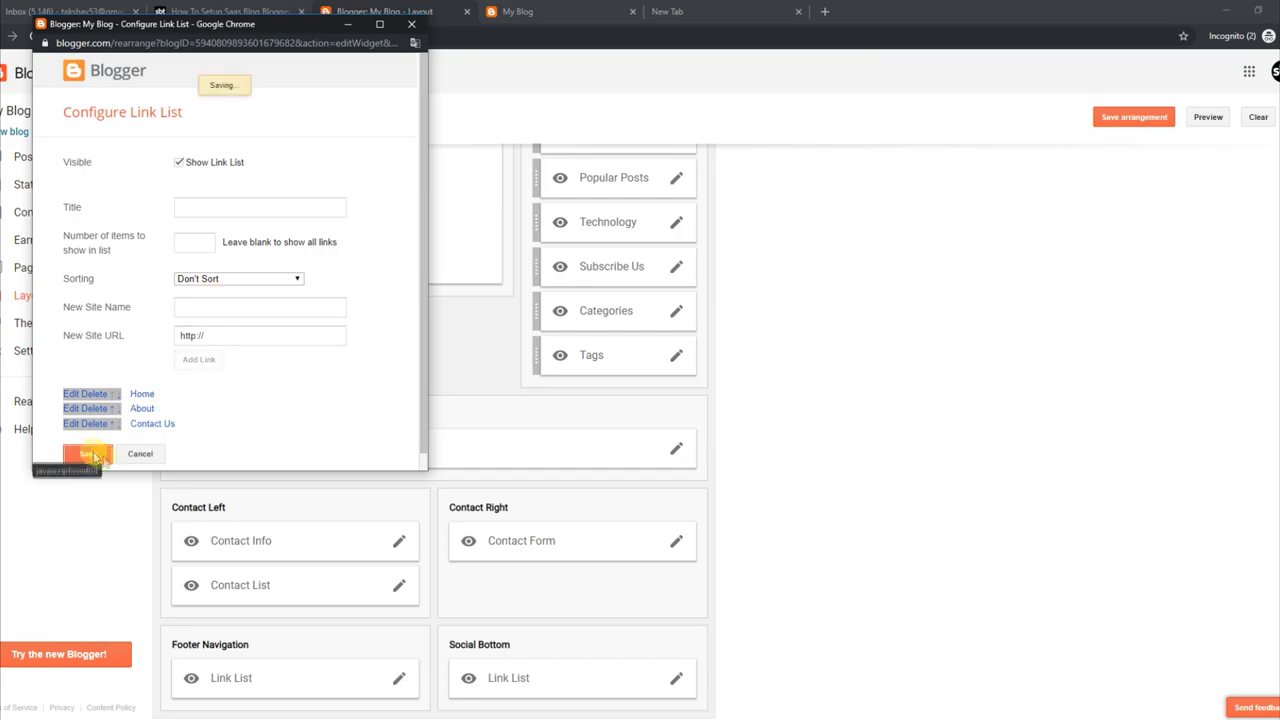
{"action": "left_click", "coordinate": [520, 11]}
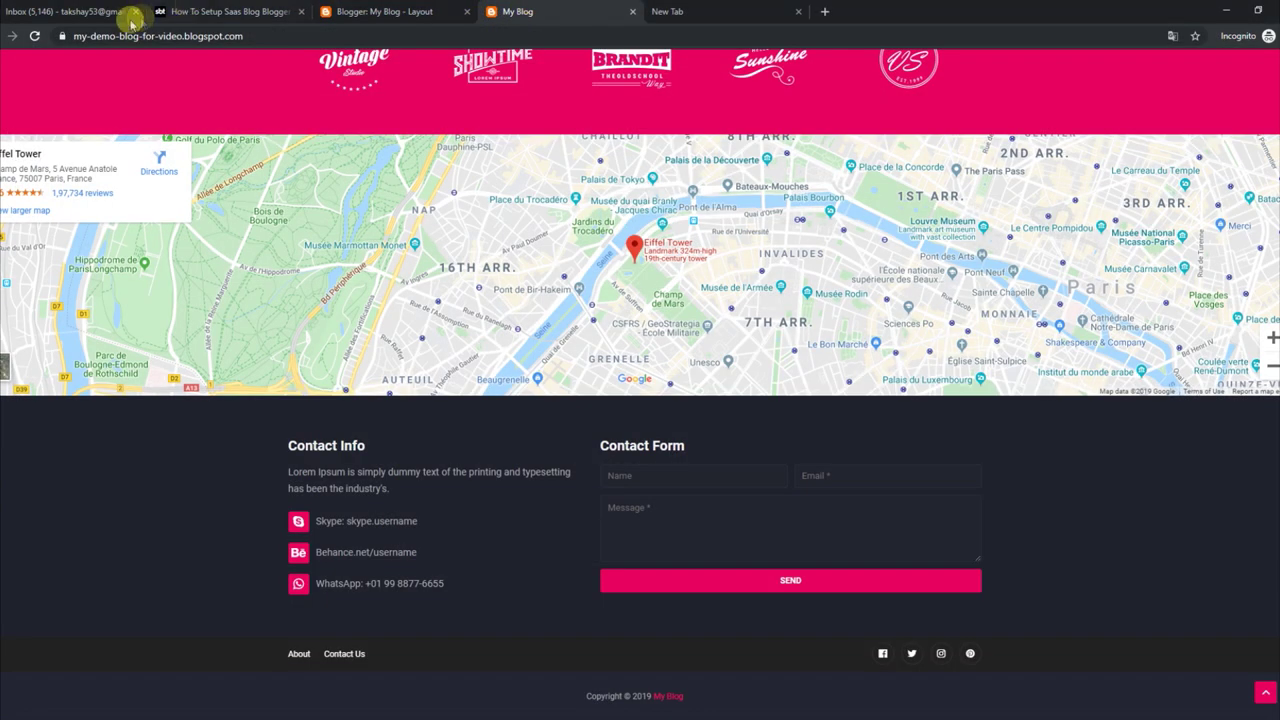
{"action": "left_click", "coordinate": [34, 36]}
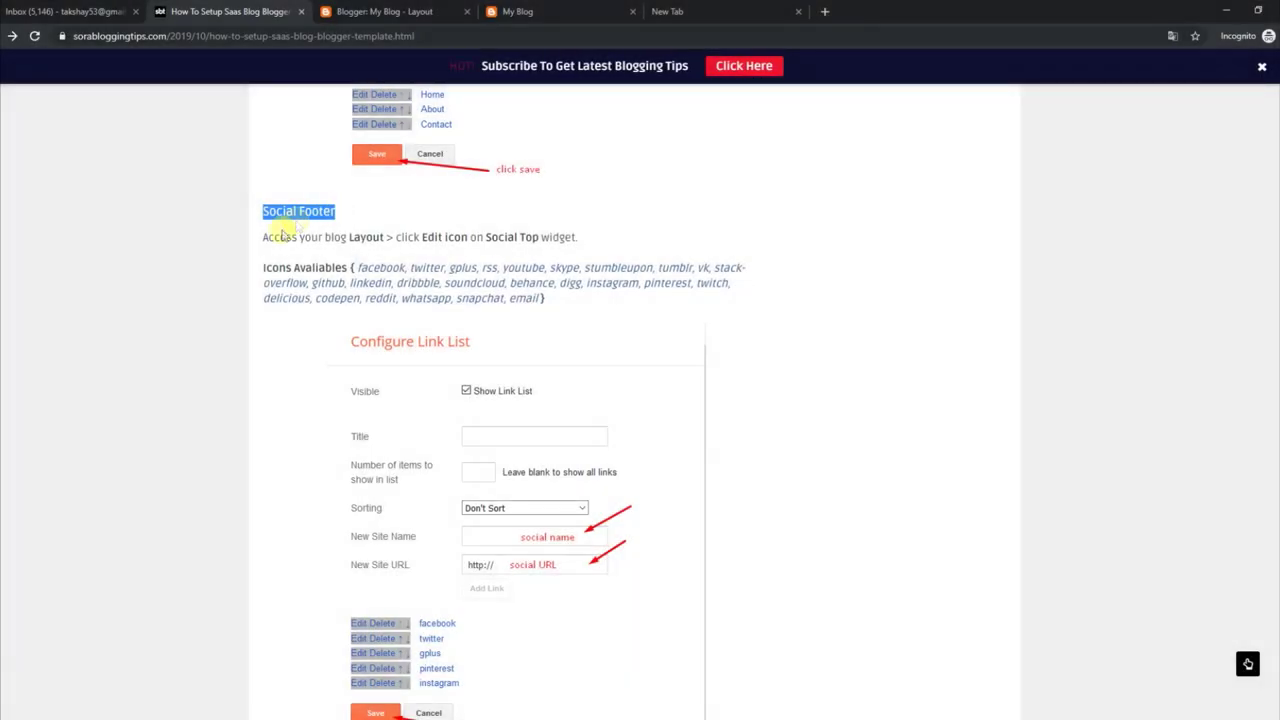
Step: Following the tutorial's Social Footer section, open the facebook and twitter links of the Social Bottom link list, save the gadget, and check the blog
{"action": "left_click_drag", "start_coordinate": [263, 236], "coordinate": [588, 236]}
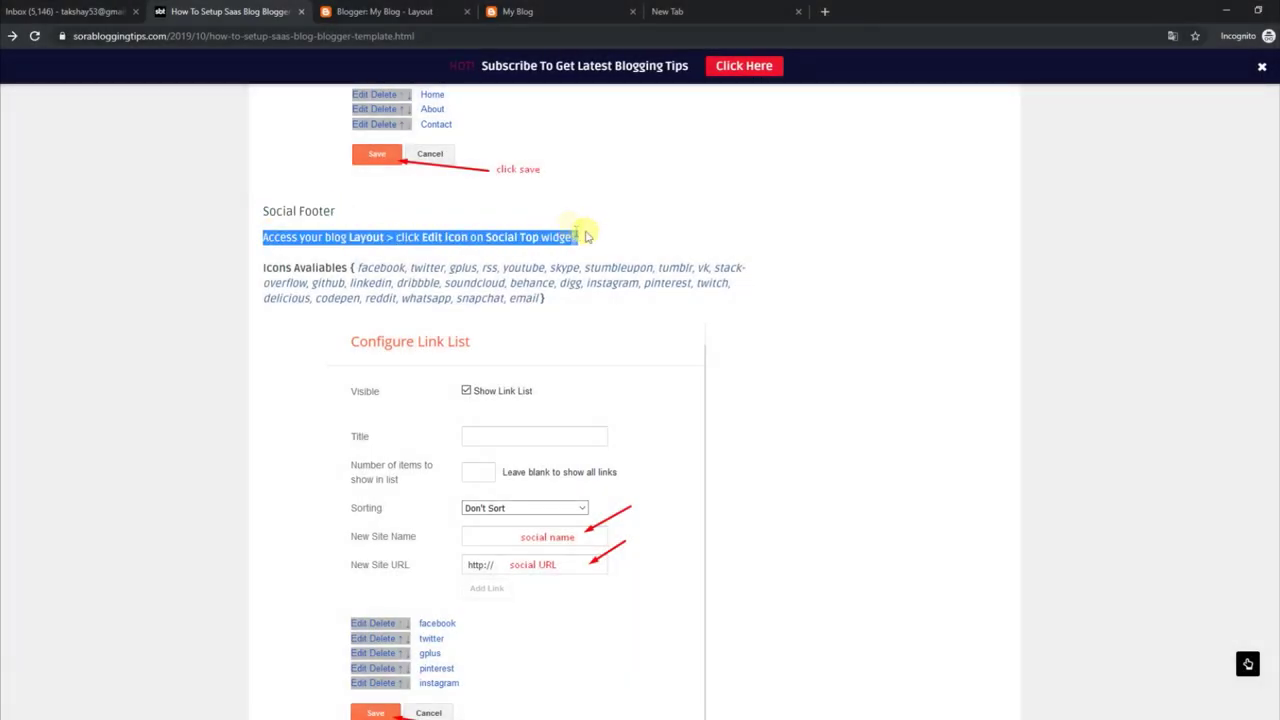
{"action": "left_click_drag", "start_coordinate": [263, 267], "coordinate": [588, 310]}
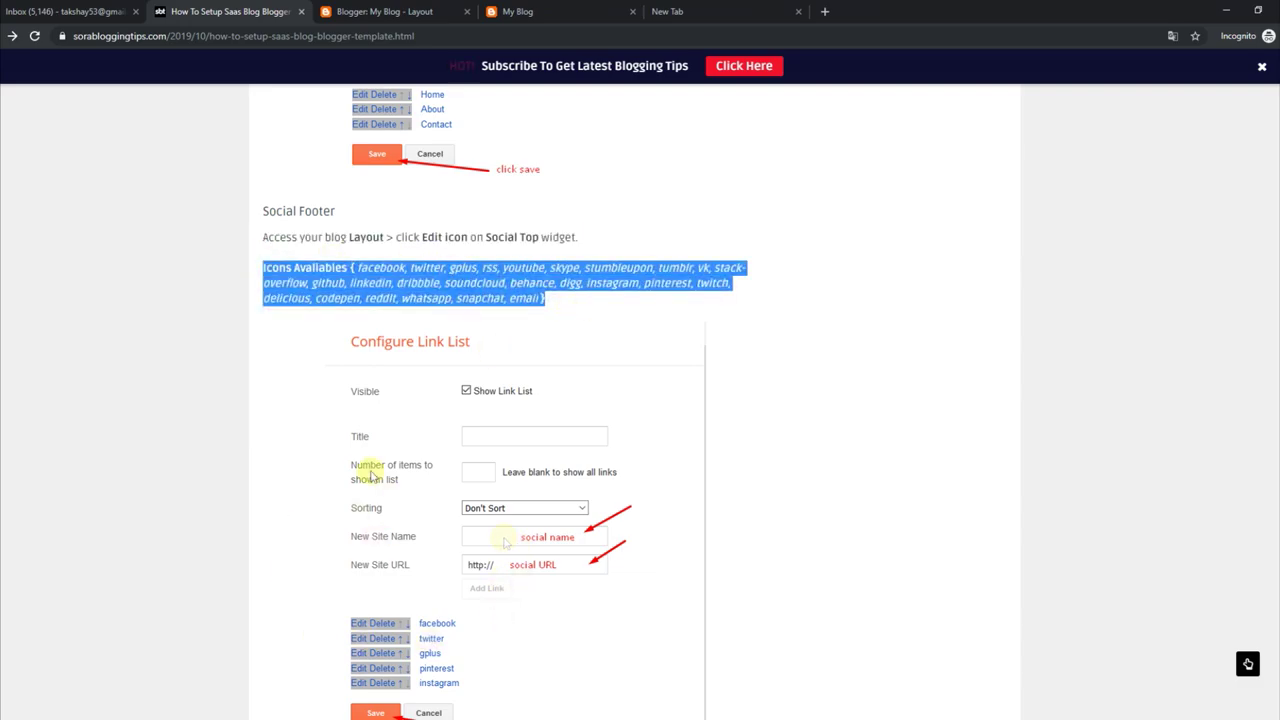
{"action": "left_click", "coordinate": [383, 13]}
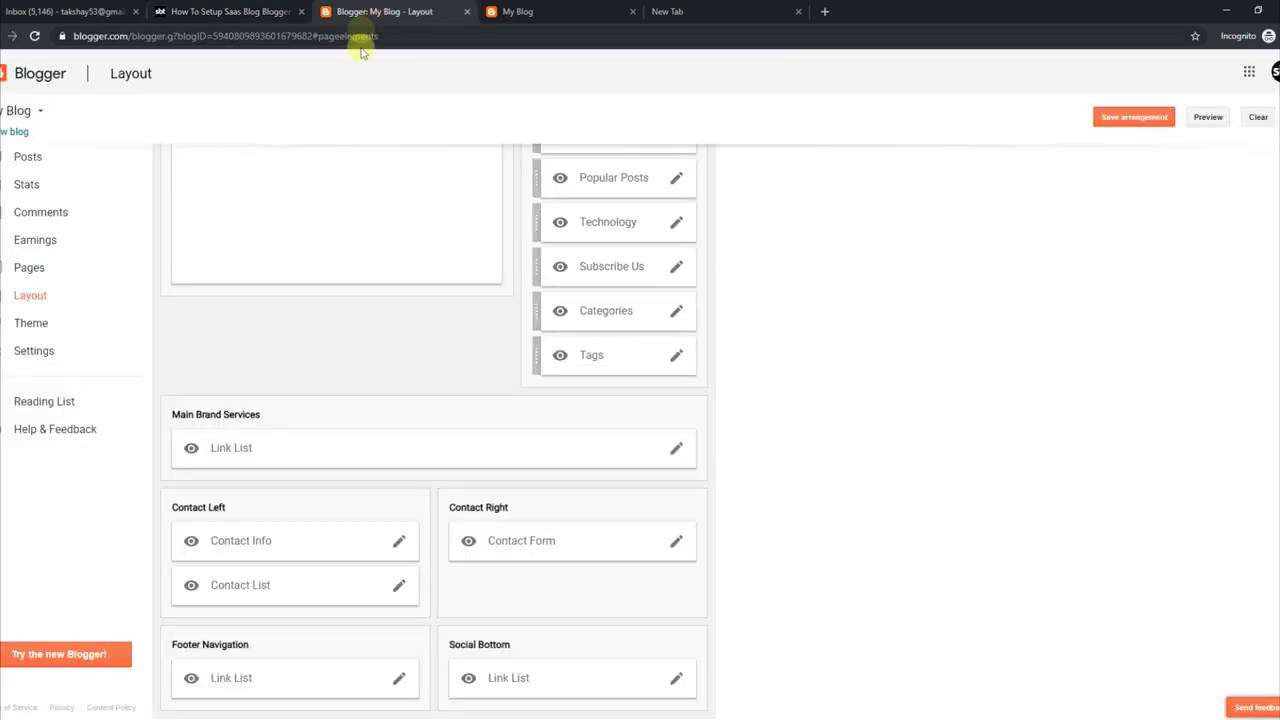
{"action": "left_click", "coordinate": [673, 684]}
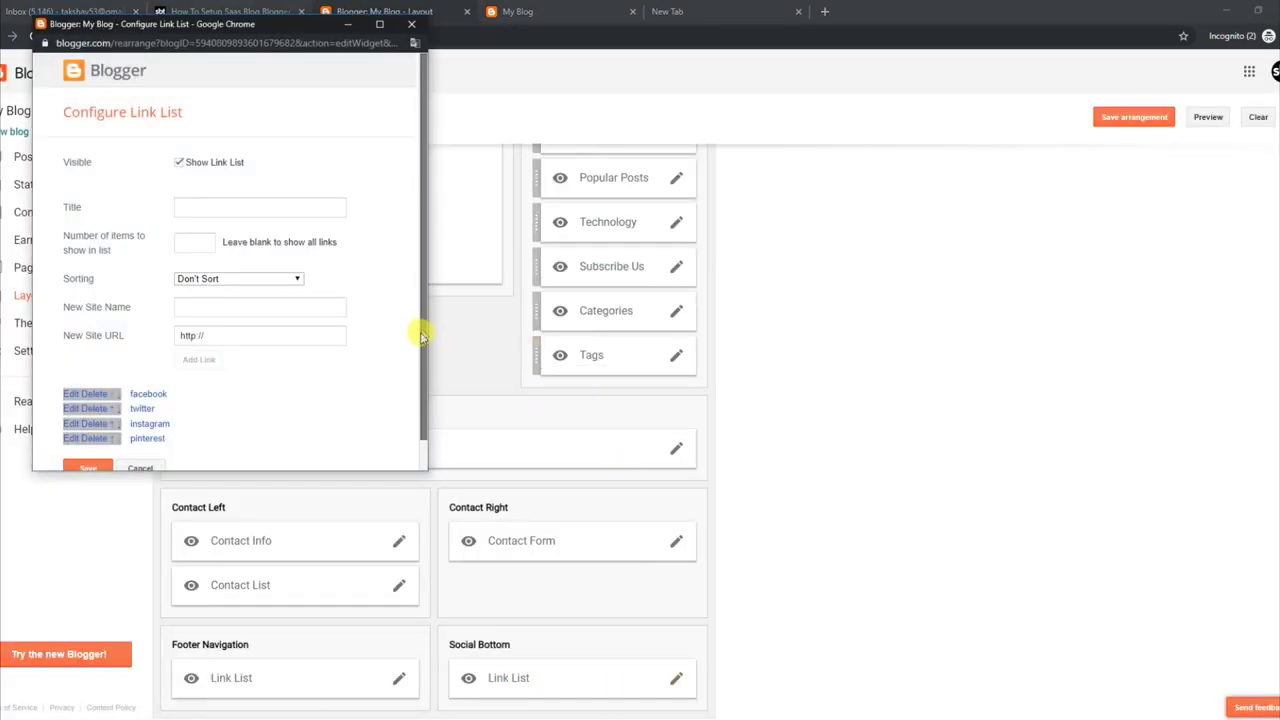
{"action": "scroll", "coordinate": [421, 335], "scroll_direction": "down", "scroll_amount": 1}
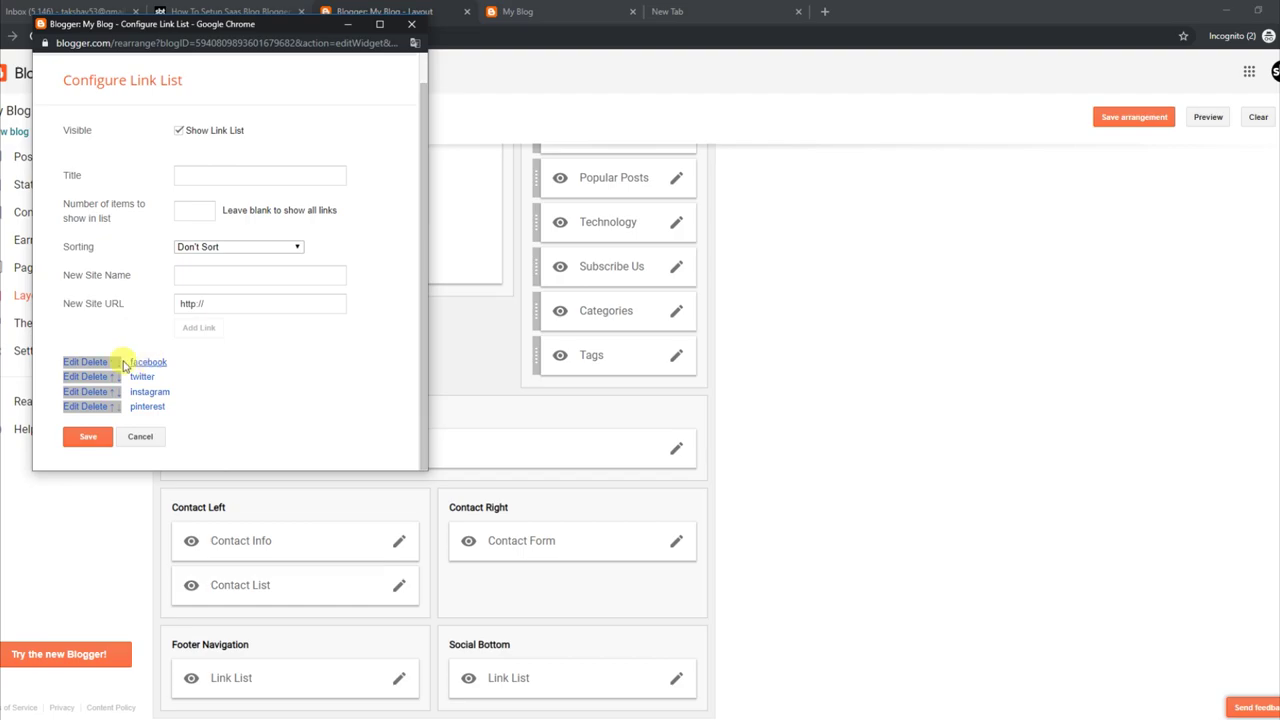
{"action": "left_click", "coordinate": [70, 362]}
{"action": "scroll", "coordinate": [425, 334], "scroll_direction": "down", "scroll_amount": 2}
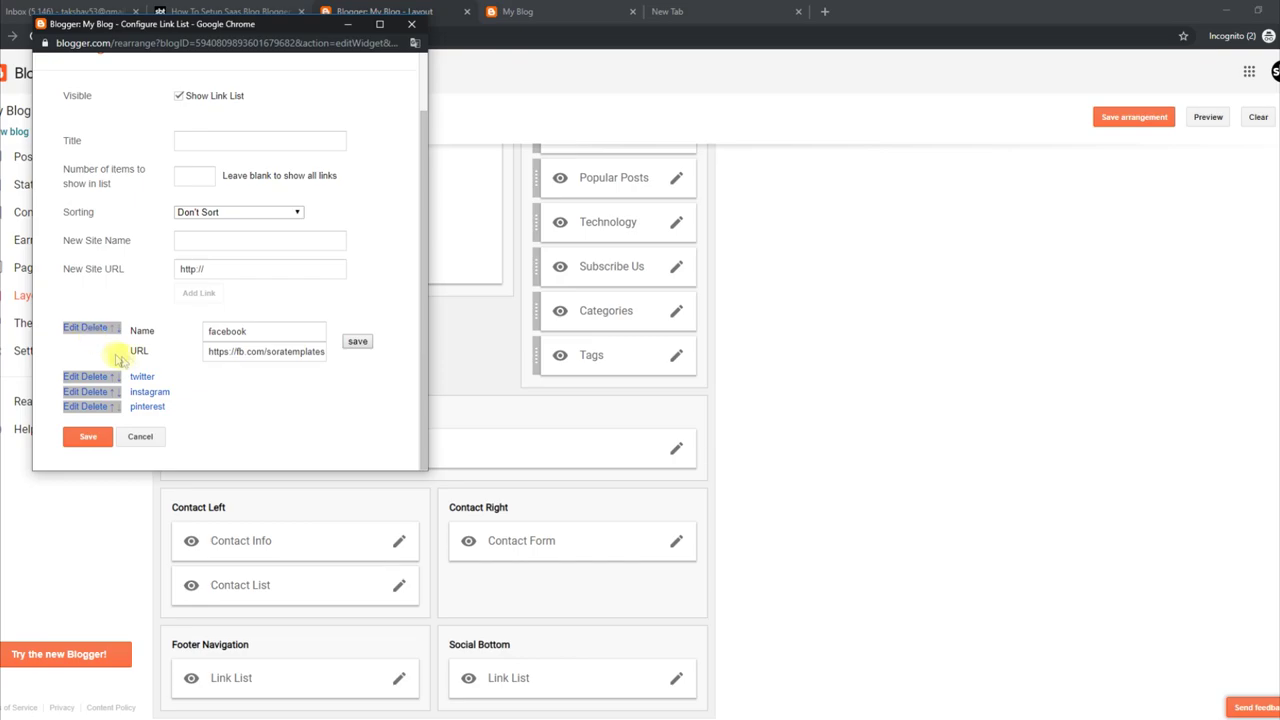
{"action": "left_click", "coordinate": [70, 378]}
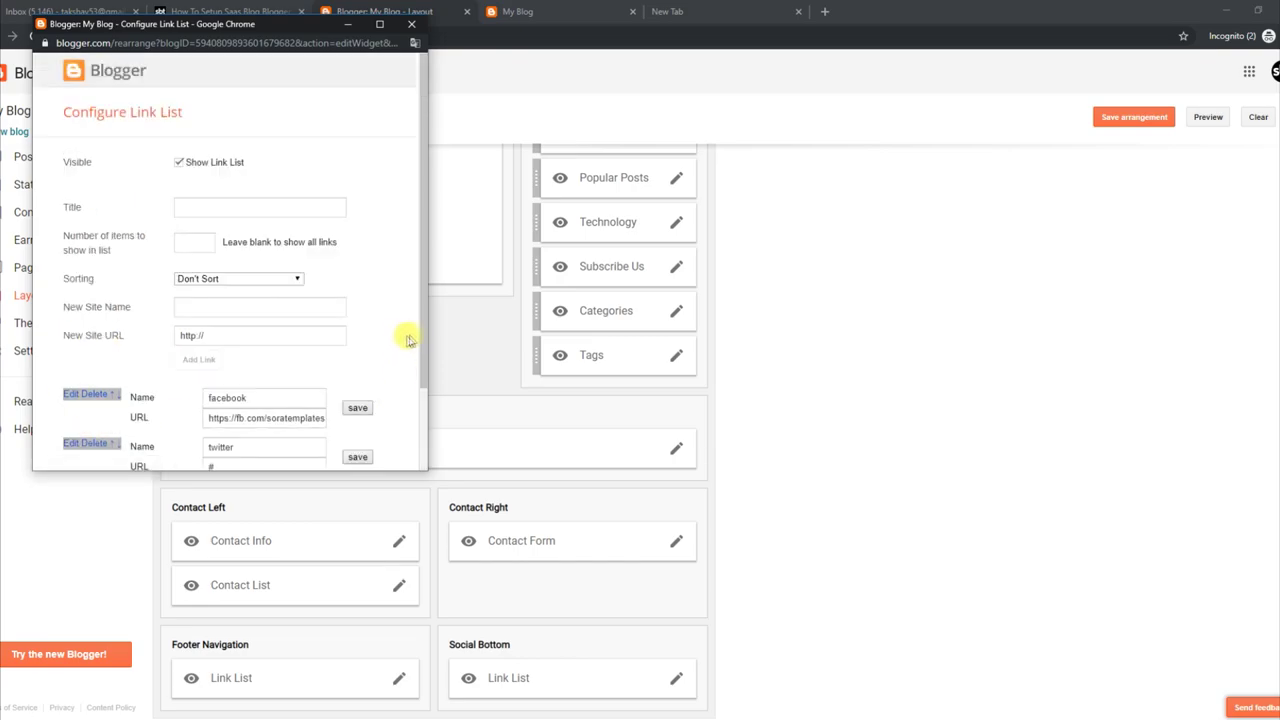
{"action": "scroll", "coordinate": [410, 340], "scroll_direction": "down", "scroll_amount": 3}
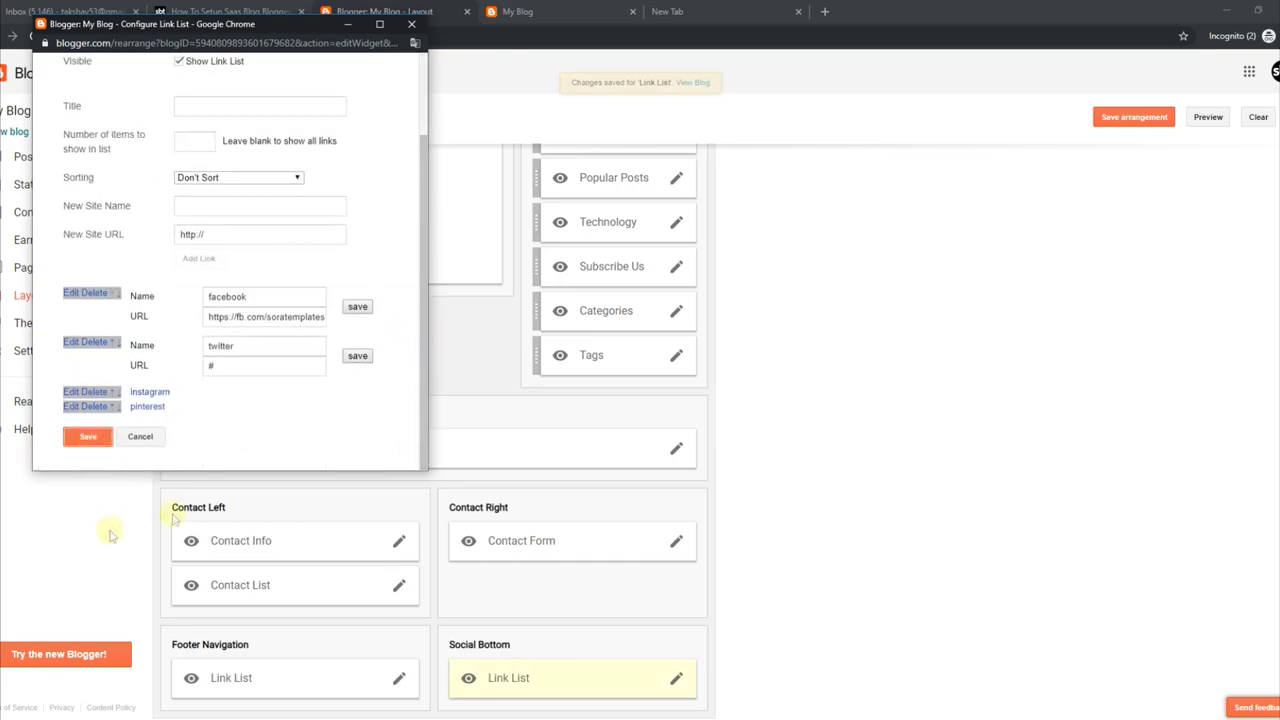
{"action": "left_click", "coordinate": [527, 11]}
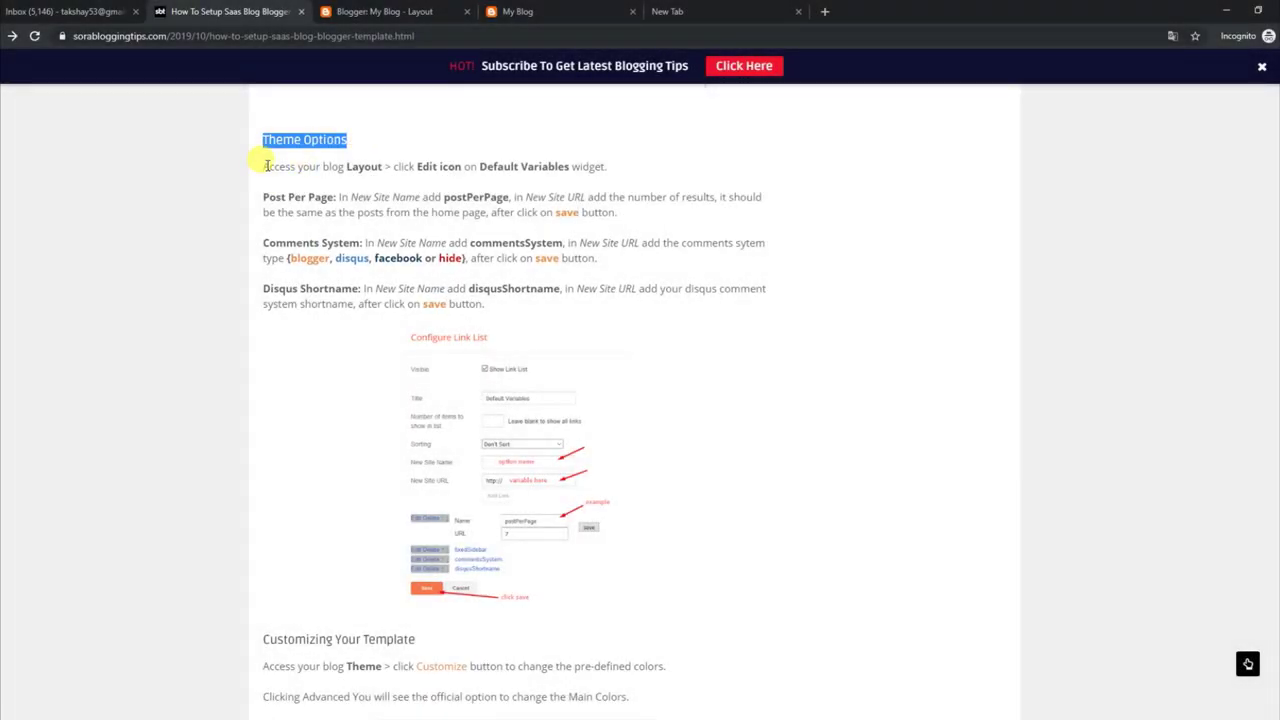
Step: Read the tutorial's Theme Options instructions for Post Per Page, Comments System and Disqus Shortname
{"action": "left_click_drag", "start_coordinate": [267, 166], "coordinate": [614, 170]}
{"action": "left_click_drag", "start_coordinate": [263, 194], "coordinate": [667, 216]}
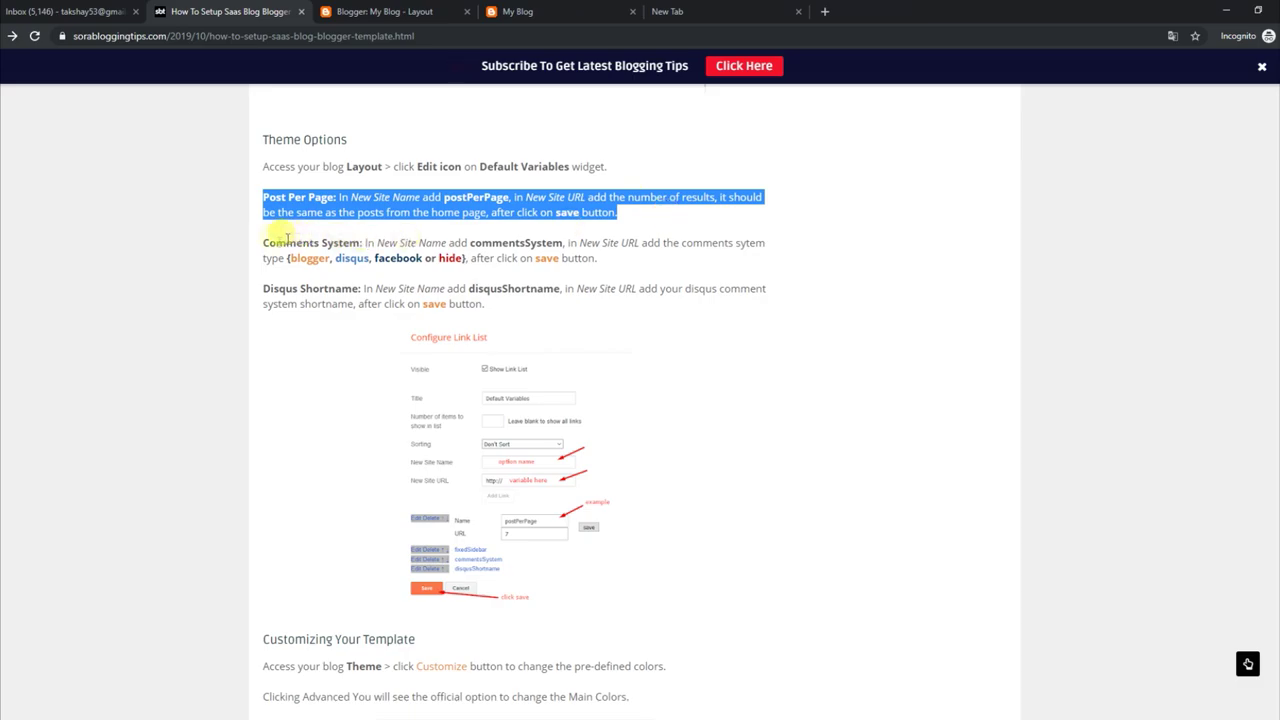
{"action": "left_click_drag", "start_coordinate": [264, 242], "coordinate": [641, 258]}
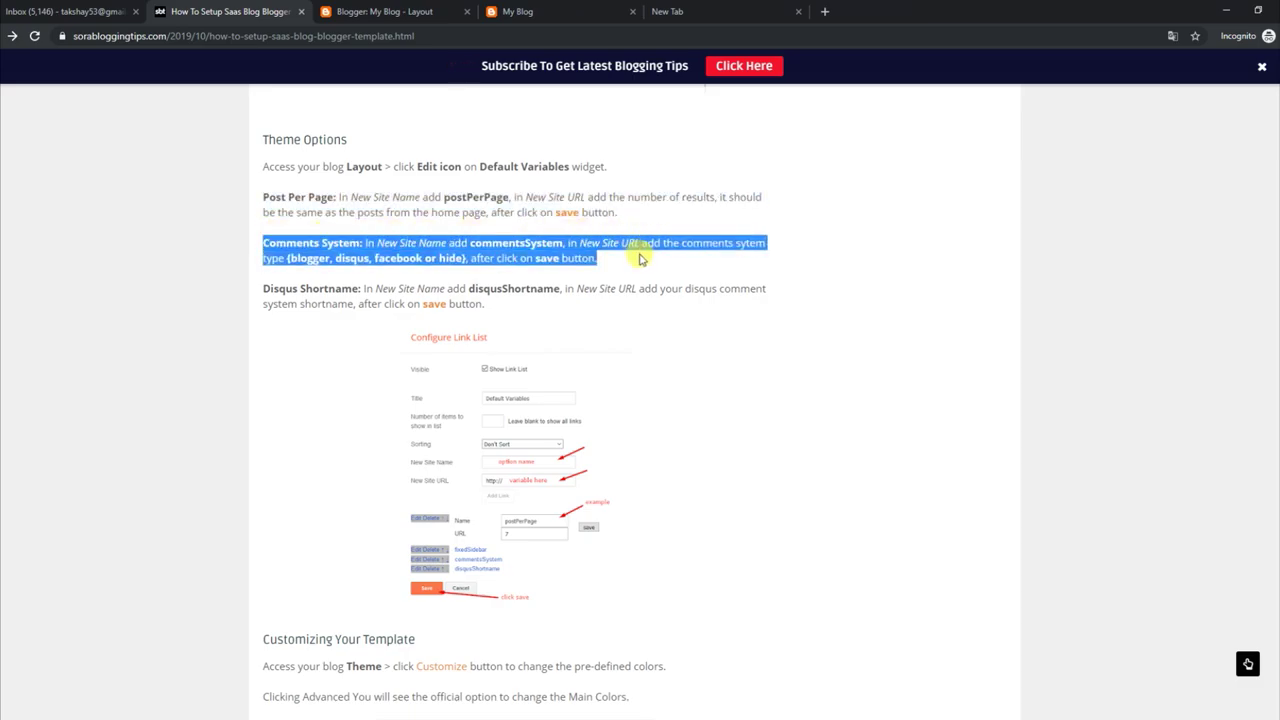
{"action": "left_click_drag", "start_coordinate": [262, 290], "coordinate": [580, 310]}
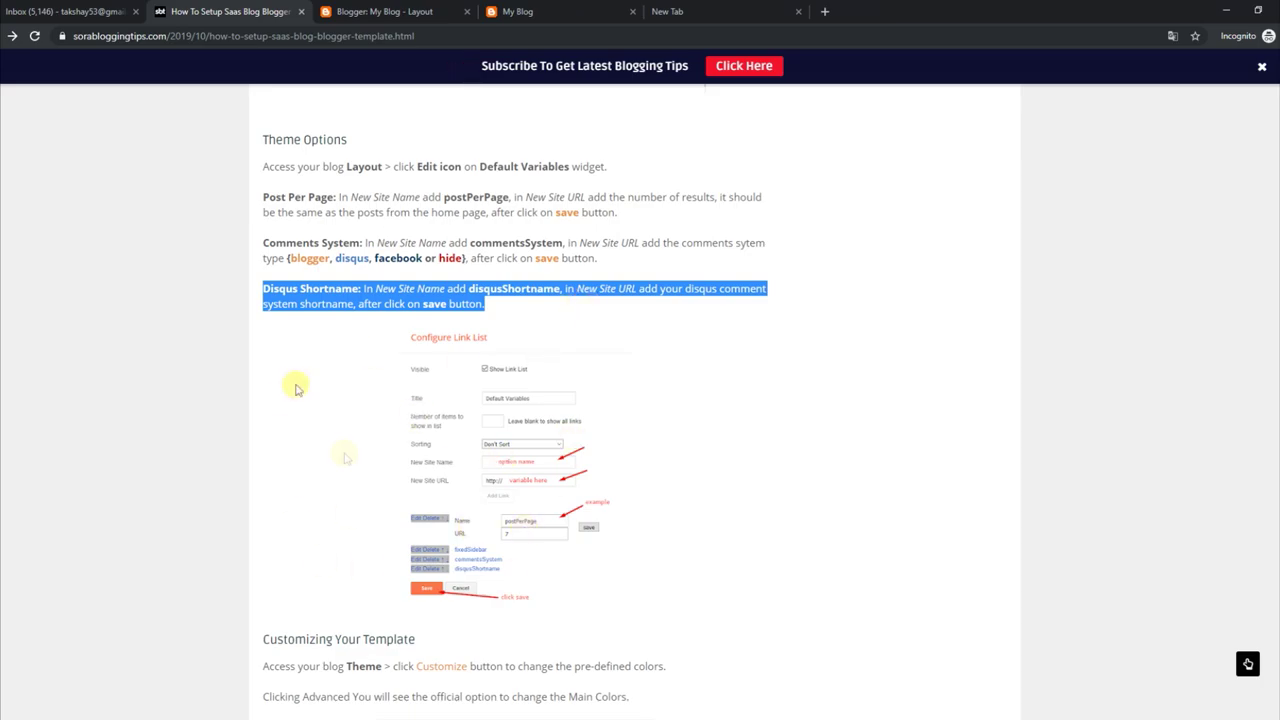
Step: Open the disqusShortname, commentsSystem and both postPerPage entries of the layout's Default Variables gadget to view their values
{"action": "left_click", "coordinate": [405, 10]}
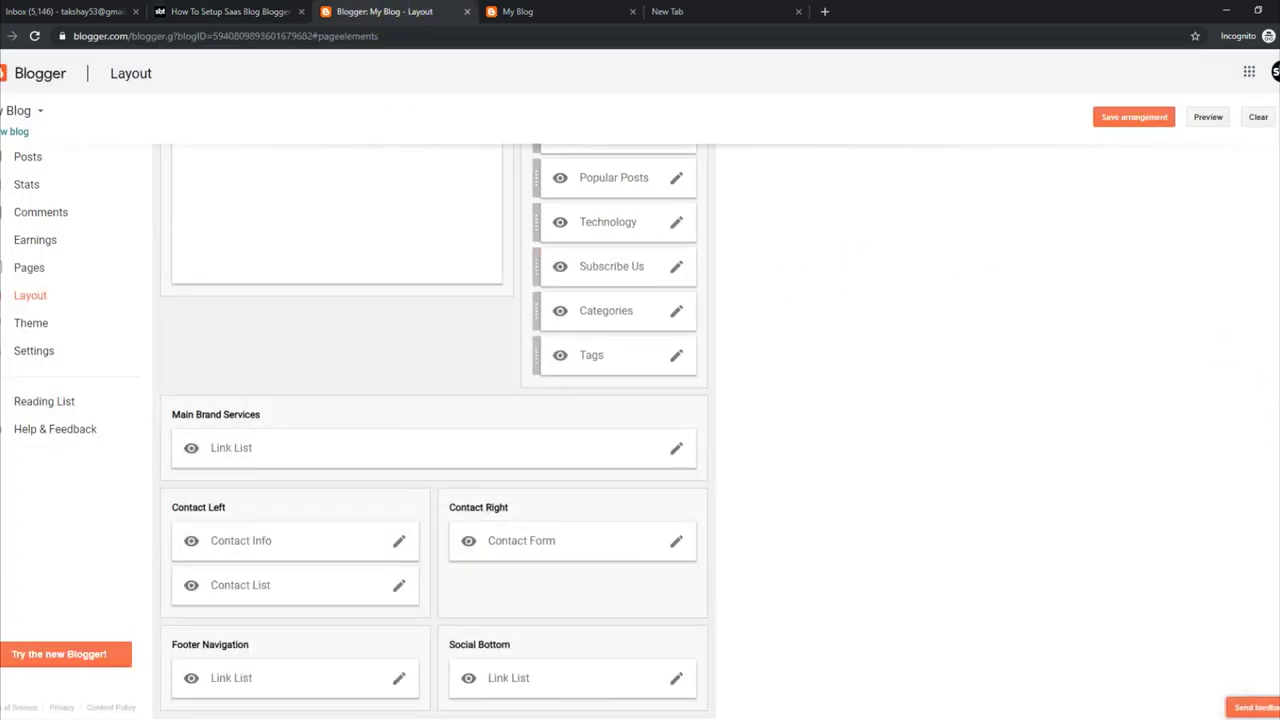
{"action": "scroll", "coordinate": [434, 430], "scroll_direction": "up", "scroll_amount": 10}
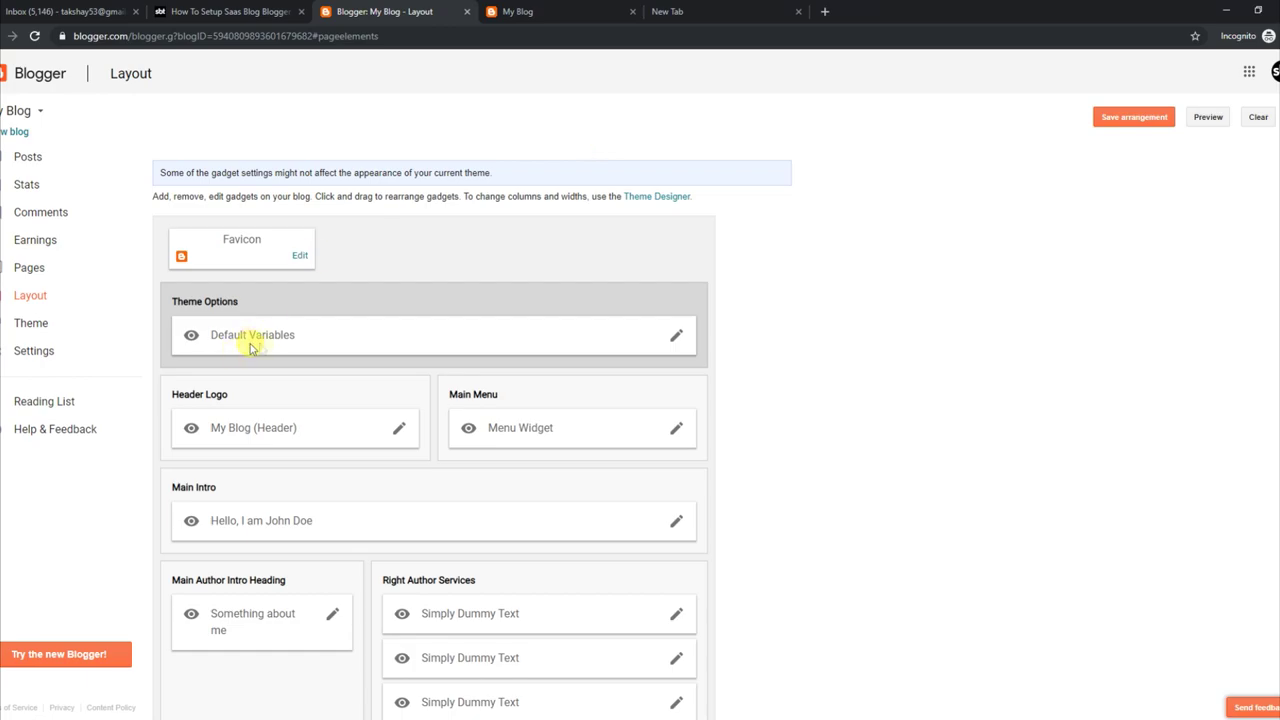
{"action": "left_click", "coordinate": [675, 336]}
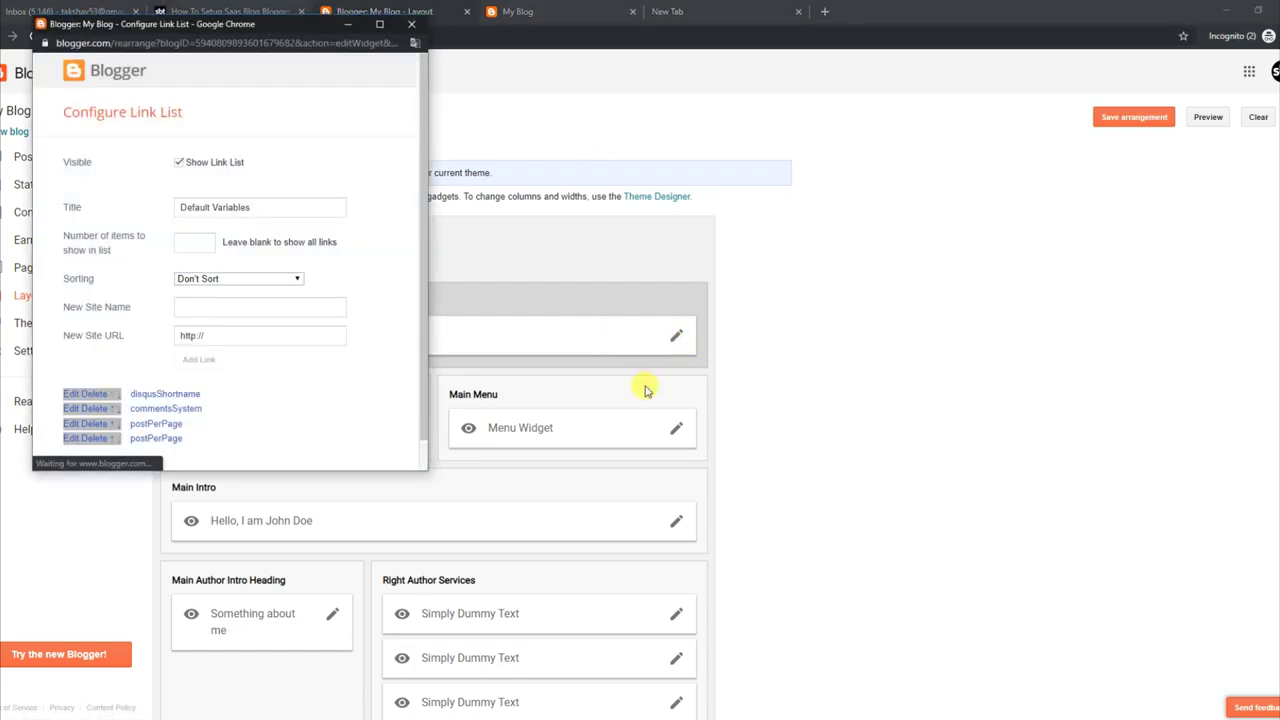
{"action": "scroll", "coordinate": [421, 300], "scroll_direction": "down", "scroll_amount": 2}
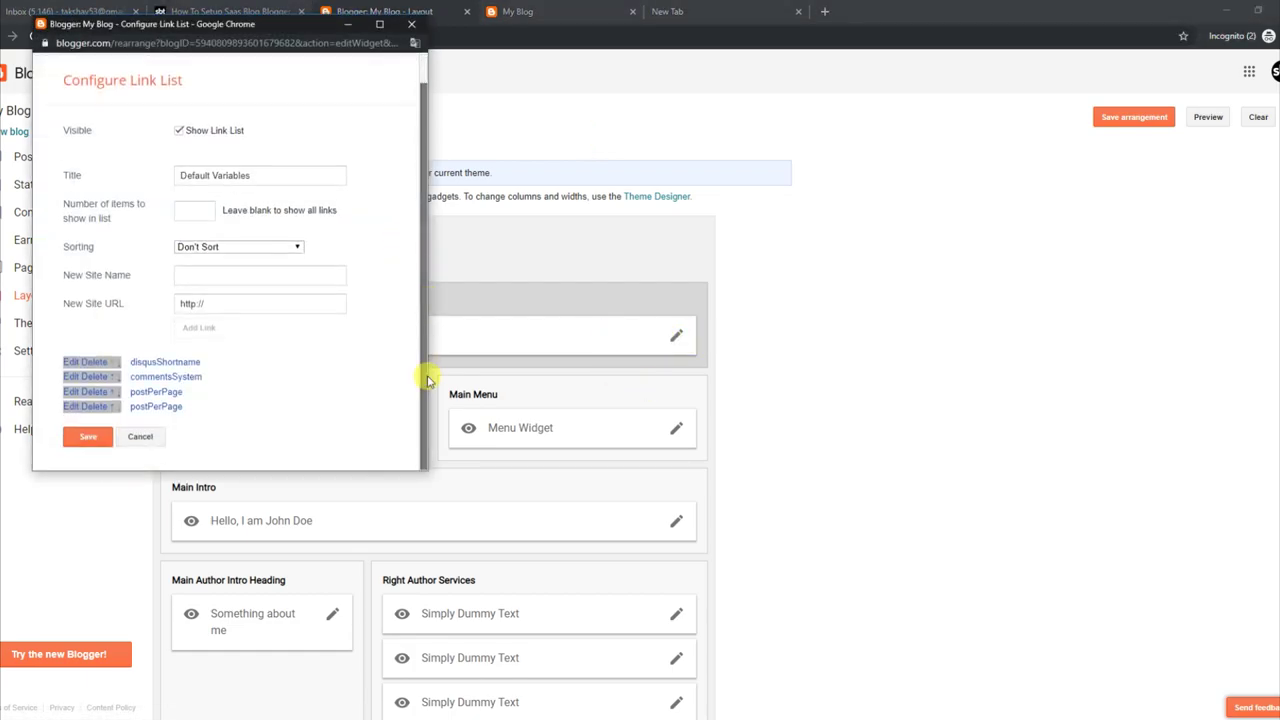
{"action": "left_click", "coordinate": [80, 363]}
{"action": "scroll", "coordinate": [226, 358], "scroll_direction": "down", "scroll_amount": 2}
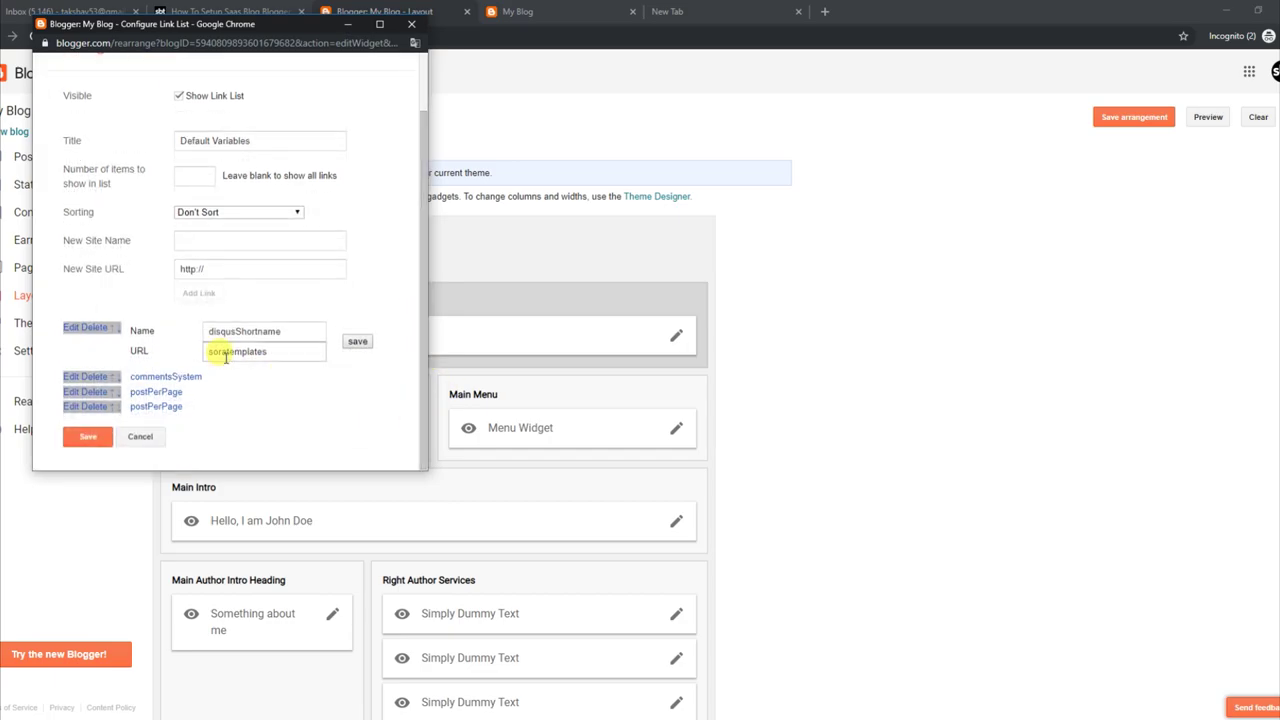
{"action": "left_click", "coordinate": [73, 378]}
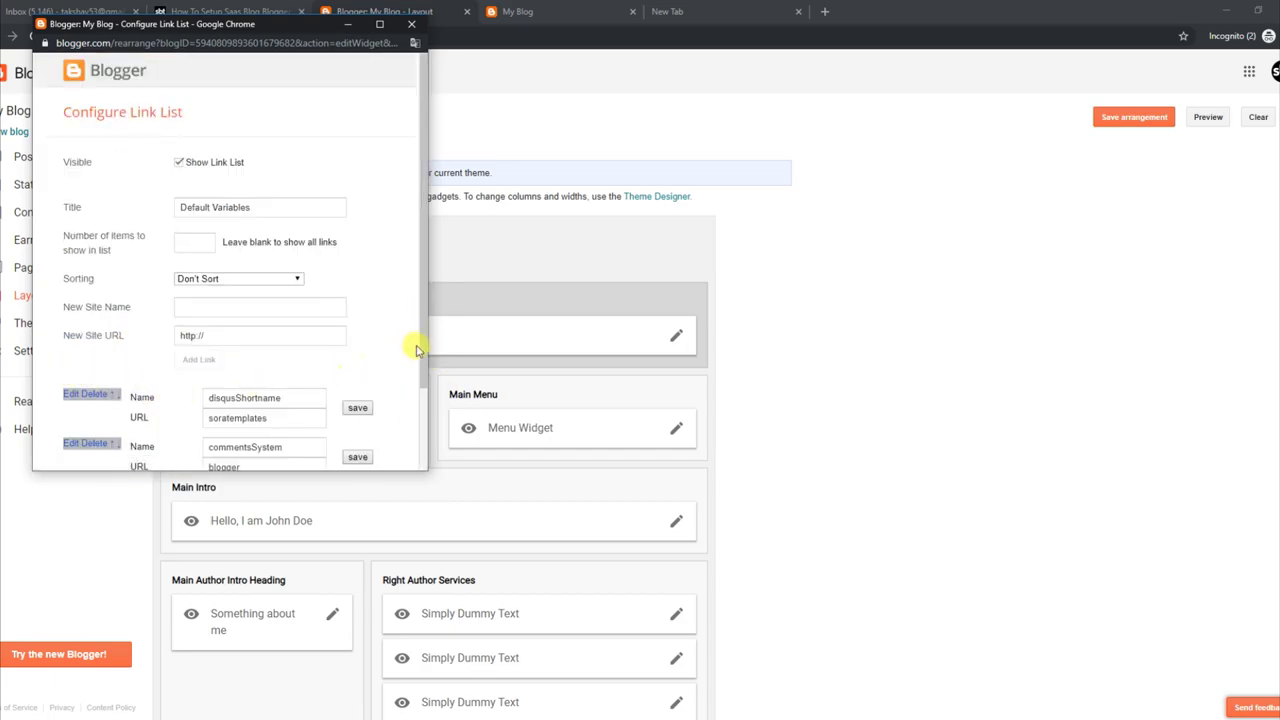
{"action": "scroll", "coordinate": [423, 429], "scroll_direction": "down", "scroll_amount": 2}
{"action": "left_click", "coordinate": [72, 392]}
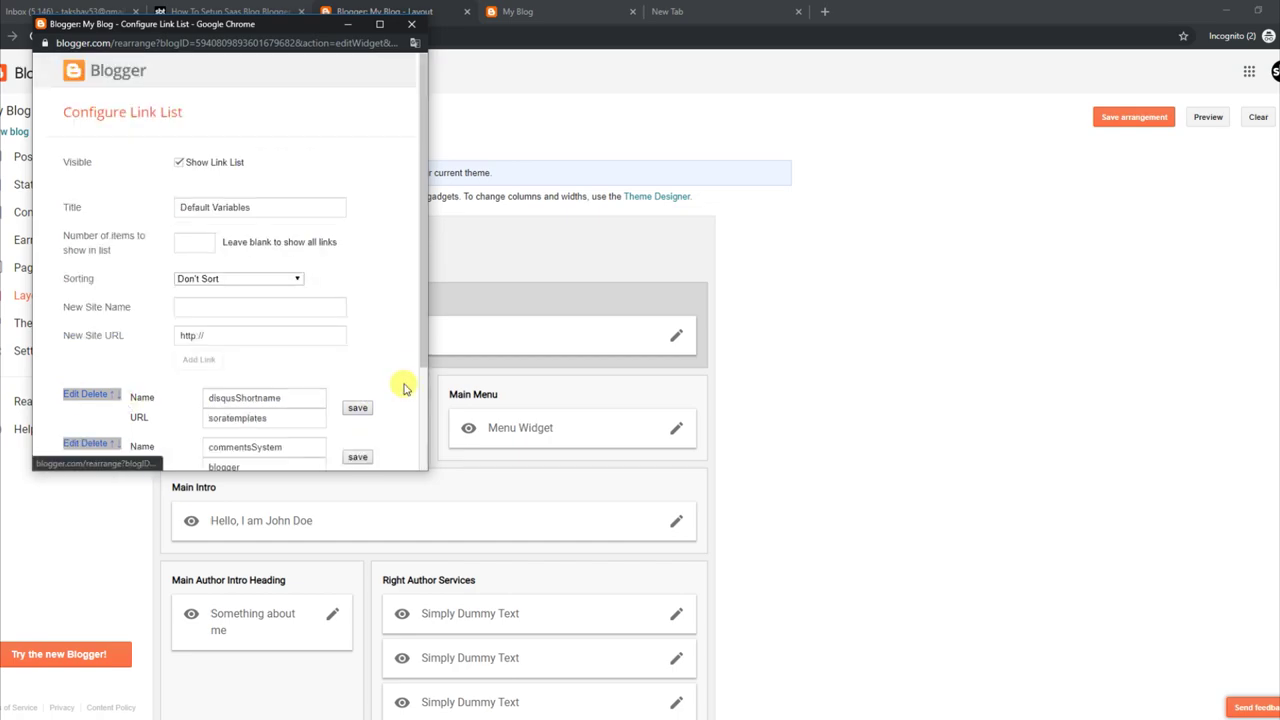
{"action": "scroll", "coordinate": [406, 383], "scroll_direction": "down", "scroll_amount": 3}
{"action": "left_click", "coordinate": [67, 410]}
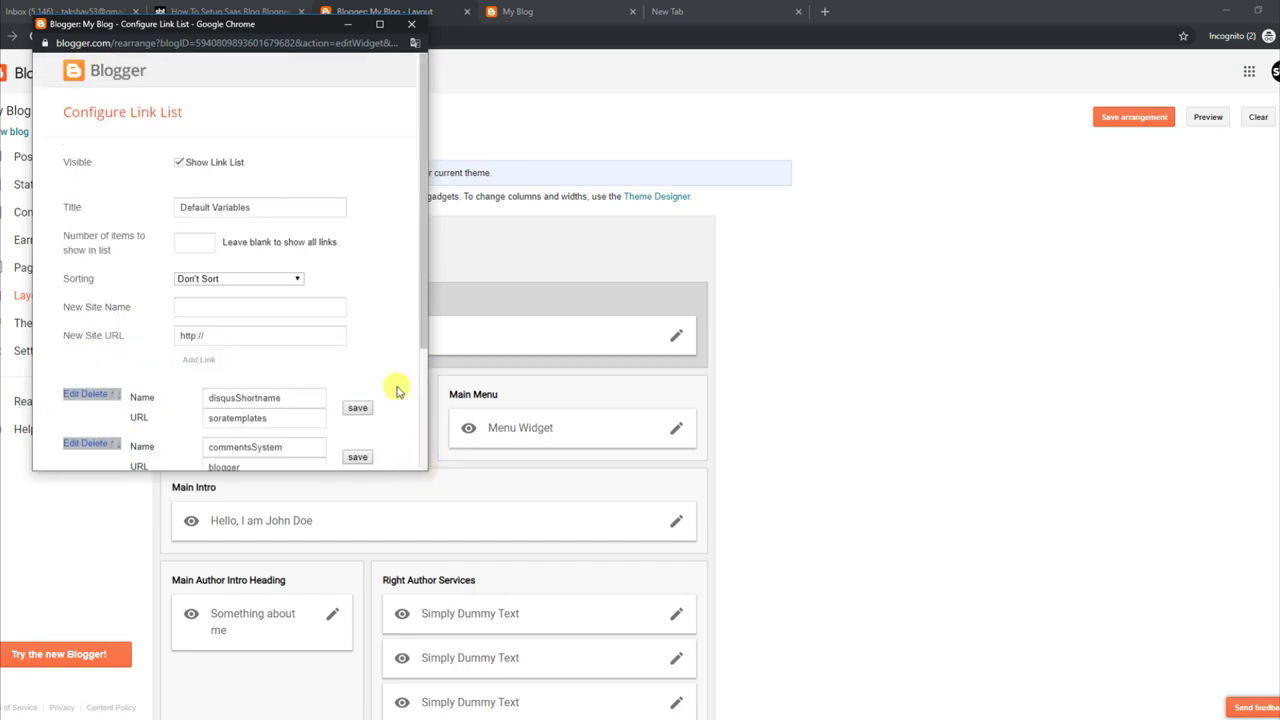
{"action": "scroll", "coordinate": [423, 443], "scroll_direction": "down", "scroll_amount": 3}
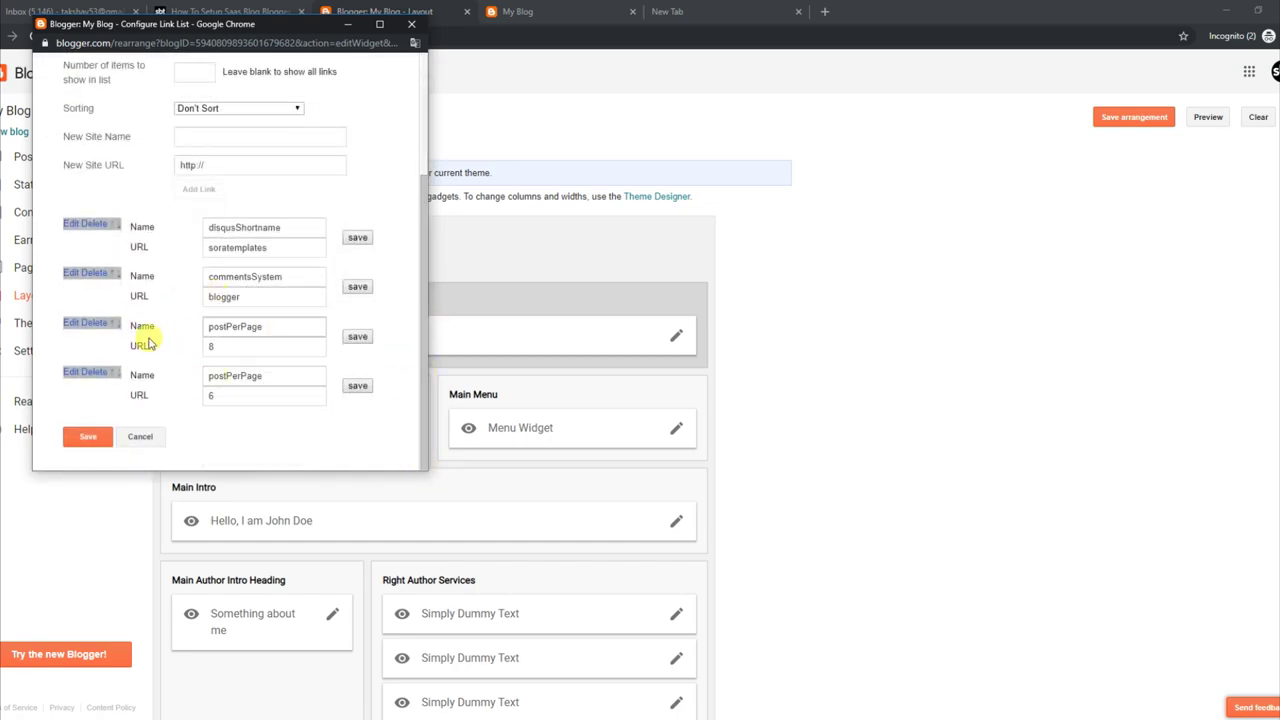
Step: Save the Default Variables gadget and reload the blog's home page
{"action": "left_click", "coordinate": [78, 437]}
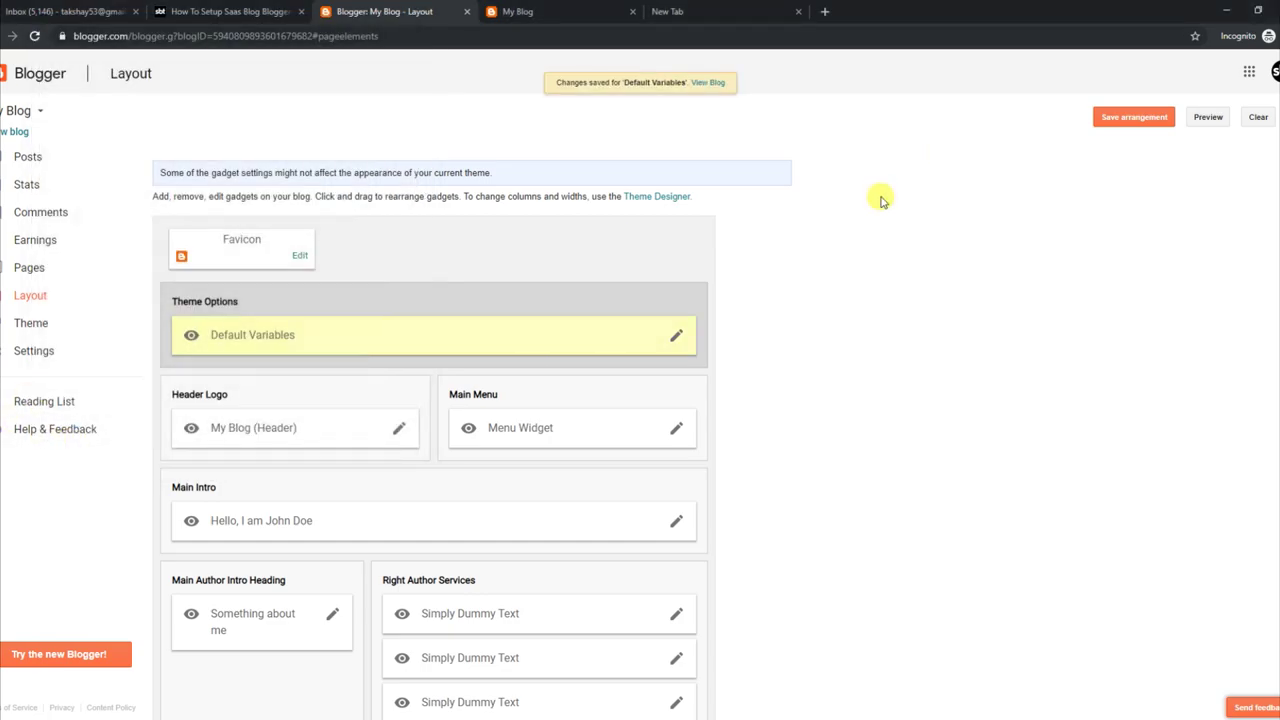
{"action": "left_click", "coordinate": [535, 11]}
{"action": "left_click", "coordinate": [34, 36]}
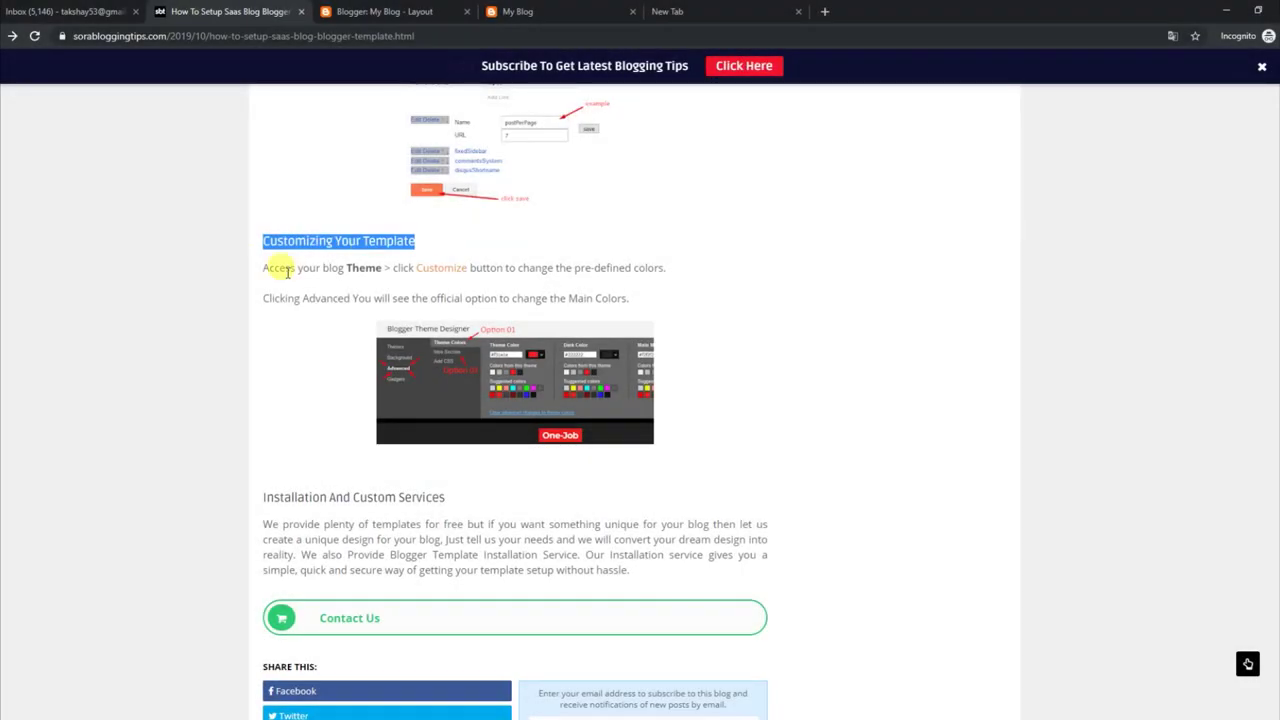
Step: Following the tutorial's Customizing Your Template section, open the blog's theme for customization in the Blogger Theme Designer
{"action": "left_click_drag", "start_coordinate": [264, 268], "coordinate": [670, 272]}
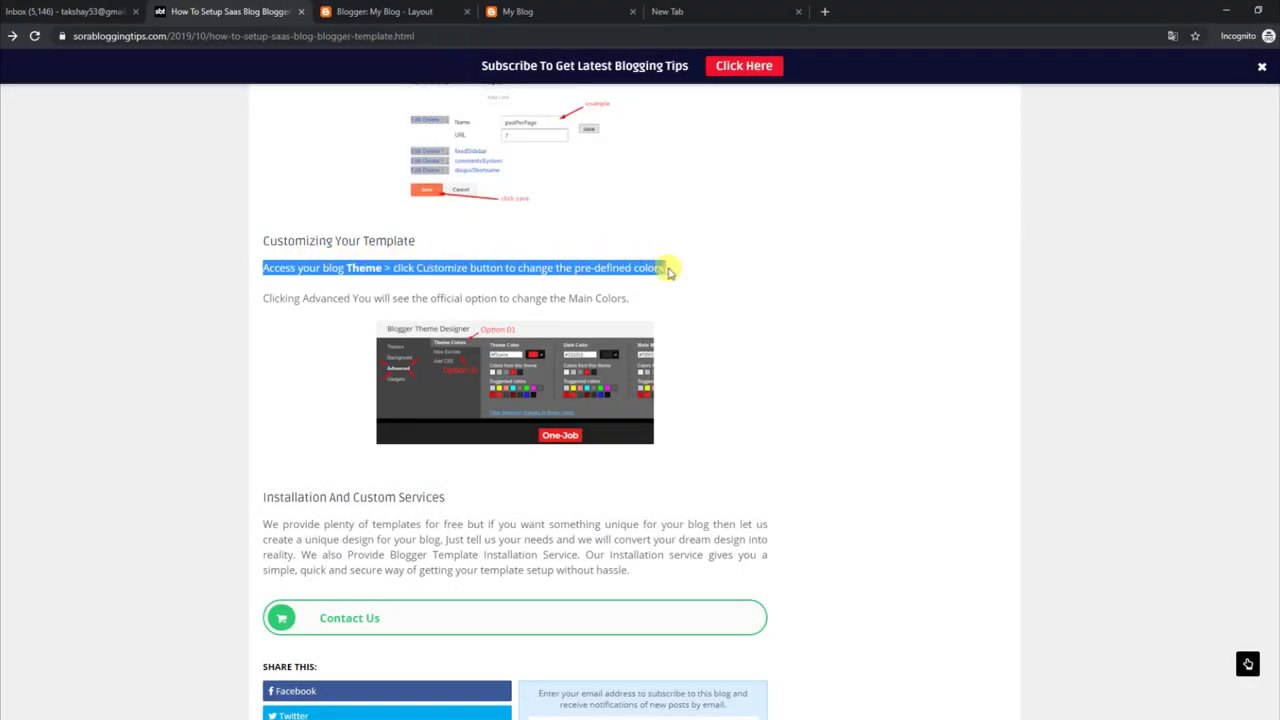
{"action": "left_click_drag", "start_coordinate": [264, 298], "coordinate": [545, 320]}
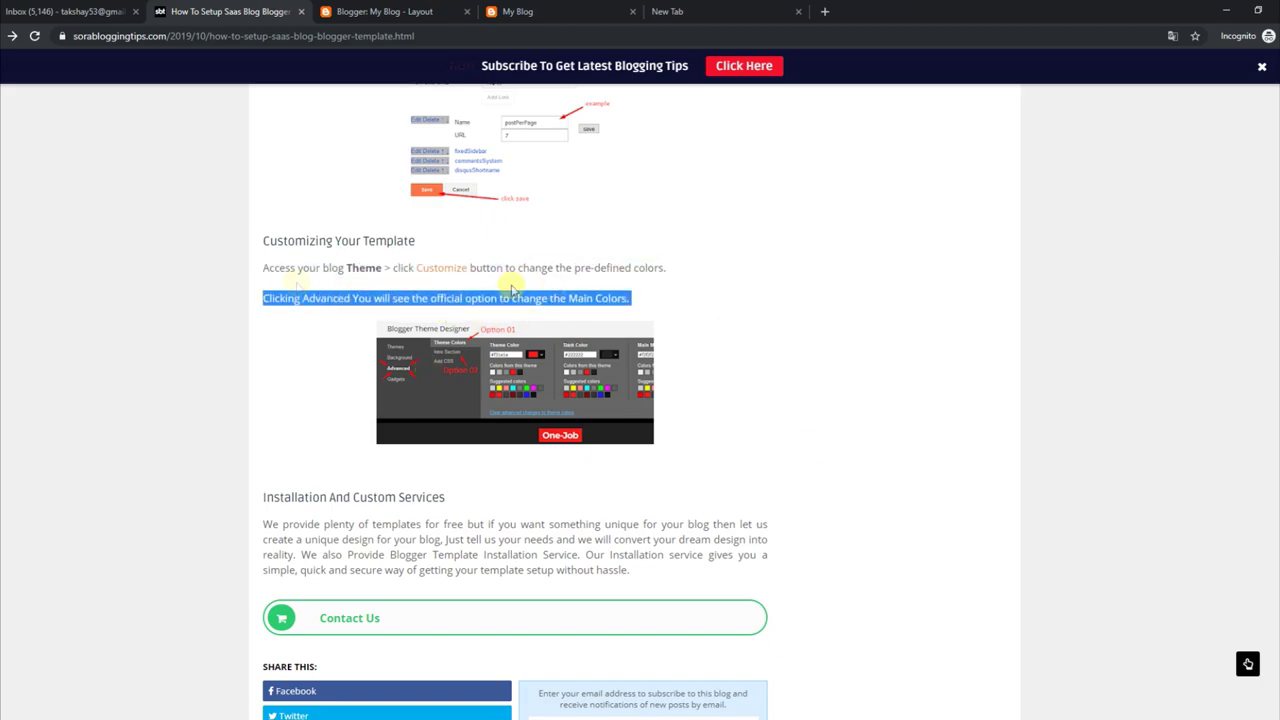
{"action": "left_click", "coordinate": [416, 9]}
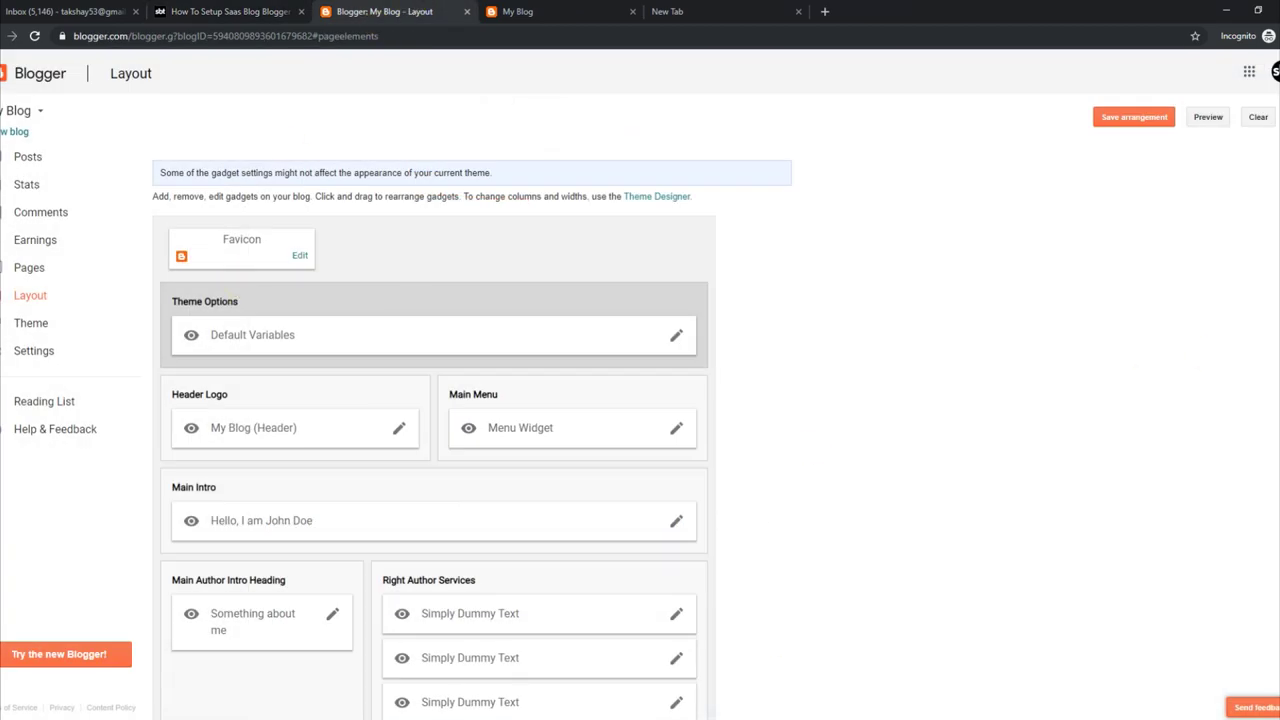
{"action": "left_click", "coordinate": [64, 327]}
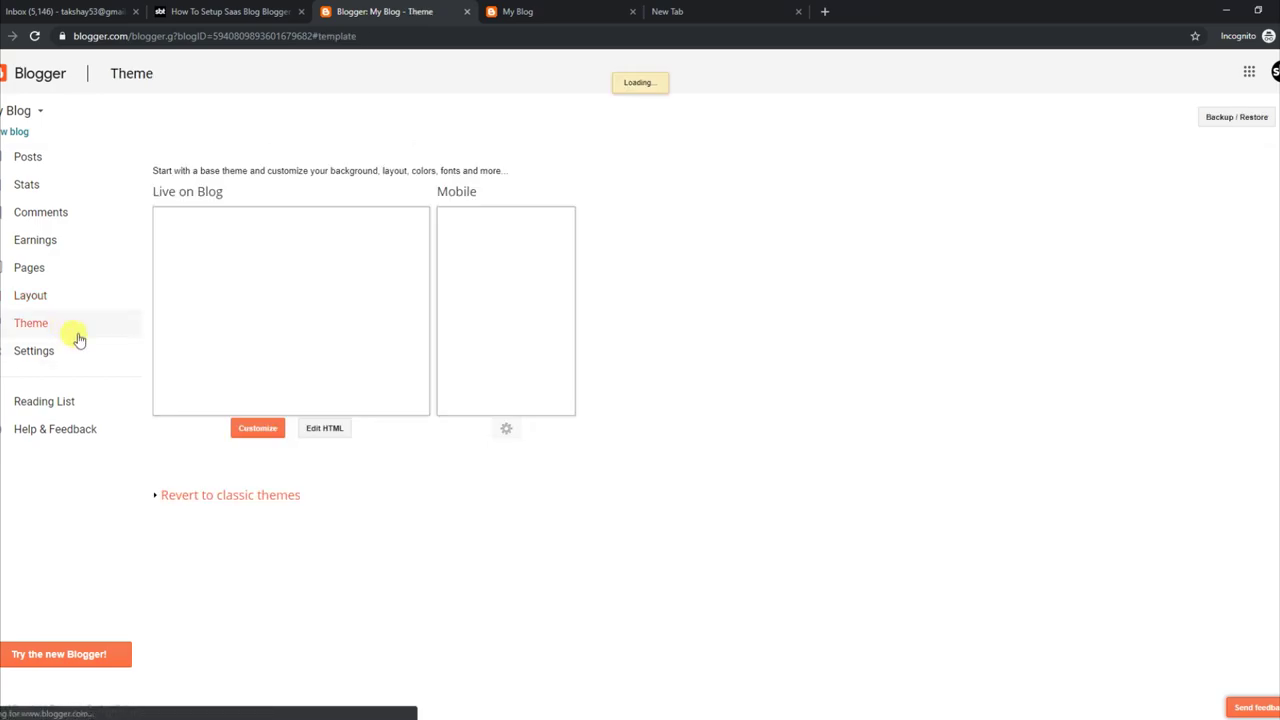
{"action": "left_click", "coordinate": [257, 428]}
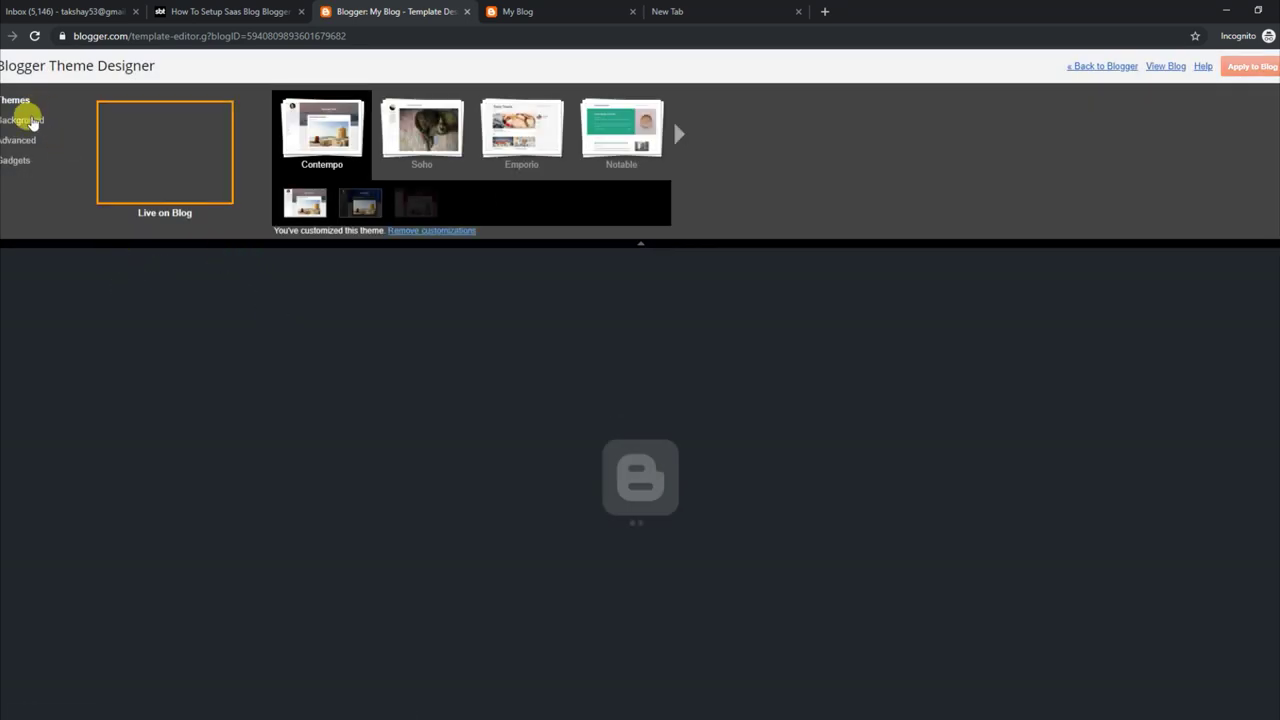
Step: In the theme's background settings, try the yellow suggested color theme and set the main color theme to magenta
{"action": "left_click", "coordinate": [33, 120]}
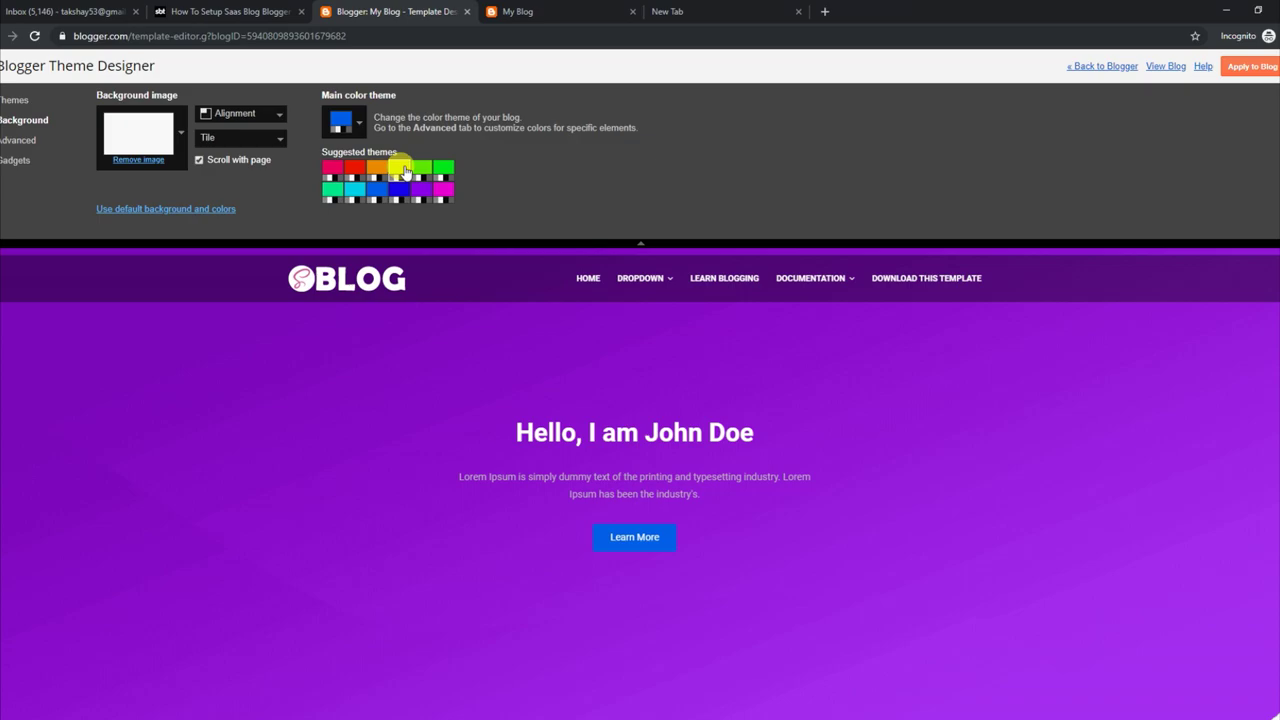
{"action": "left_click", "coordinate": [401, 168]}
{"action": "left_click", "coordinate": [443, 194]}
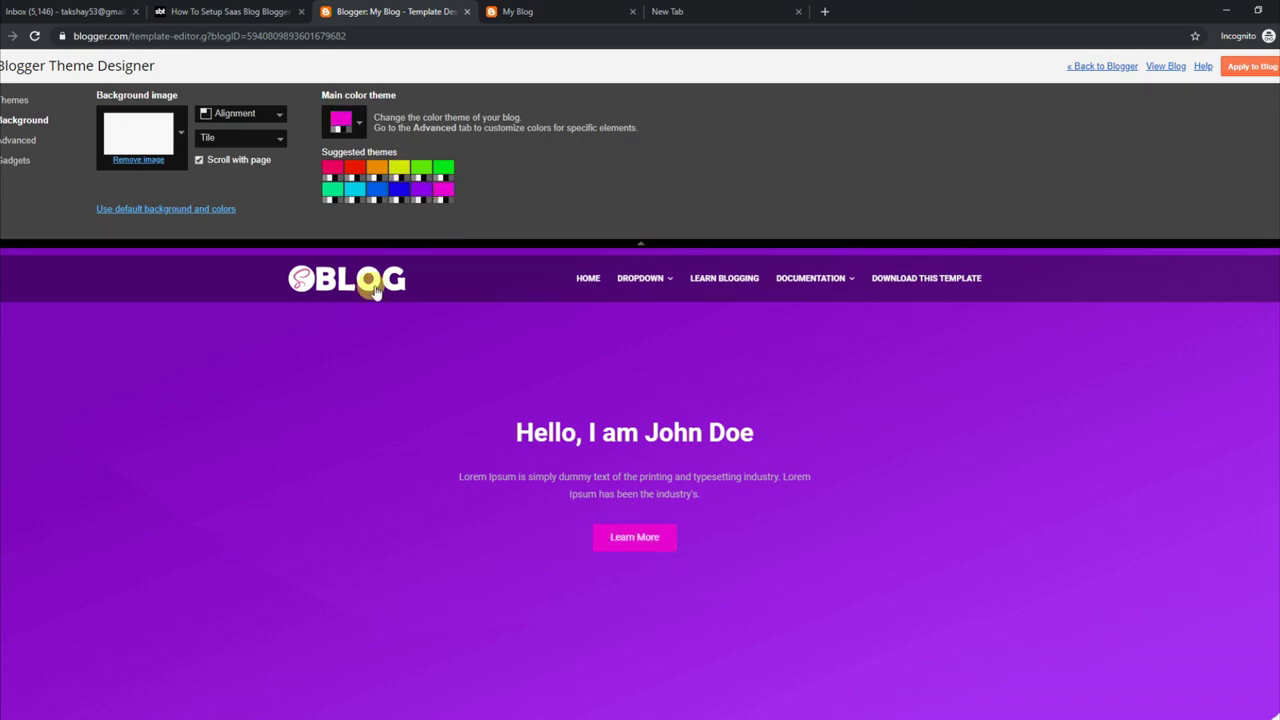
Step: Enlarge the theme preview and look through the blog page to examine the new main color
{"action": "left_click", "coordinate": [643, 244]}
{"action": "scroll", "coordinate": [1272, 366], "scroll_direction": "down", "scroll_amount": 10}
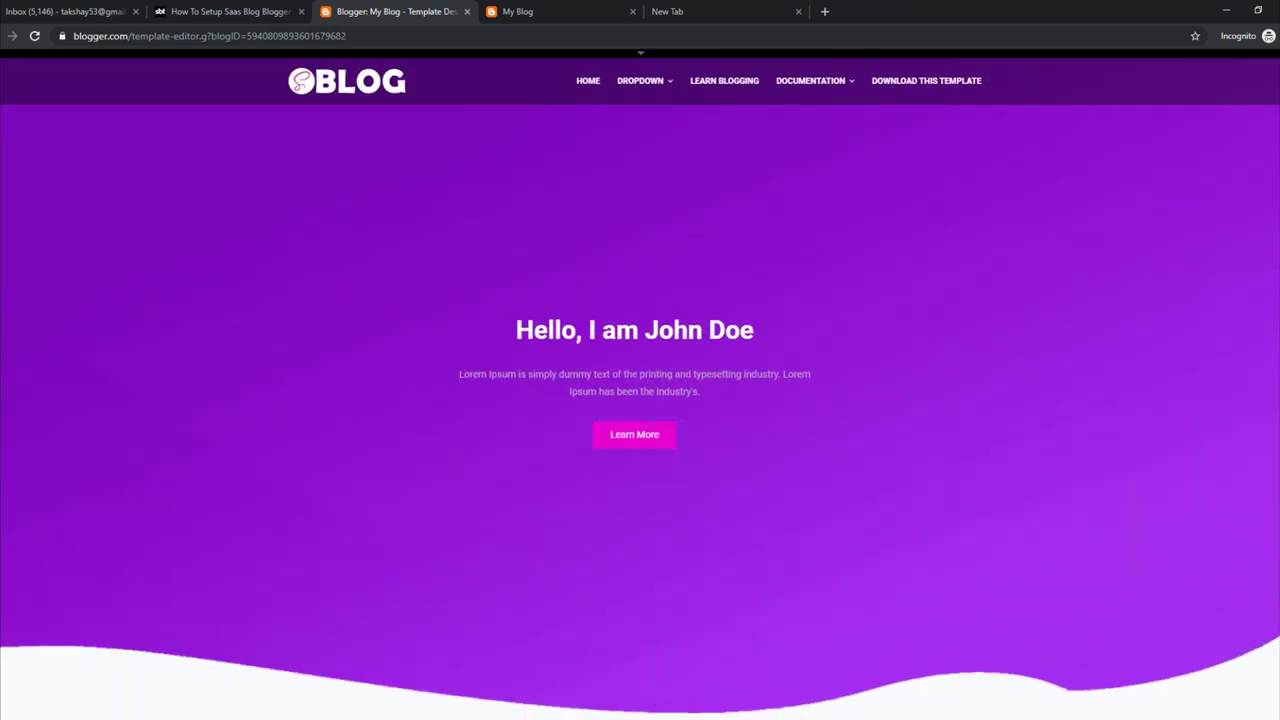
{"action": "scroll", "coordinate": [1272, 366], "scroll_direction": "up", "scroll_amount": 10}
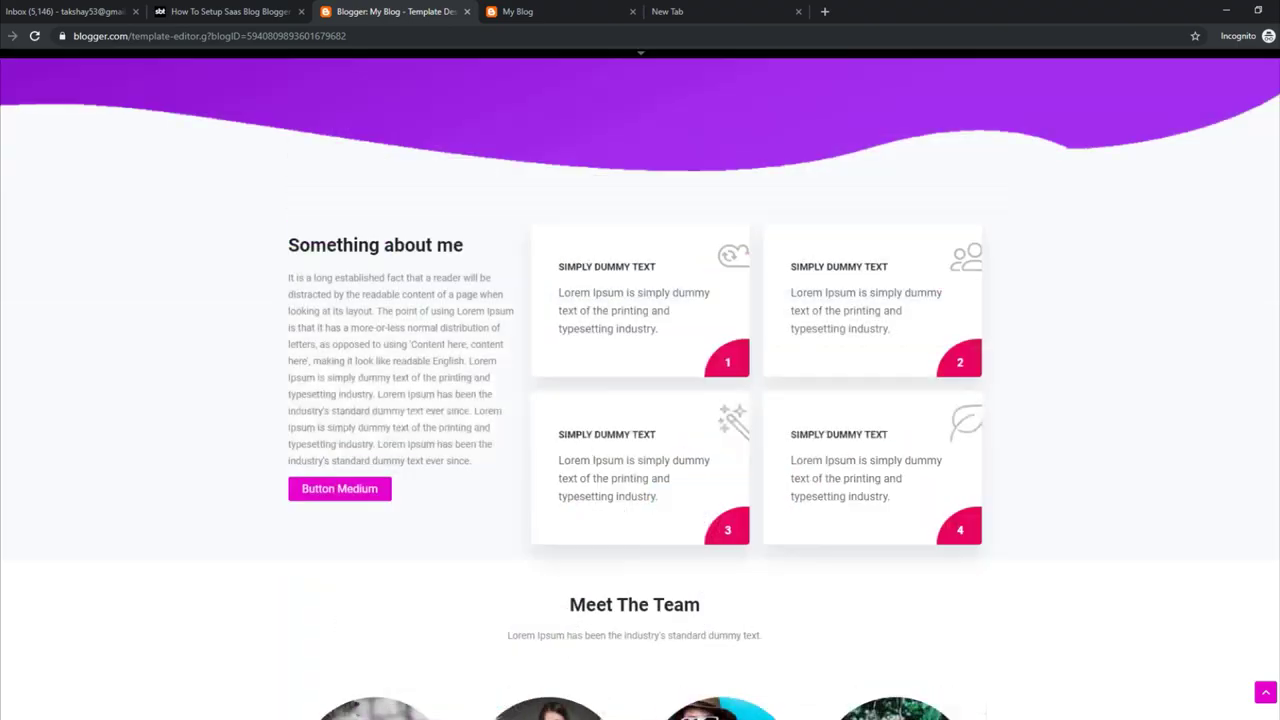